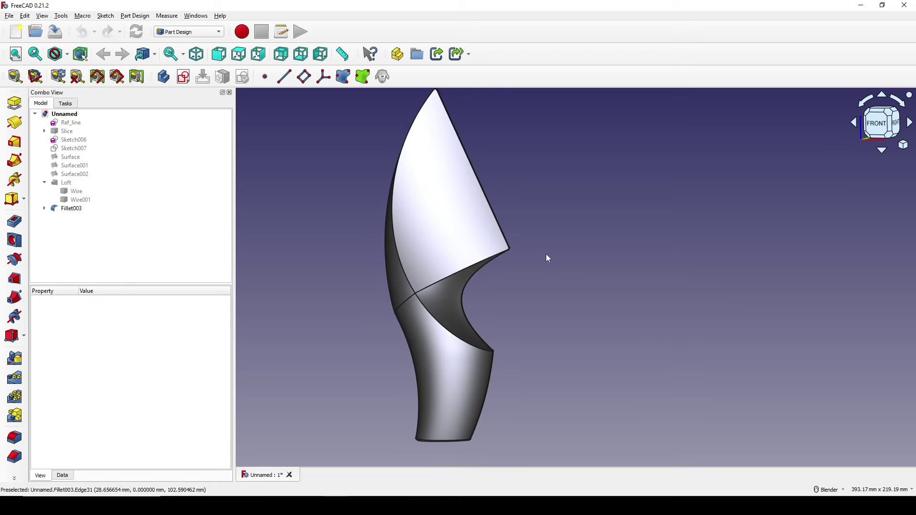
{"action": "middle_click_drag", "start_coordinate": [546, 254], "coordinate": [542, 254]}
{"action": "left_click", "coordinate": [180, 32]}
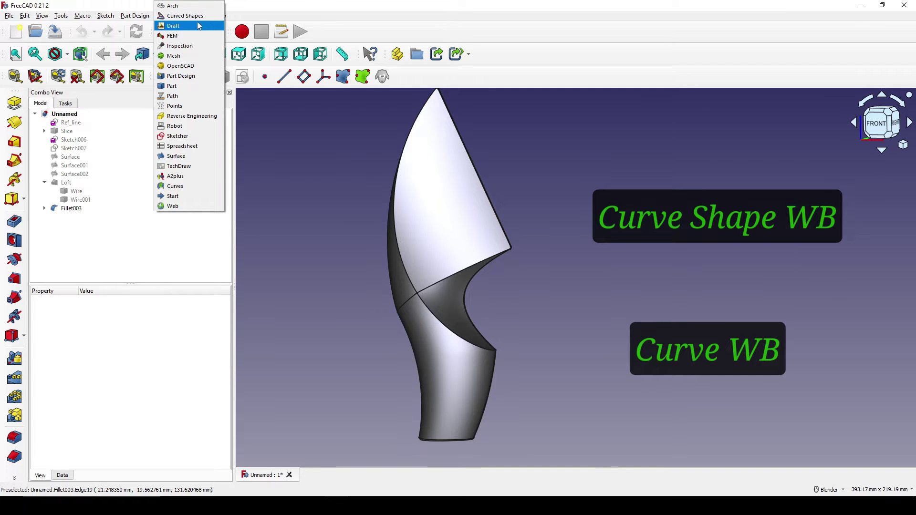
{"action": "left_click", "coordinate": [337, 212]}
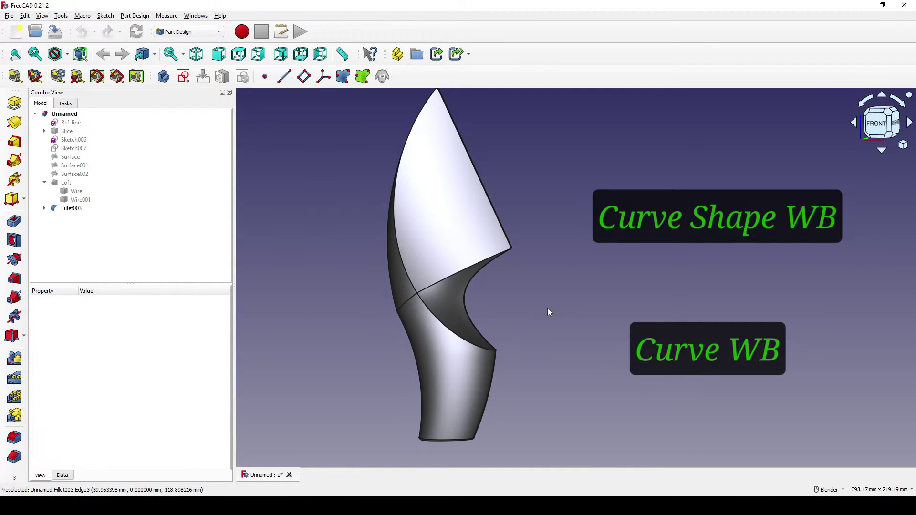
{"action": "middle_click_drag", "start_coordinate": [549, 311], "coordinate": [535, 284]}
{"action": "middle_click_drag", "start_coordinate": [710, 281], "coordinate": [587, 268], "text": "shift"}
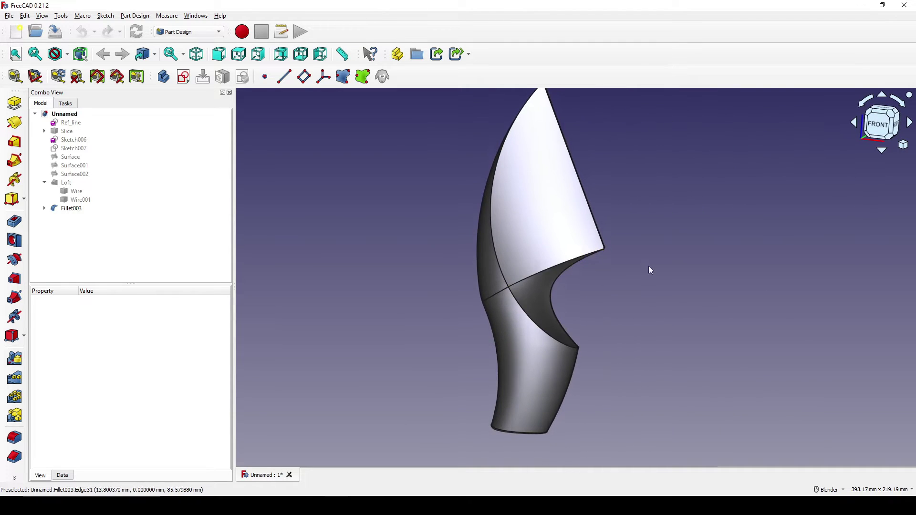
{"action": "middle_click_drag", "start_coordinate": [650, 270], "coordinate": [639, 290]}
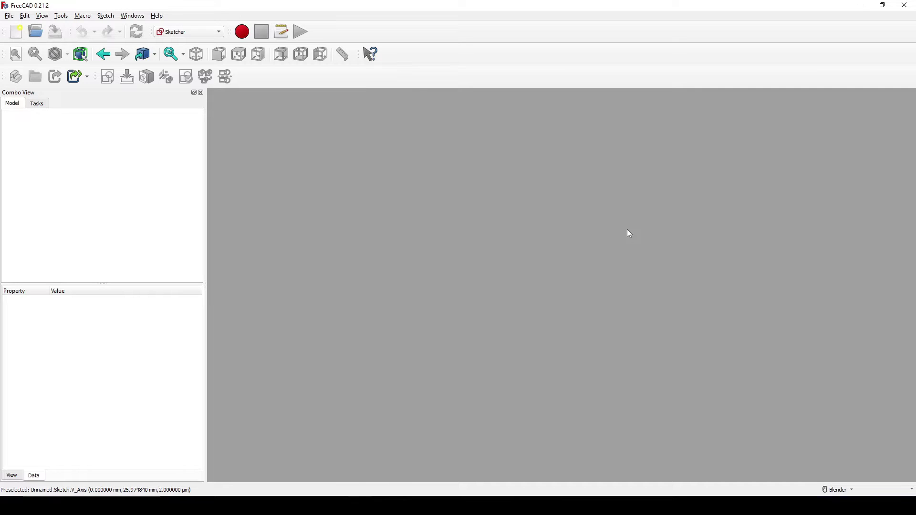
Step: Create a new document and start a sketch on the XY plane with 0 mm offset
{"action": "left_click", "coordinate": [23, 36]}
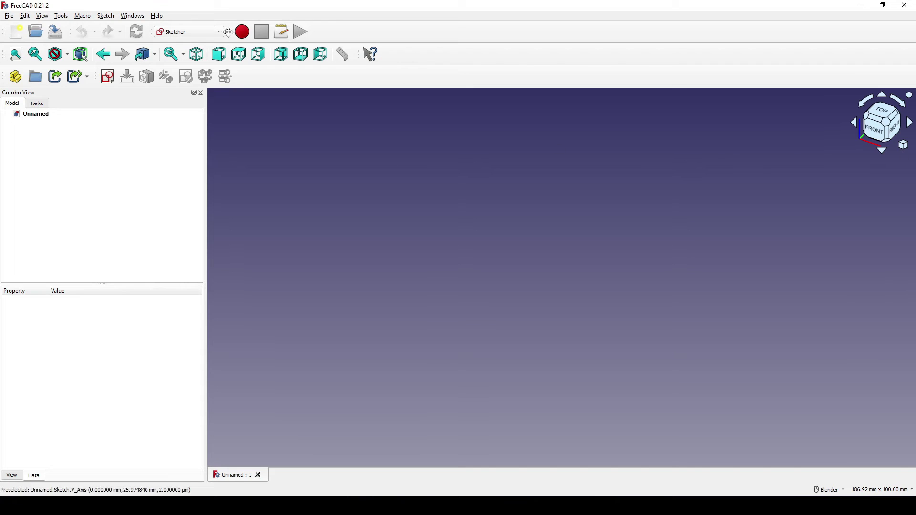
{"action": "left_click", "coordinate": [108, 77]}
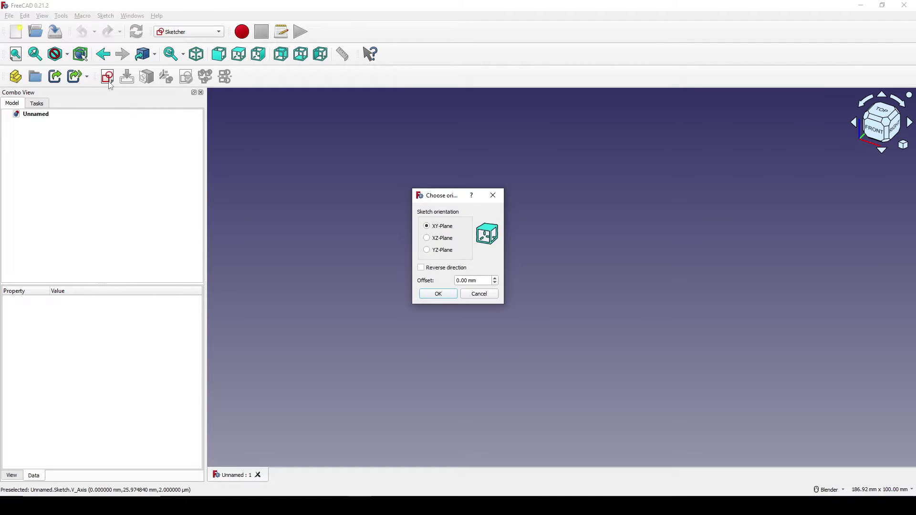
{"action": "left_click", "coordinate": [438, 294]}
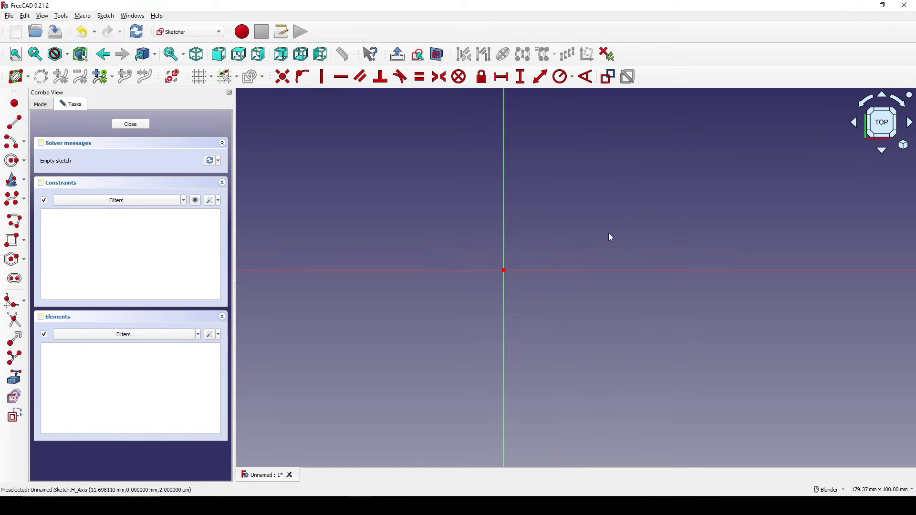
Step: Sketch a line about 59 mm long on the horizontal axis, spanning both sides of the origin
{"action": "left_click", "coordinate": [14, 122]}
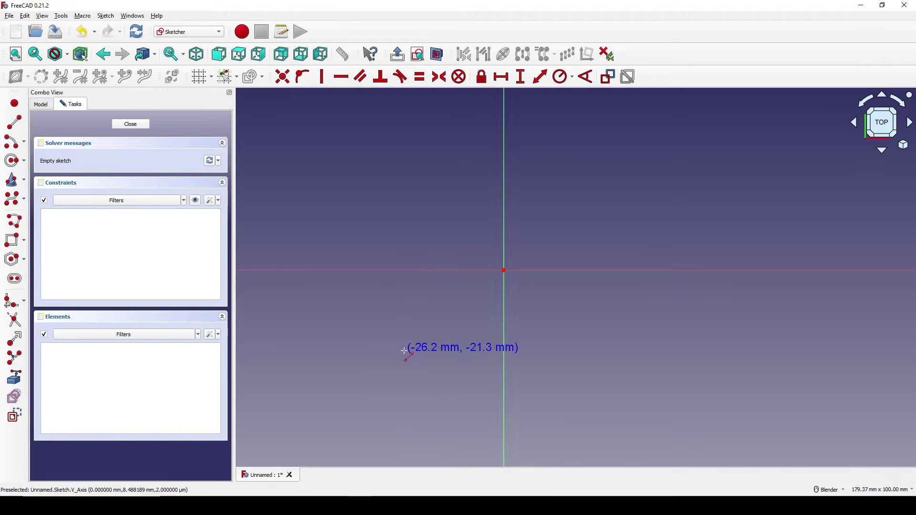
{"action": "left_click", "coordinate": [402, 271]}
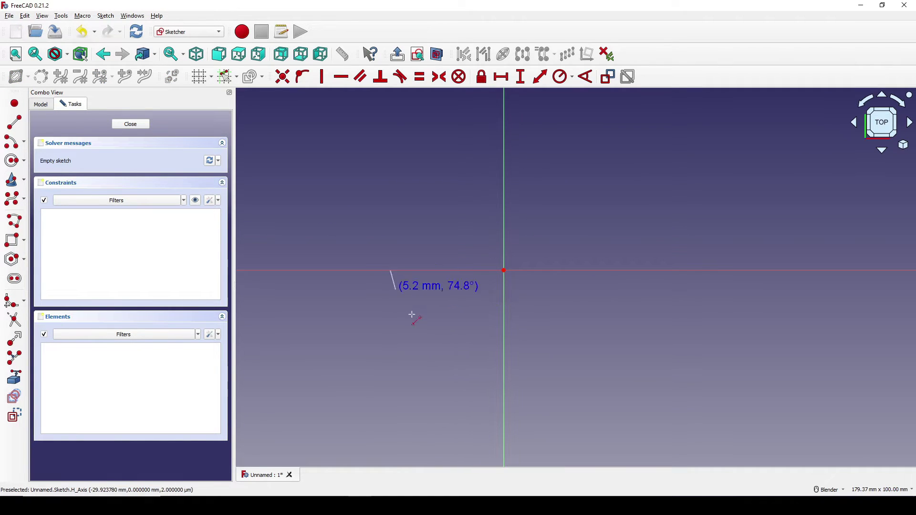
{"action": "left_click", "coordinate": [615, 270]}
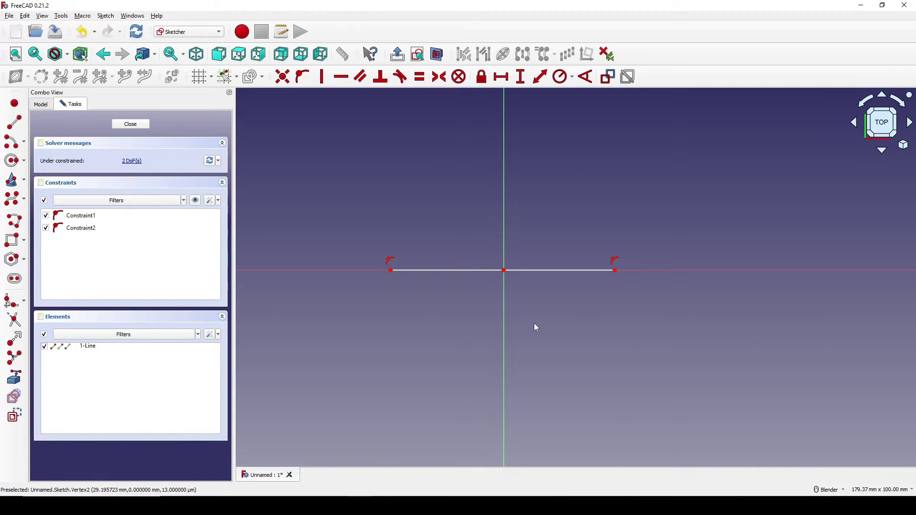
Step: Make the line's two endpoints symmetric about the vertical axis
{"action": "left_click", "coordinate": [393, 278]}
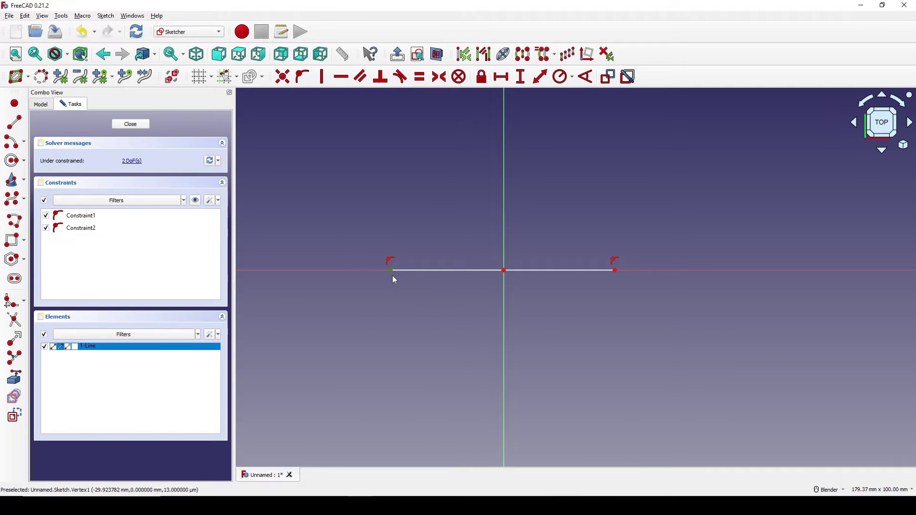
{"action": "left_click", "coordinate": [614, 275]}
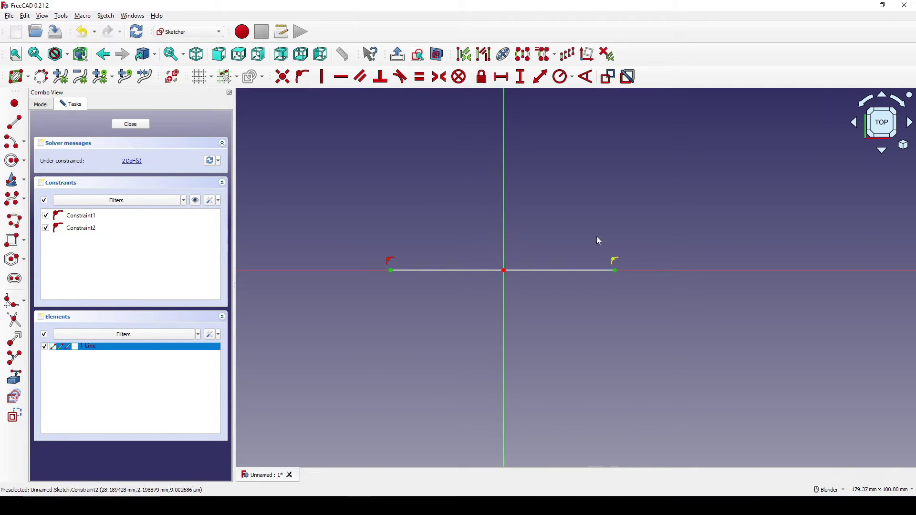
{"action": "key", "text": "s"}
{"action": "left_click", "coordinate": [505, 214]}
{"action": "middle_click_drag", "start_coordinate": [586, 231], "coordinate": [569, 199], "text": "shift"}
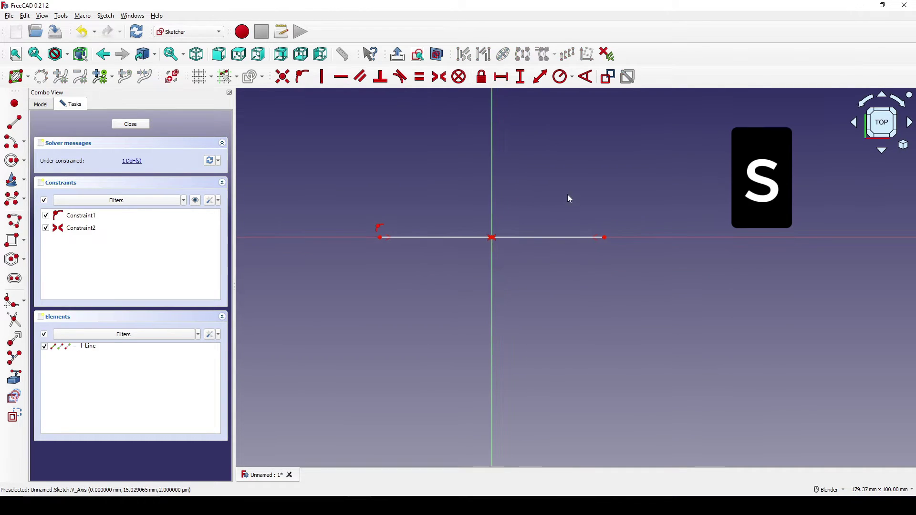
Step: Constrain the line's length to 33 mm and place the dimension label clear of the line on its right side
{"action": "left_click", "coordinate": [547, 238]}
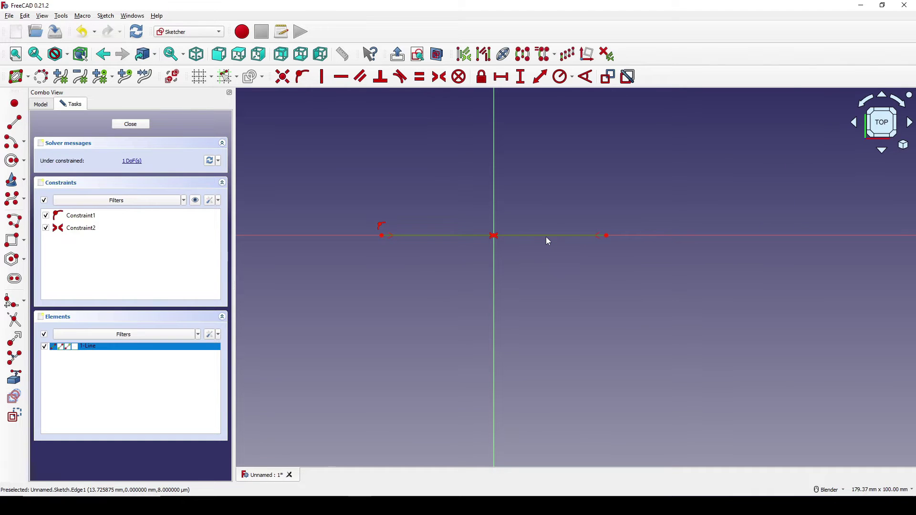
{"action": "key", "text": "l"}
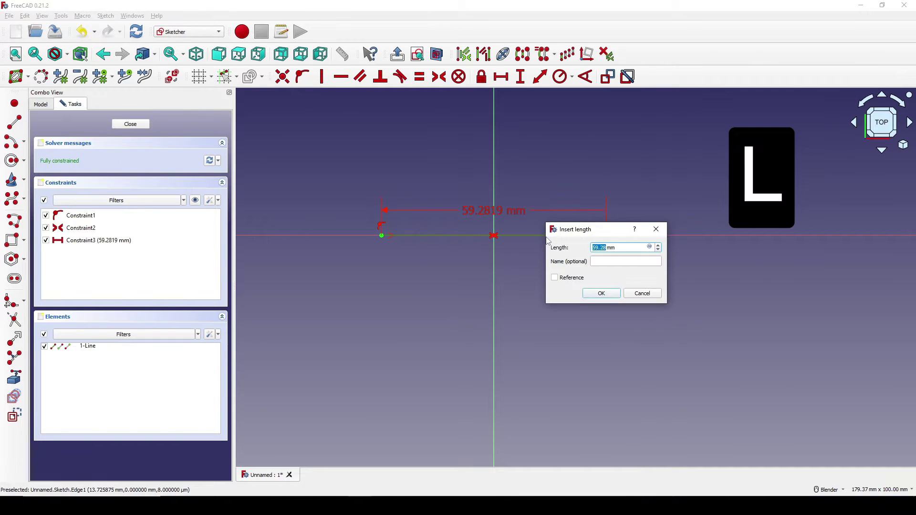
{"action": "type", "text": "33"}
{"action": "key", "text": "Return"}
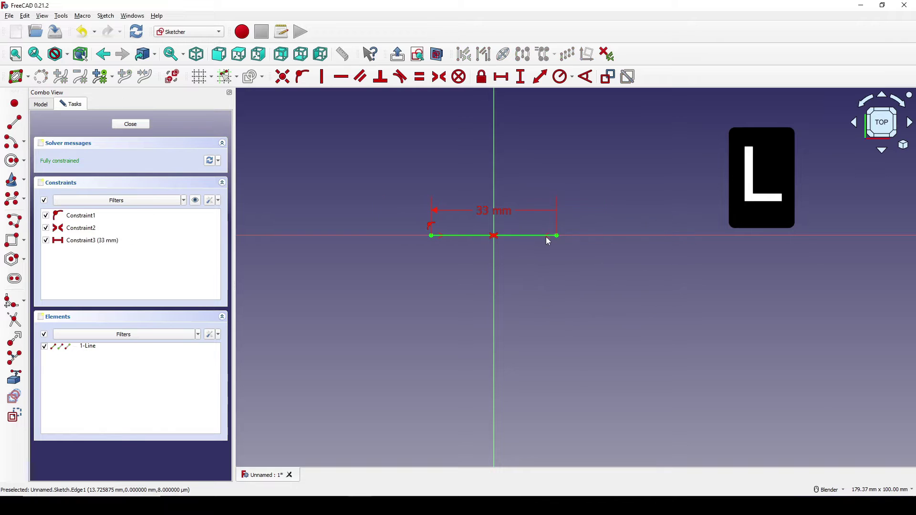
{"action": "left_click_drag", "start_coordinate": [495, 215], "coordinate": [676, 207]}
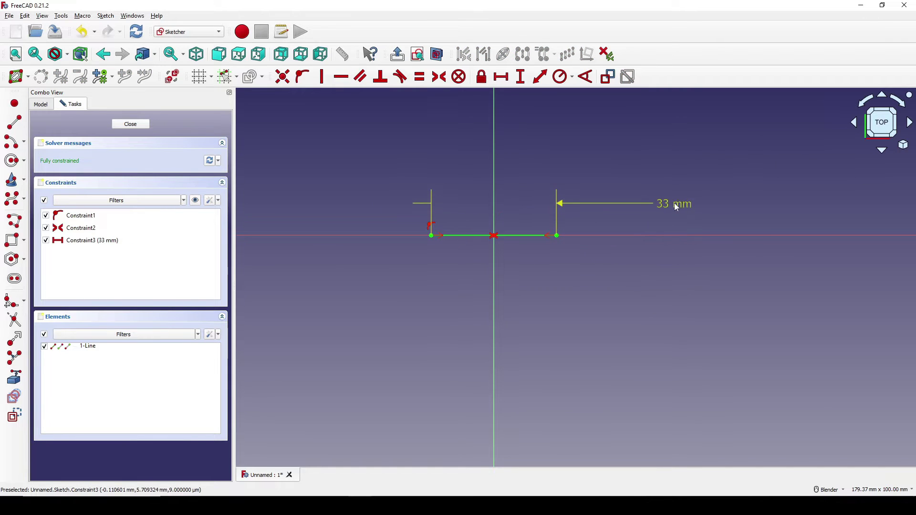
{"action": "middle_click_drag", "start_coordinate": [632, 234], "coordinate": [643, 211], "text": "shift"}
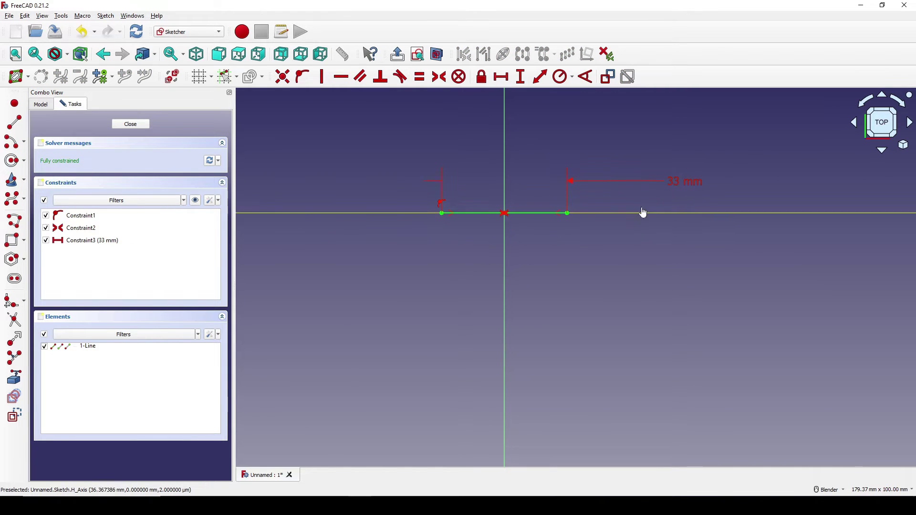
Step: Draw a six-point B-spline from the line's left endpoint to its right endpoint, bulging down to a control point about 20 mm below the axis
{"action": "left_click", "coordinate": [10, 201]}
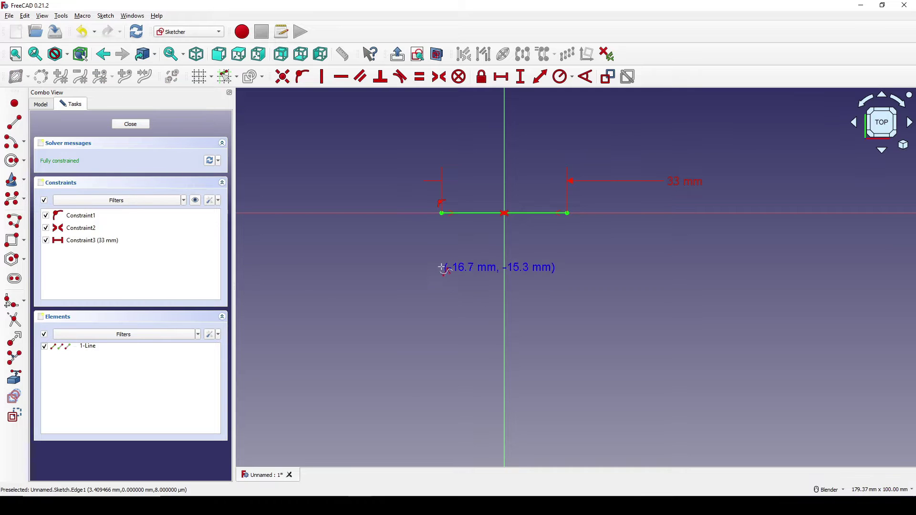
{"action": "left_click", "coordinate": [441, 213]}
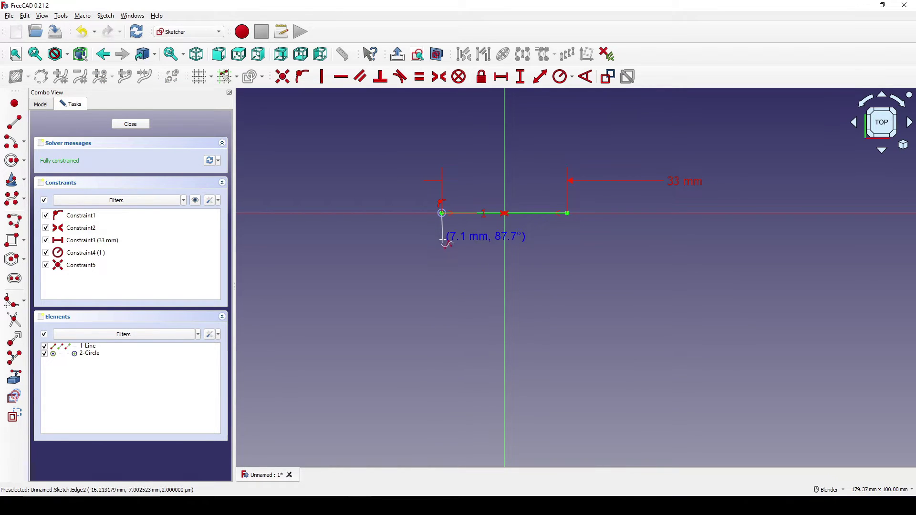
{"action": "left_click", "coordinate": [443, 240]}
{"action": "scroll", "coordinate": [444, 240], "scroll_direction": "up", "scroll_amount": 1}
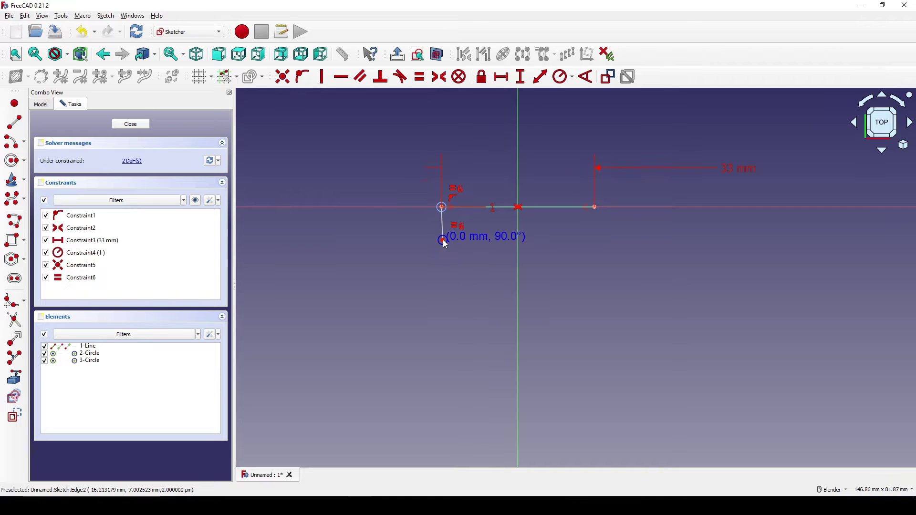
{"action": "left_click", "coordinate": [476, 300]}
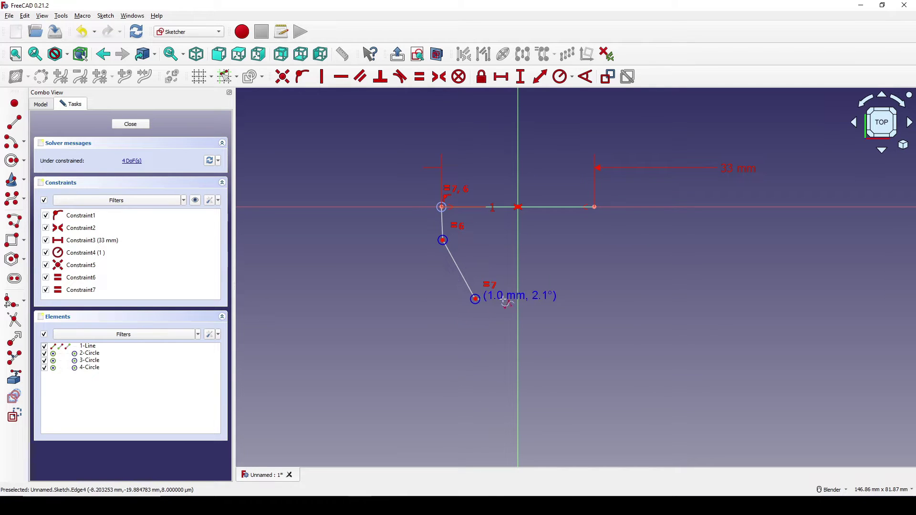
{"action": "left_click", "coordinate": [574, 280]}
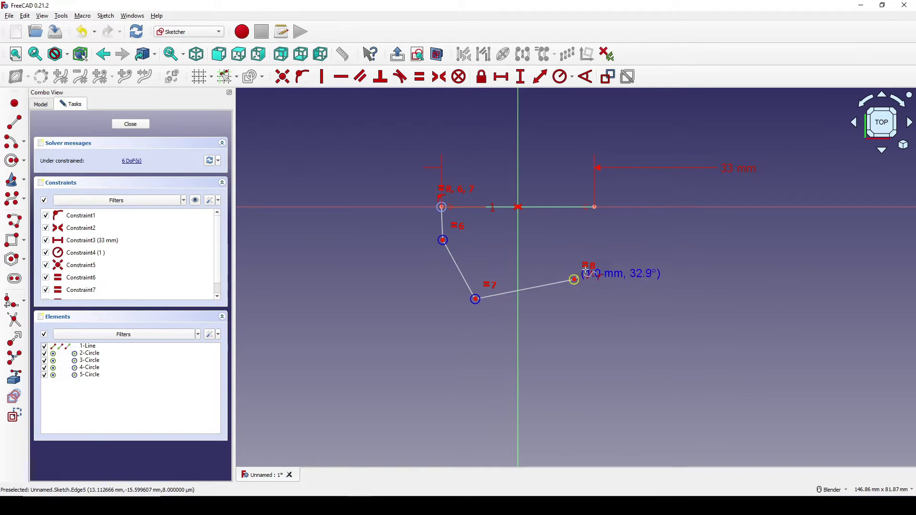
{"action": "left_click", "coordinate": [595, 235]}
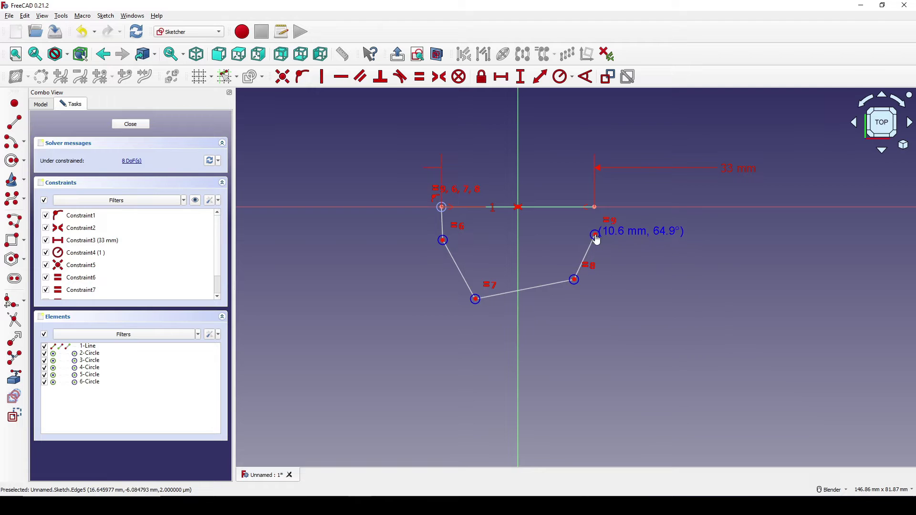
{"action": "left_click", "coordinate": [595, 207]}
{"action": "right_click", "coordinate": [695, 241]}
Step: Align the B-spline's second and fifth control points vertically with the line endpoints above them
{"action": "scroll", "coordinate": [654, 243], "scroll_direction": "up", "scroll_amount": 3}
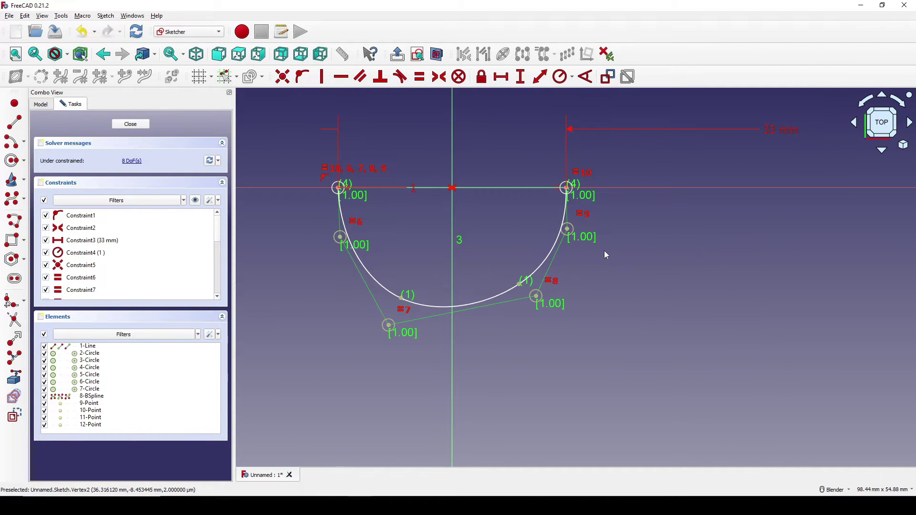
{"action": "middle_click_drag", "start_coordinate": [605, 250], "coordinate": [631, 292], "text": "shift"}
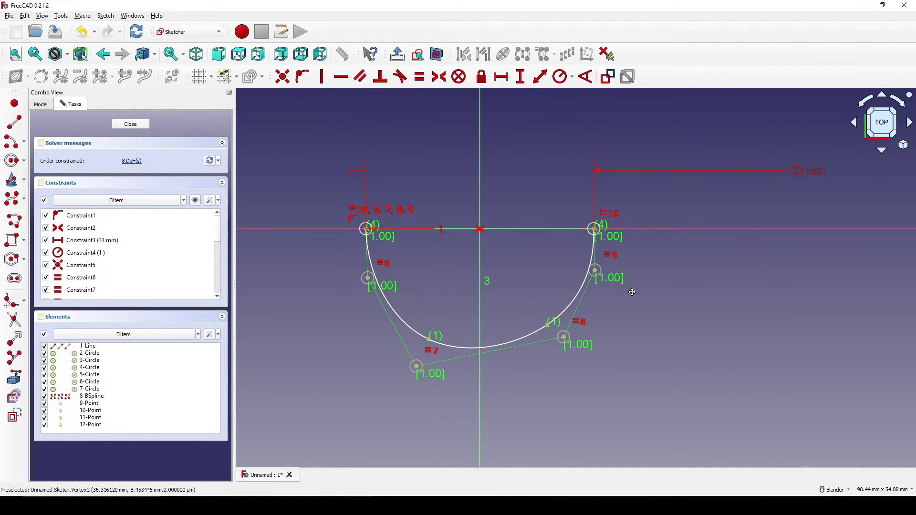
{"action": "left_click", "coordinate": [366, 230]}
{"action": "left_click", "coordinate": [368, 280]}
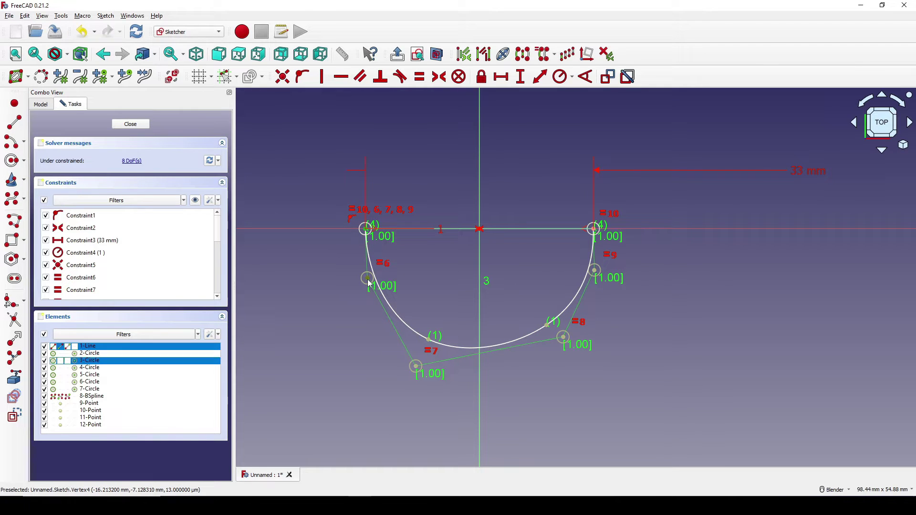
{"action": "key", "text": "v"}
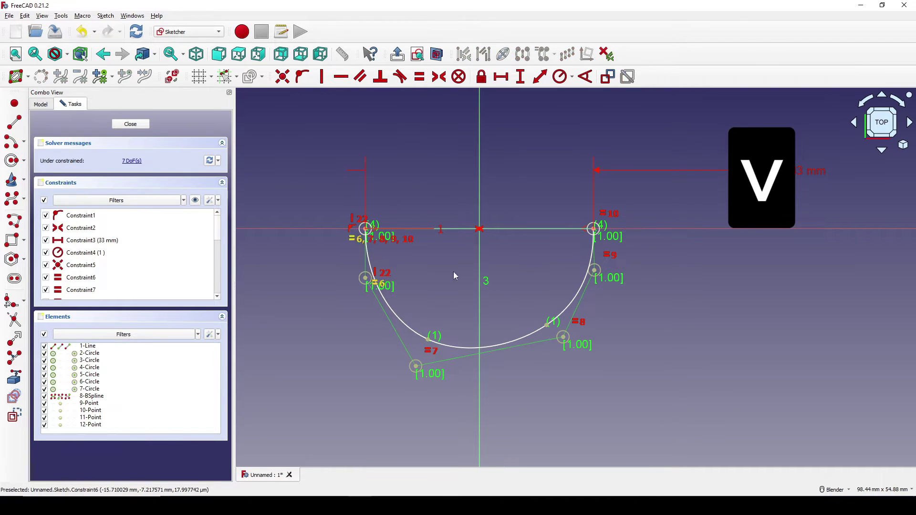
{"action": "left_click", "coordinate": [597, 234]}
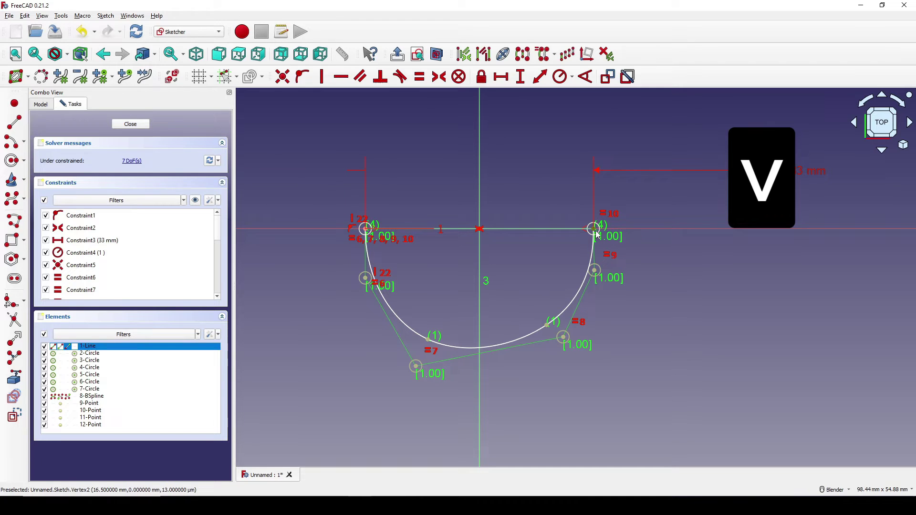
{"action": "left_click", "coordinate": [595, 272]}
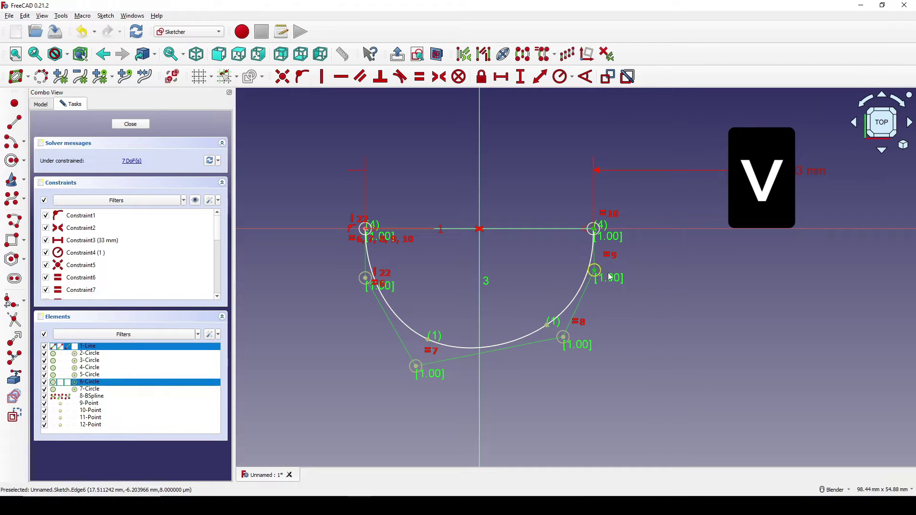
{"action": "key", "text": "v"}
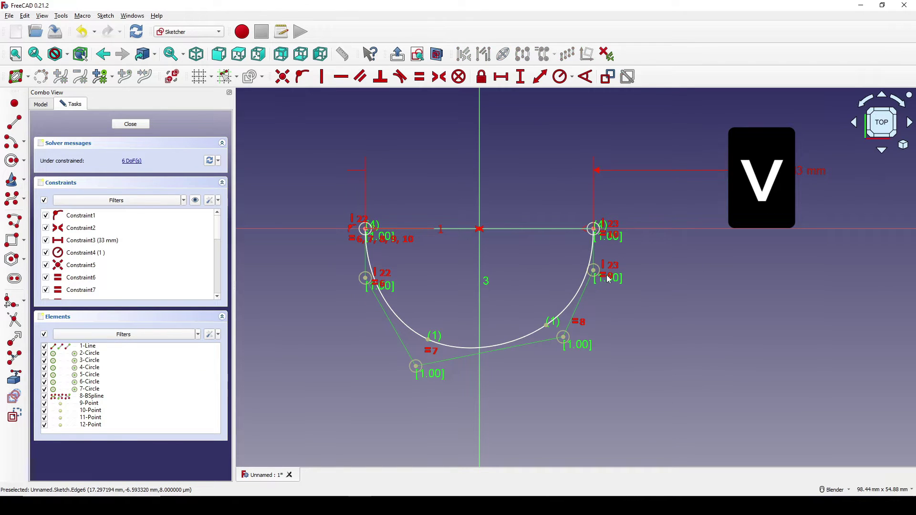
Step: Align the B-spline's second and fifth control points horizontally with each other
{"action": "left_click", "coordinate": [367, 279]}
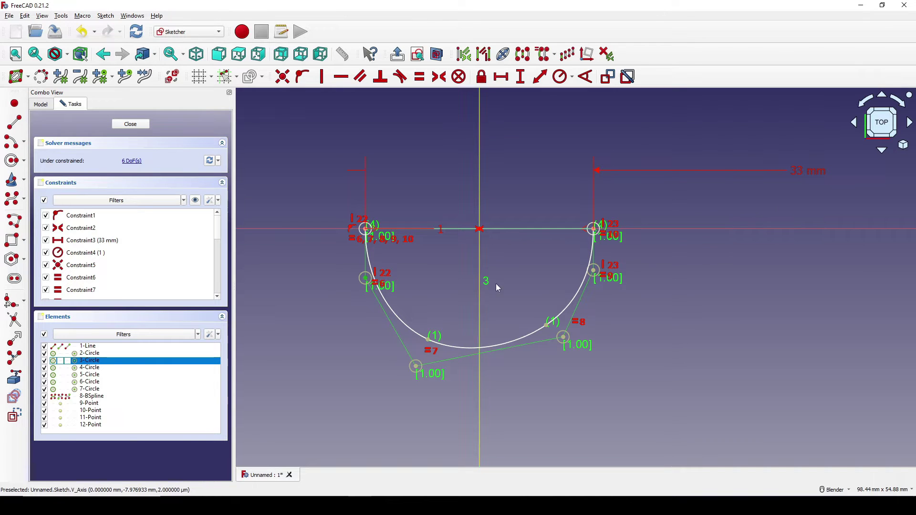
{"action": "left_click", "coordinate": [595, 272]}
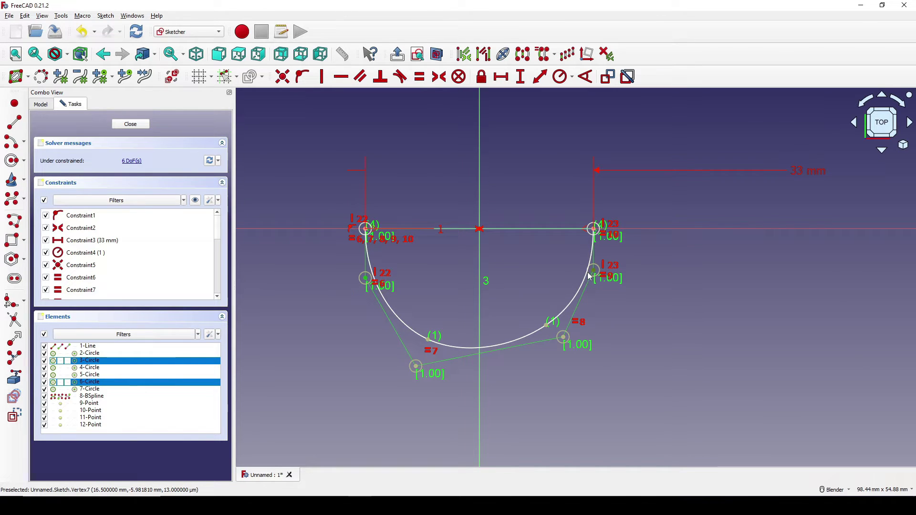
{"action": "key", "text": "h"}
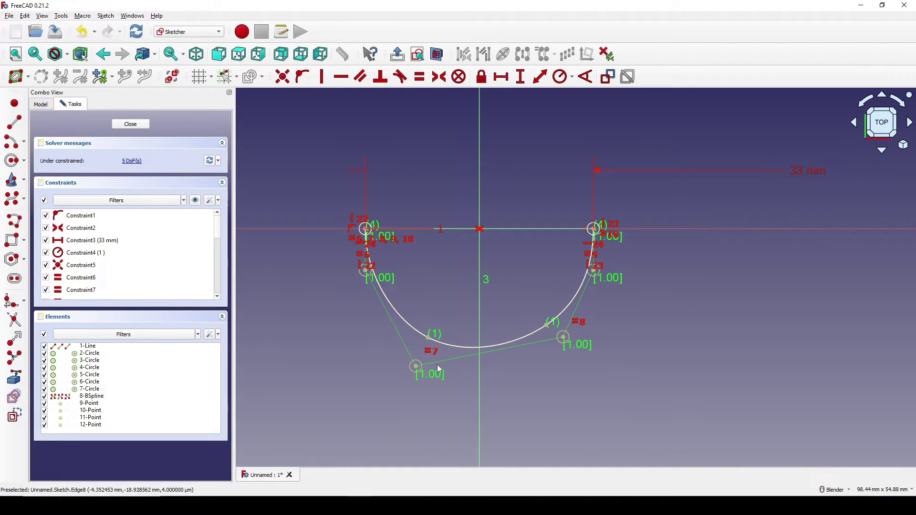
Step: Constrain the horizontal distance between the B-spline's two lowest control points to 20 mm and place the dimension label below the curve
{"action": "left_click", "coordinate": [417, 368]}
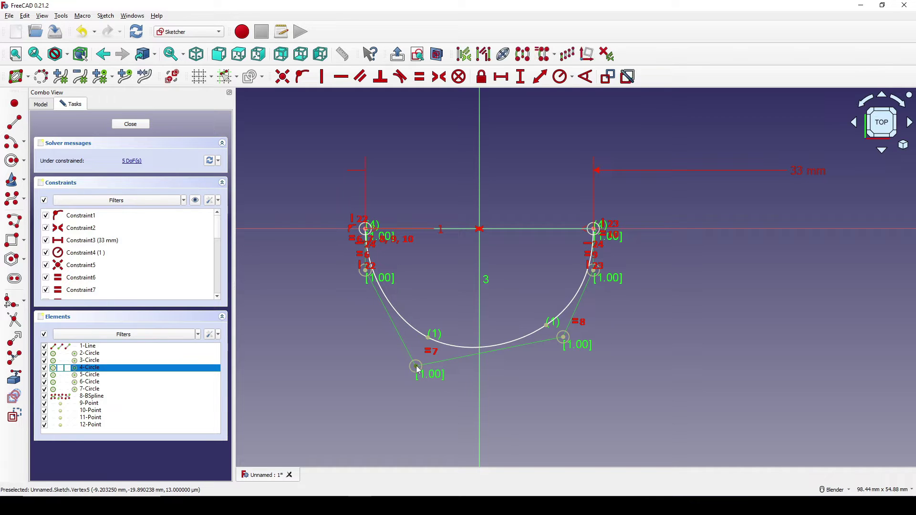
{"action": "left_click", "coordinate": [563, 338]}
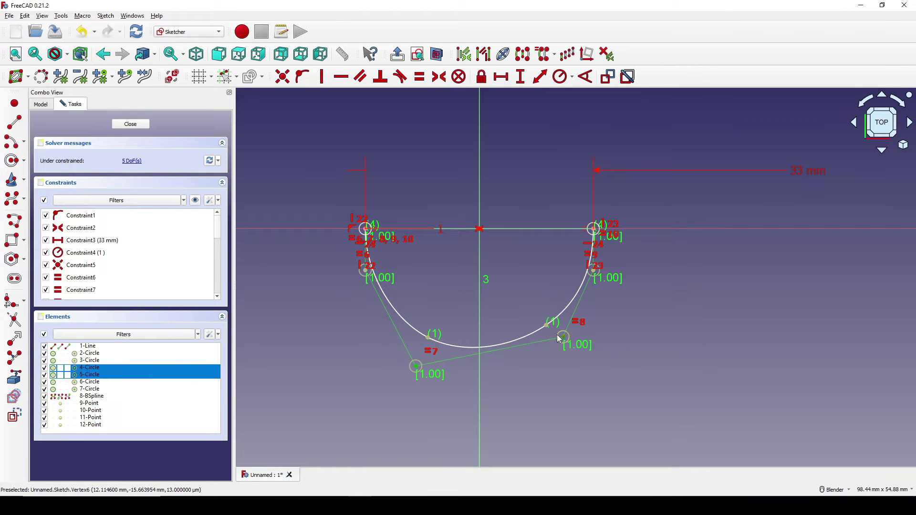
{"action": "key", "text": "l"}
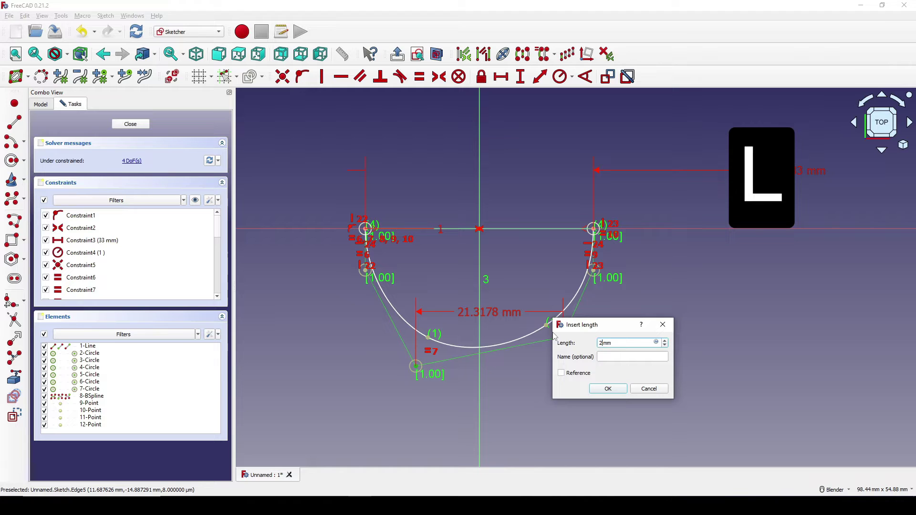
{"action": "key", "text": "Return"}
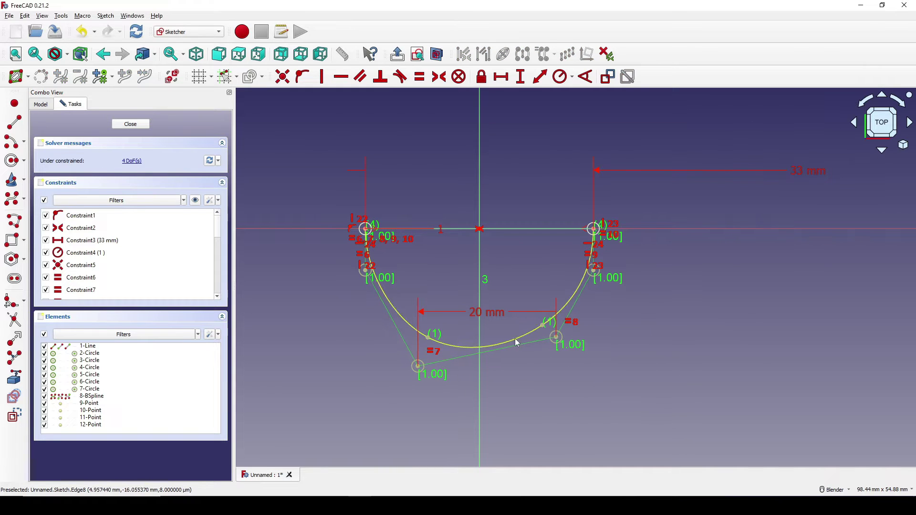
{"action": "left_click_drag", "start_coordinate": [495, 318], "coordinate": [501, 433]}
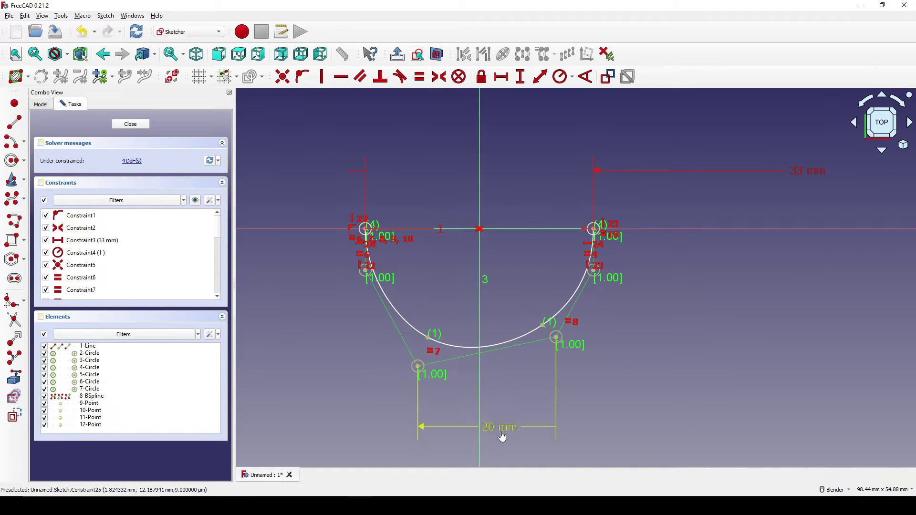
Step: Constrain the lower-left control point 10 mm horizontally from the origin and place the dimension label below the curve
{"action": "left_click", "coordinate": [421, 369]}
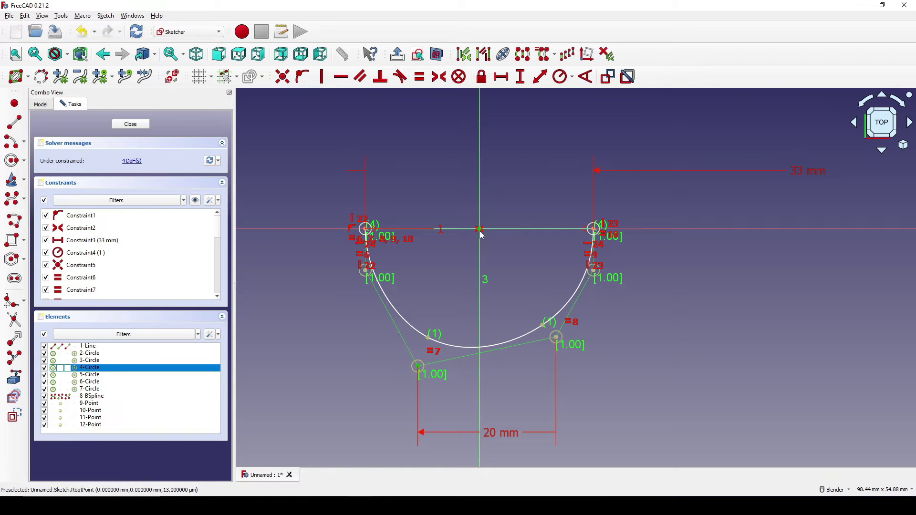
{"action": "type", "text": "l"}
{"action": "type", "text": "1mm"}
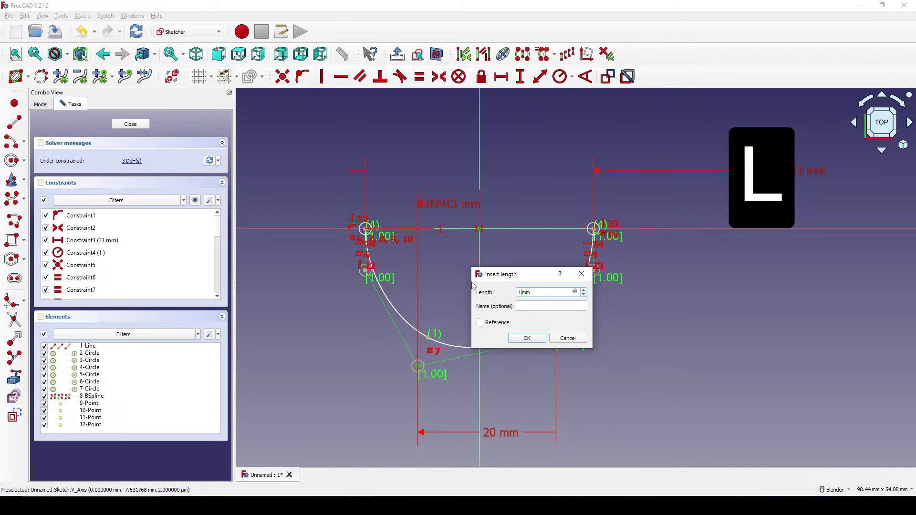
{"action": "type", "text": "0"}
{"action": "key", "text": "Return"}
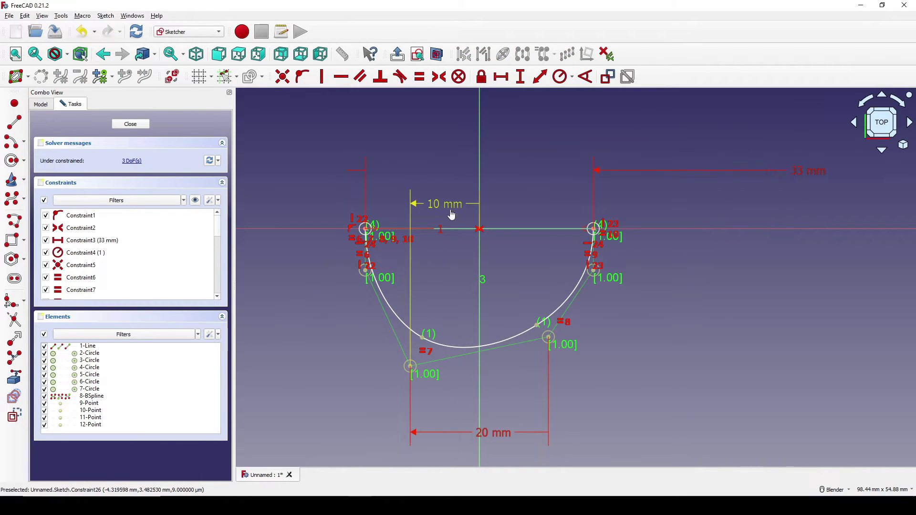
{"action": "left_click_drag", "start_coordinate": [452, 216], "coordinate": [456, 407]}
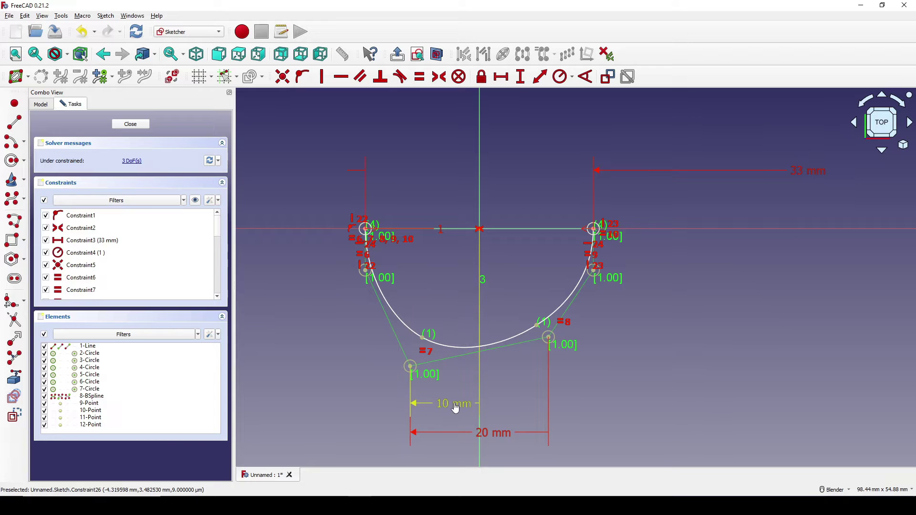
Step: Constrain the lower-left control point to a vertical distance of 15 mm from the origin
{"action": "left_click", "coordinate": [411, 367]}
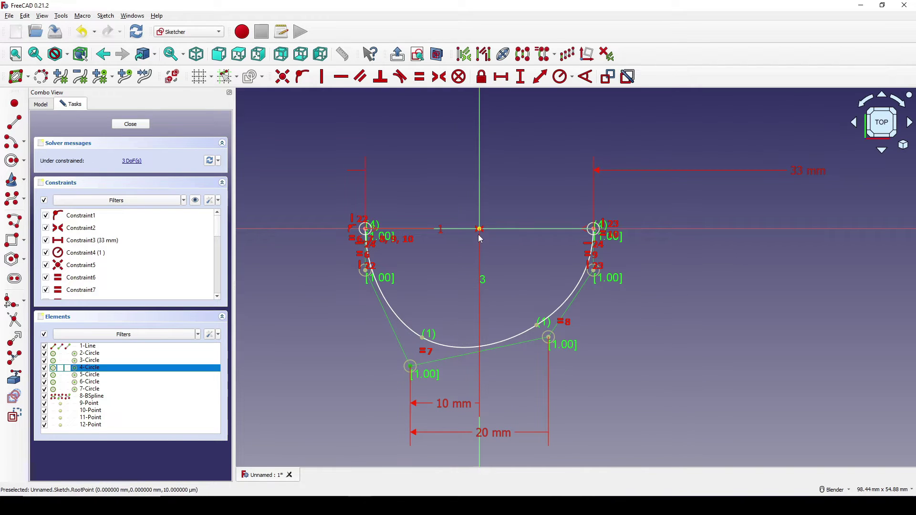
{"action": "key", "text": "i"}
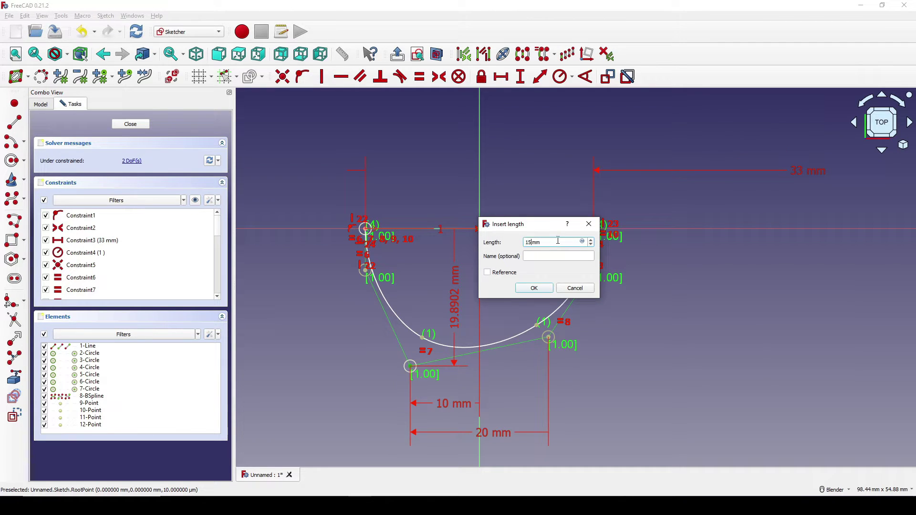
{"action": "key", "text": "Return"}
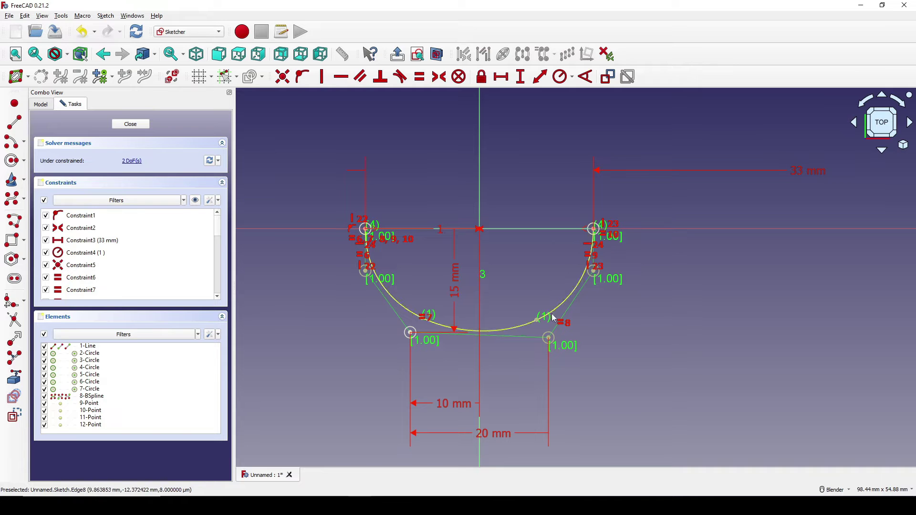
Step: Constrain the lower-right control point 11 mm vertically from the origin and move both vertical dimension labels outside the profile
{"action": "left_click", "coordinate": [552, 344]}
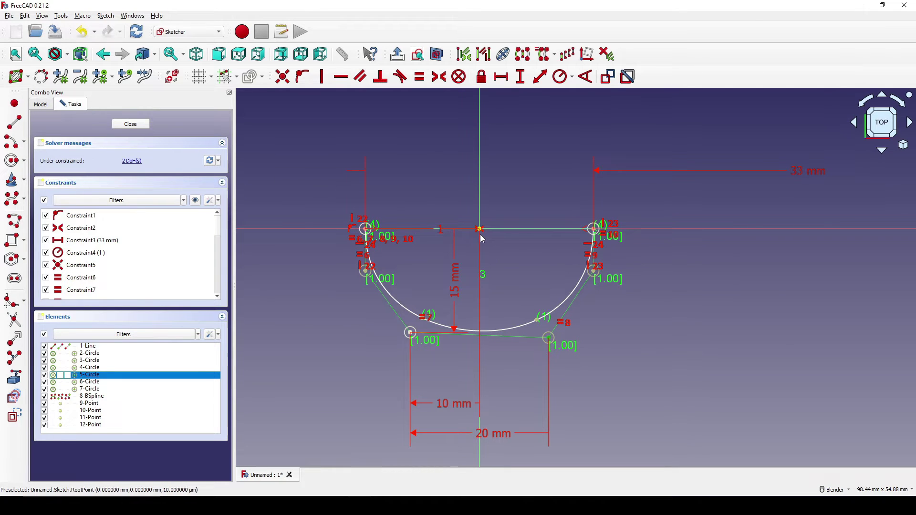
{"action": "key", "text": "i"}
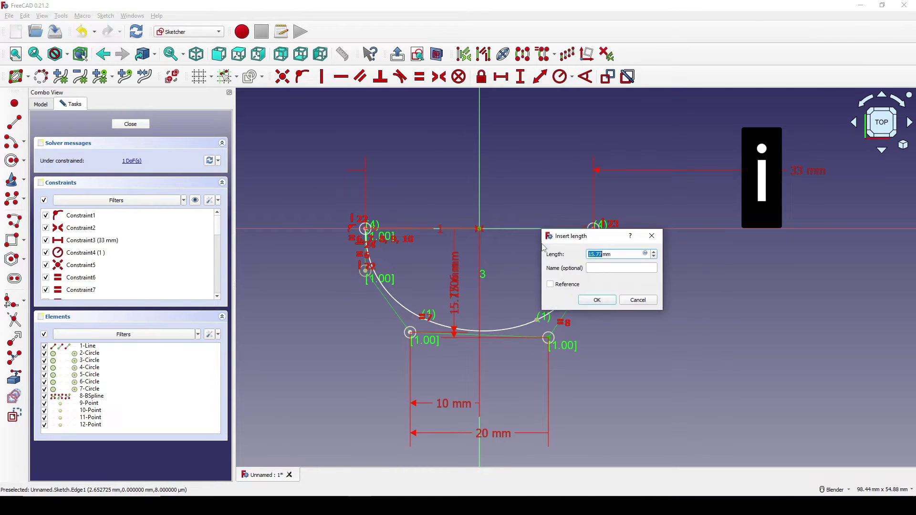
{"action": "type", "text": "11"}
{"action": "key", "text": "Return"}
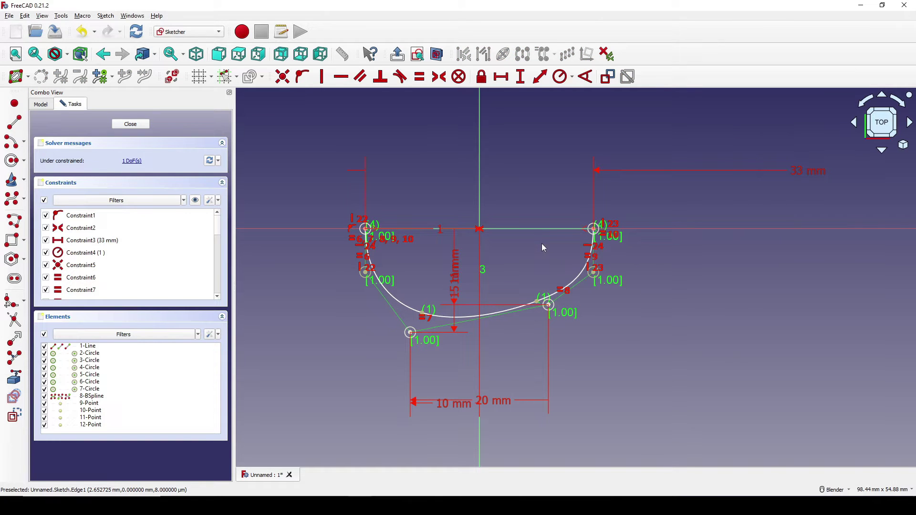
{"action": "left_click_drag", "start_coordinate": [454, 294], "coordinate": [357, 390]}
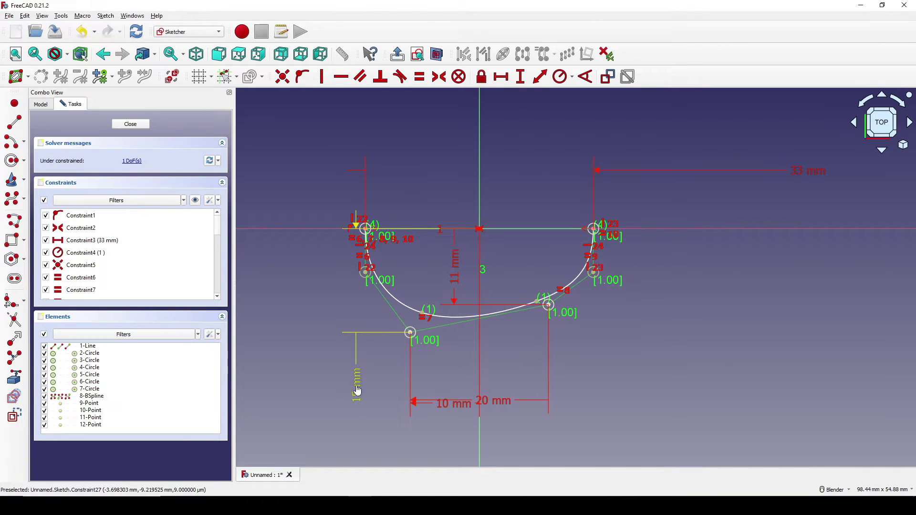
{"action": "mouse_move", "coordinate": [459, 287]}
{"action": "left_mouse_down"}
{"action": "mouse_move", "coordinate": [549, 307]}
{"action": "mouse_move", "coordinate": [602, 341]}
{"action": "mouse_move", "coordinate": [605, 354]}
{"action": "left_mouse_up"}
Step: Constrain the vertical distance from the line's left endpoint to the control point beneath it to 4 mm and move the label outward
{"action": "scroll", "coordinate": [446, 276], "scroll_direction": "up", "scroll_amount": 5}
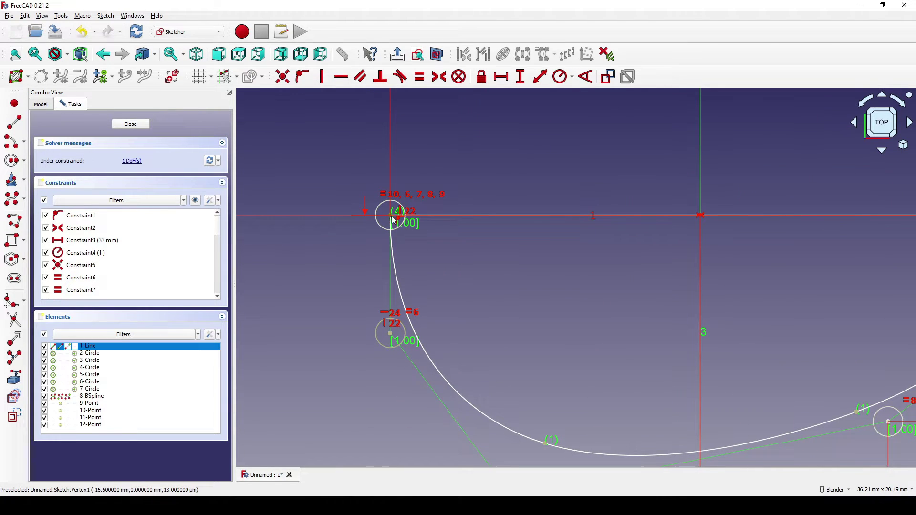
{"action": "left_click", "coordinate": [391, 335]}
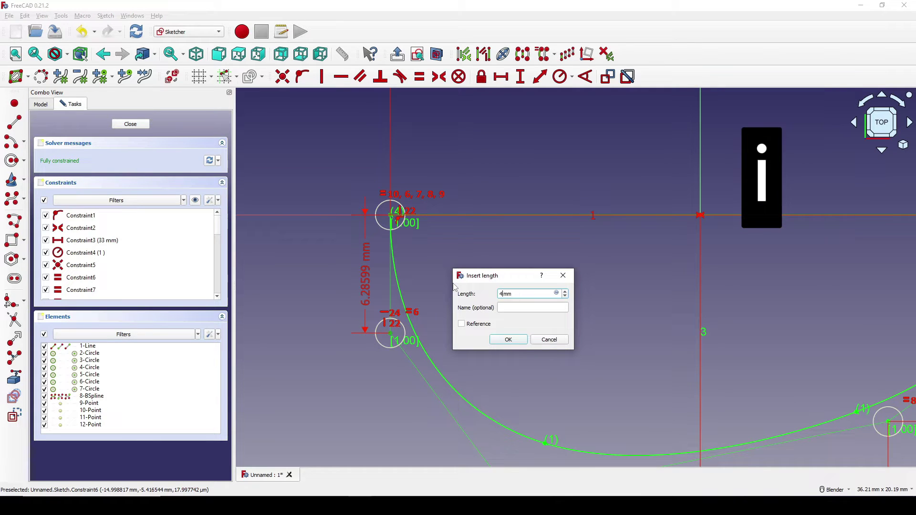
{"action": "key", "text": "Return"}
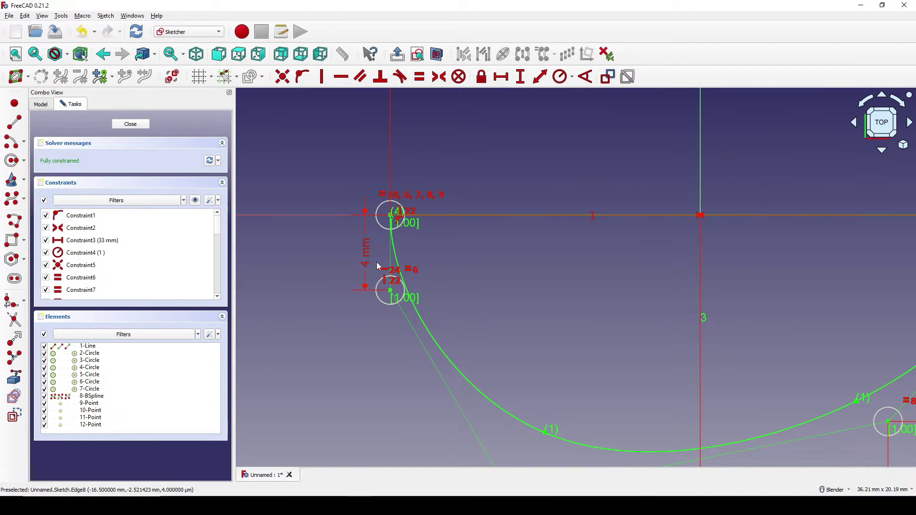
{"action": "left_click_drag", "start_coordinate": [367, 267], "coordinate": [295, 383]}
Step: Move the 20 mm dimension label below the 10 mm one and finish editing the sketch
{"action": "scroll", "coordinate": [383, 346], "scroll_direction": "down", "scroll_amount": 9}
{"action": "middle_click_drag", "start_coordinate": [475, 328], "coordinate": [500, 269], "text": "shift"}
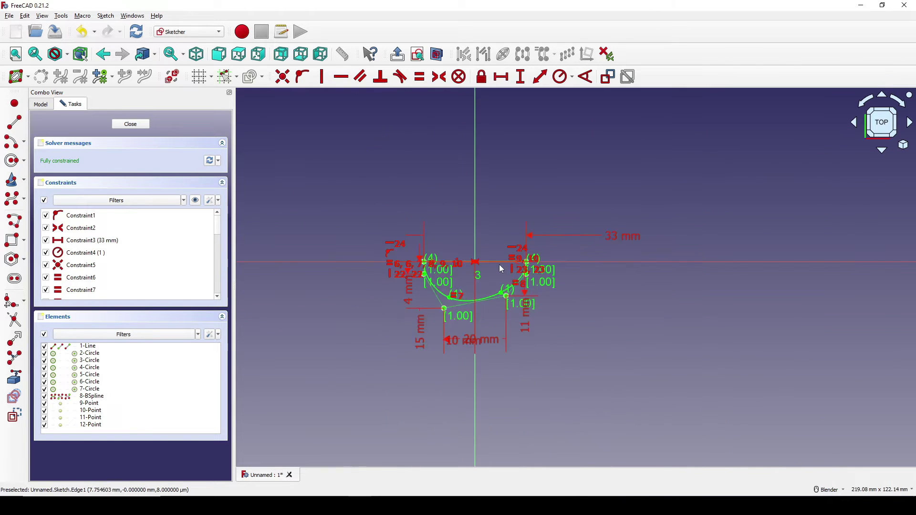
{"action": "scroll", "coordinate": [499, 269], "scroll_direction": "up", "scroll_amount": 3}
{"action": "middle_click_drag", "start_coordinate": [554, 278], "coordinate": [545, 272], "text": "shift"}
{"action": "scroll", "coordinate": [544, 273], "scroll_direction": "up", "scroll_amount": 2}
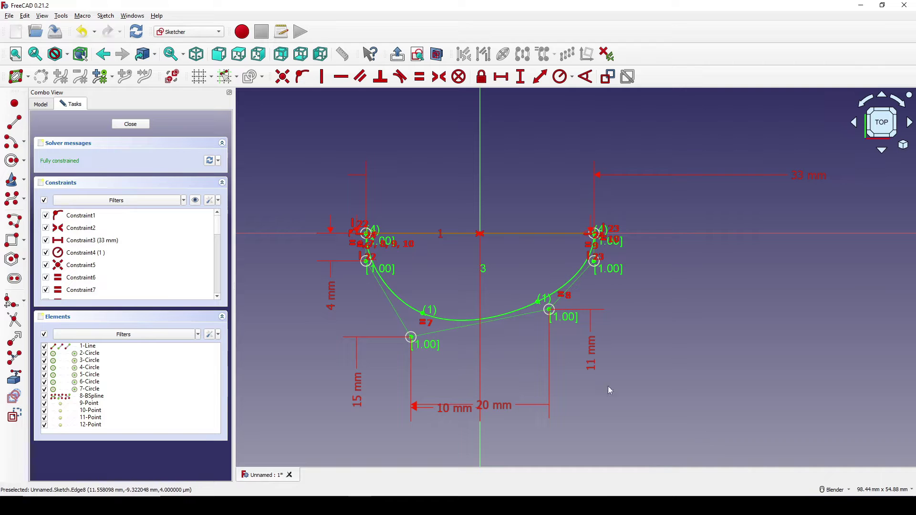
{"action": "left_click_drag", "start_coordinate": [500, 409], "coordinate": [500, 453]}
{"action": "middle_click_drag", "start_coordinate": [585, 385], "coordinate": [581, 372], "text": "shift"}
{"action": "left_click", "coordinate": [130, 124]}
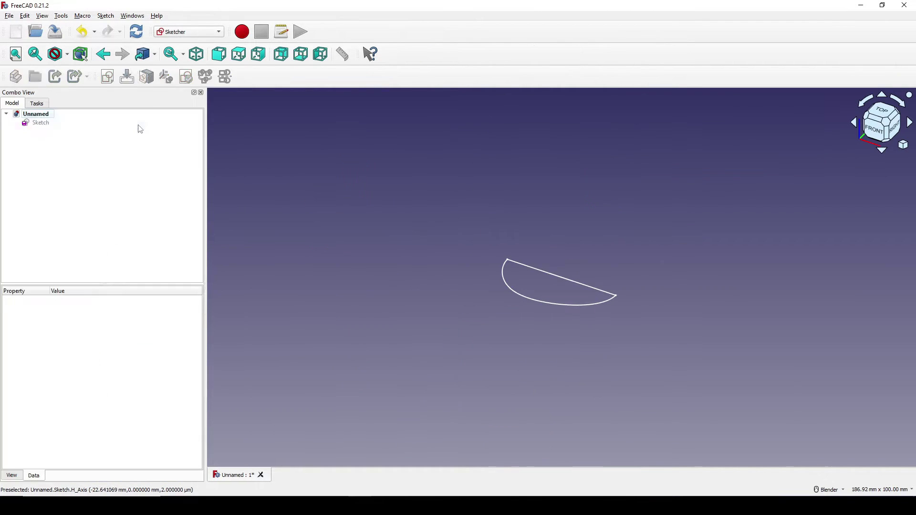
Step: Rename the sketch as Profile
{"action": "right_click", "coordinate": [43, 128]}
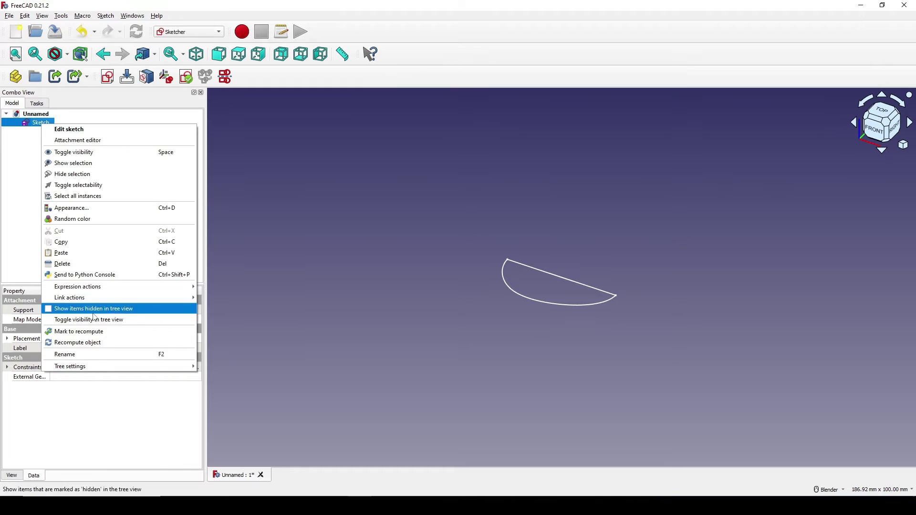
{"action": "left_click", "coordinate": [102, 359]}
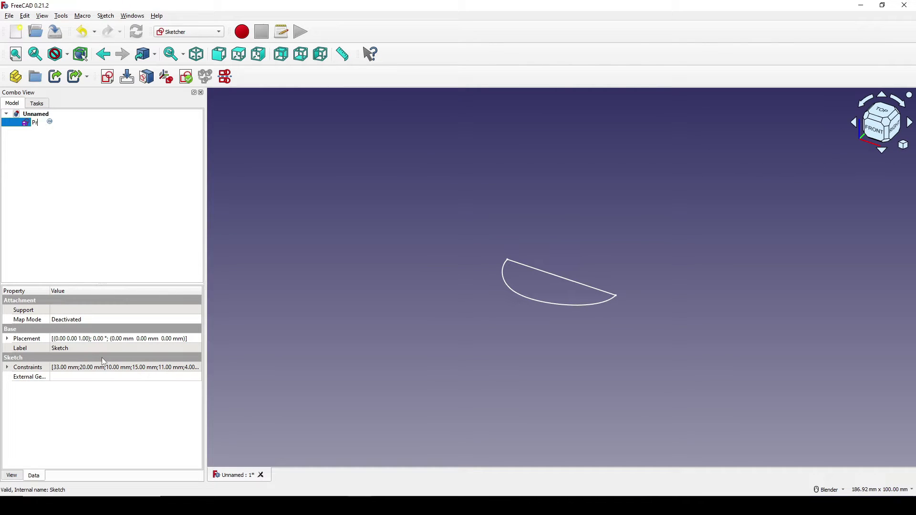
{"action": "type", "text": "Profile"}
{"action": "key", "text": "Return"}
{"action": "left_click", "coordinate": [444, 262]}
Step: Create a second sketch on the XY plane and link the profile's B-spline curve as external geometry
{"action": "middle_click_drag", "start_coordinate": [444, 262], "coordinate": [369, 262], "text": "shift"}
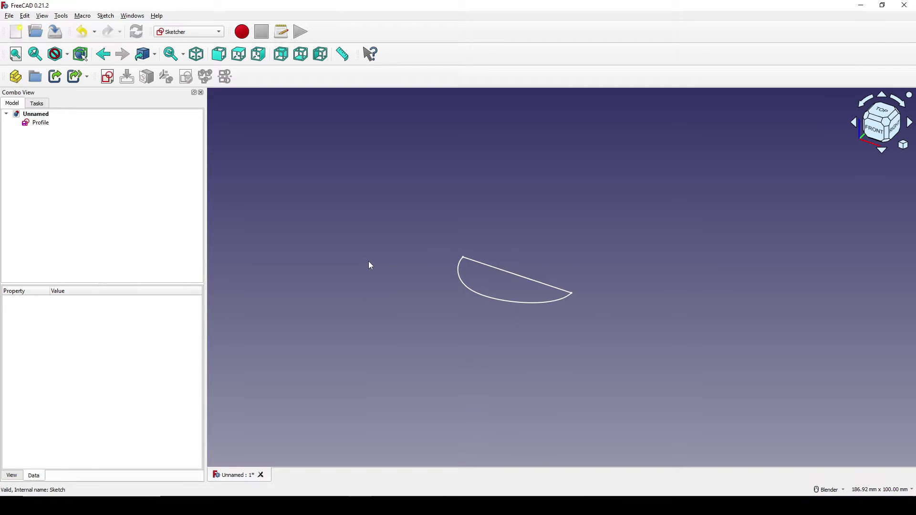
{"action": "left_click", "coordinate": [106, 78]}
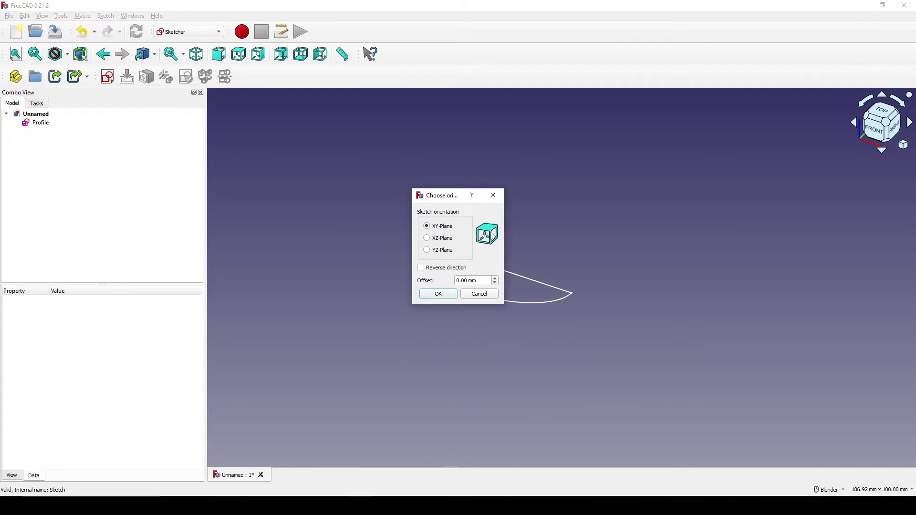
{"action": "left_click", "coordinate": [453, 295]}
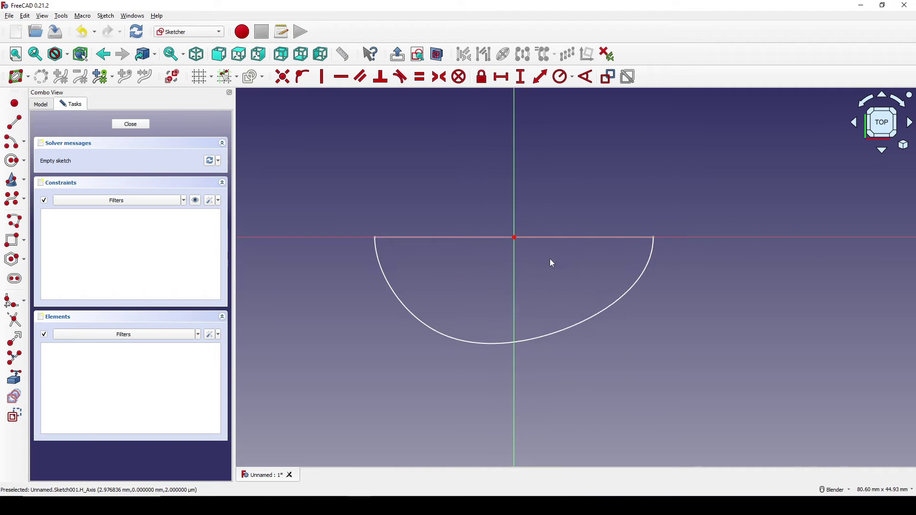
{"action": "left_click", "coordinate": [14, 378]}
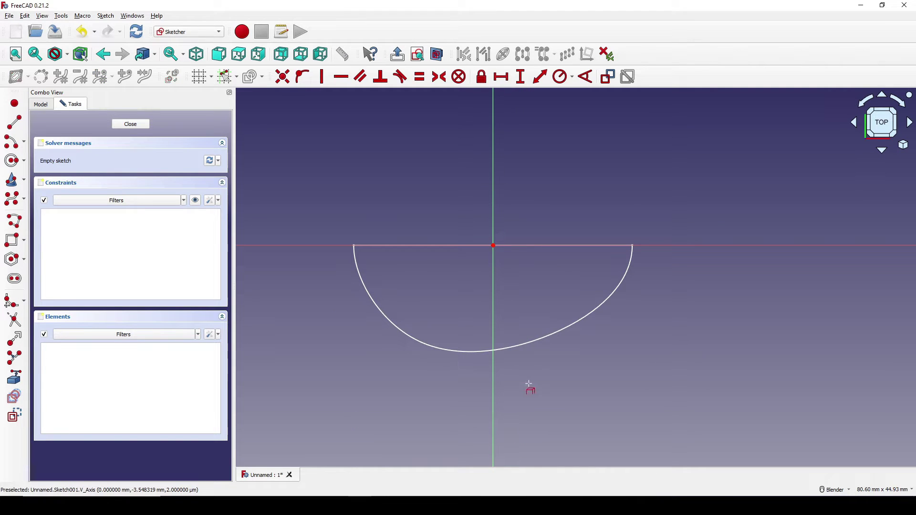
{"action": "left_click", "coordinate": [540, 338]}
{"action": "scroll", "coordinate": [658, 358], "scroll_direction": "up", "scroll_amount": 2}
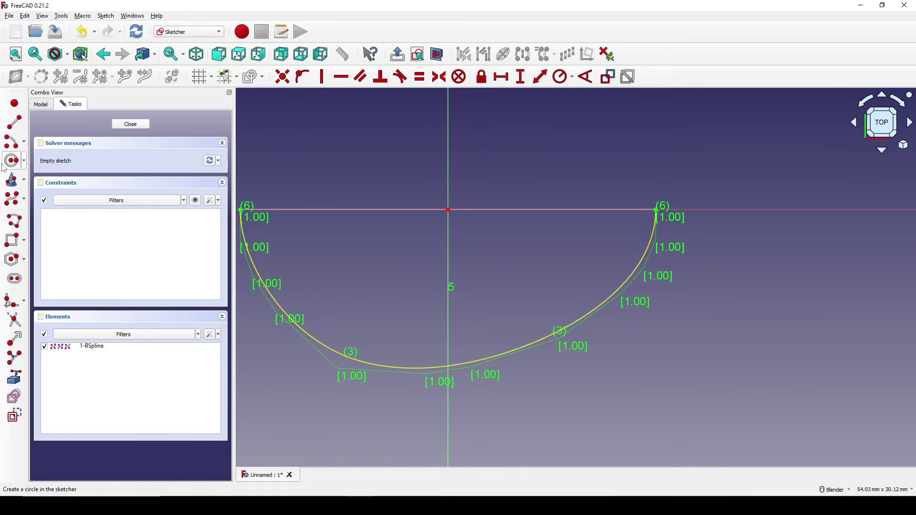
Step: Draw a slanted line from the origin down to just short of the external curve and constrain its lower endpoint onto that curve
{"action": "left_click", "coordinate": [14, 122]}
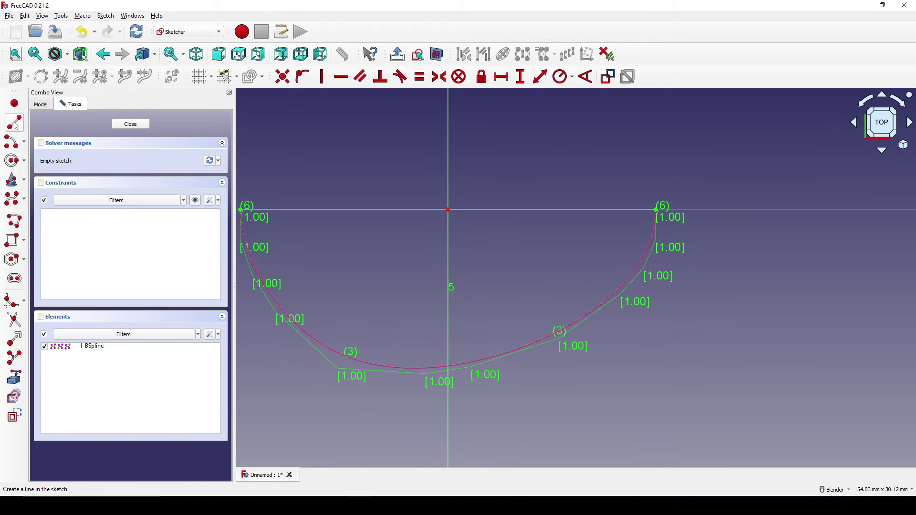
{"action": "left_click", "coordinate": [449, 210]}
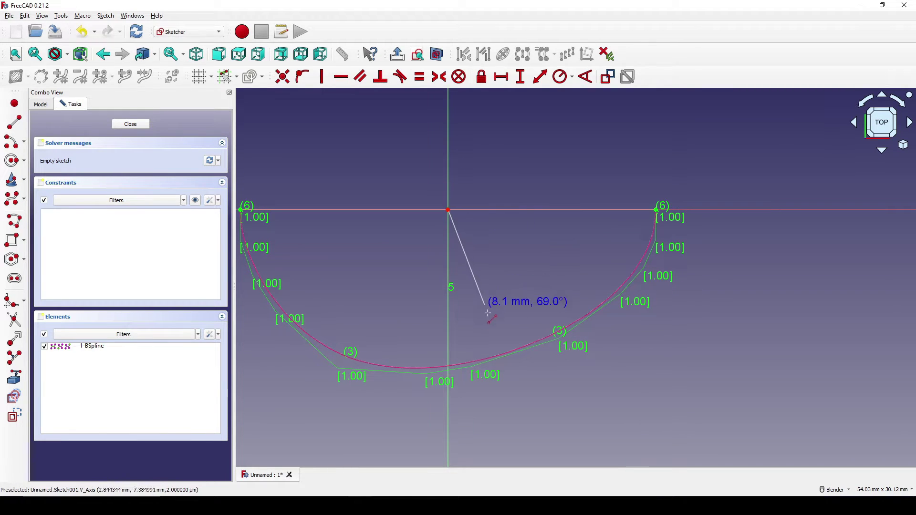
{"action": "left_click", "coordinate": [489, 333]}
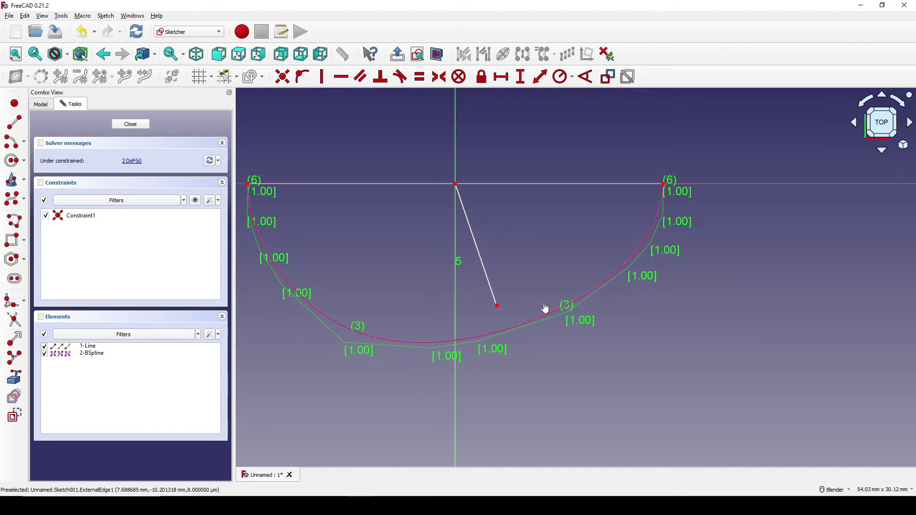
{"action": "middle_click_drag", "start_coordinate": [537, 334], "coordinate": [544, 309], "text": "shift"}
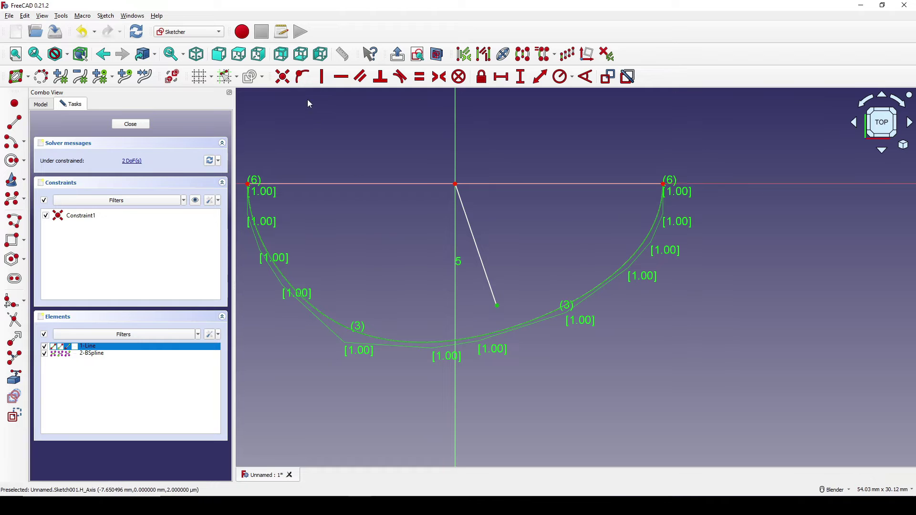
{"action": "left_click", "coordinate": [301, 77]}
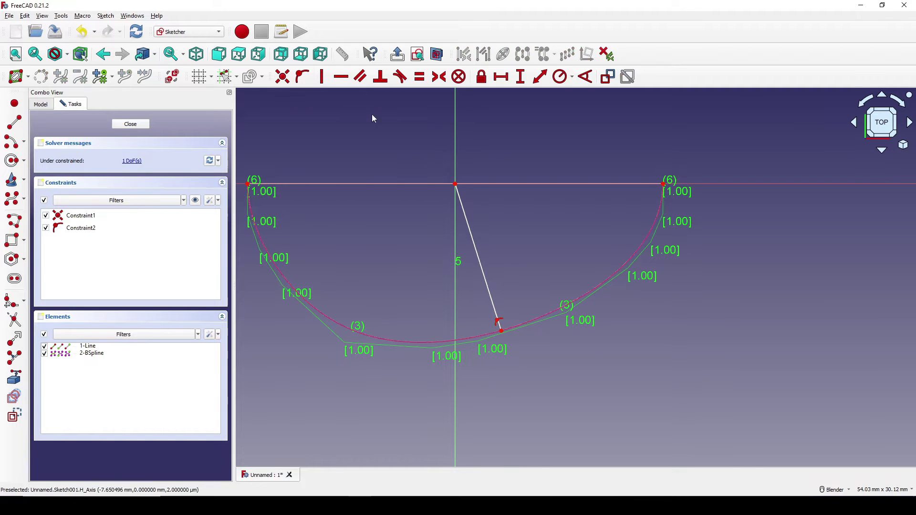
Step: Constrain the line's lower endpoint onto the vertical axis and finish editing the sketch
{"action": "left_click", "coordinate": [502, 331]}
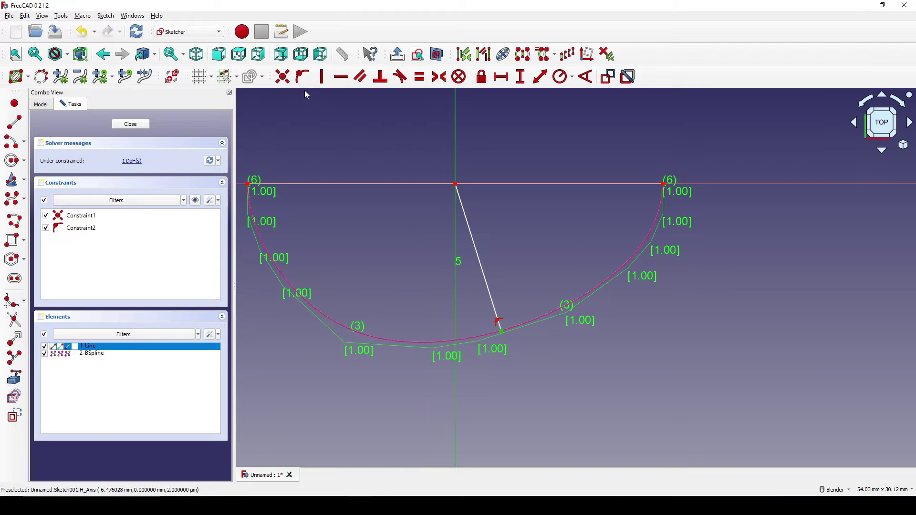
{"action": "left_click", "coordinate": [303, 76]}
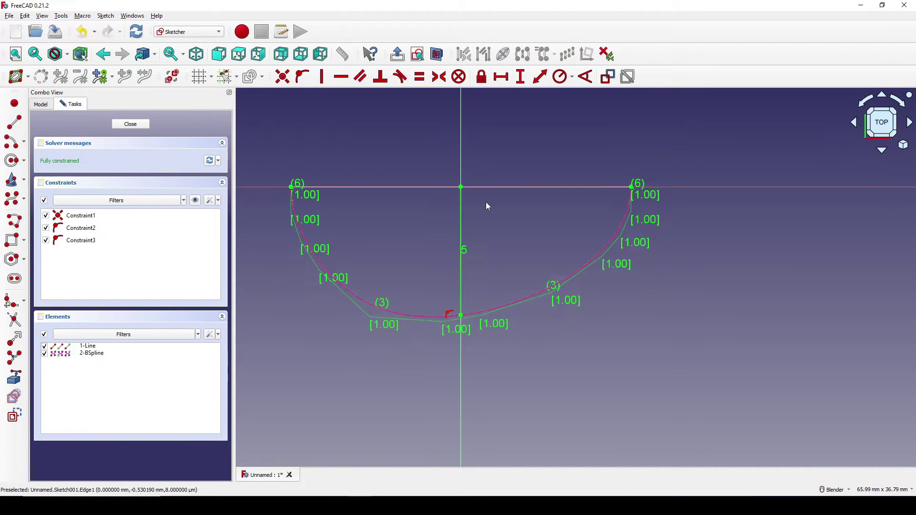
{"action": "left_click", "coordinate": [131, 124]}
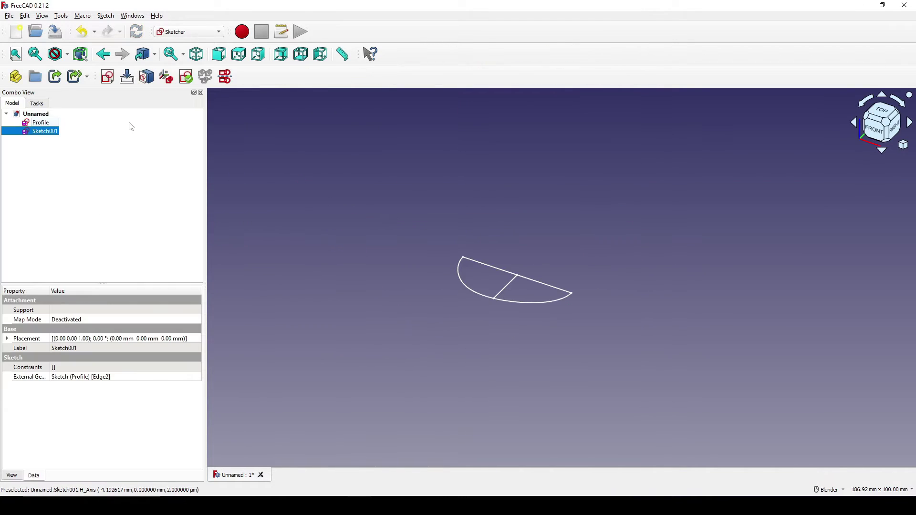
Step: Rename the second sketch as Ref_line and clear the selection
{"action": "right_click", "coordinate": [34, 131]}
{"action": "left_click", "coordinate": [112, 374]}
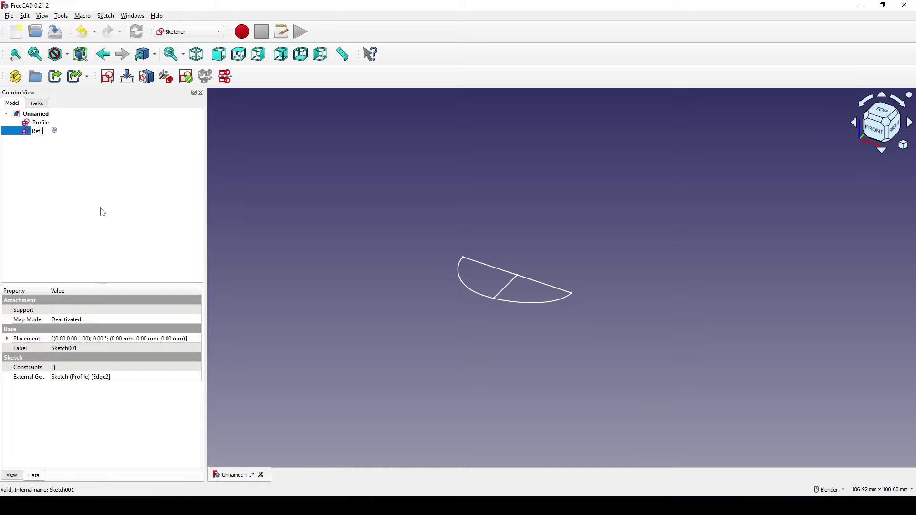
{"action": "type", "text": "Ref_line"}
{"action": "key", "text": "Return"}
{"action": "left_click", "coordinate": [556, 242]}
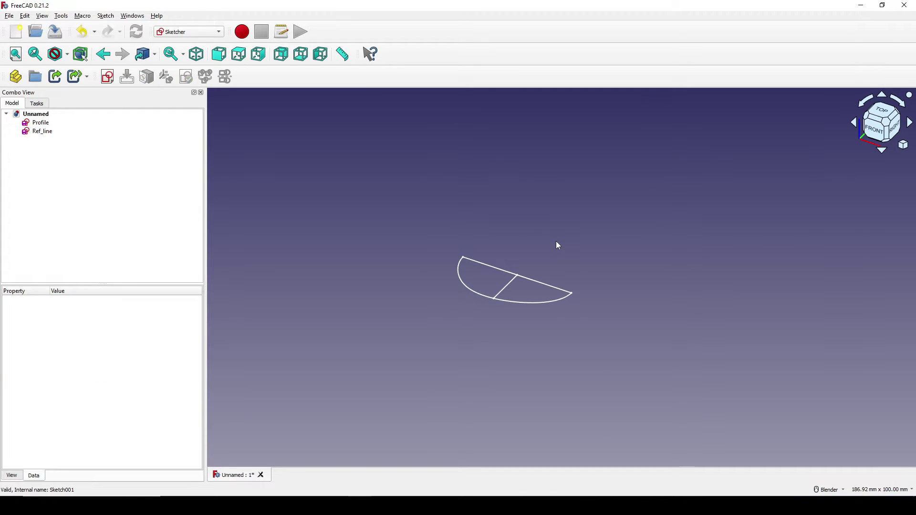
Step: Create a third sketch on the XZ plane and link the profile's B-spline curve as external geometry
{"action": "mouse_move", "coordinate": [556, 242]}
{"action": "middle_mouse_down"}
{"action": "mouse_move", "coordinate": [546, 228]}
{"action": "mouse_move", "coordinate": [629, 240]}
{"action": "mouse_move", "coordinate": [382, 303]}
{"action": "mouse_move", "coordinate": [654, 306]}
{"action": "mouse_move", "coordinate": [640, 272]}
{"action": "mouse_move", "coordinate": [606, 242]}
{"action": "middle_mouse_up"}
{"action": "left_click", "coordinate": [107, 76]}
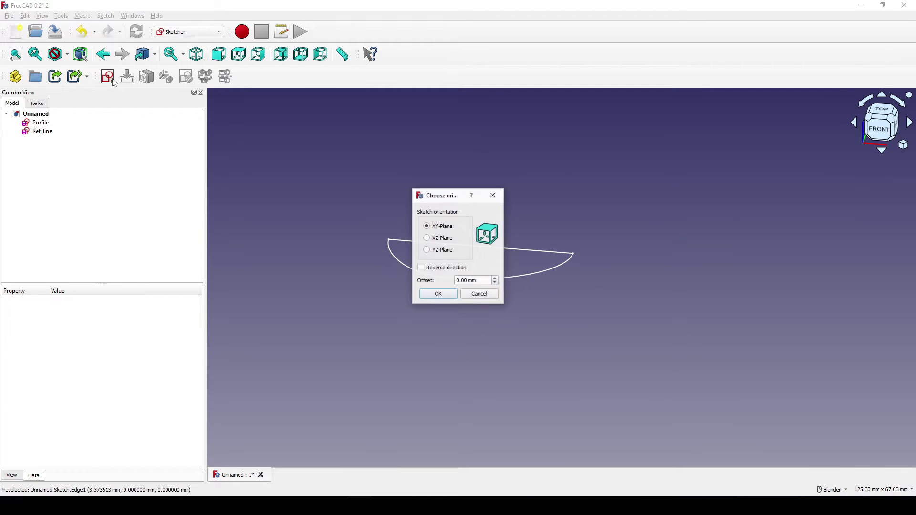
{"action": "left_click", "coordinate": [431, 238]}
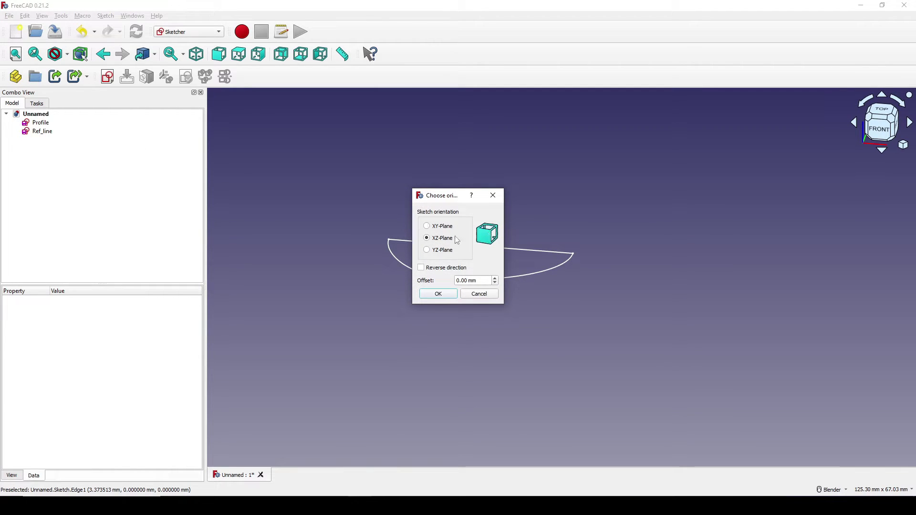
{"action": "left_click", "coordinate": [446, 294]}
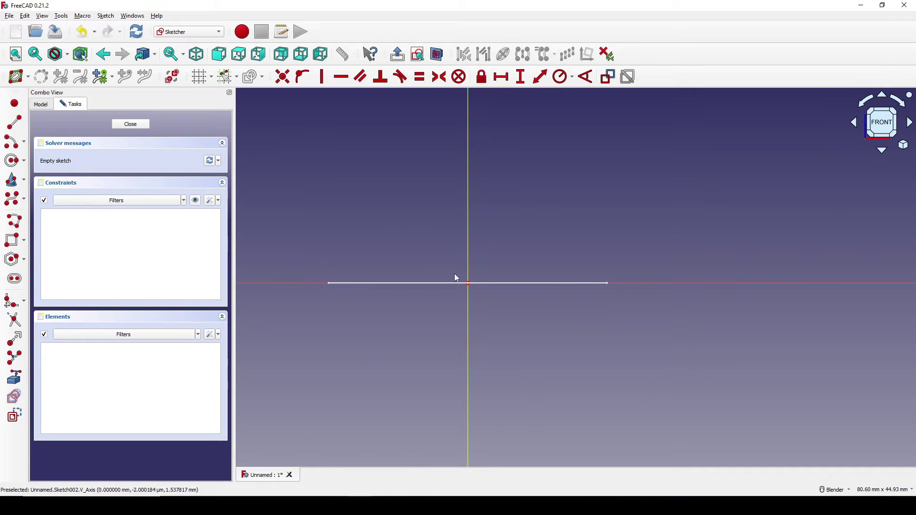
{"action": "left_click", "coordinate": [15, 378]}
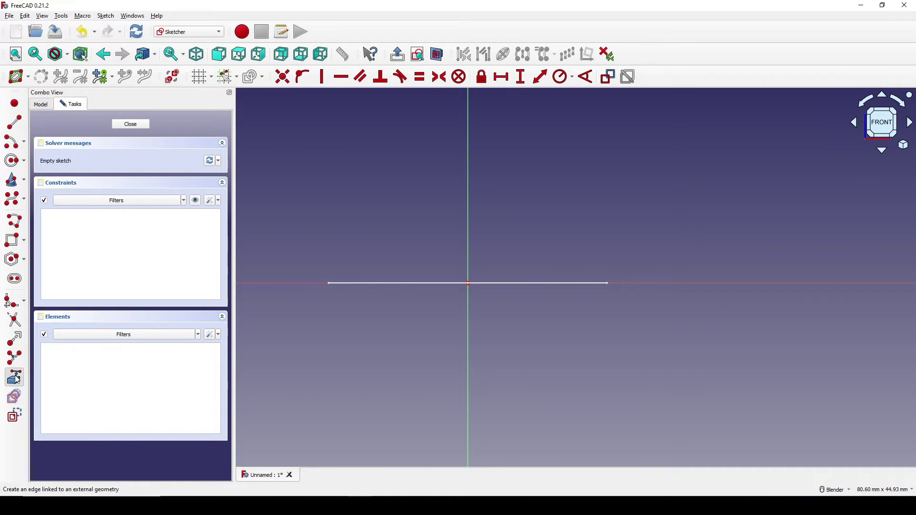
{"action": "left_click", "coordinate": [350, 284]}
Step: Draw a three-point arc from the external curve's left end to about 29 mm up, bulging toward the vertical axis with a radius of about 61 mm
{"action": "middle_click_drag", "start_coordinate": [455, 309], "coordinate": [450, 363], "text": "shift"}
{"action": "scroll", "coordinate": [451, 364], "scroll_direction": "down", "scroll_amount": 4}
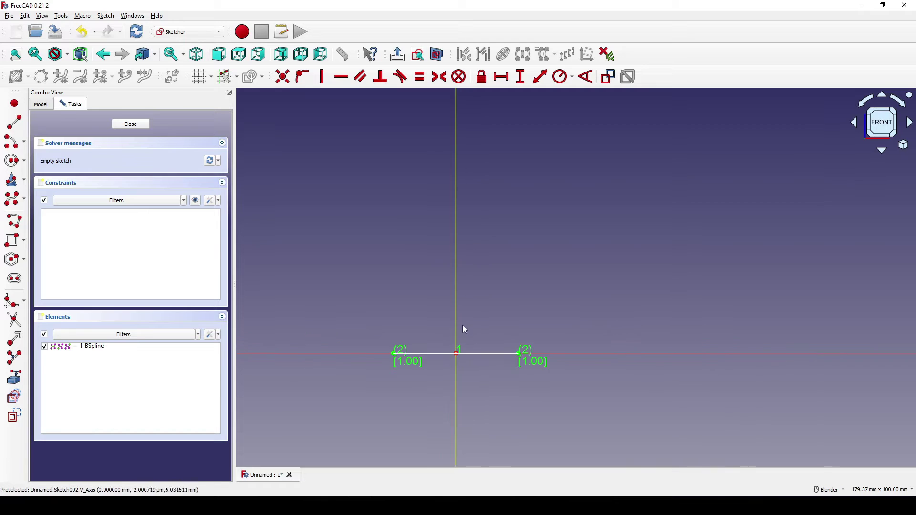
{"action": "mouse_move", "coordinate": [462, 326]}
{"action": "middle_mouse_down", "text": "shift"}
{"action": "mouse_move", "coordinate": [465, 363]}
{"action": "mouse_move", "coordinate": [449, 353]}
{"action": "middle_mouse_up", "text": "shift"}
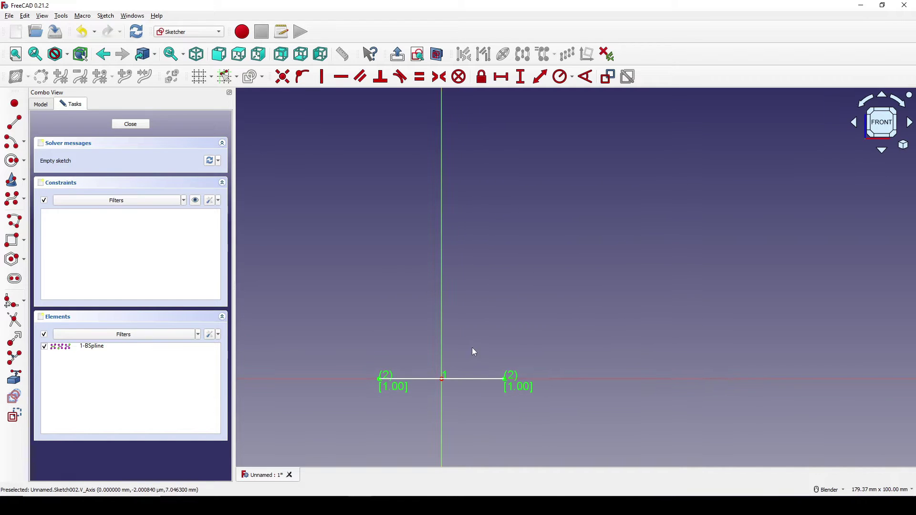
{"action": "left_click", "coordinate": [24, 143]}
{"action": "left_click", "coordinate": [49, 153]}
{"action": "scroll", "coordinate": [380, 379], "scroll_direction": "up", "scroll_amount": 1}
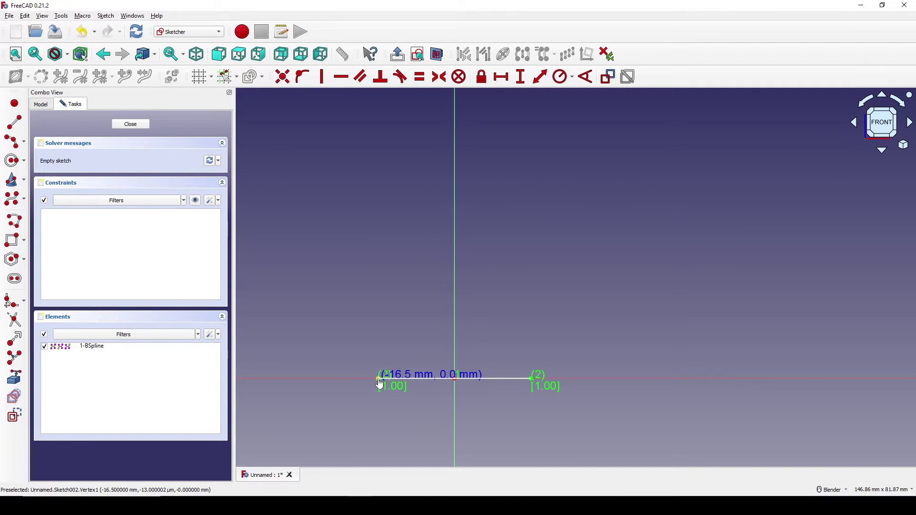
{"action": "left_click", "coordinate": [380, 380]}
{"action": "left_click", "coordinate": [381, 244]}
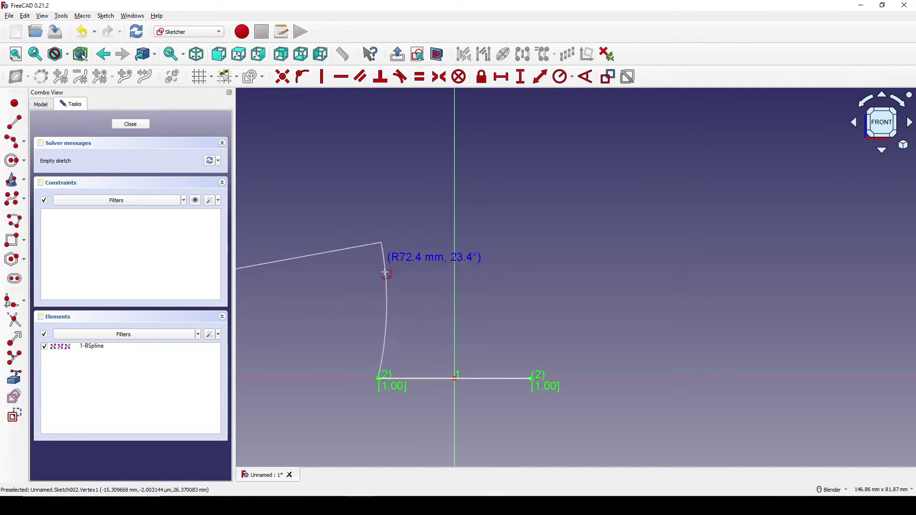
{"action": "left_click", "coordinate": [389, 300]}
Step: Draw a second three-point arc from the first arc's upper end to the vertical axis about 72 mm up, bulging outward
{"action": "scroll", "coordinate": [401, 305], "scroll_direction": "down", "scroll_amount": 2}
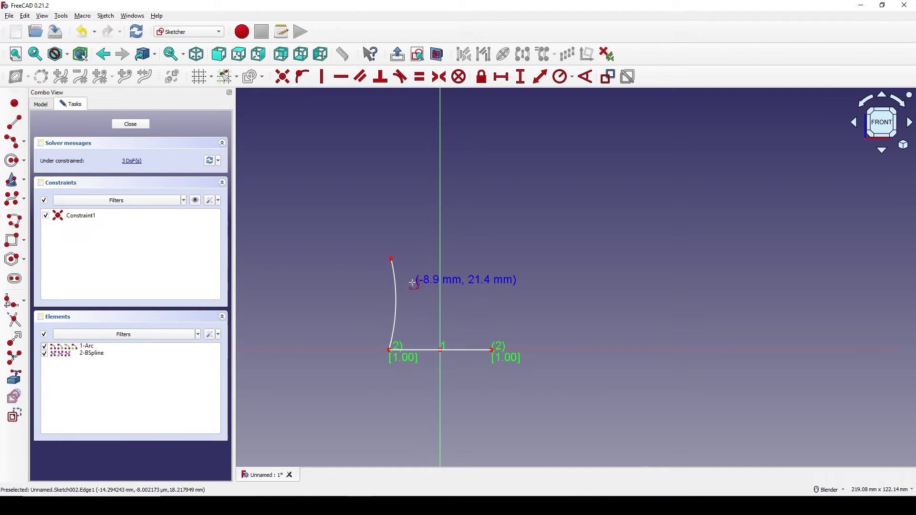
{"action": "left_click", "coordinate": [389, 308]}
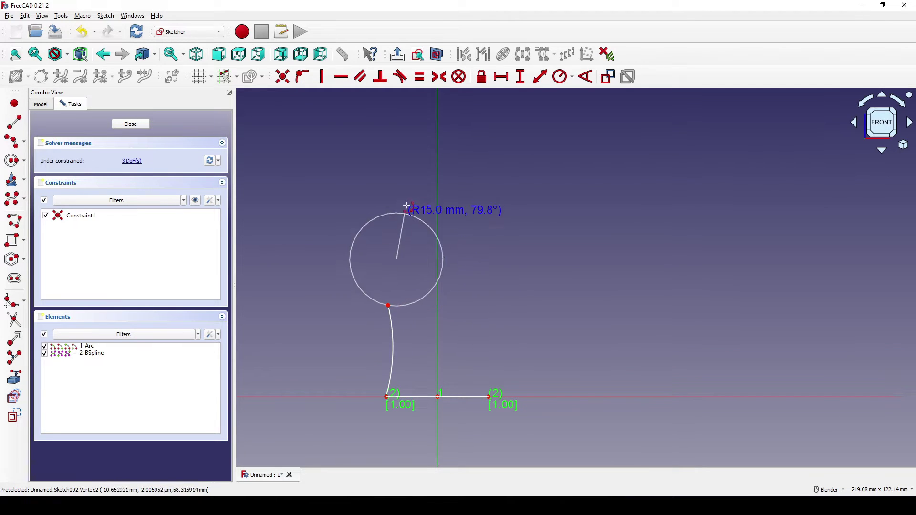
{"action": "left_click", "coordinate": [439, 174]}
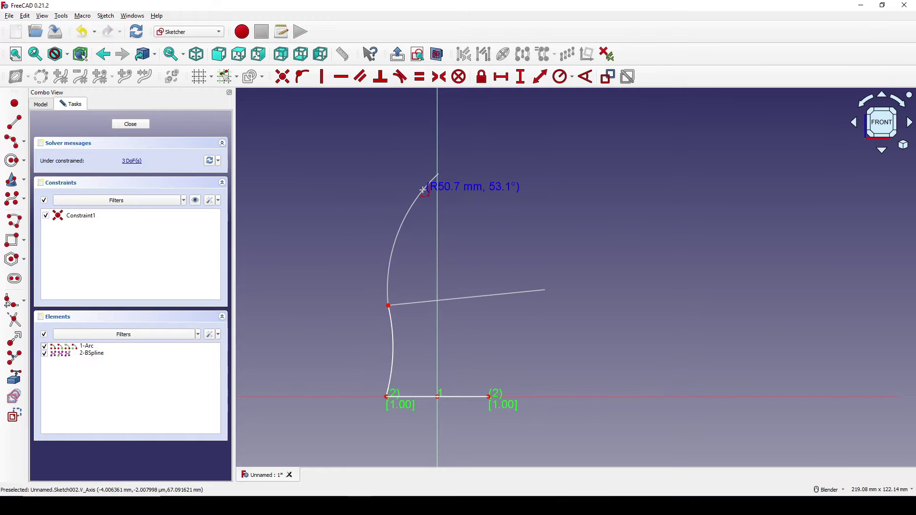
{"action": "left_click", "coordinate": [426, 191]}
{"action": "middle_click_drag", "start_coordinate": [521, 206], "coordinate": [515, 203], "text": "shift"}
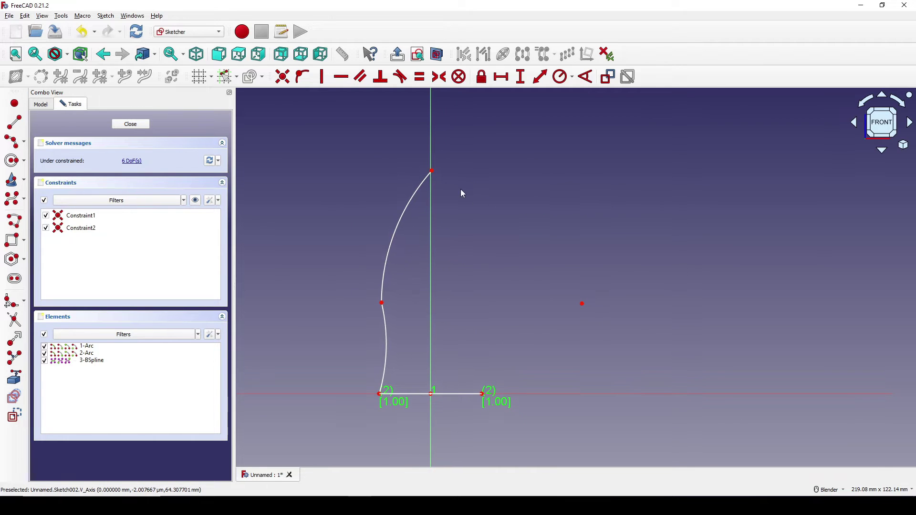
Step: Constrain the second arc's upper endpoint onto the vertical axis
{"action": "left_click", "coordinate": [433, 172]}
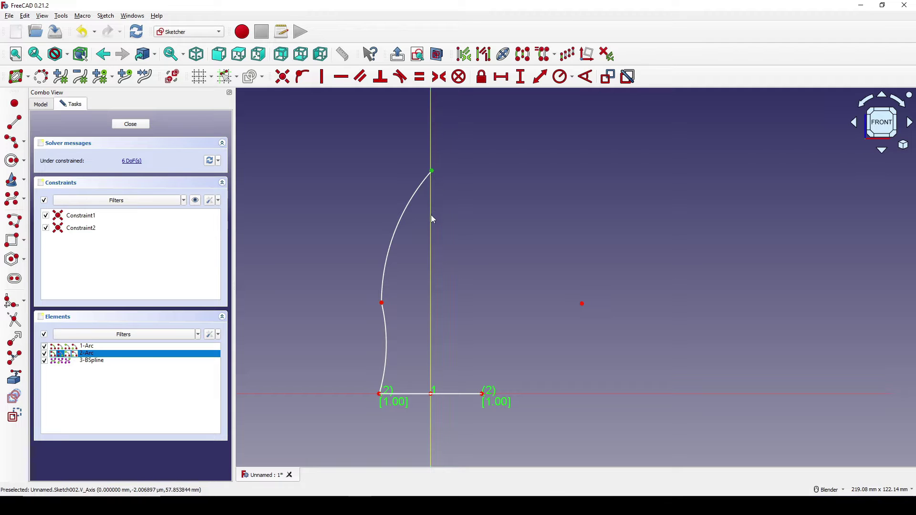
{"action": "left_click", "coordinate": [299, 80]}
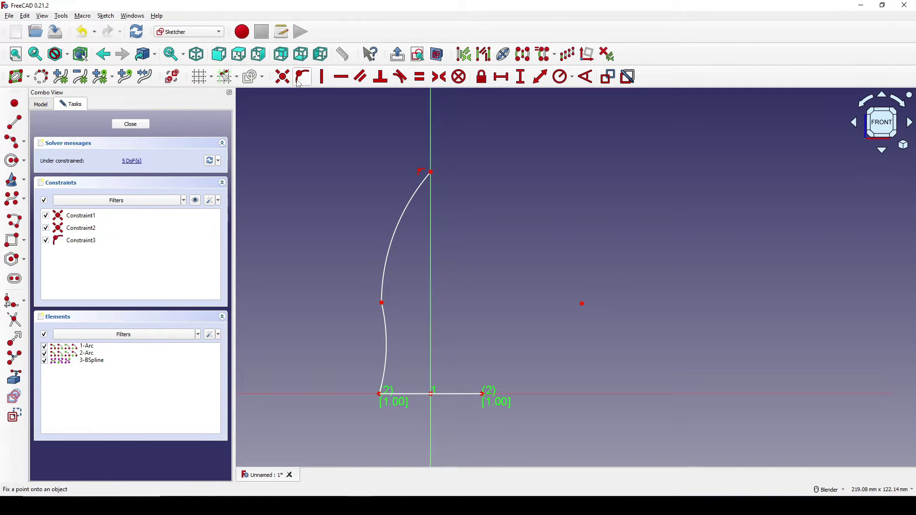
{"action": "middle_click_drag", "start_coordinate": [511, 204], "coordinate": [512, 213], "text": "shift"}
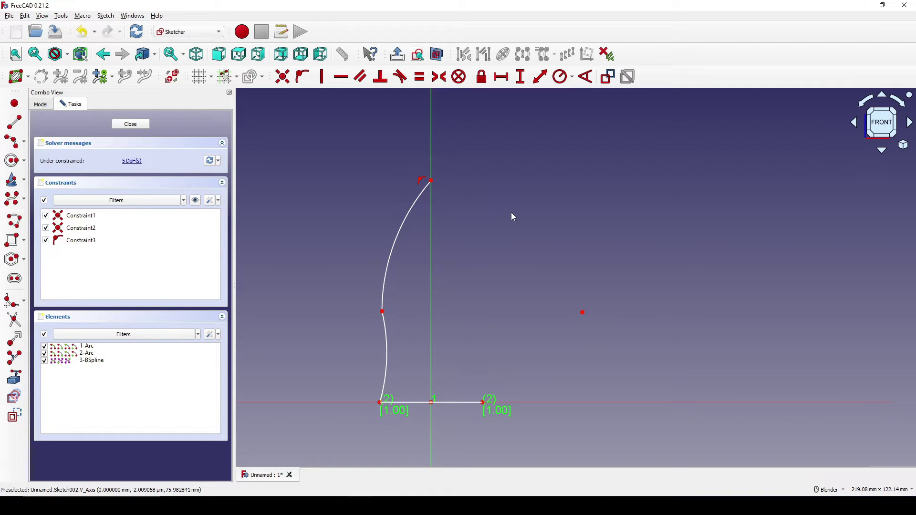
Step: Add a vertical dimension of 204.6 mm from the origin to the second arc's upper endpoint
{"action": "left_click", "coordinate": [432, 181]}
{"action": "key", "text": "Down"}
{"action": "key", "text": "Right"}
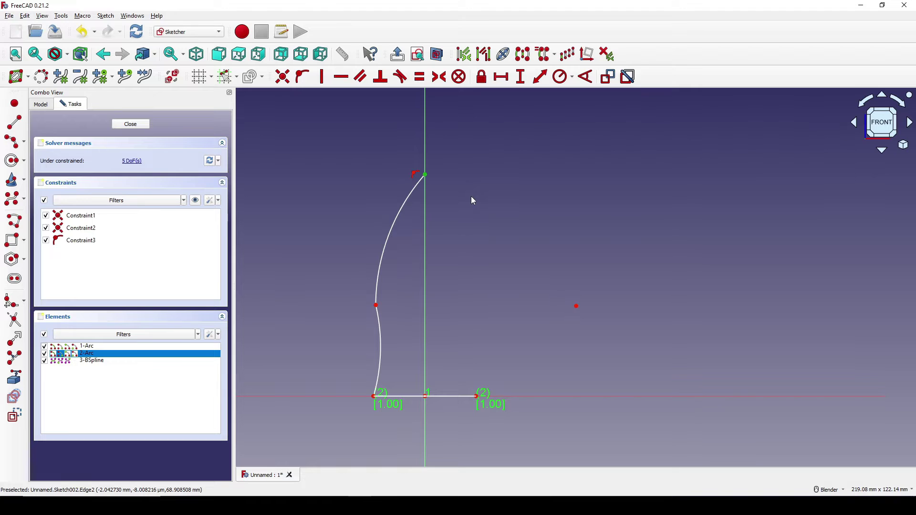
{"action": "key", "text": "i"}
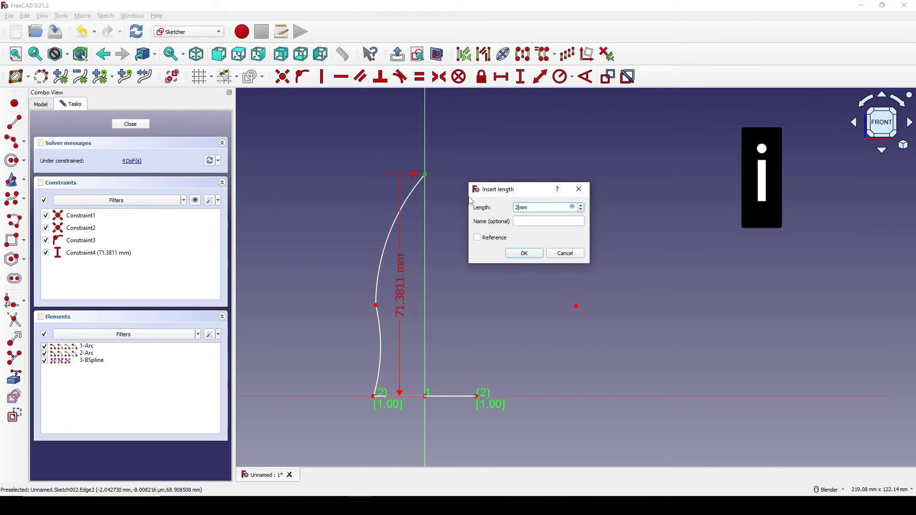
{"action": "type", "text": "204.6"}
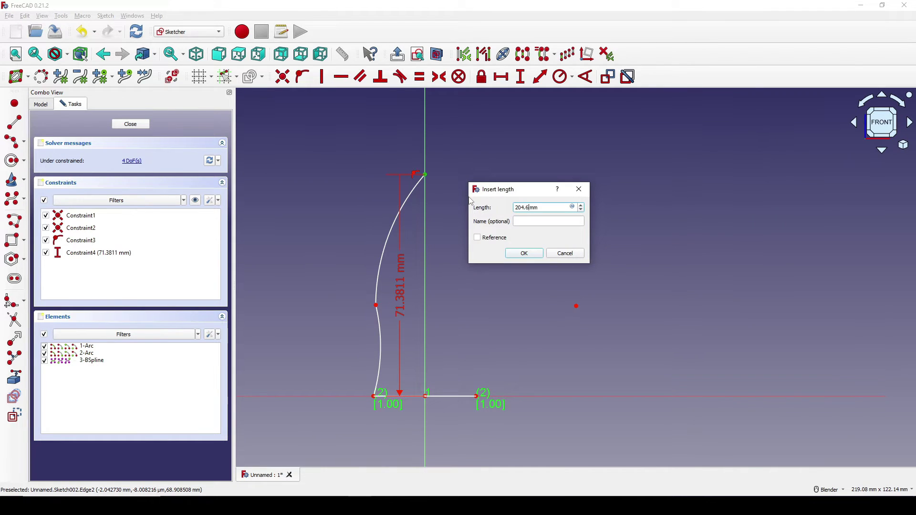
{"action": "key", "text": "Return"}
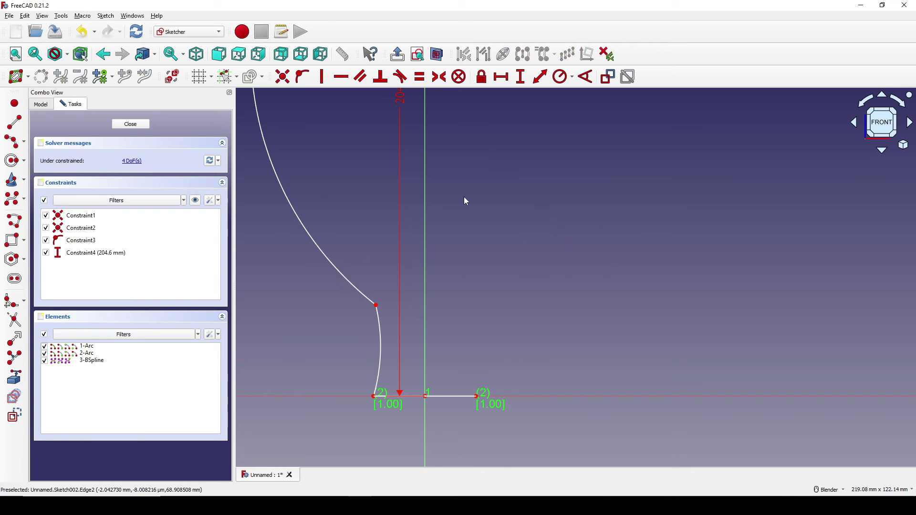
Step: Move the joint between the two arcs outward to about 90 mm up and shift the 204.6 mm dimension clear of the arcs
{"action": "scroll", "coordinate": [464, 197], "scroll_direction": "down", "scroll_amount": 6}
{"action": "scroll", "coordinate": [505, 246], "scroll_direction": "up", "scroll_amount": 2}
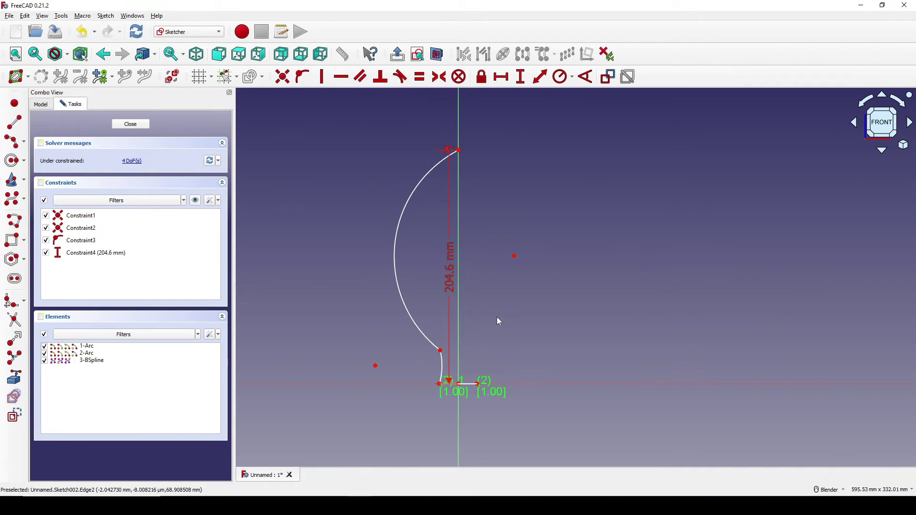
{"action": "mouse_move", "coordinate": [441, 356]}
{"action": "left_mouse_down"}
{"action": "mouse_move", "coordinate": [436, 305]}
{"action": "mouse_move", "coordinate": [414, 268]}
{"action": "mouse_move", "coordinate": [403, 282]}
{"action": "left_mouse_up"}
{"action": "left_click_drag", "start_coordinate": [459, 292], "coordinate": [333, 291]}
{"action": "middle_click_drag", "start_coordinate": [569, 304], "coordinate": [570, 300], "text": "shift"}
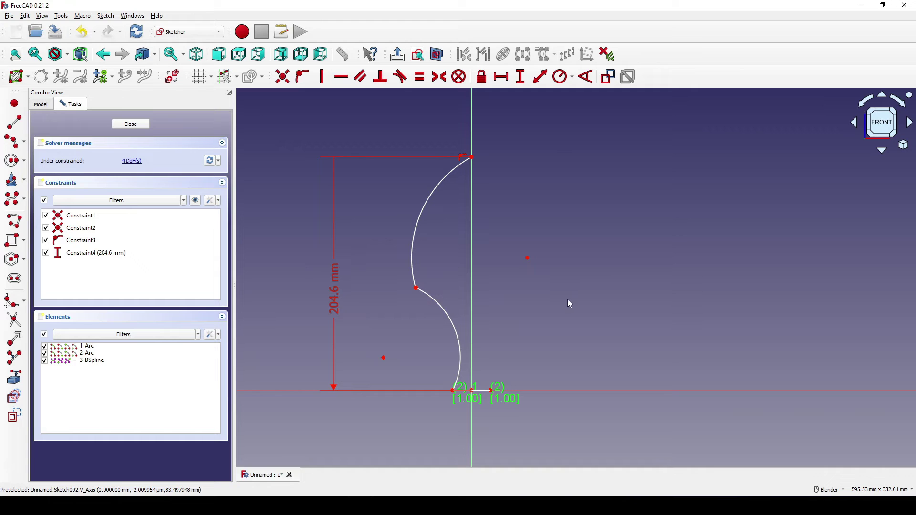
Step: Fillet the joint between the lower and upper arcs
{"action": "left_click", "coordinate": [12, 303]}
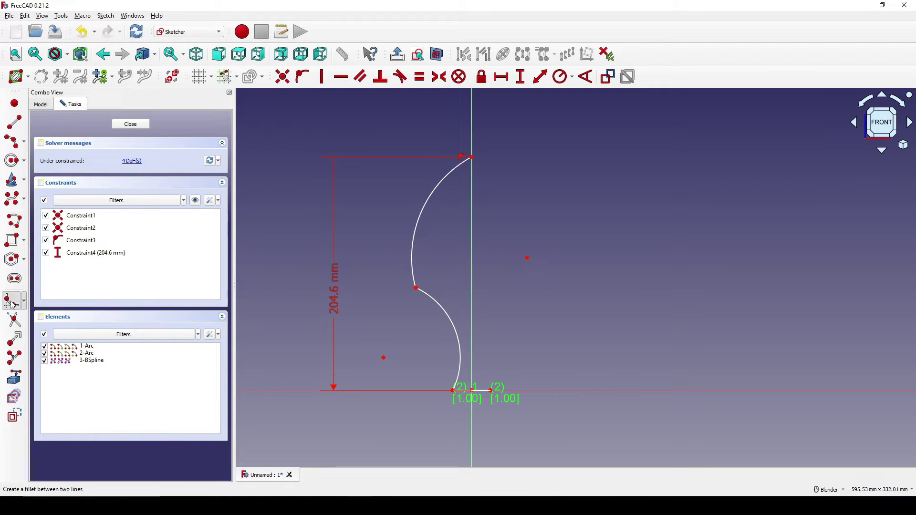
{"action": "left_click", "coordinate": [426, 293]}
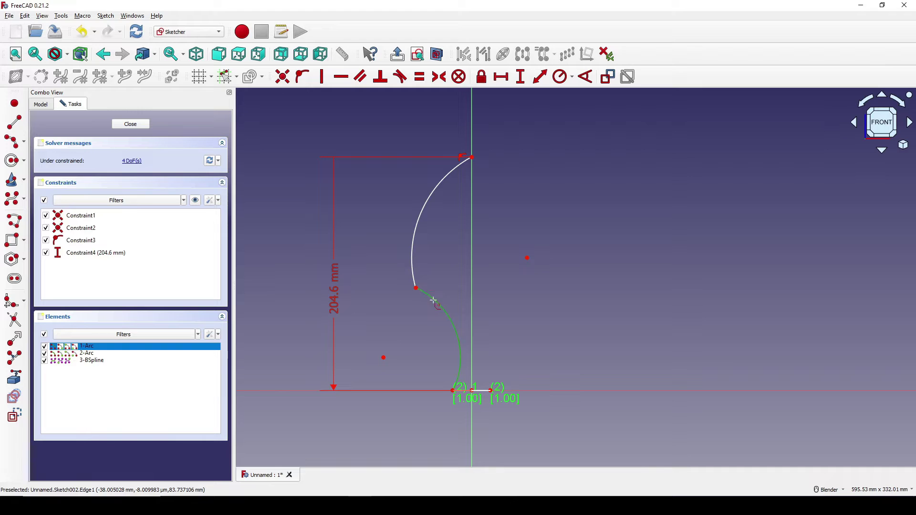
{"action": "left_click", "coordinate": [413, 267]}
{"action": "scroll", "coordinate": [459, 273], "scroll_direction": "up", "scroll_amount": 2}
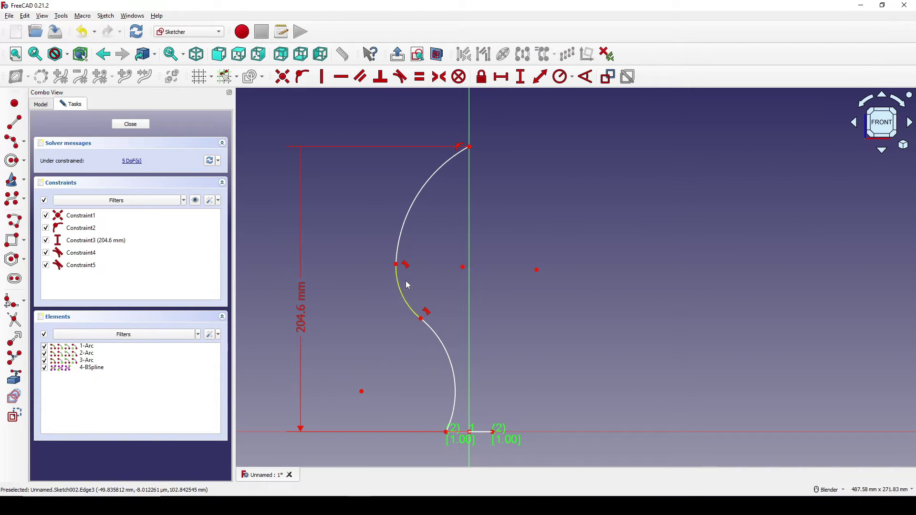
Step: Constrain the fillet arc's radius to 40 mm
{"action": "middle_click_drag", "start_coordinate": [432, 281], "coordinate": [428, 275], "text": "shift"}
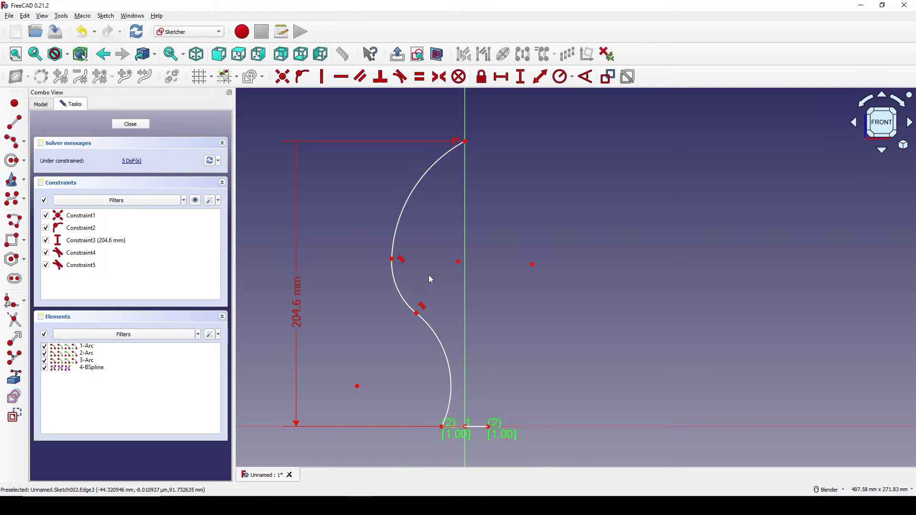
{"action": "left_click", "coordinate": [393, 282]}
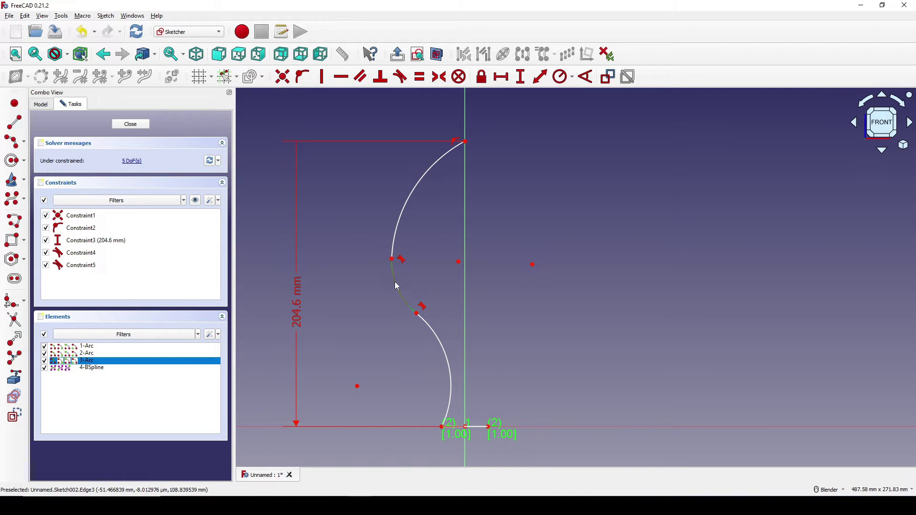
{"action": "left_click", "coordinate": [560, 77]}
{"action": "type", "text": "40mm"}
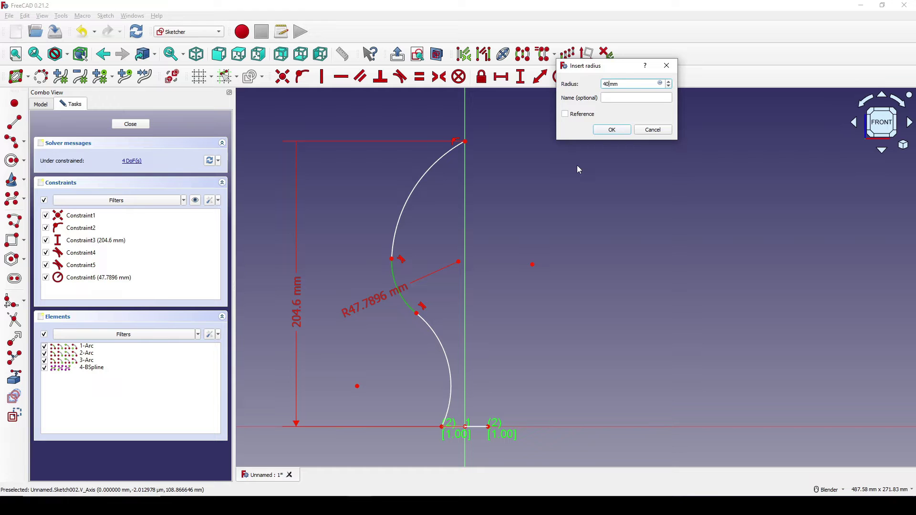
{"action": "key", "text": "Return"}
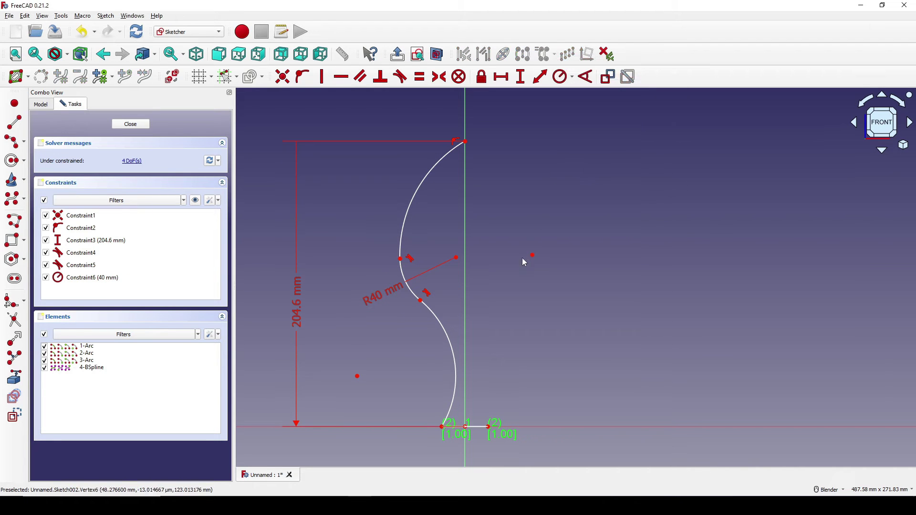
{"action": "middle_click_drag", "start_coordinate": [511, 266], "coordinate": [508, 232], "text": "shift"}
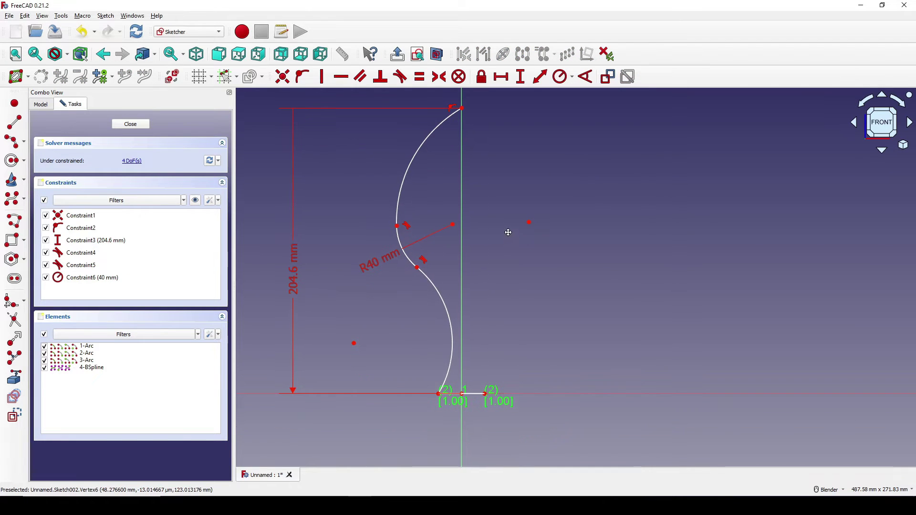
Step: Add a 70 mm vertical dimension from the origin to the fillet arc's lower endpoint
{"action": "left_click", "coordinate": [418, 269]}
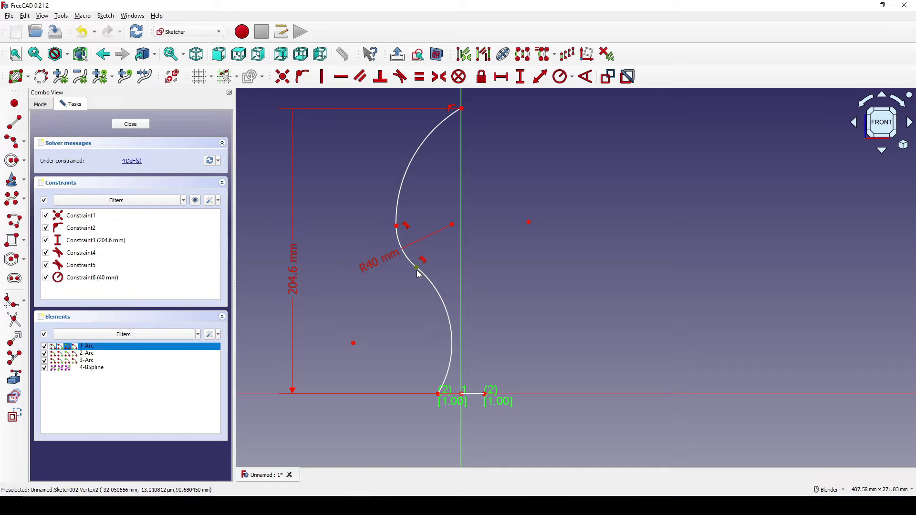
{"action": "key", "text": "i"}
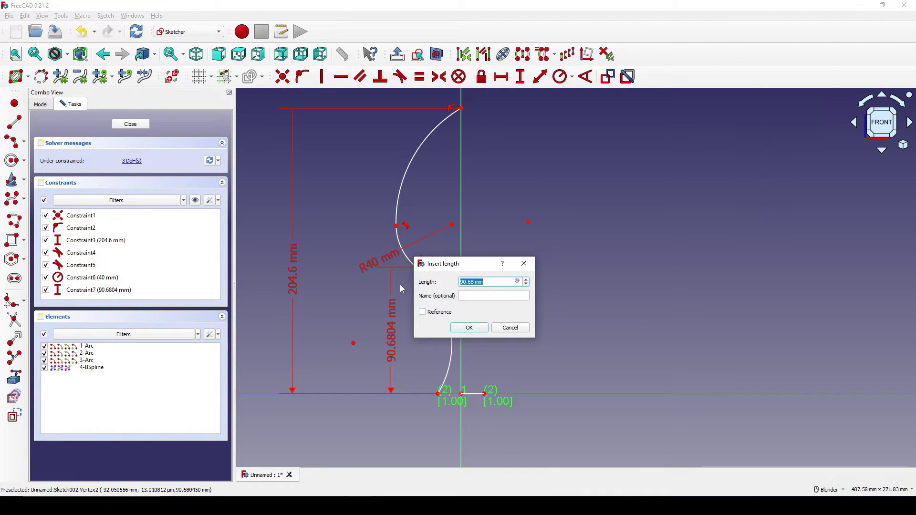
{"action": "type", "text": "70"}
{"action": "key", "text": "Return"}
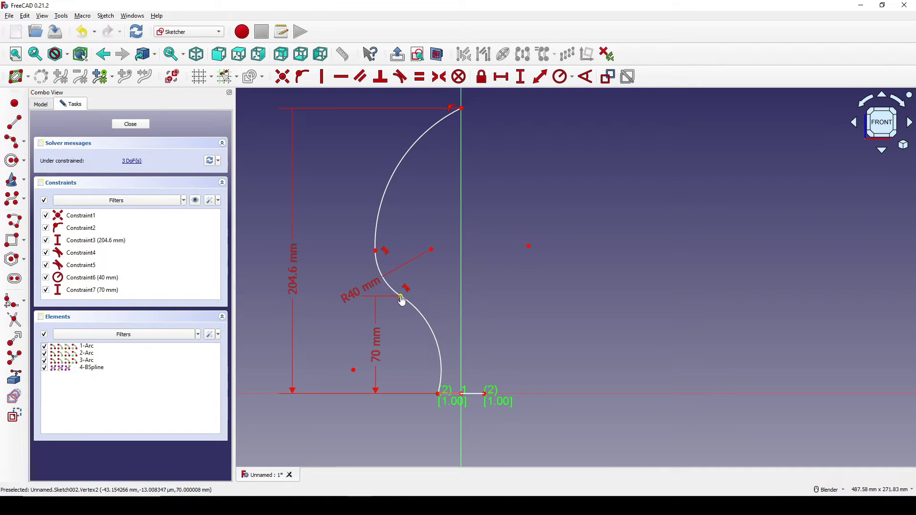
Step: Add a 25 mm horizontal dimension from the origin to the fillet arc's lower endpoint and shift it outward, clear of the arcs
{"action": "left_click", "coordinate": [401, 298]}
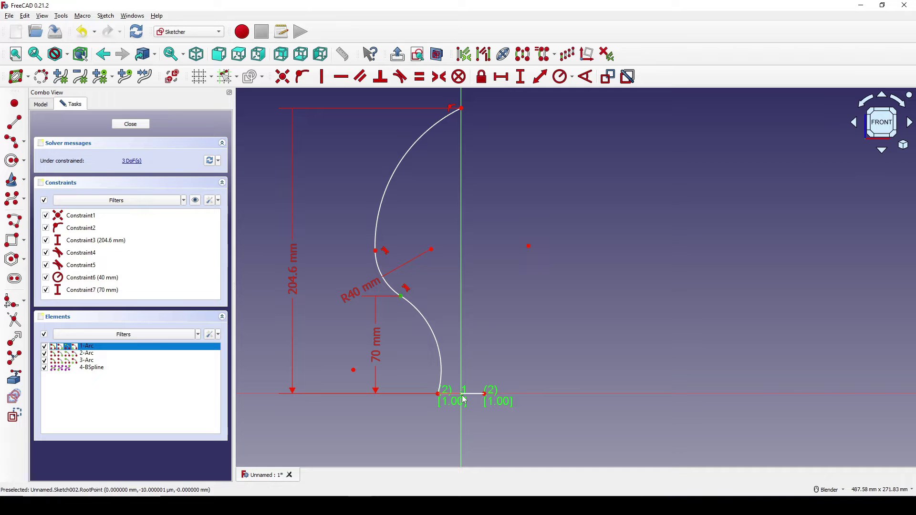
{"action": "key", "text": "l"}
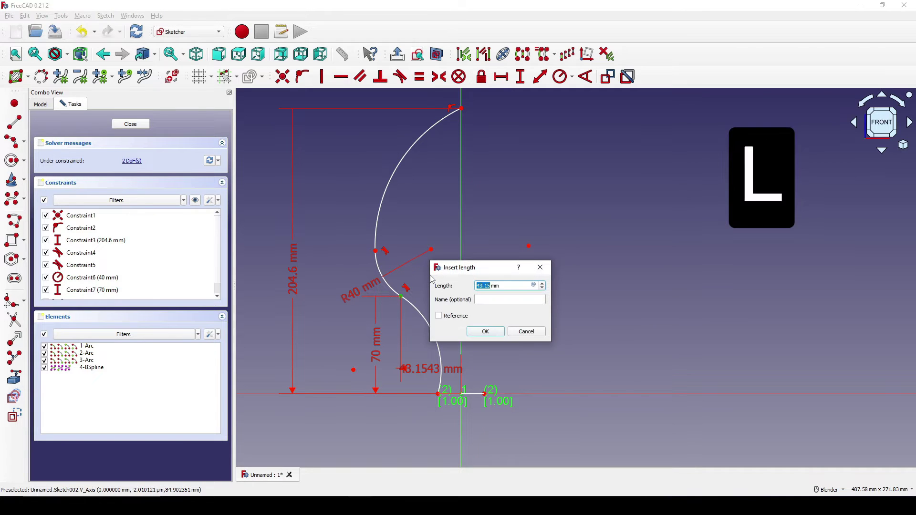
{"action": "key", "text": "Return"}
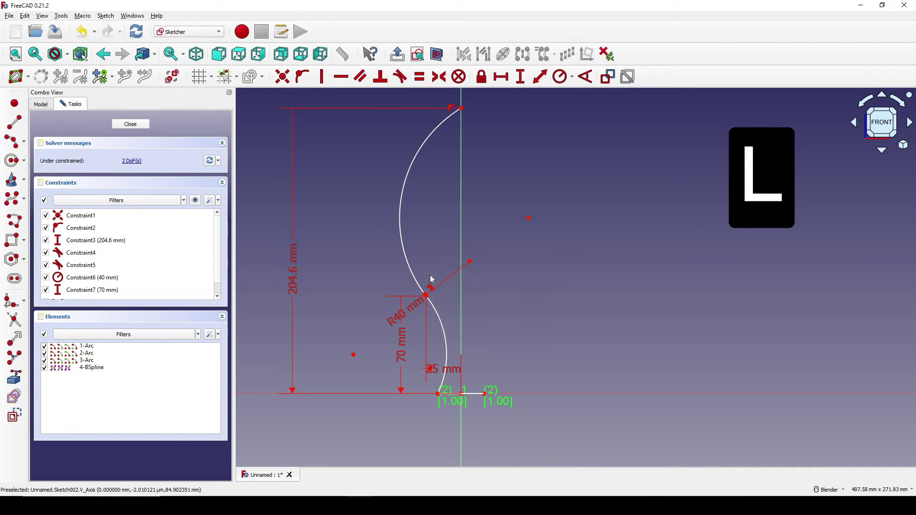
{"action": "left_click_drag", "start_coordinate": [440, 369], "coordinate": [356, 369]}
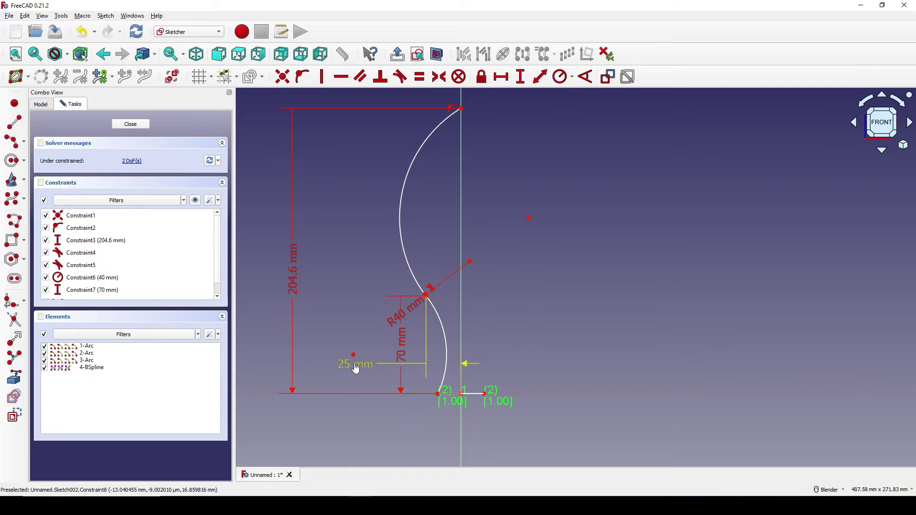
Step: Move the fillet arc's upper endpoint upward to about 92 mm high, away from its lower endpoint
{"action": "scroll", "coordinate": [428, 297], "scroll_direction": "up", "scroll_amount": 2}
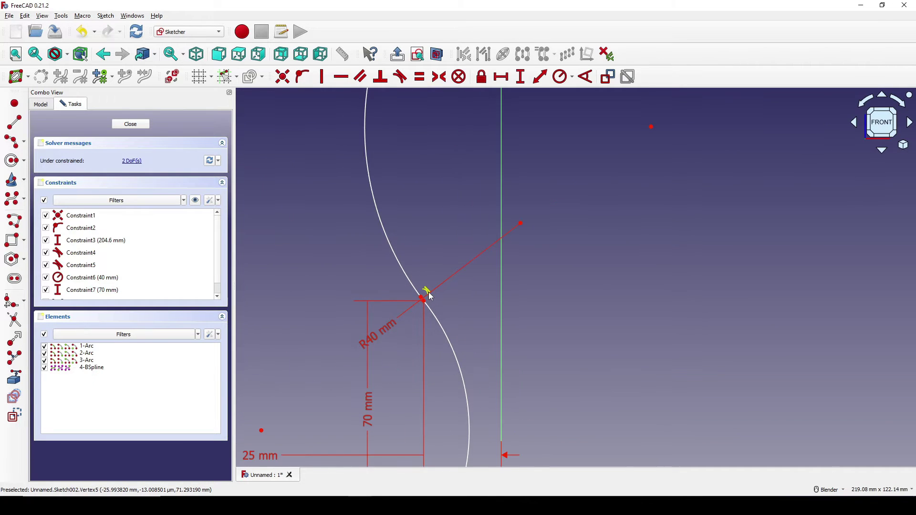
{"action": "scroll", "coordinate": [429, 295], "scroll_direction": "up", "scroll_amount": 3}
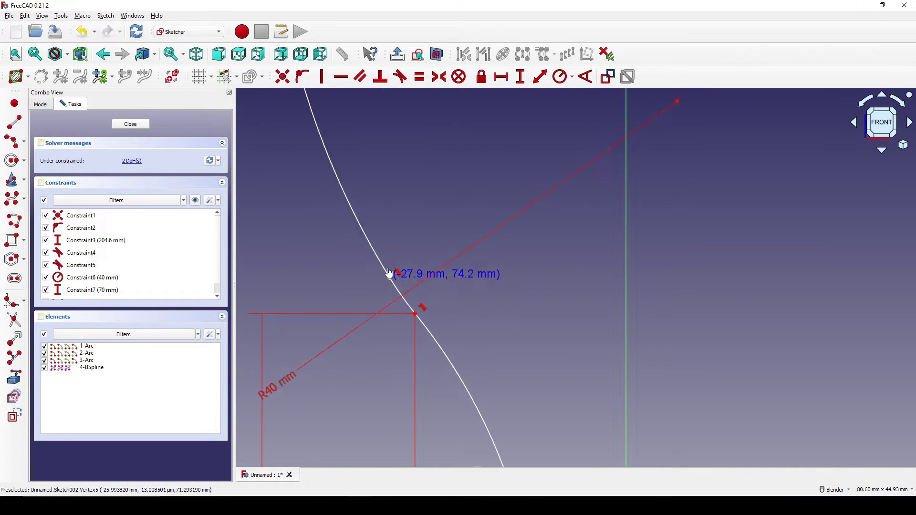
{"action": "left_click_drag", "start_coordinate": [389, 273], "coordinate": [372, 139]}
{"action": "scroll", "coordinate": [454, 167], "scroll_direction": "down", "scroll_amount": 4}
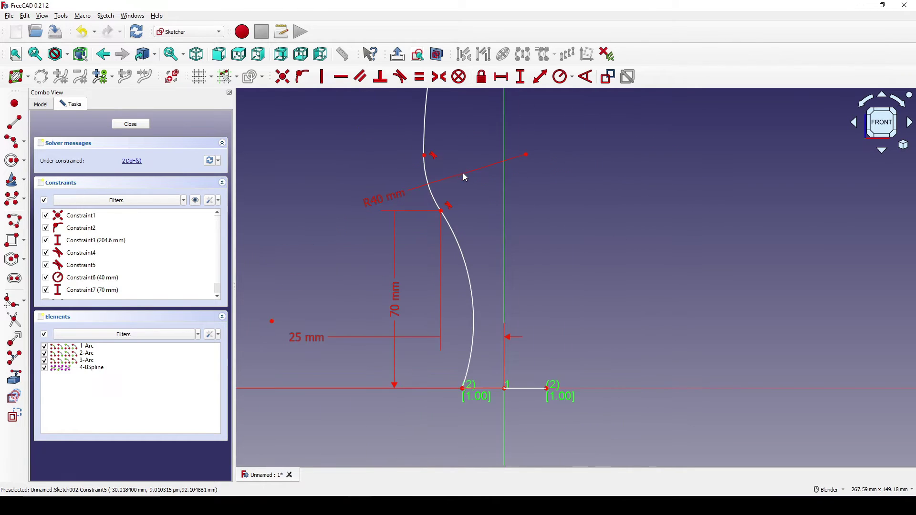
Step: Add an 80 mm vertical dimension from the origin to the fillet arc's upper endpoint and space it apart from the 70 mm dimension
{"action": "scroll", "coordinate": [465, 178], "scroll_direction": "down", "scroll_amount": 2}
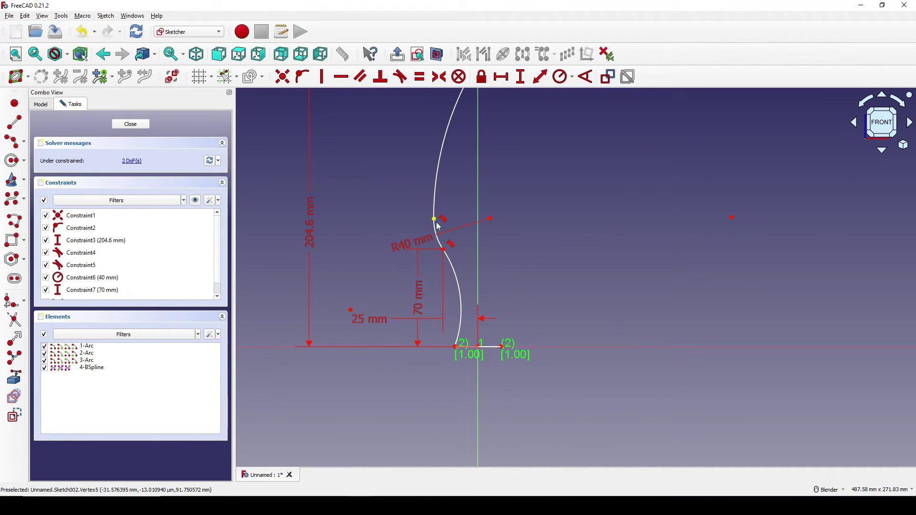
{"action": "left_click", "coordinate": [438, 226]}
{"action": "middle_click_drag", "start_coordinate": [479, 224], "coordinate": [474, 247], "text": "shift"}
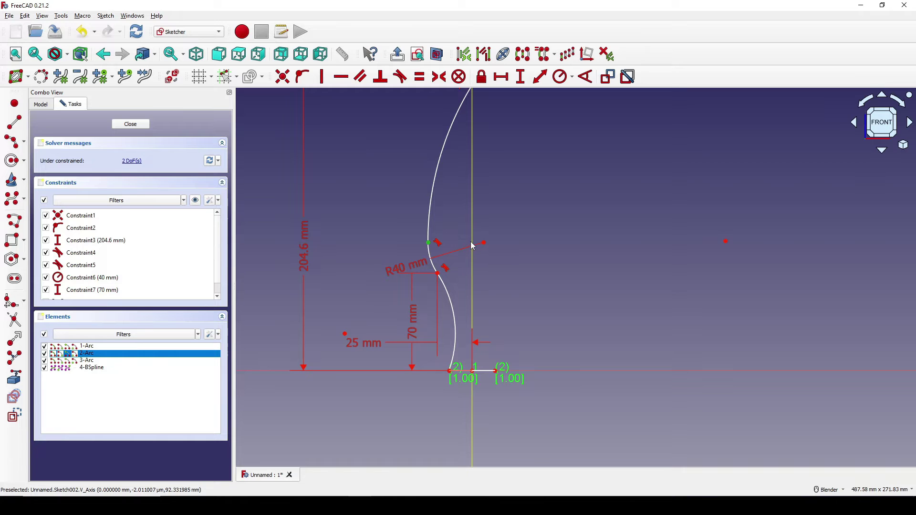
{"action": "key", "text": "i"}
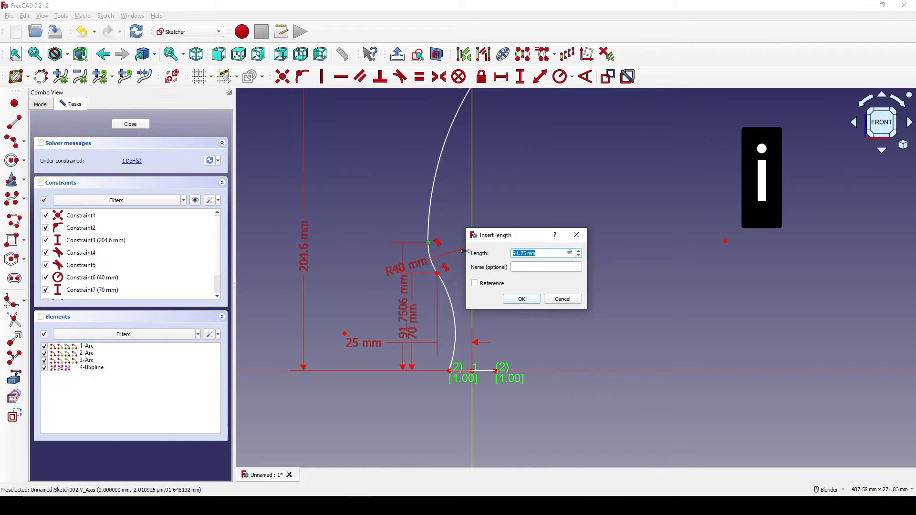
{"action": "key", "text": "Return"}
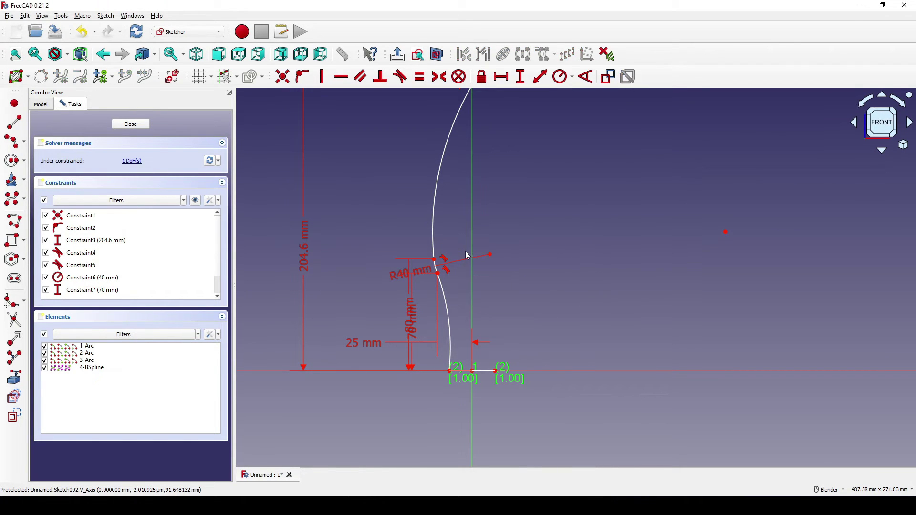
{"action": "left_click_drag", "start_coordinate": [414, 330], "coordinate": [334, 297]}
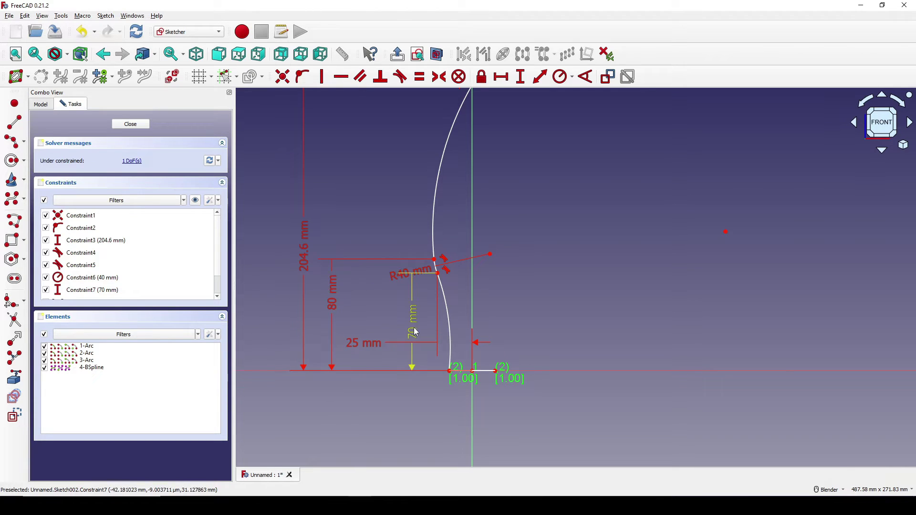
{"action": "left_click_drag", "start_coordinate": [414, 327], "coordinate": [363, 324]}
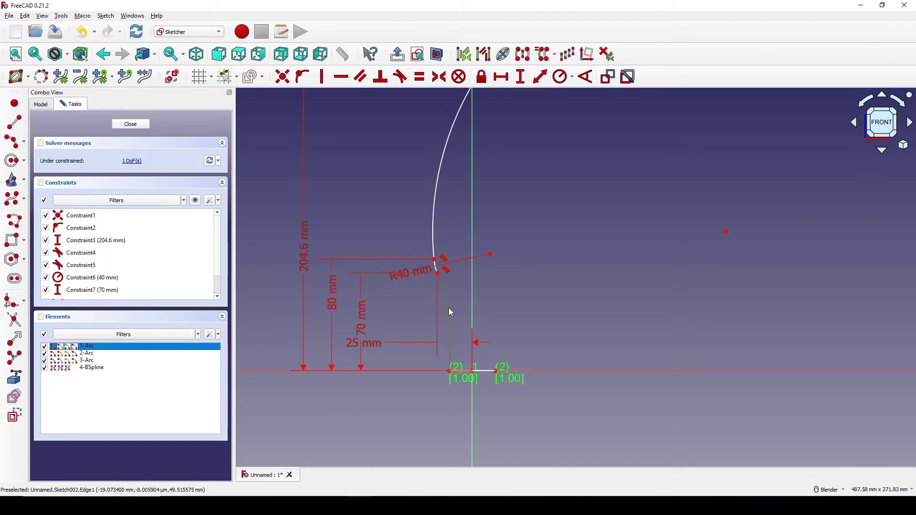
Step: Constrain the lower arc's radius to 100 mm
{"action": "left_click", "coordinate": [449, 310]}
{"action": "left_click", "coordinate": [560, 76]}
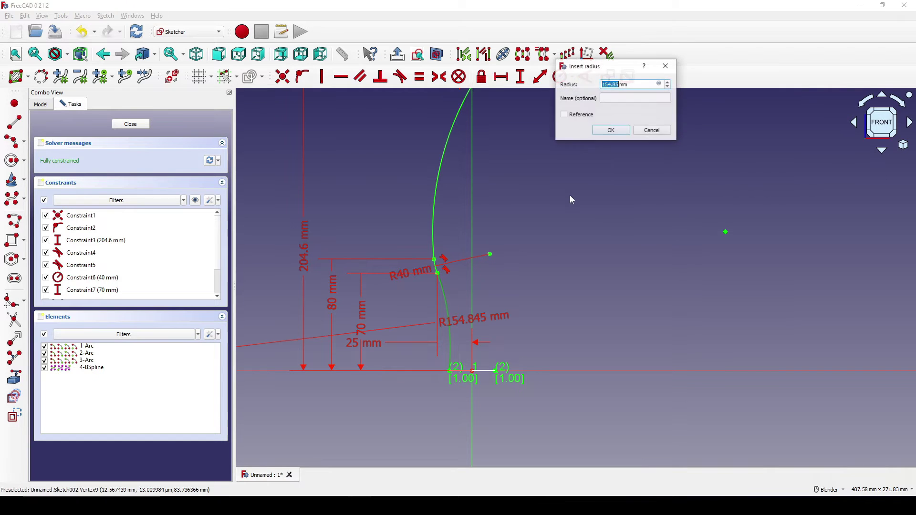
{"action": "type", "text": "100"}
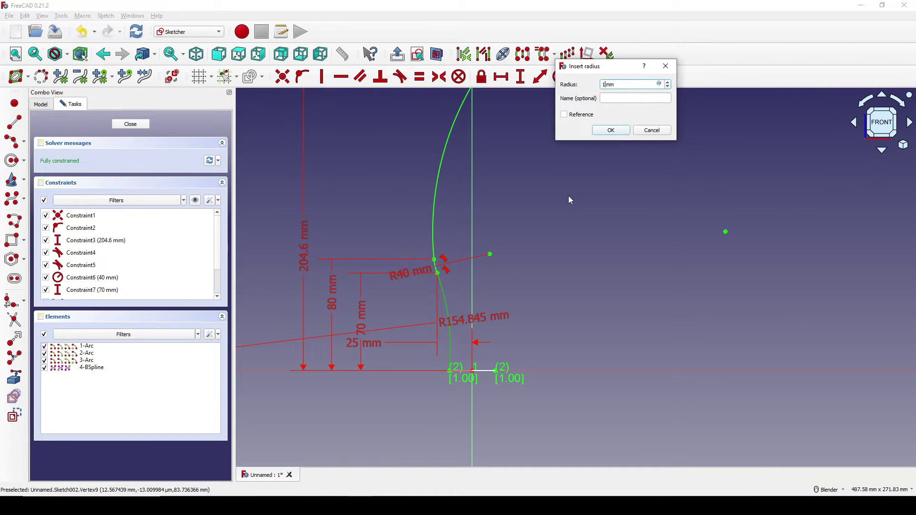
{"action": "key", "text": "Return"}
Step: Draw an outward-bulging arc from the B-spline's right endpoint up to about 87 mm high
{"action": "scroll", "coordinate": [568, 198], "scroll_direction": "down", "scroll_amount": 2}
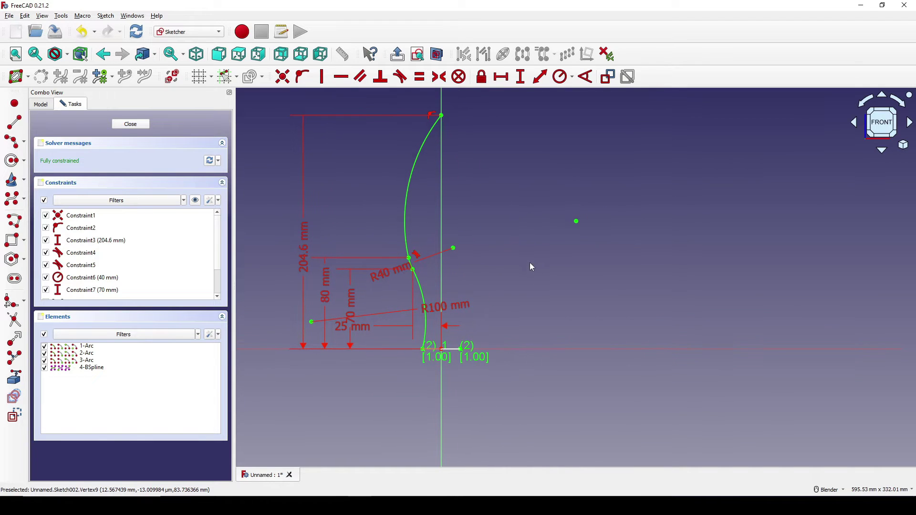
{"action": "scroll", "coordinate": [532, 266], "scroll_direction": "up", "scroll_amount": 2}
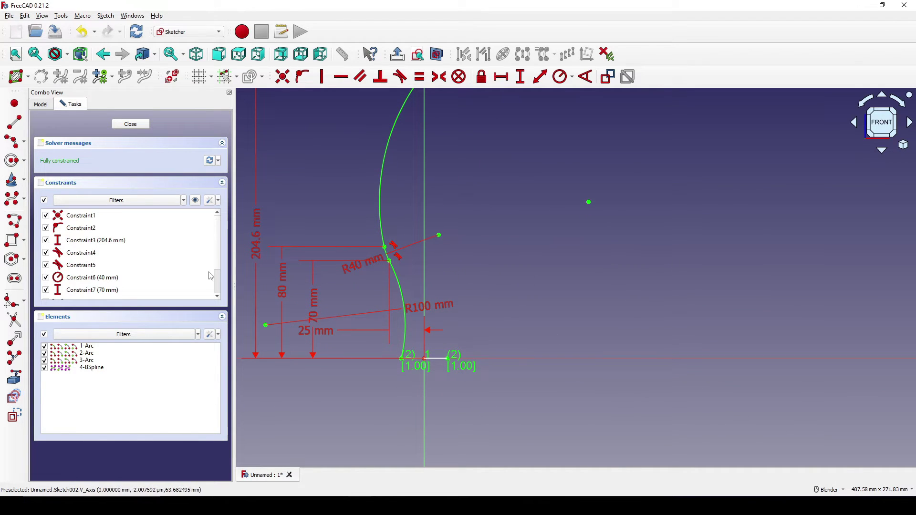
{"action": "left_click", "coordinate": [13, 142]}
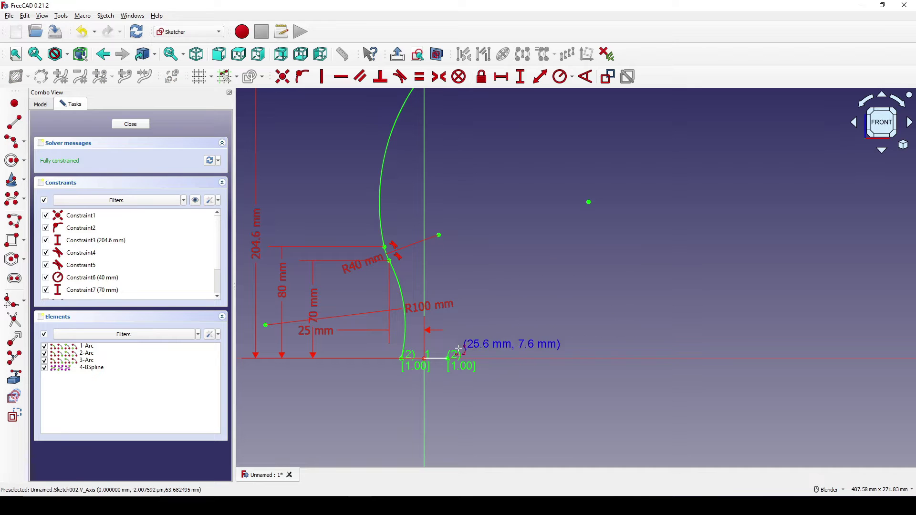
{"action": "left_click", "coordinate": [456, 311]}
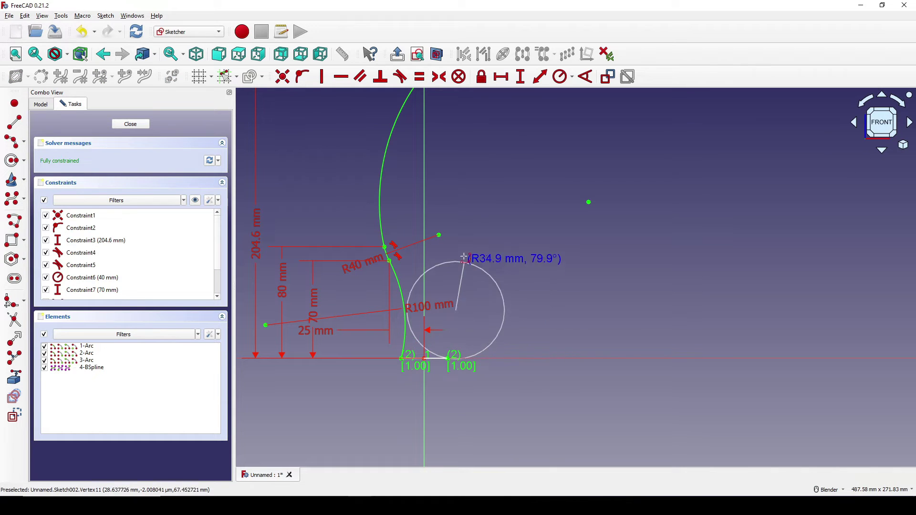
{"action": "left_click", "coordinate": [464, 238]}
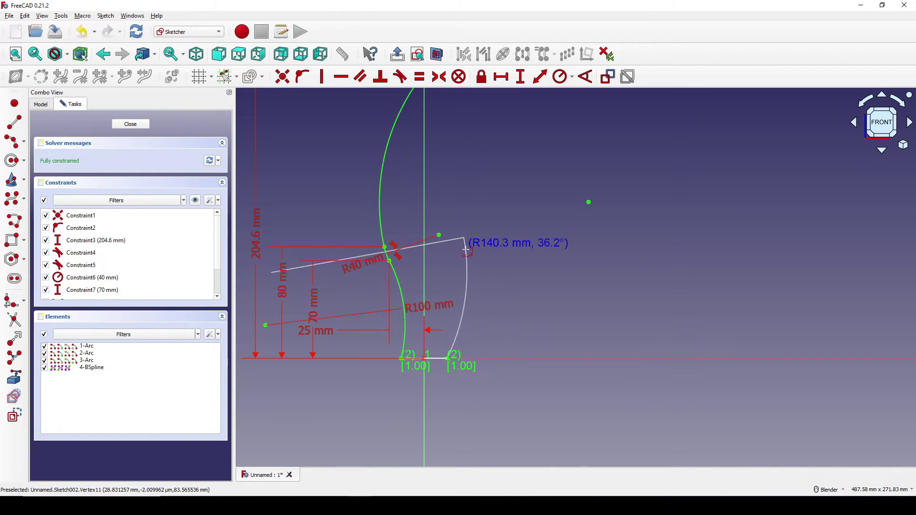
{"action": "left_click", "coordinate": [467, 290]}
{"action": "right_click", "coordinate": [475, 245]}
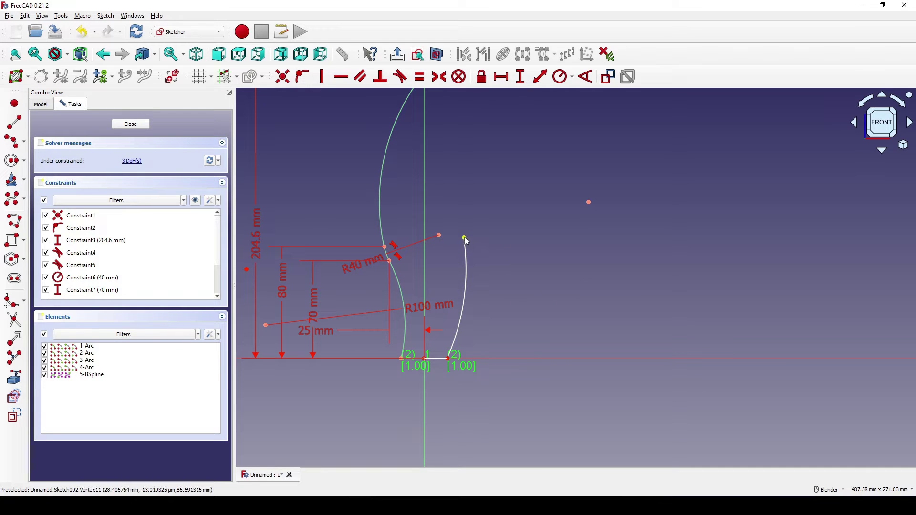
Step: Add a 52 mm vertical dimension from the origin to the right-hand arc's upper endpoint and shift it clear of the geometry
{"action": "type", "text": "i"}
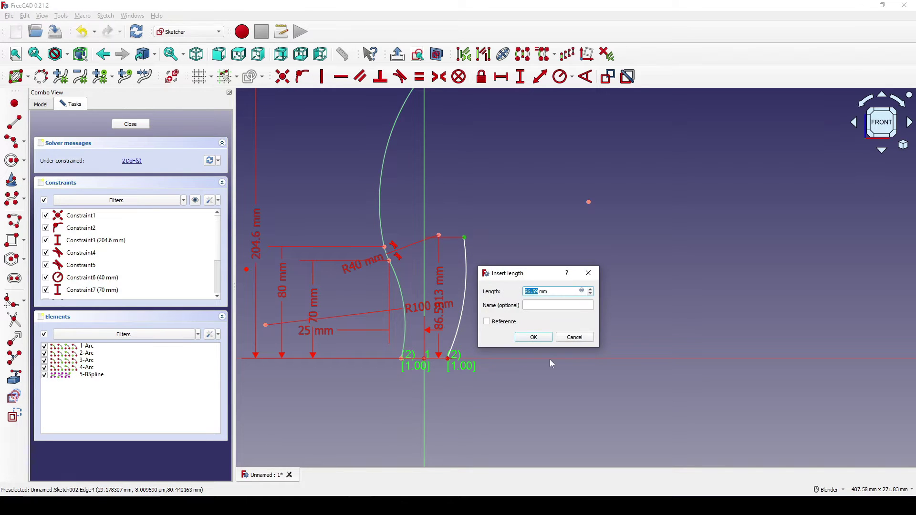
{"action": "type", "text": "52"}
{"action": "key", "text": "Return"}
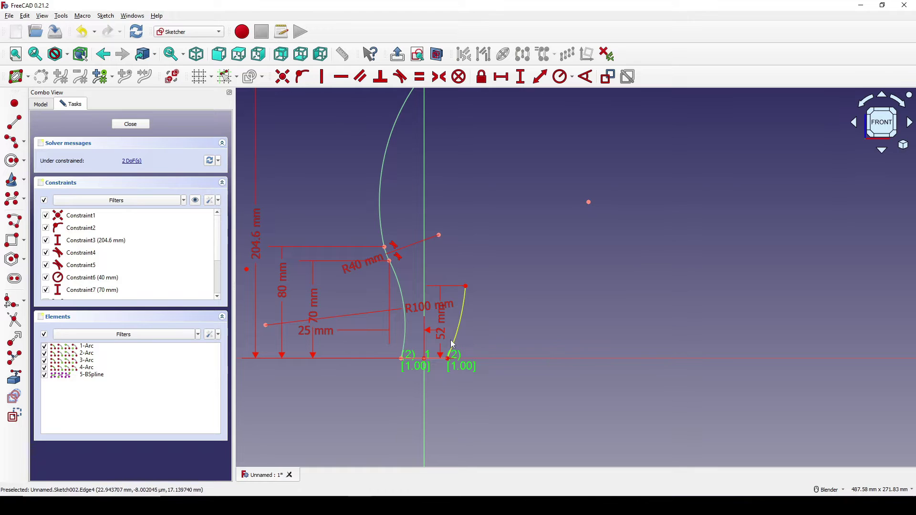
{"action": "left_click_drag", "start_coordinate": [442, 336], "coordinate": [561, 466]}
Step: Add a 32 mm horizontal dimension from the origin to the right-hand arc's upper endpoint and shift it beside the arc
{"action": "scroll", "coordinate": [556, 314], "scroll_direction": "down", "scroll_amount": 2}
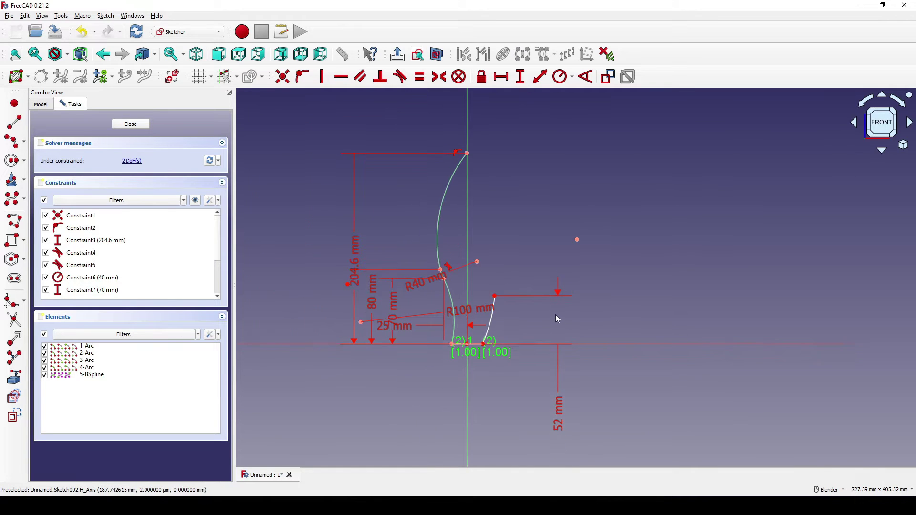
{"action": "left_click", "coordinate": [483, 295]}
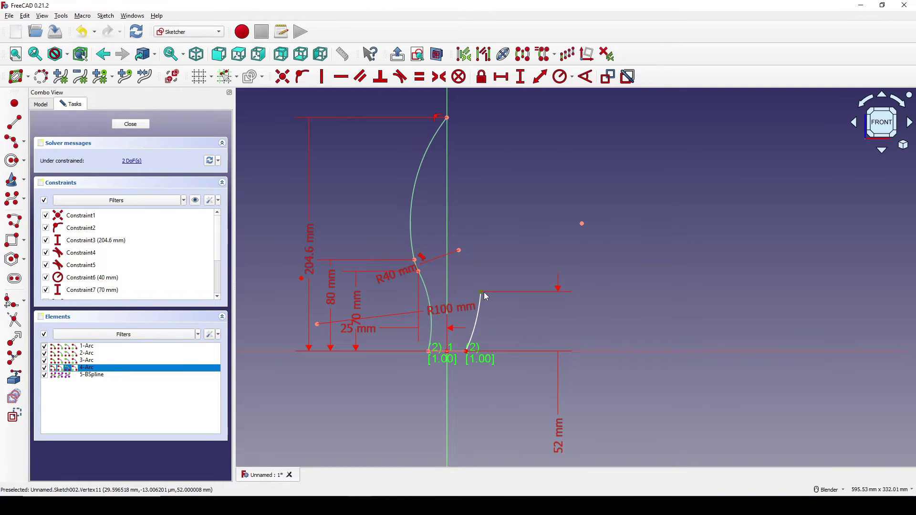
{"action": "key", "text": "l"}
{"action": "key", "text": "Return"}
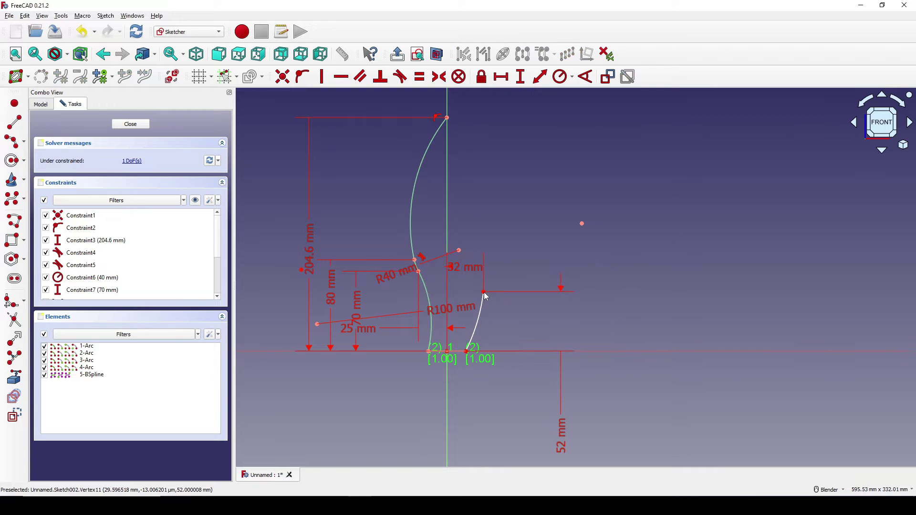
{"action": "left_click_drag", "start_coordinate": [477, 274], "coordinate": [629, 321]}
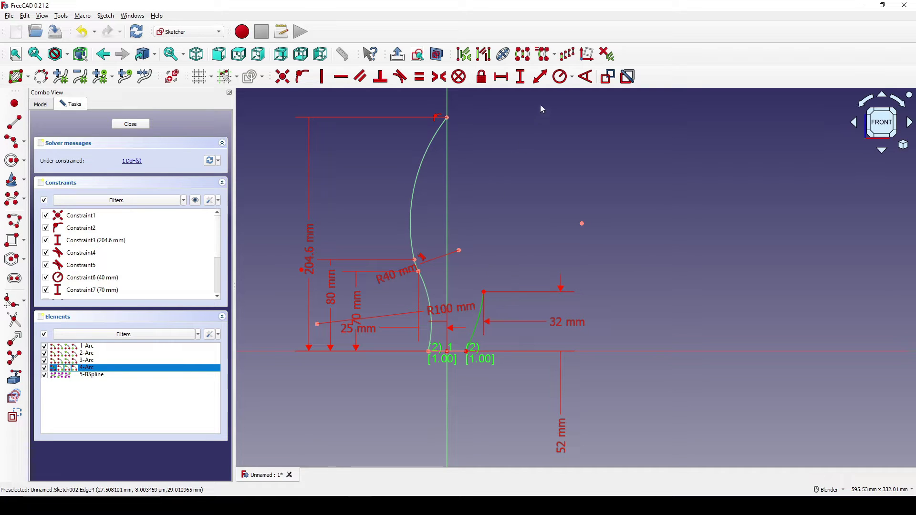
Step: Constrain the right-hand arc's radius to 160 mm and move its label clear of the curve
{"action": "type", "text": "kr"}
{"action": "type", "text": "160mm"}
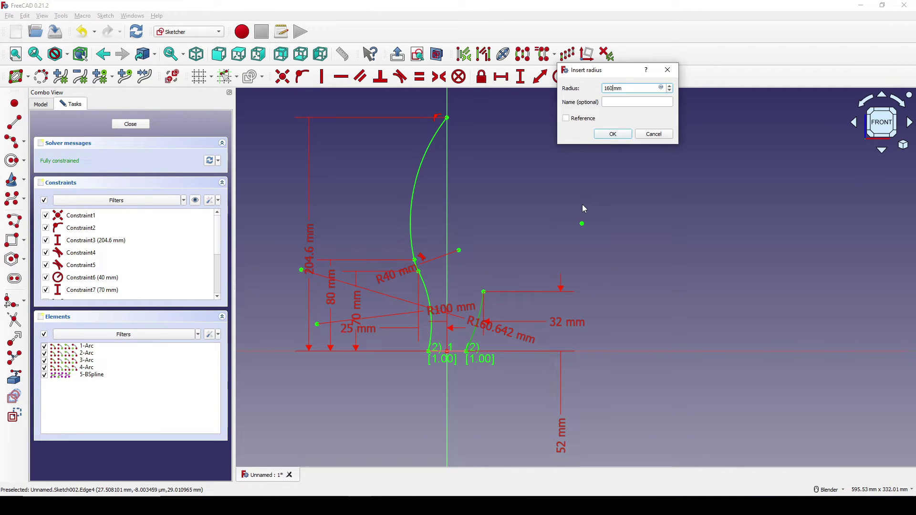
{"action": "key", "text": "Return"}
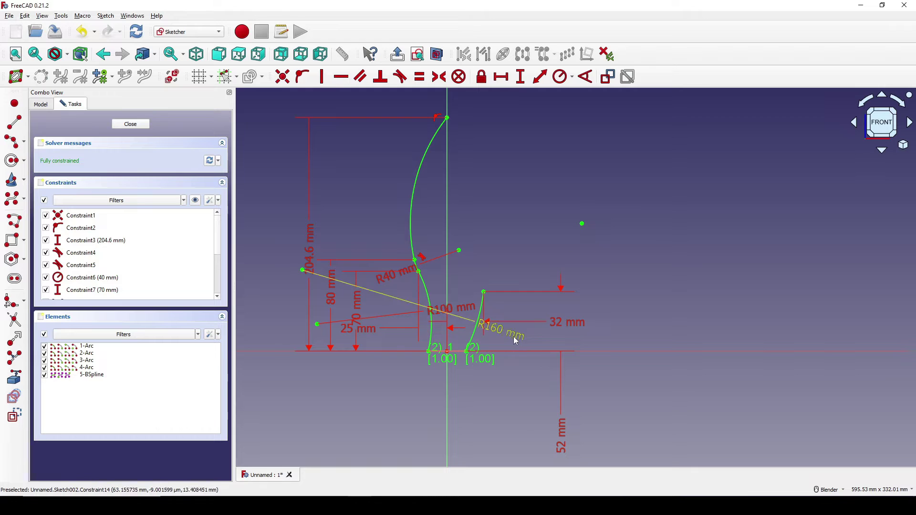
{"action": "left_click_drag", "start_coordinate": [503, 329], "coordinate": [522, 341]}
Step: Draw a vertical line from the right-hand arc's upper endpoint up to about 204 mm above the origin
{"action": "middle_click_drag", "start_coordinate": [576, 254], "coordinate": [563, 286], "text": "shift"}
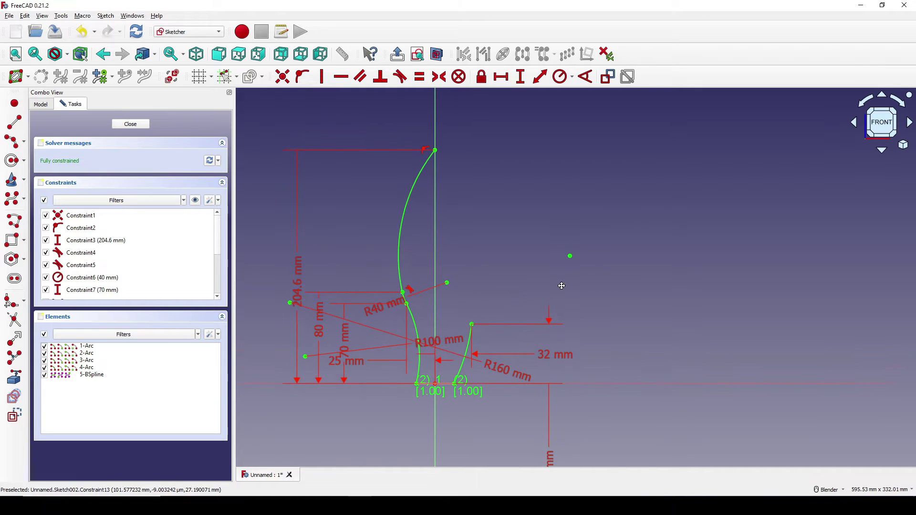
{"action": "middle_click_drag", "start_coordinate": [477, 269], "coordinate": [473, 253], "text": "shift"}
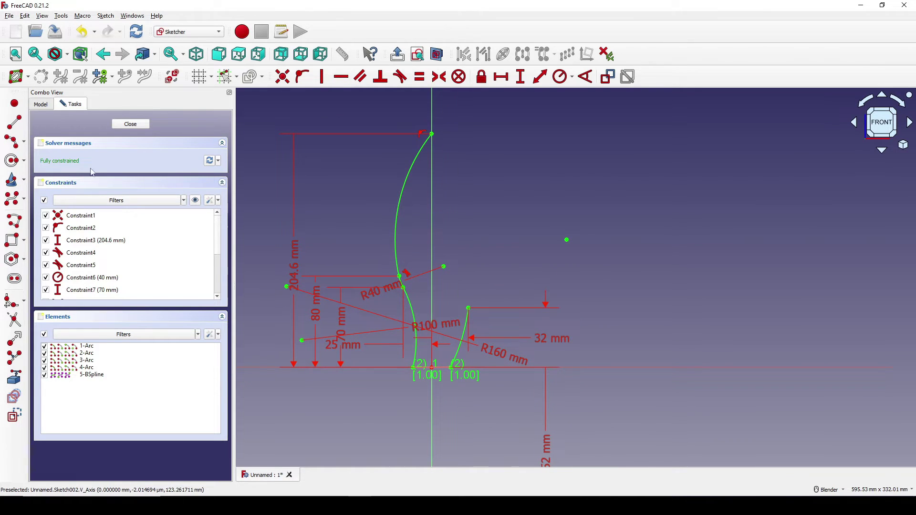
{"action": "key", "text": "g"}
{"action": "key", "text": "l"}
{"action": "left_click", "coordinate": [469, 308]}
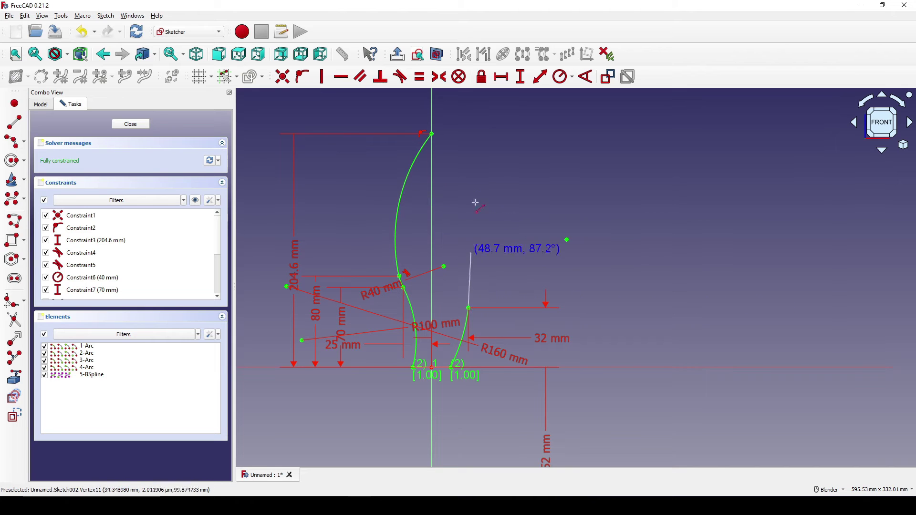
{"action": "left_click", "coordinate": [469, 135]}
{"action": "right_click", "coordinate": [565, 172]}
{"action": "scroll", "coordinate": [504, 179], "scroll_direction": "up", "scroll_amount": 1}
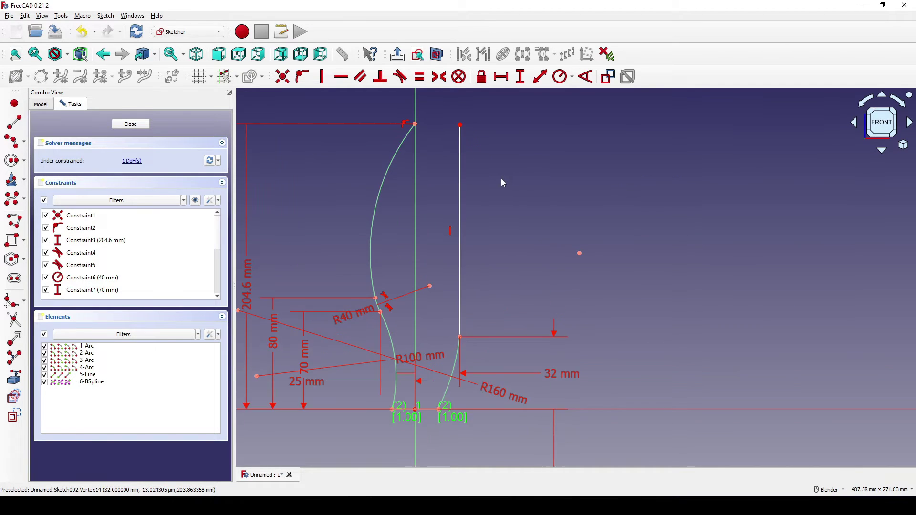
Step: Constrain the vertical line's upper endpoint horizontally level with the left-hand curve's top endpoint
{"action": "middle_click_drag", "start_coordinate": [498, 180], "coordinate": [502, 204], "text": "shift"}
{"action": "left_click", "coordinate": [471, 218]}
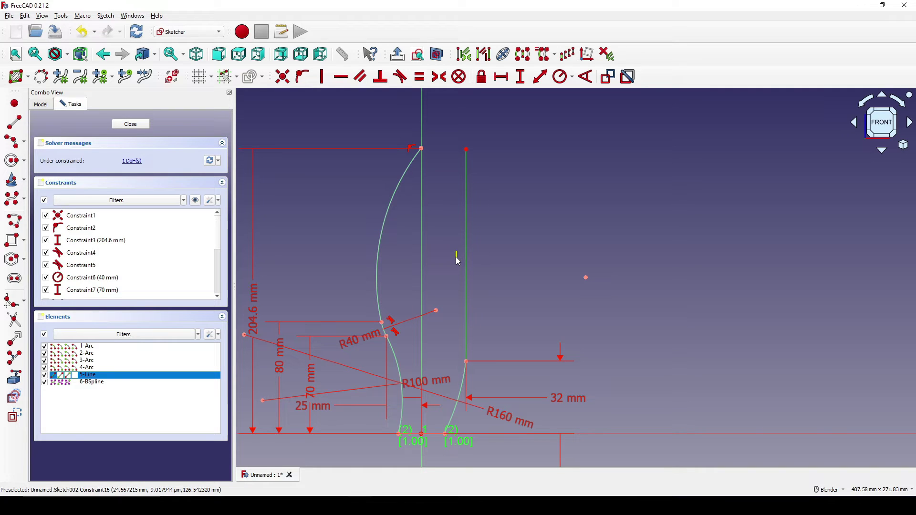
{"action": "left_click", "coordinate": [508, 239]}
{"action": "scroll", "coordinate": [436, 179], "scroll_direction": "up", "scroll_amount": 2}
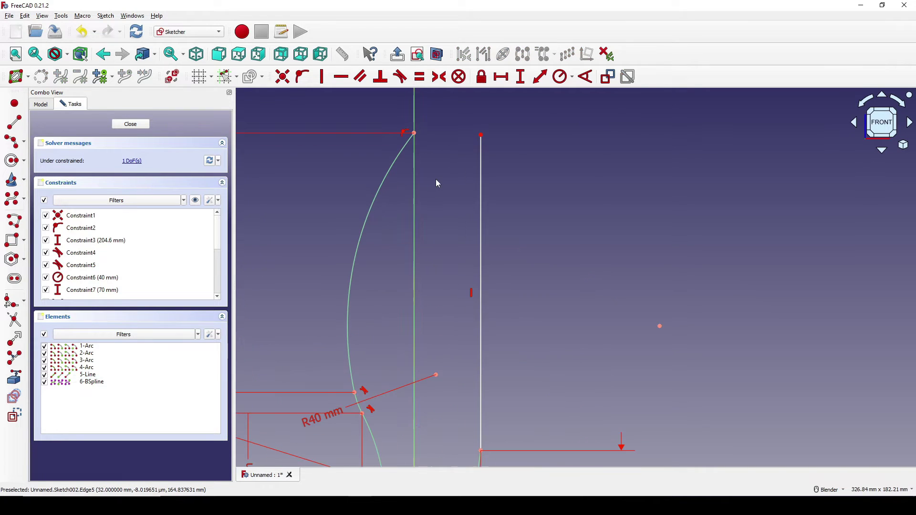
{"action": "left_click", "coordinate": [417, 136]}
{"action": "left_click", "coordinate": [480, 136]}
{"action": "middle_click_drag", "start_coordinate": [438, 225], "coordinate": [430, 205], "text": "shift"}
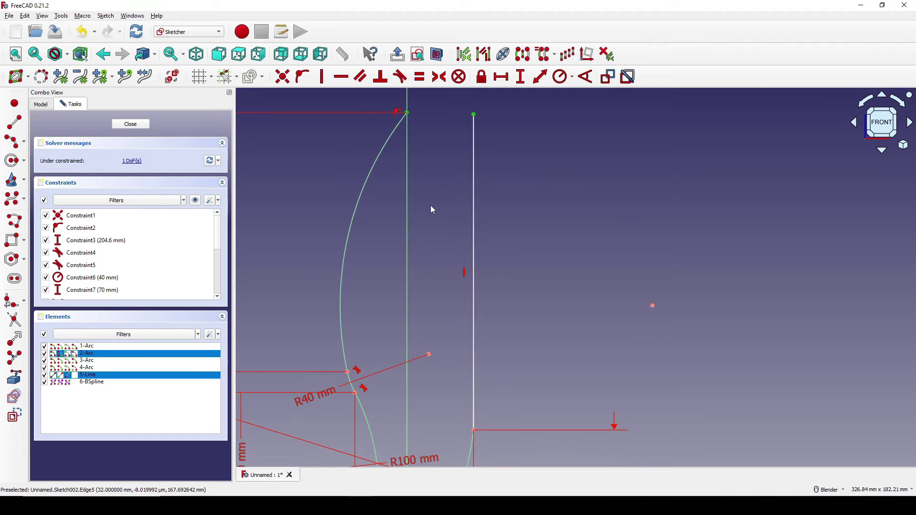
{"action": "key", "text": "h"}
{"action": "scroll", "coordinate": [430, 193], "scroll_direction": "down", "scroll_amount": 5}
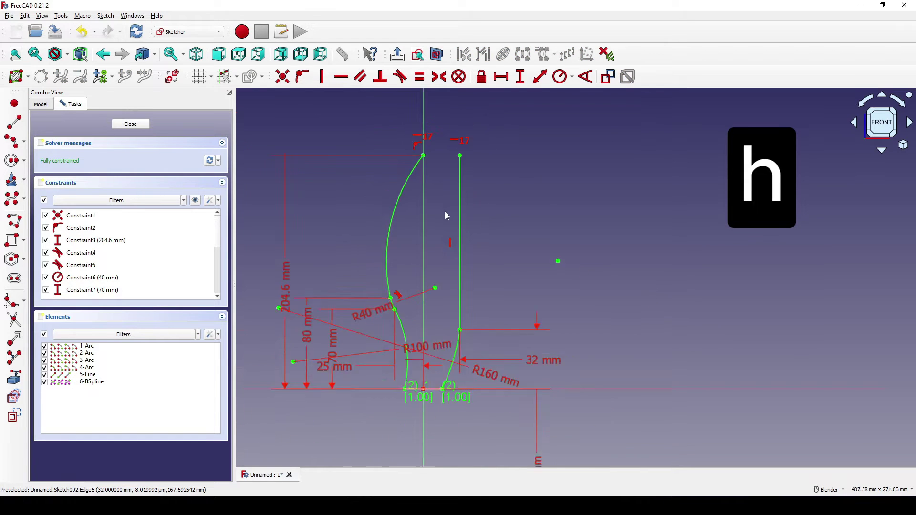
Step: Finish editing the sketch with the left and right side curves and return to the 3D model
{"action": "scroll", "coordinate": [491, 231], "scroll_direction": "up", "scroll_amount": 2}
{"action": "left_click", "coordinate": [137, 126]}
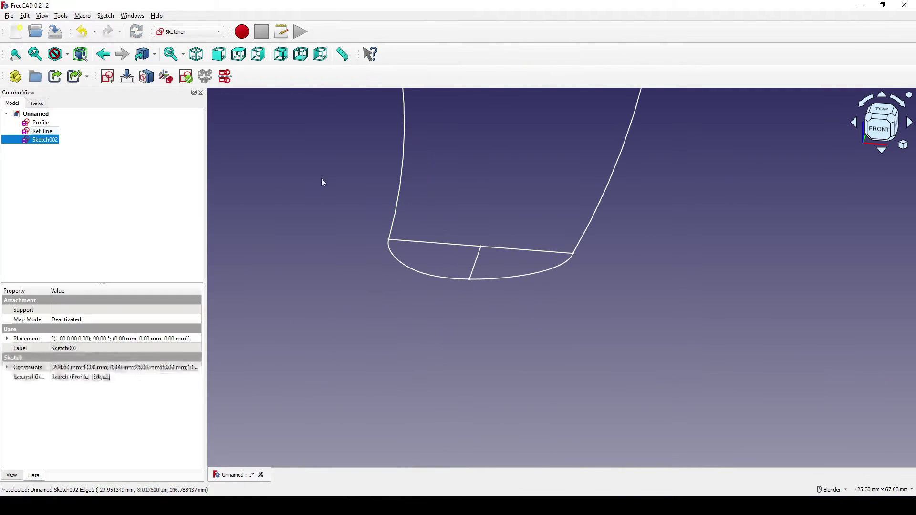
{"action": "scroll", "coordinate": [519, 246], "scroll_direction": "down", "scroll_amount": 4}
{"action": "scroll", "coordinate": [538, 253], "scroll_direction": "down", "scroll_amount": 5}
{"action": "middle_click_drag", "start_coordinate": [539, 208], "coordinate": [522, 327], "text": "shift"}
{"action": "middle_click_drag", "start_coordinate": [579, 319], "coordinate": [564, 318]}
{"action": "scroll", "coordinate": [564, 318], "scroll_direction": "up", "scroll_amount": 2}
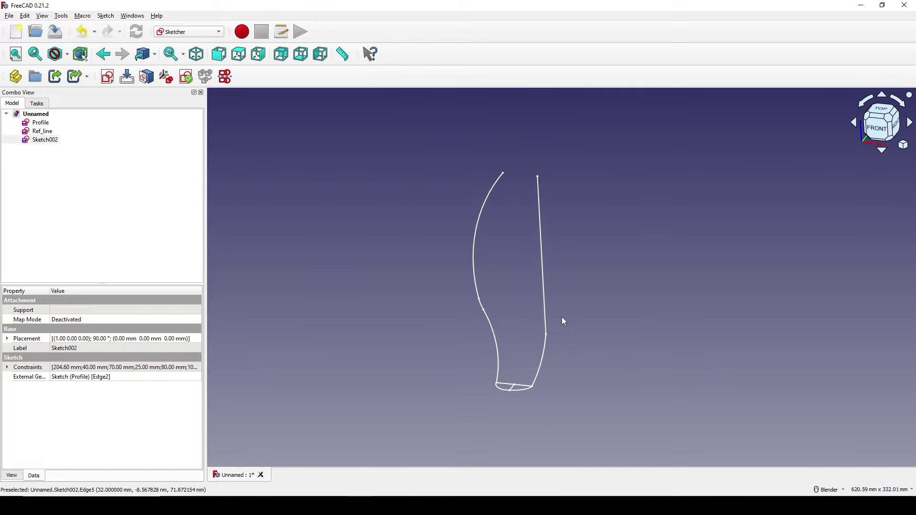
Step: Open the name of the side-curve sketch, Sketch002, for editing in the model tree
{"action": "left_click", "coordinate": [45, 140]}
{"action": "right_click", "coordinate": [45, 140]}
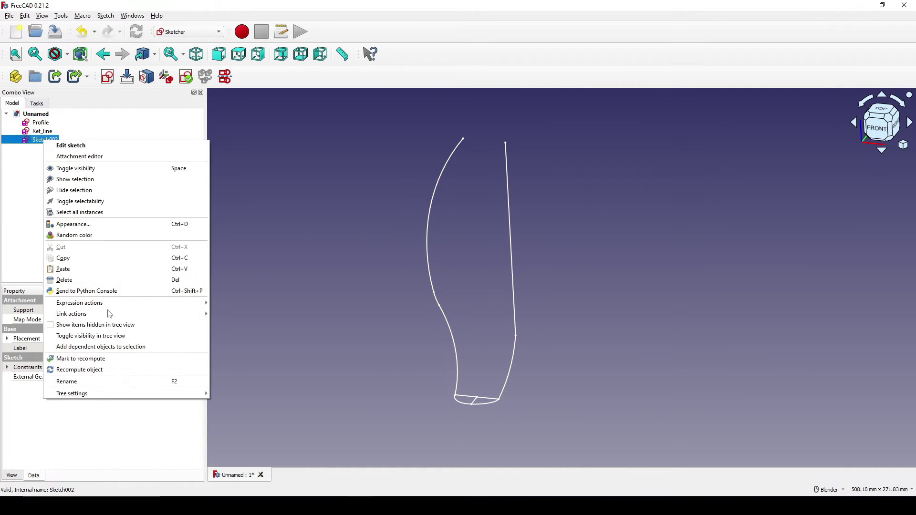
{"action": "left_click", "coordinate": [106, 385]}
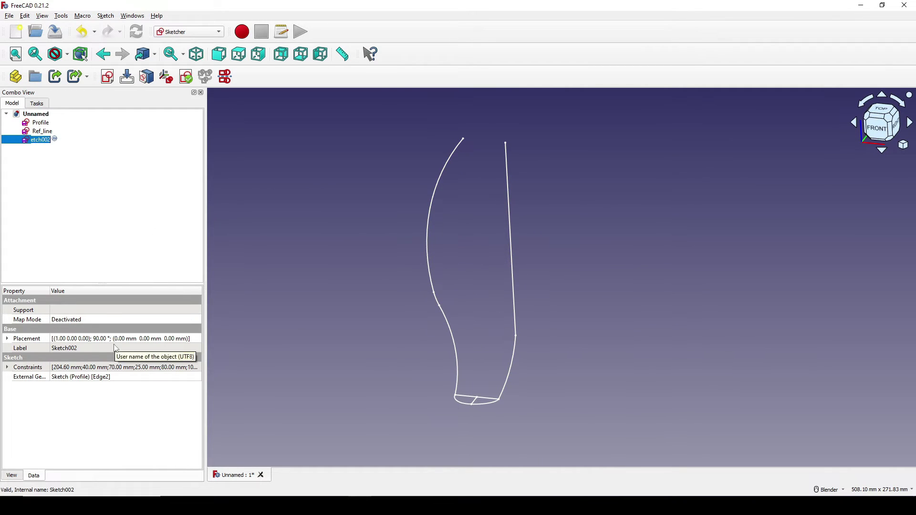
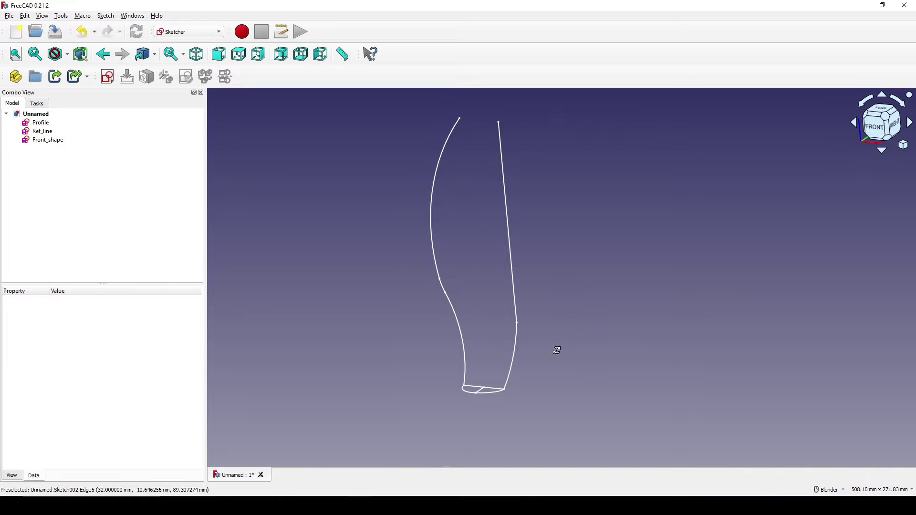
Step: Create a new sketch on the YZ plane
{"action": "mouse_move", "coordinate": [557, 351]}
{"action": "middle_mouse_down"}
{"action": "mouse_move", "coordinate": [521, 334]}
{"action": "mouse_move", "coordinate": [589, 299]}
{"action": "mouse_move", "coordinate": [568, 274]}
{"action": "middle_mouse_up"}
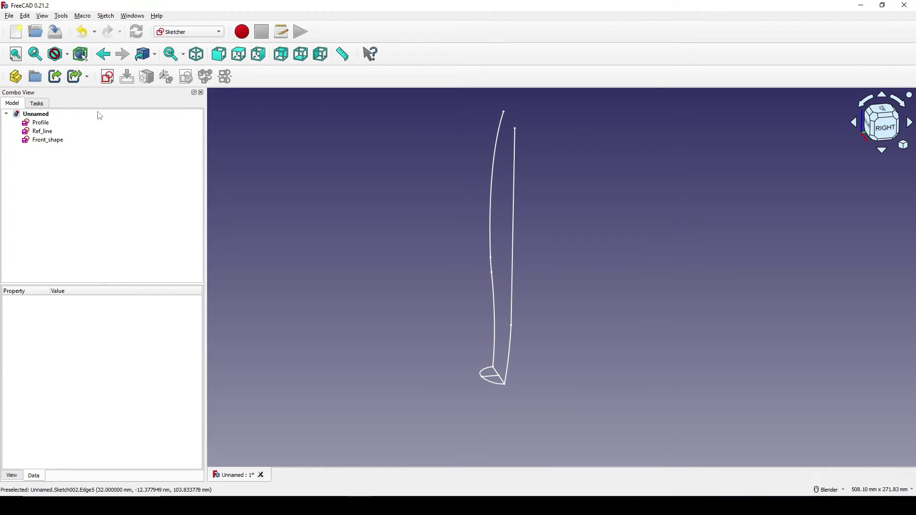
{"action": "left_click", "coordinate": [106, 77]}
{"action": "left_click", "coordinate": [450, 241]}
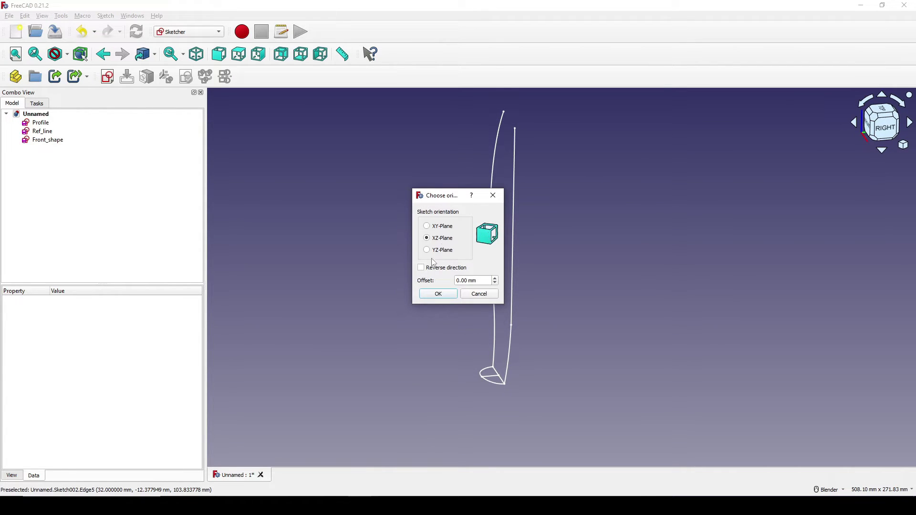
{"action": "left_click", "coordinate": [443, 251]}
{"action": "left_click", "coordinate": [452, 293]}
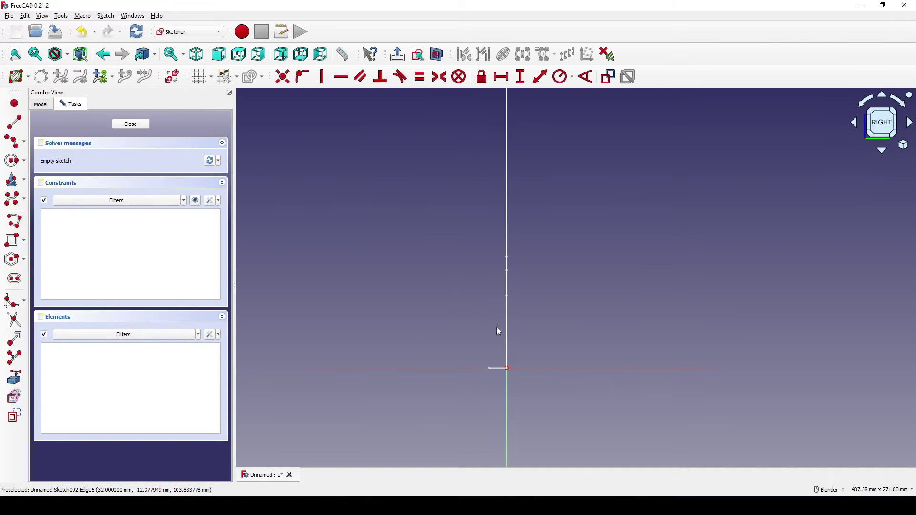
Step: Link the Ref_line sketch's line into the new sketch as external geometry
{"action": "left_click", "coordinate": [14, 377]}
{"action": "mouse_move", "coordinate": [454, 313]}
{"action": "middle_mouse_down"}
{"action": "mouse_move", "coordinate": [470, 357]}
{"action": "mouse_move", "coordinate": [458, 340]}
{"action": "mouse_move", "coordinate": [415, 333]}
{"action": "mouse_move", "coordinate": [515, 337]}
{"action": "middle_mouse_up"}
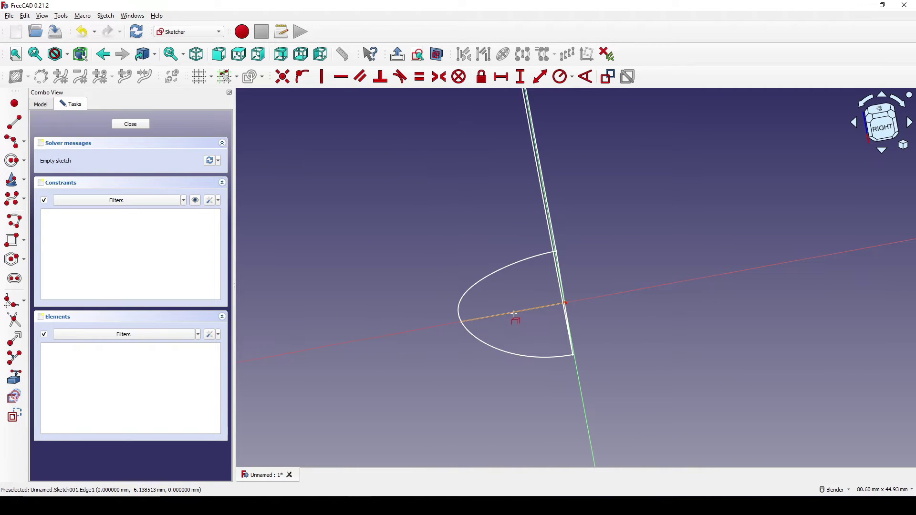
{"action": "left_click", "coordinate": [515, 313]}
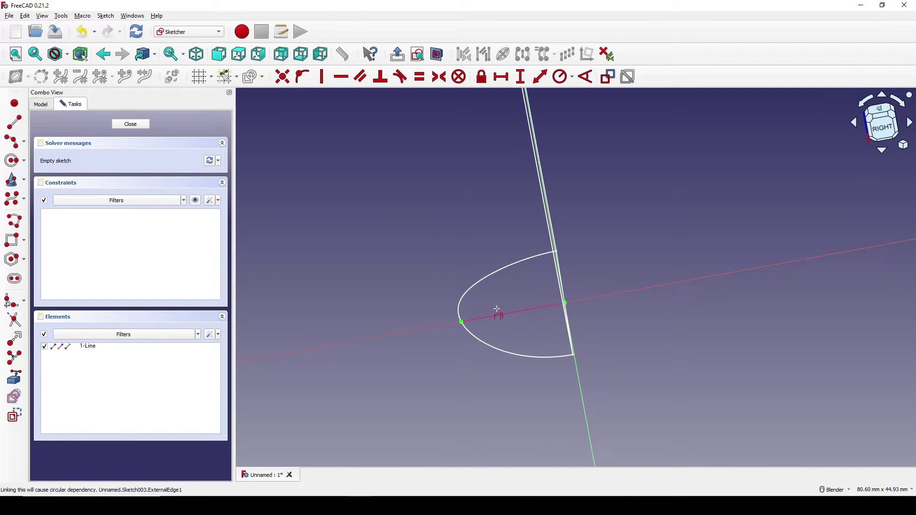
{"action": "right_click", "coordinate": [509, 314]}
{"action": "scroll", "coordinate": [510, 315], "scroll_direction": "down", "scroll_amount": 4}
{"action": "middle_click_drag", "start_coordinate": [515, 296], "coordinate": [459, 332], "text": "shift"}
{"action": "middle_click_drag", "start_coordinate": [459, 333], "coordinate": [462, 316]}
{"action": "left_click", "coordinate": [883, 126]}
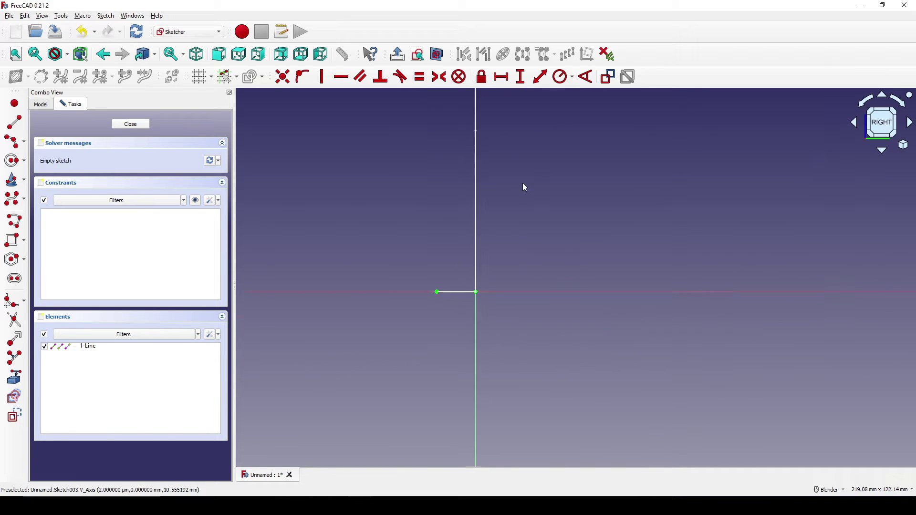
Step: Draw a four-point B-spline from the reference line's outer end, bowing outward, up to about 204 mm above the origin
{"action": "scroll", "coordinate": [497, 358], "scroll_direction": "up", "scroll_amount": 1}
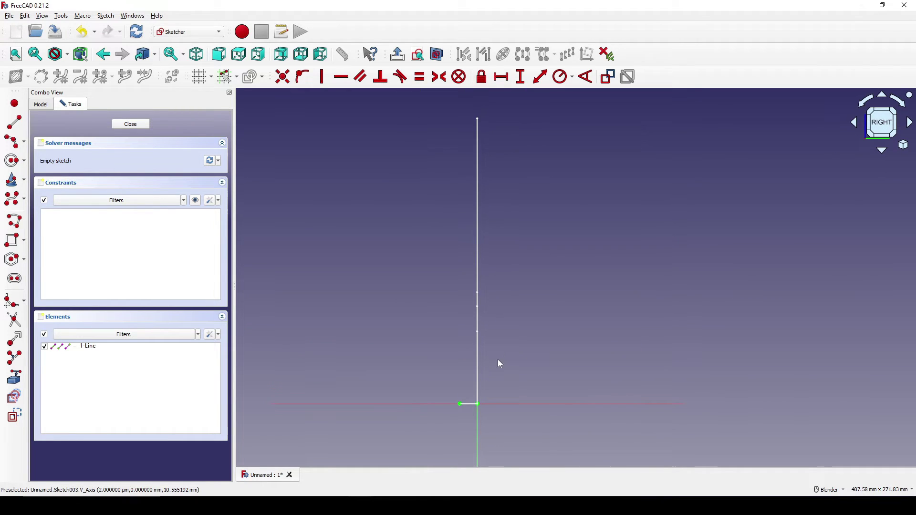
{"action": "left_click", "coordinate": [12, 199]}
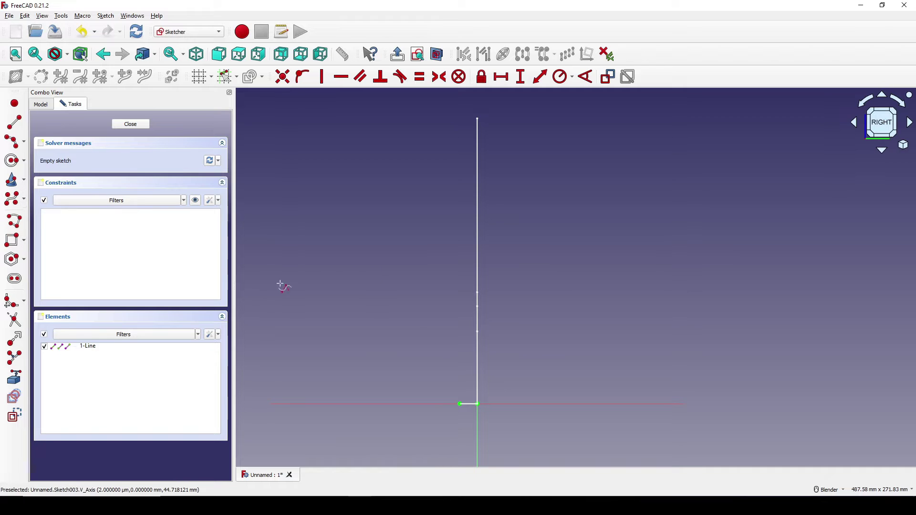
{"action": "left_click", "coordinate": [458, 405]}
{"action": "left_click", "coordinate": [434, 319]}
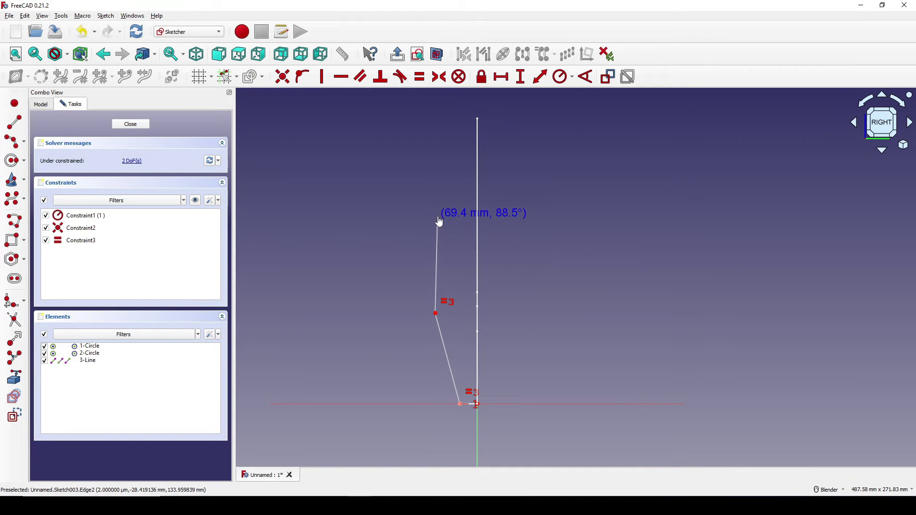
{"action": "left_click", "coordinate": [437, 223]}
{"action": "middle_click_drag", "start_coordinate": [446, 214], "coordinate": [429, 296], "text": "shift"}
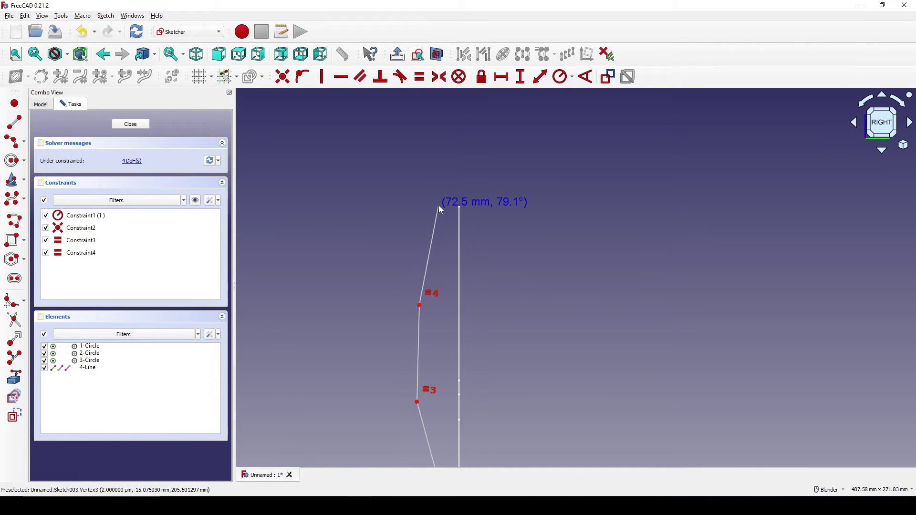
{"action": "left_click", "coordinate": [440, 209]}
{"action": "right_click", "coordinate": [497, 211]}
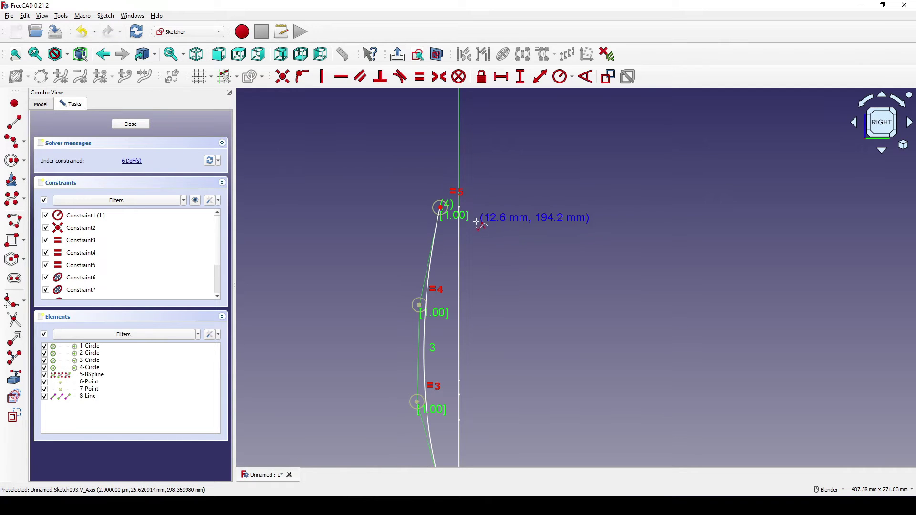
{"action": "scroll", "coordinate": [507, 266], "scroll_direction": "up", "scroll_amount": 2}
{"action": "mouse_move", "coordinate": [498, 274]}
{"action": "middle_mouse_down", "text": "shift"}
{"action": "mouse_move", "coordinate": [511, 192]}
{"action": "mouse_move", "coordinate": [505, 241]}
{"action": "middle_mouse_up", "text": "shift"}
Step: Link the front curve's top endpoint as external geometry and constrain the spline's upper endpoint horizontally level with it
{"action": "scroll", "coordinate": [503, 249], "scroll_direction": "down", "scroll_amount": 2}
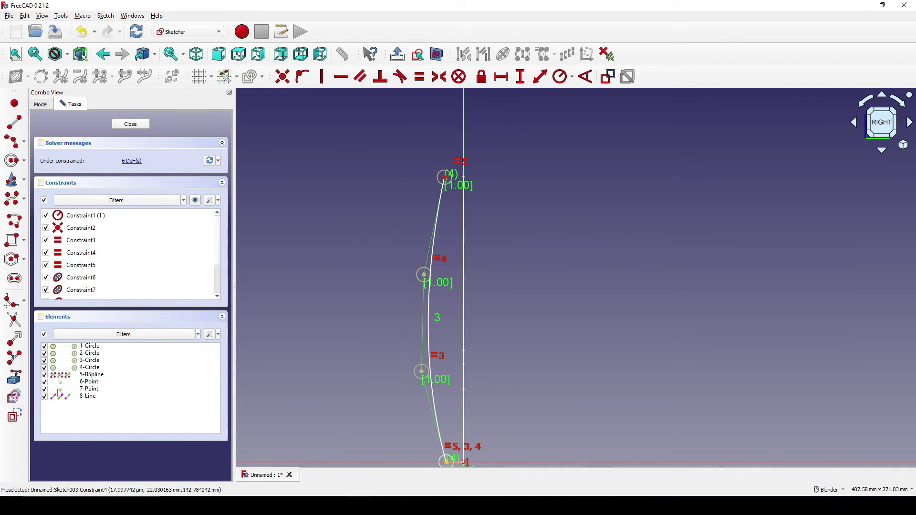
{"action": "scroll", "coordinate": [435, 155], "scroll_direction": "up", "scroll_amount": 5}
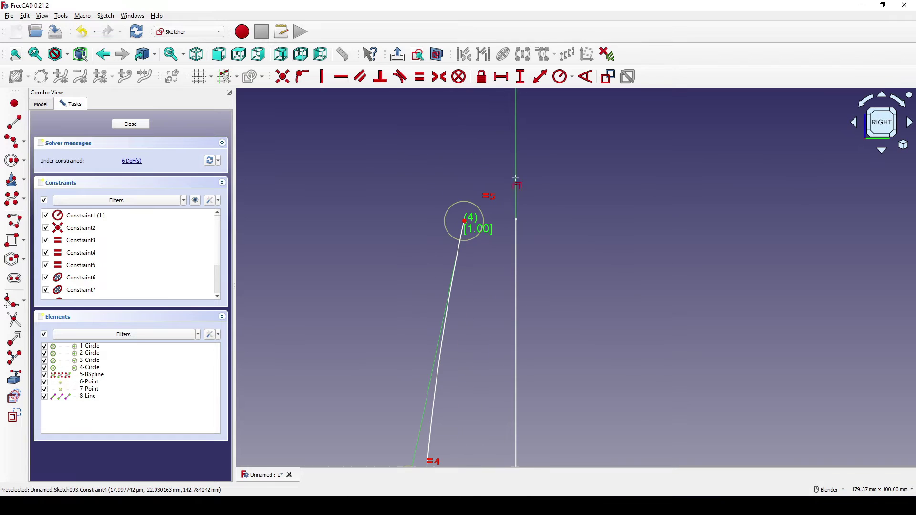
{"action": "left_click", "coordinate": [516, 218]}
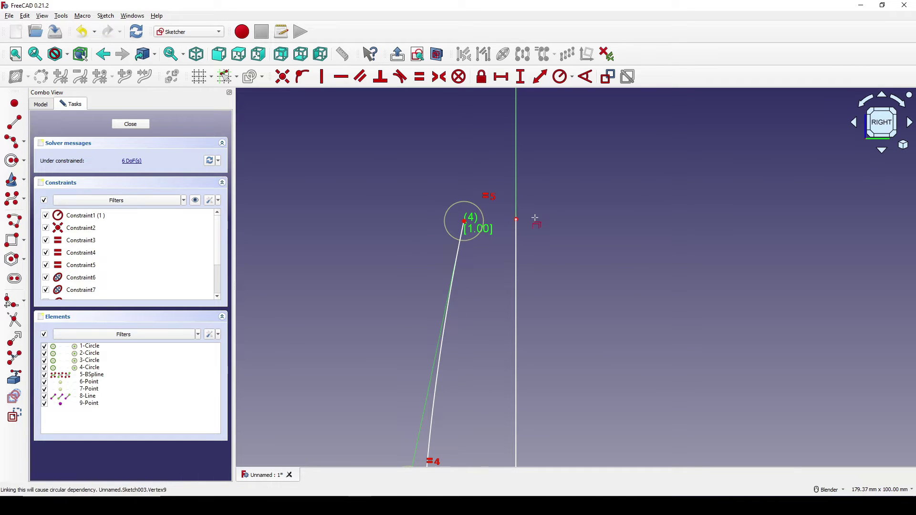
{"action": "scroll", "coordinate": [558, 220], "scroll_direction": "up", "scroll_amount": 3}
{"action": "left_click", "coordinate": [430, 222]}
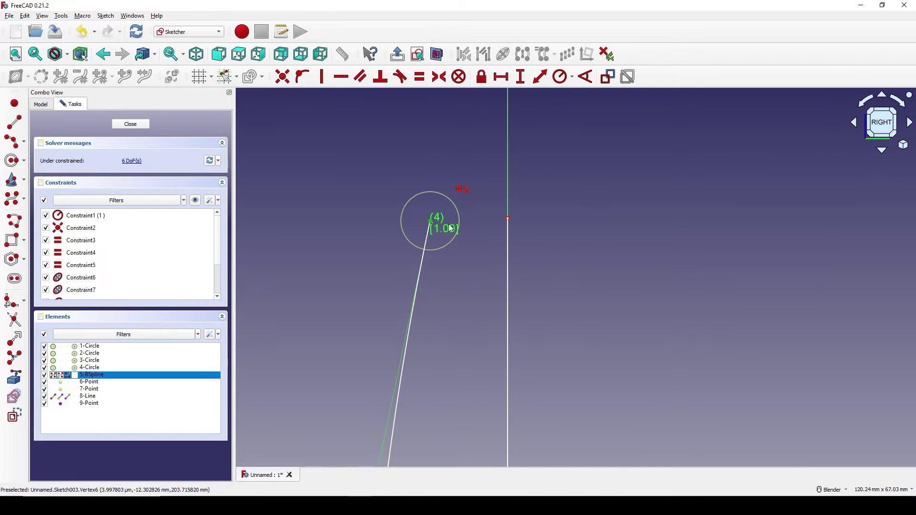
{"action": "left_click", "coordinate": [509, 219]}
{"action": "key", "text": "h"}
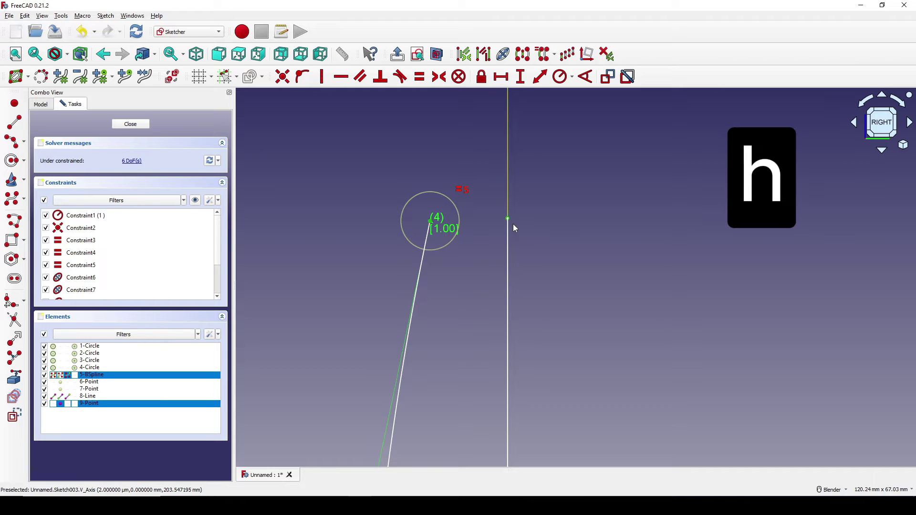
Step: Constrain the spline's two middle control points to be vertically aligned
{"action": "scroll", "coordinate": [515, 267], "scroll_direction": "down", "scroll_amount": 10}
{"action": "mouse_move", "coordinate": [530, 299]}
{"action": "middle_mouse_down", "text": "shift"}
{"action": "mouse_move", "coordinate": [498, 208]}
{"action": "mouse_move", "coordinate": [499, 235]}
{"action": "mouse_move", "coordinate": [490, 230]}
{"action": "middle_mouse_up", "text": "shift"}
{"action": "scroll", "coordinate": [501, 222], "scroll_direction": "up", "scroll_amount": 2}
{"action": "left_click", "coordinate": [433, 327]}
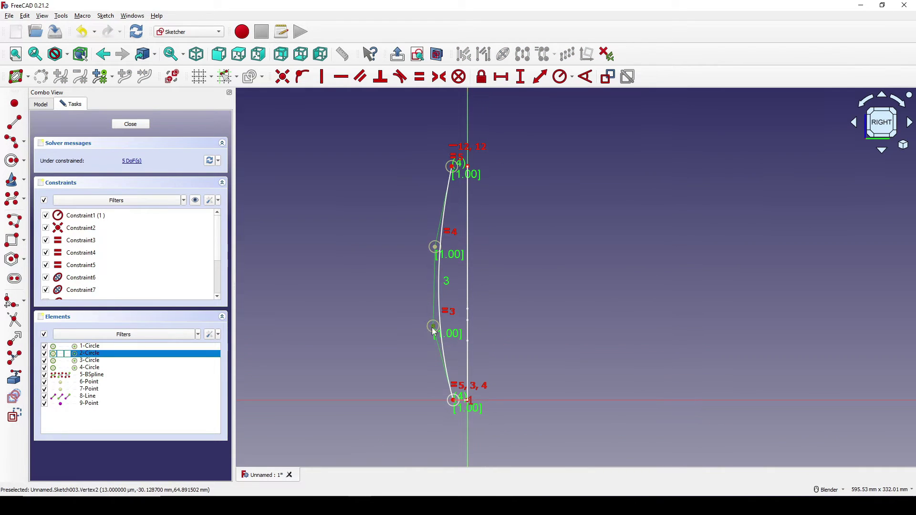
{"action": "left_click", "coordinate": [436, 249]}
{"action": "key", "text": "v"}
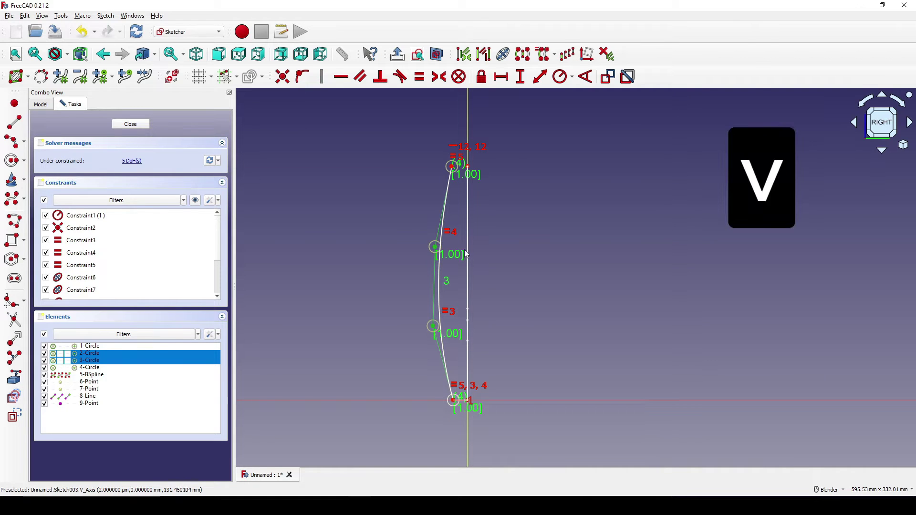
Step: Set the lower middle control point's vertical distance from the origin to 70 mm
{"action": "scroll", "coordinate": [486, 344], "scroll_direction": "up", "scroll_amount": 1}
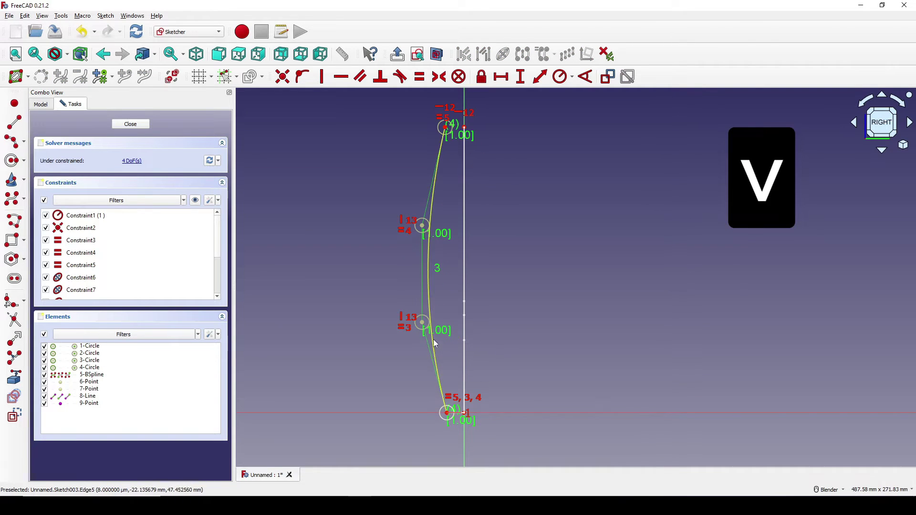
{"action": "left_click", "coordinate": [423, 322]}
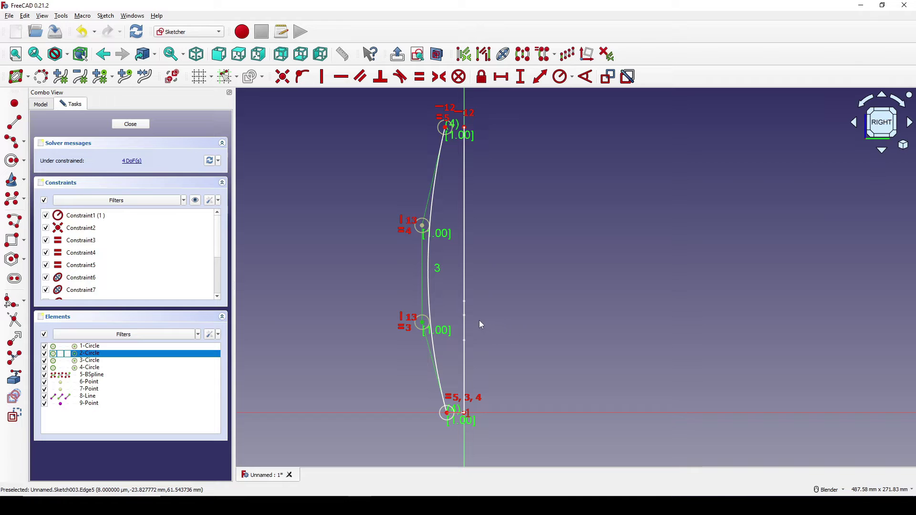
{"action": "key", "text": "i"}
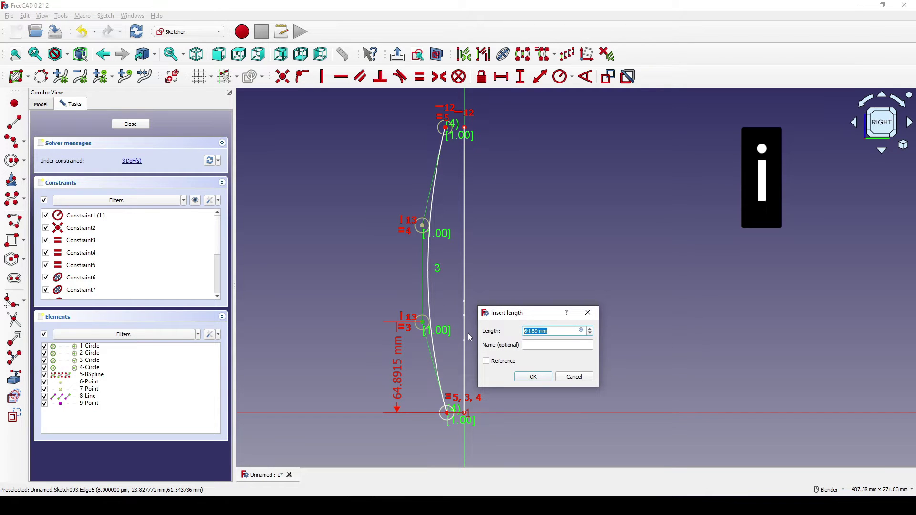
{"action": "type", "text": "70"}
{"action": "key", "text": "Return"}
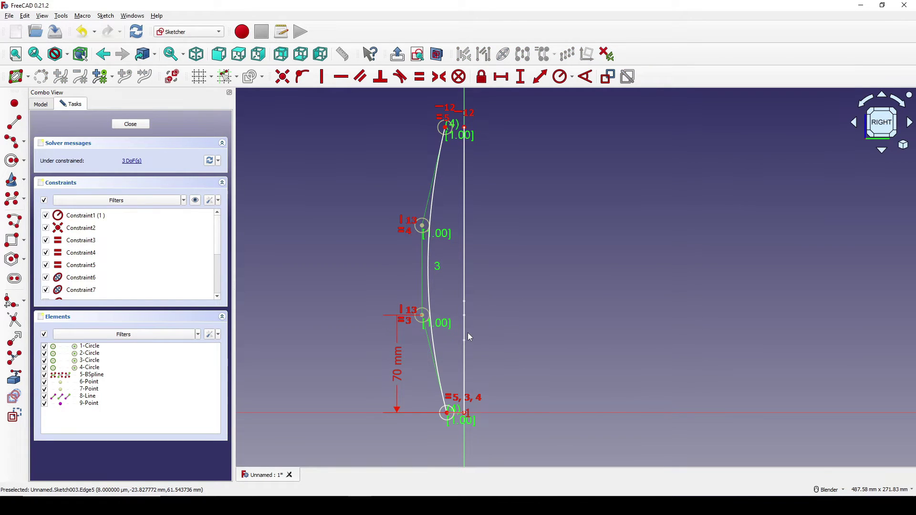
Step: Set the upper middle control point's vertical distance from the origin to 160 mm and move the dimension clear of the curve
{"action": "left_click", "coordinate": [425, 232]}
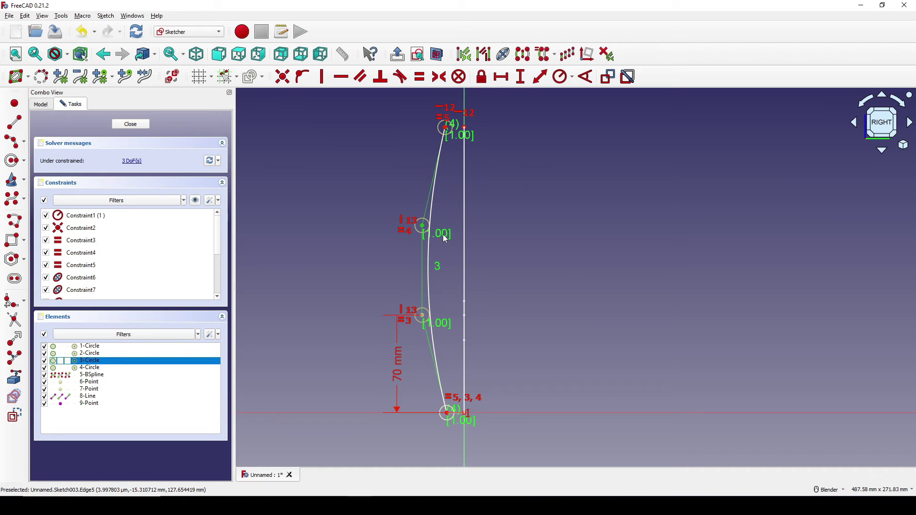
{"action": "type", "text": "i"}
{"action": "type", "text": "160"}
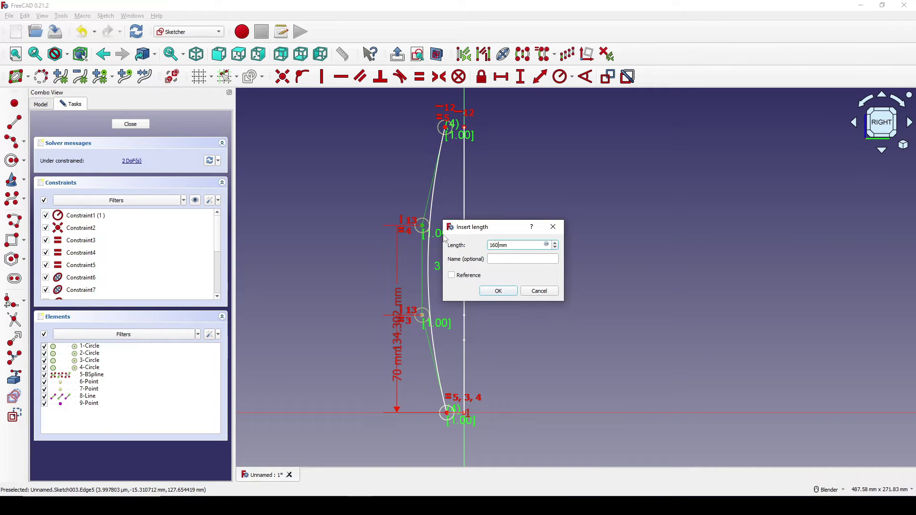
{"action": "type", "text": "0"}
{"action": "key", "text": "Return"}
{"action": "left_click_drag", "start_coordinate": [403, 300], "coordinate": [309, 303]}
Step: Set the horizontal distance between the spline's upper endpoint and the linked top point to 15 mm, moving the dimension aside
{"action": "middle_click_drag", "start_coordinate": [471, 193], "coordinate": [477, 215], "text": "shift"}
{"action": "left_click", "coordinate": [451, 150]}
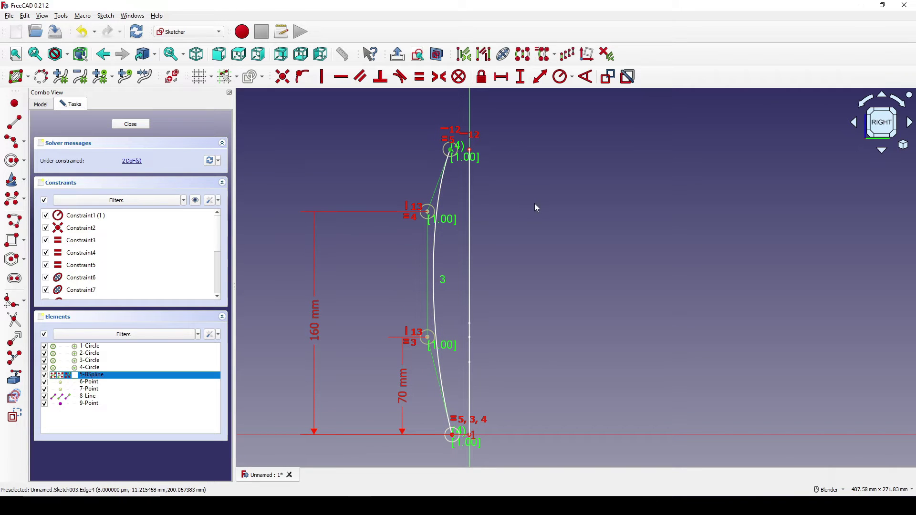
{"action": "left_click", "coordinate": [471, 153]}
{"action": "key", "text": "l"}
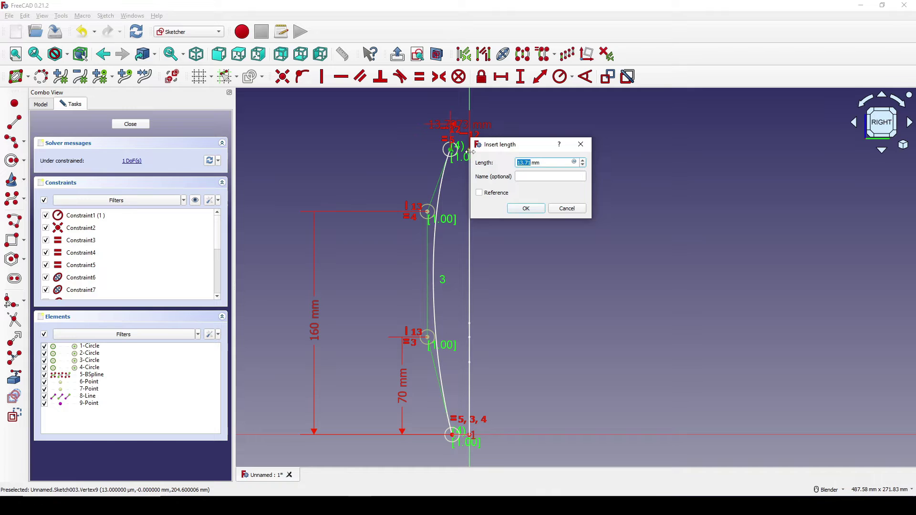
{"action": "key", "text": "Return"}
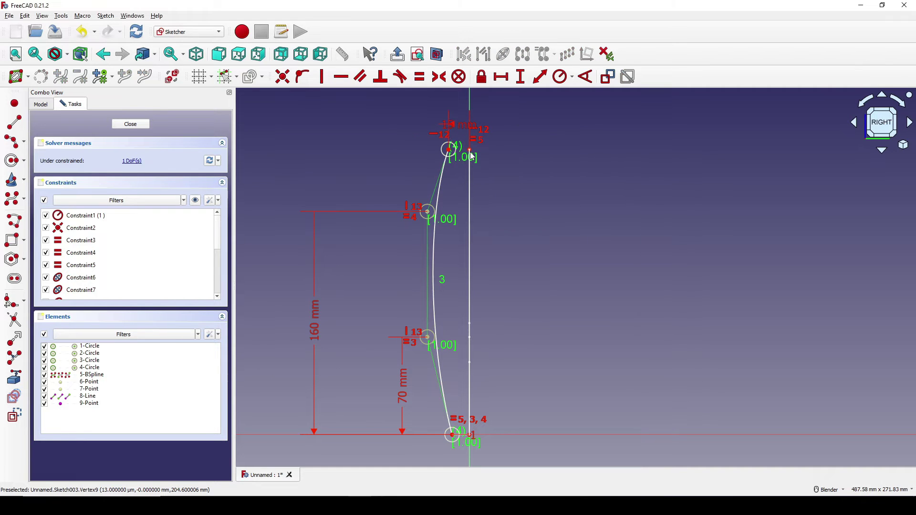
{"action": "left_click_drag", "start_coordinate": [461, 126], "coordinate": [342, 122]}
Step: Set the lower middle control point's horizontal distance from the origin to 30 mm and move the dimension away from the curve
{"action": "mouse_move", "coordinate": [499, 190]}
{"action": "middle_mouse_down", "text": "shift"}
{"action": "mouse_move", "coordinate": [501, 168]}
{"action": "mouse_move", "coordinate": [513, 171]}
{"action": "middle_mouse_up", "text": "shift"}
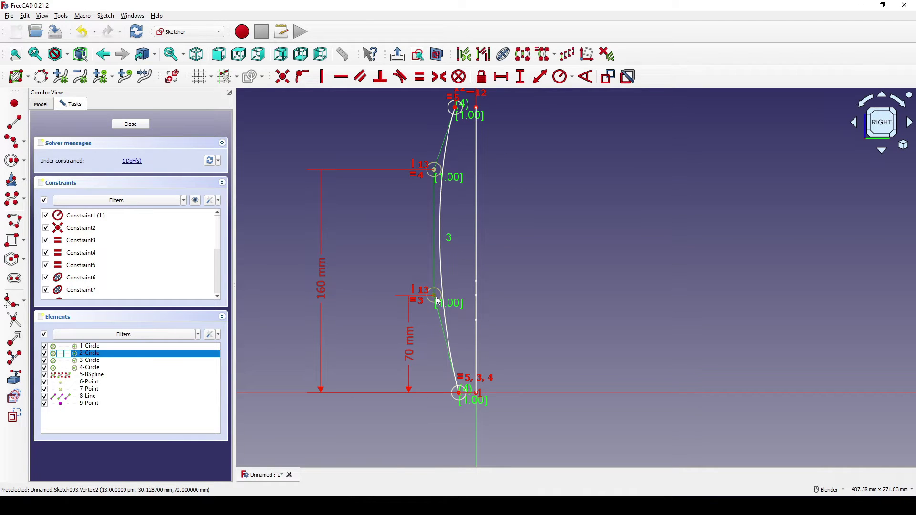
{"action": "left_click", "coordinate": [476, 382]}
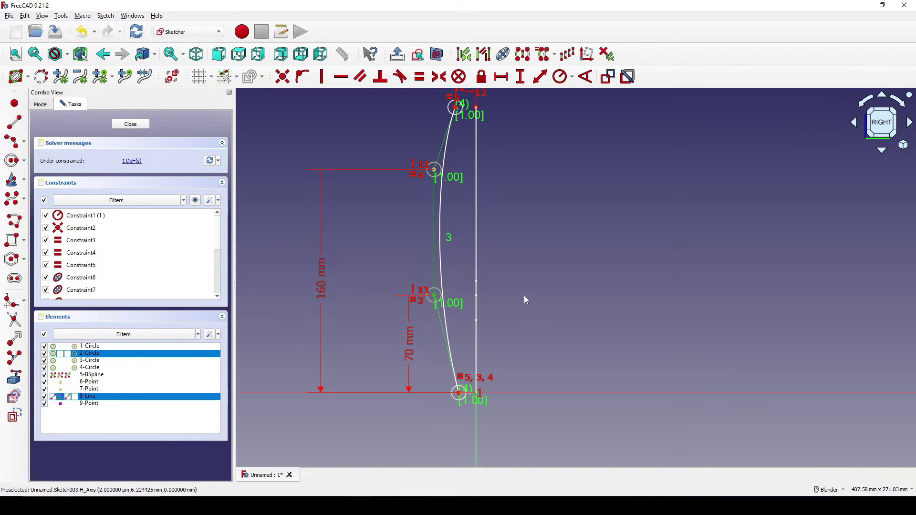
{"action": "key", "text": "l"}
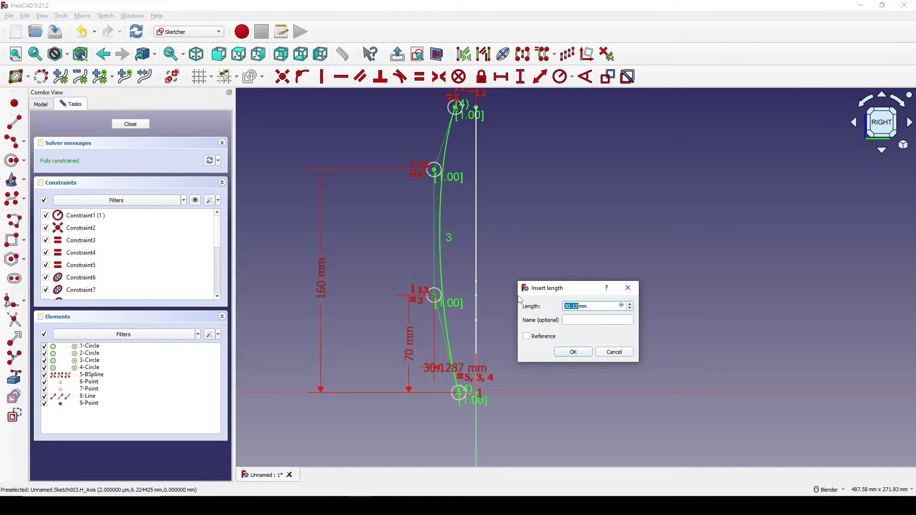
{"action": "type", "text": "30"}
{"action": "key", "text": "Return"}
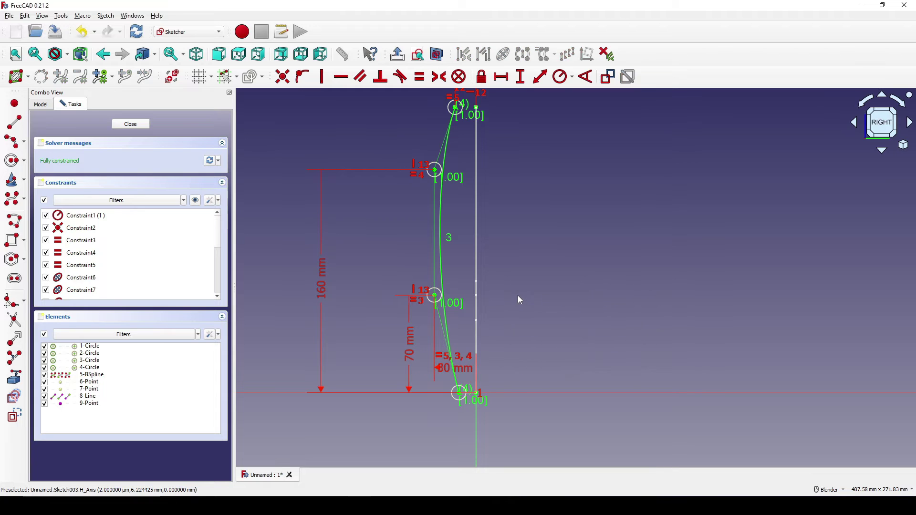
{"action": "mouse_move", "coordinate": [456, 368]}
{"action": "left_mouse_down"}
{"action": "mouse_move", "coordinate": [502, 281]}
{"action": "mouse_move", "coordinate": [615, 285]}
{"action": "left_mouse_up"}
{"action": "mouse_move", "coordinate": [494, 264]}
{"action": "middle_mouse_down", "text": "shift"}
{"action": "mouse_move", "coordinate": [520, 248]}
{"action": "mouse_move", "coordinate": [491, 312]}
{"action": "middle_mouse_up", "text": "shift"}
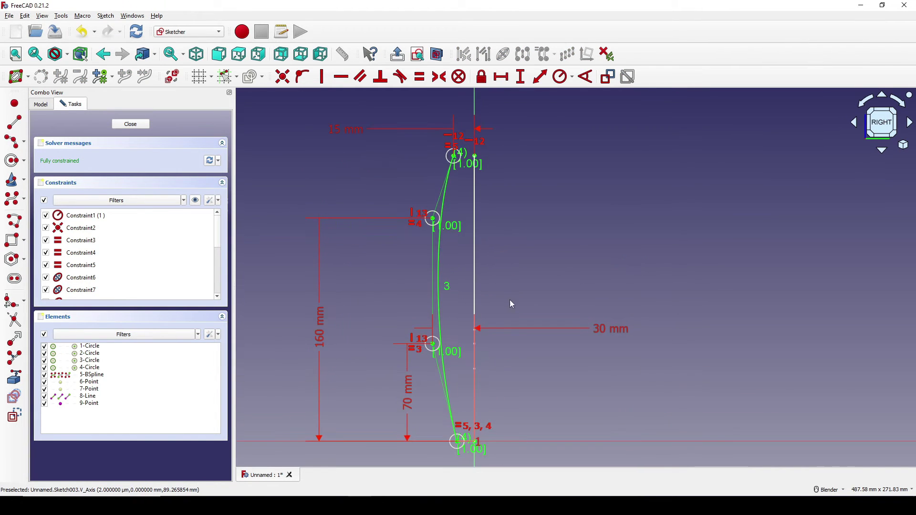
Step: Draw a straight vertical line from the origin up to the linked top point and close the side-shape sketch
{"action": "scroll", "coordinate": [510, 300], "scroll_direction": "down", "scroll_amount": 1}
{"action": "scroll", "coordinate": [516, 294], "scroll_direction": "up", "scroll_amount": 2}
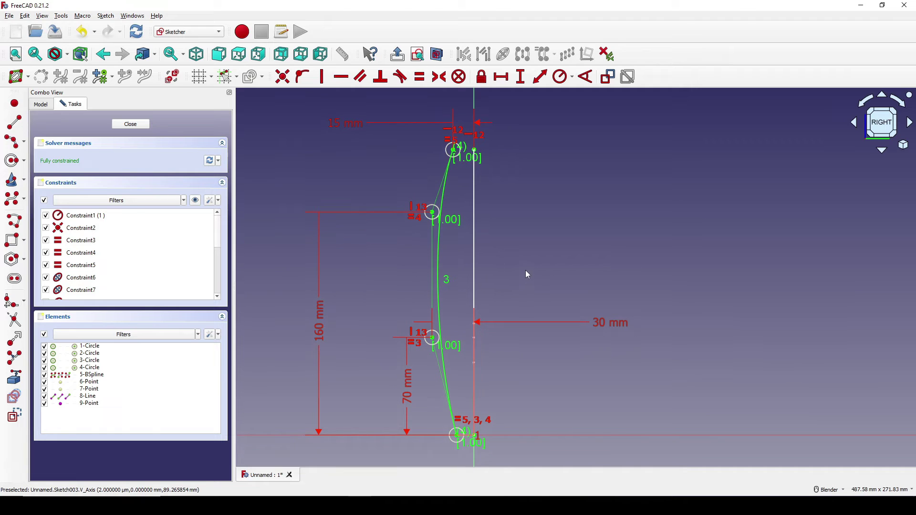
{"action": "left_click", "coordinate": [14, 142]}
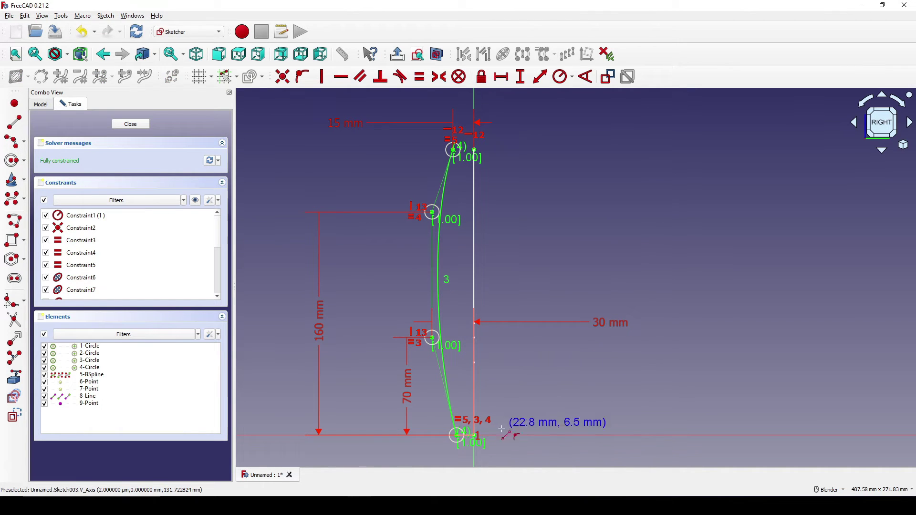
{"action": "left_click", "coordinate": [475, 436]}
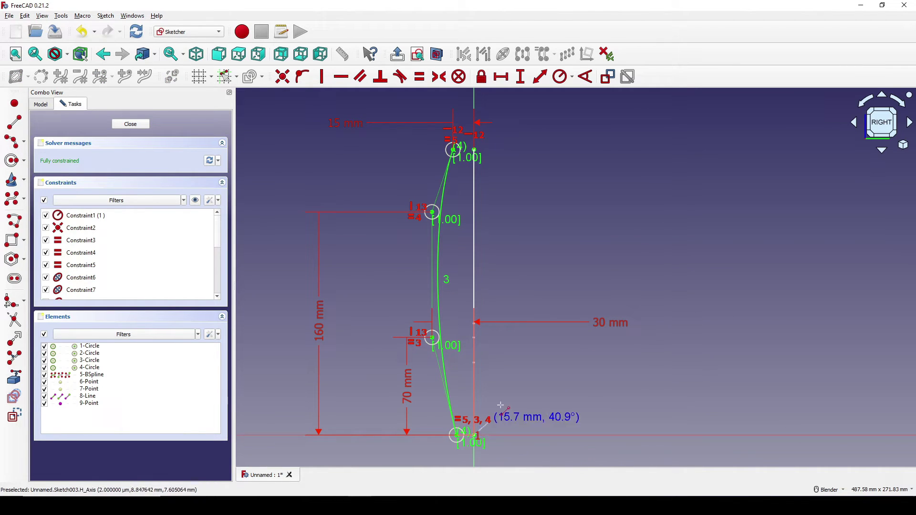
{"action": "left_click", "coordinate": [474, 149]}
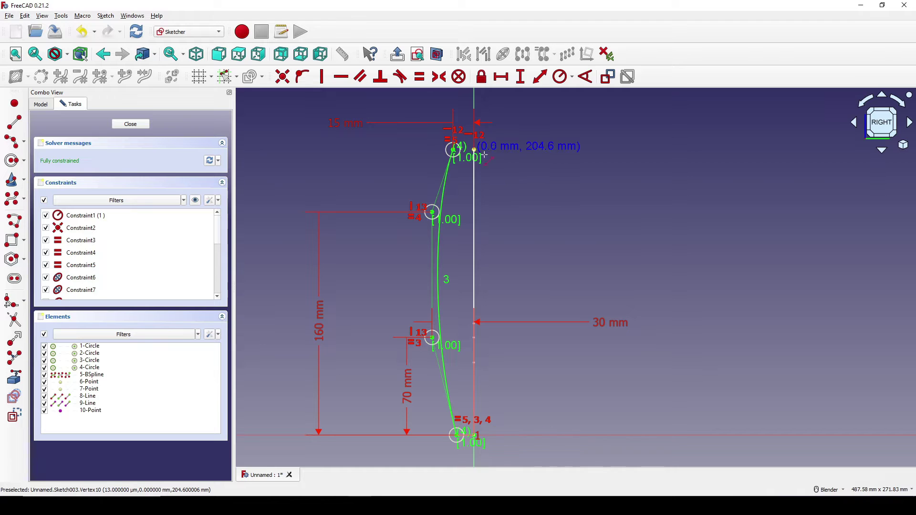
{"action": "right_click", "coordinate": [568, 193]}
{"action": "left_click", "coordinate": [116, 127]}
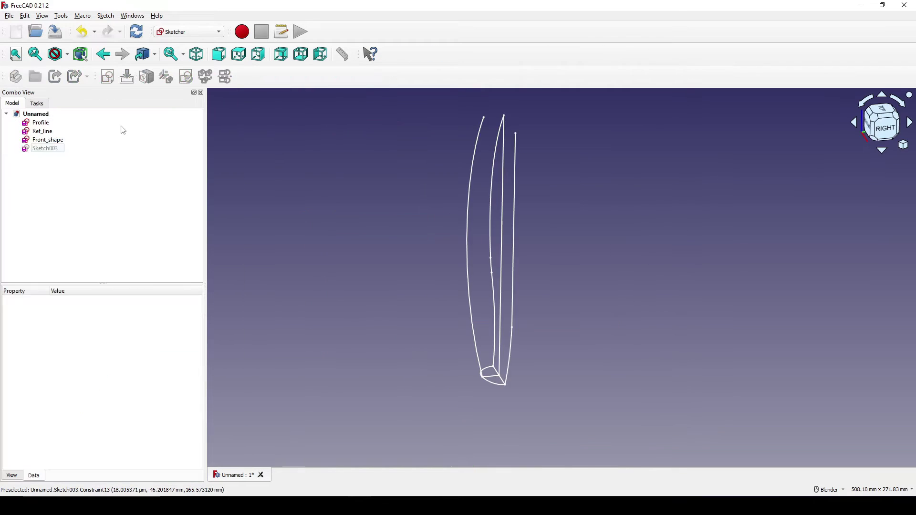
Step: Rename the finished side-shape sketch as Right_shape
{"action": "left_click", "coordinate": [47, 149]}
{"action": "right_click", "coordinate": [51, 148]}
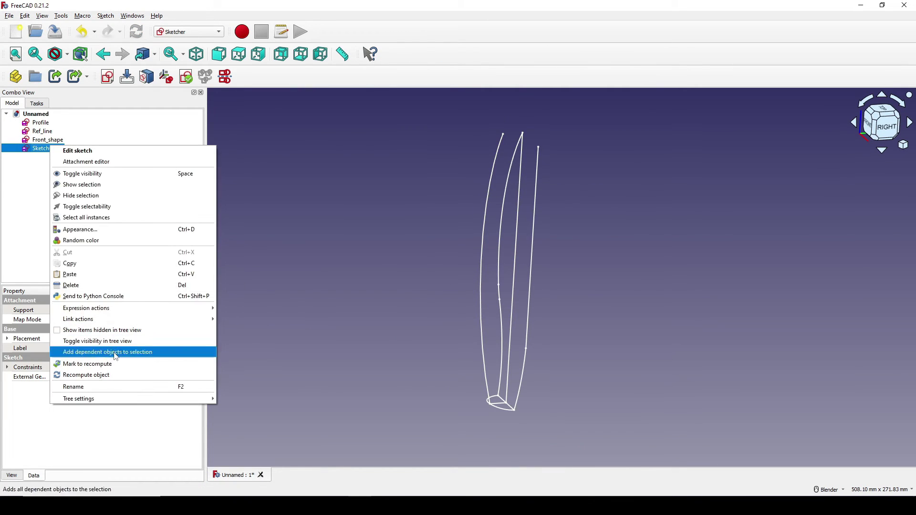
{"action": "left_click", "coordinate": [110, 387]}
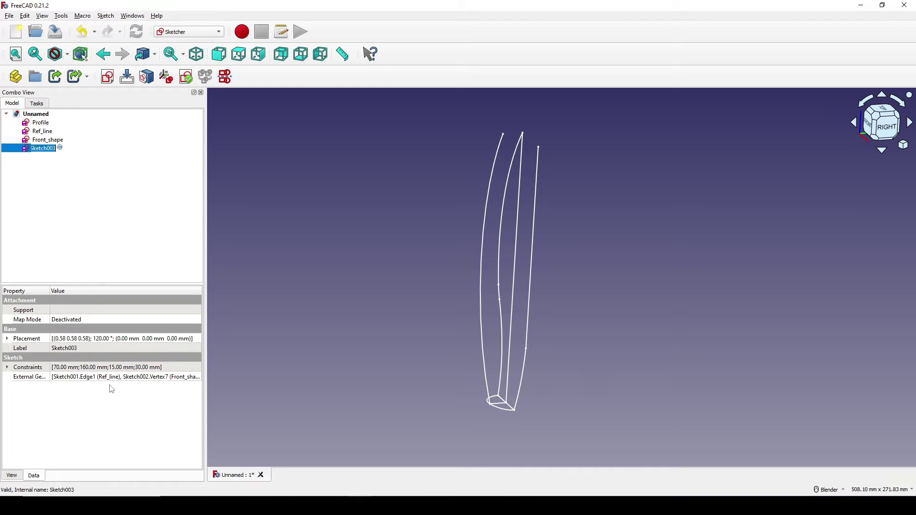
{"action": "type", "text": "Right"}
{"action": "key", "text": "Return"}
Step: Clear the selection and switch to the Curved Shapes workbench
{"action": "left_click", "coordinate": [636, 274]}
{"action": "middle_click_drag", "start_coordinate": [632, 272], "coordinate": [572, 272]}
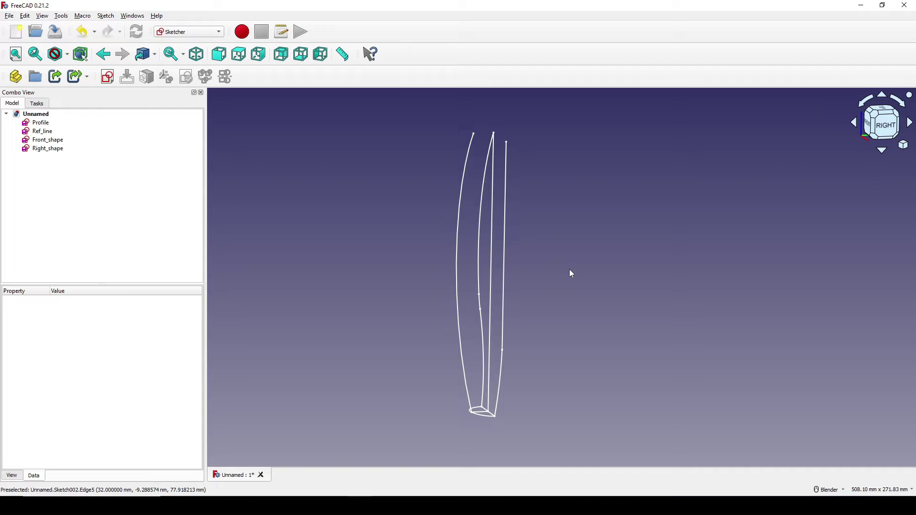
{"action": "left_click", "coordinate": [200, 32]}
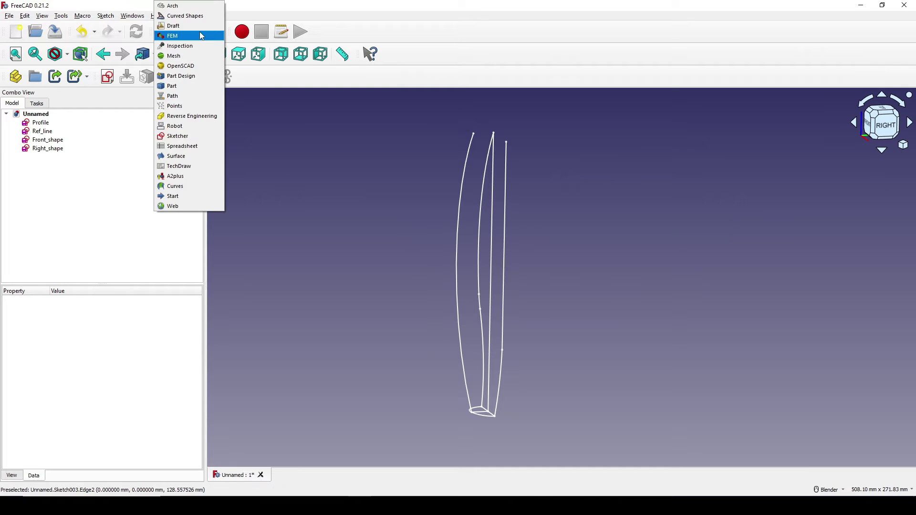
{"action": "left_click", "coordinate": [195, 15]}
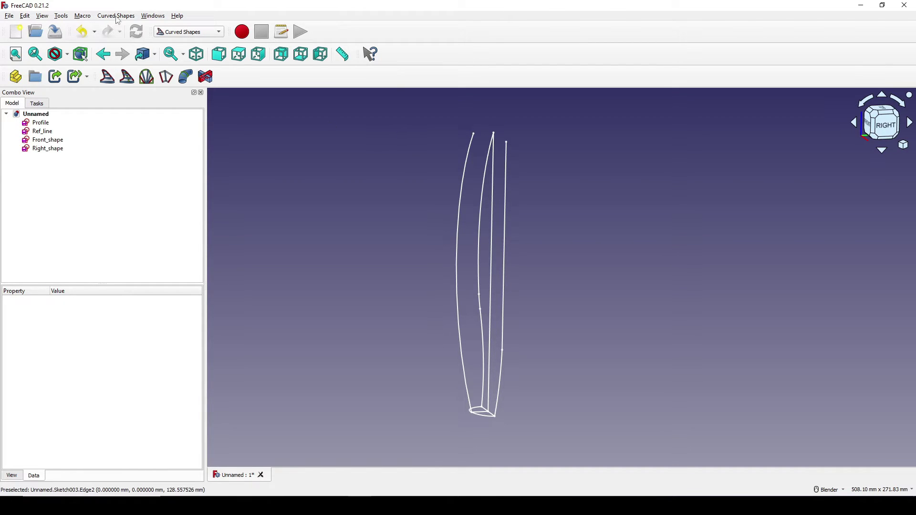
Step: Search the Addon Manager for "curve", check the Curves workbench details and close the manager
{"action": "left_click", "coordinate": [62, 16]}
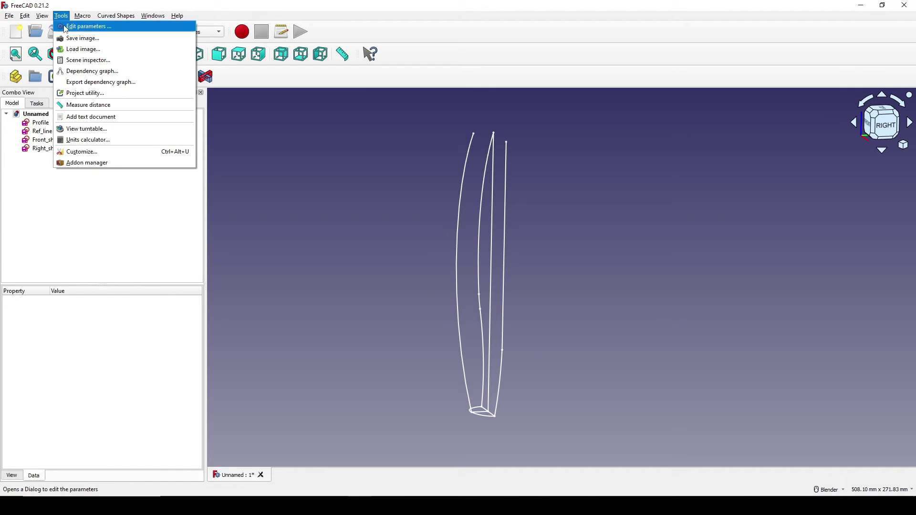
{"action": "left_click", "coordinate": [98, 159]}
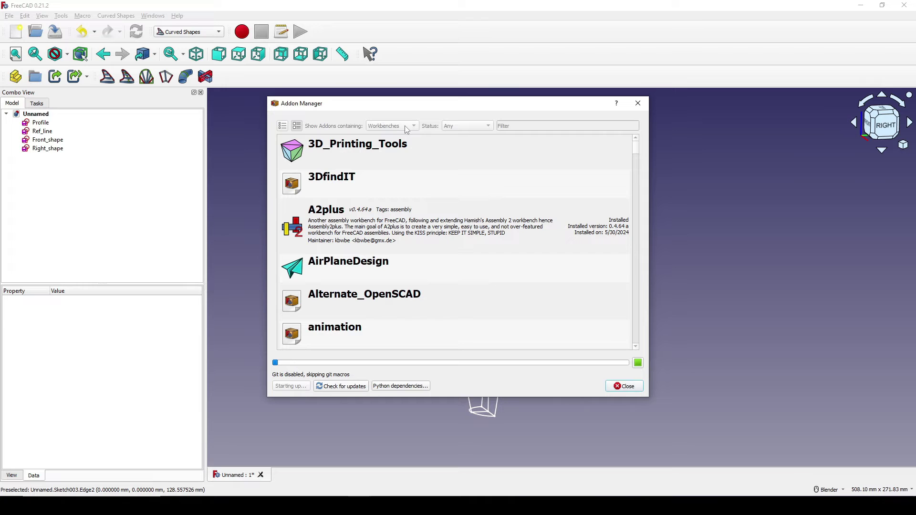
{"action": "left_click", "coordinate": [523, 130]}
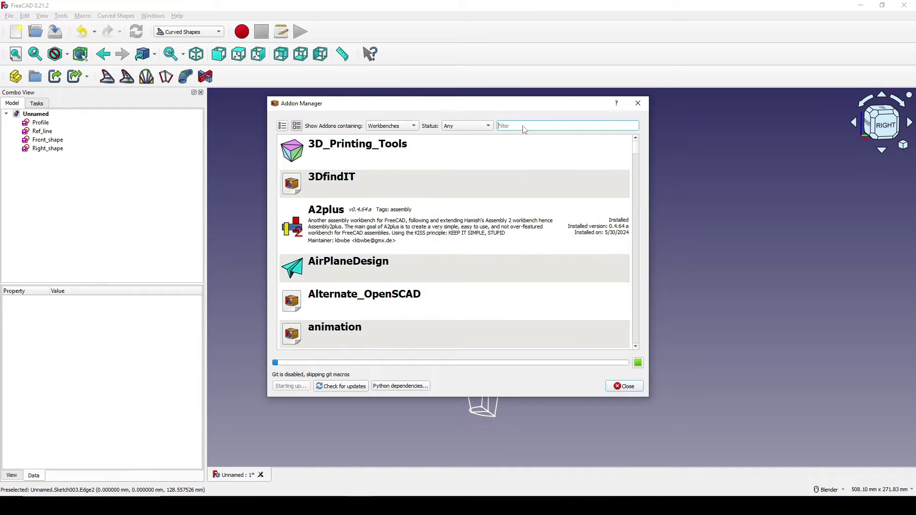
{"action": "type", "text": "curve"}
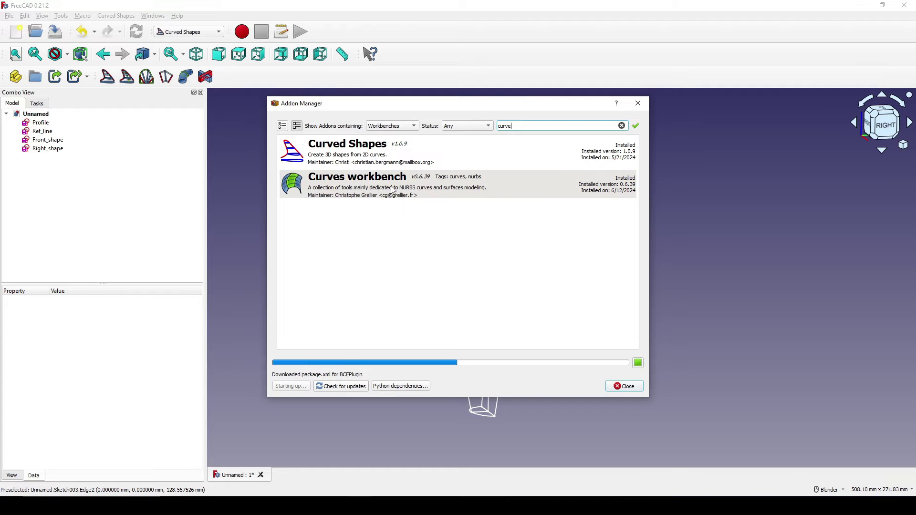
{"action": "left_click", "coordinate": [392, 186]}
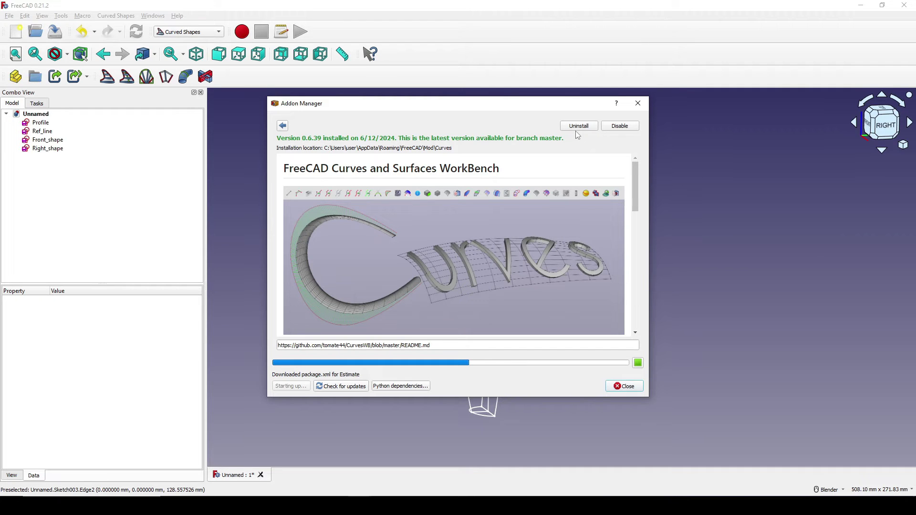
{"action": "left_click", "coordinate": [617, 387]}
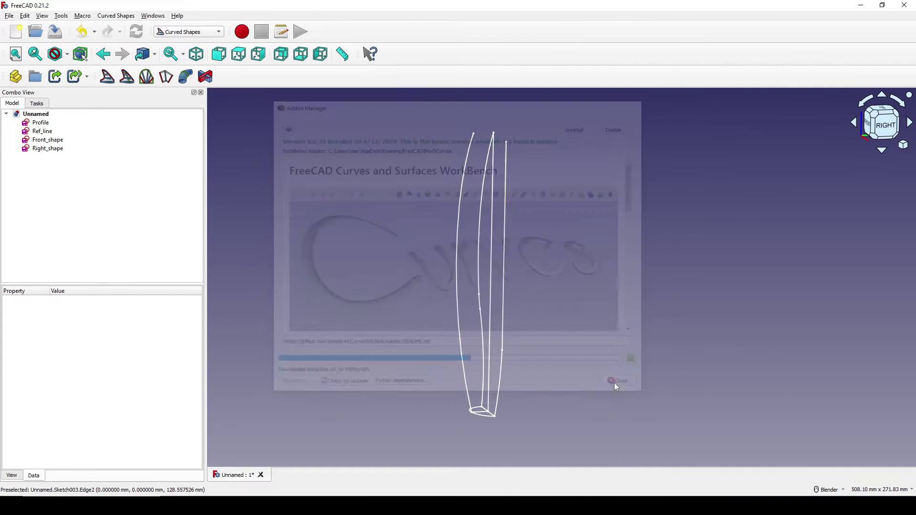
Step: Create a Curved Array of the Profile sketch, using Front_shape and Right_shape as hull curves, and check it from the front
{"action": "middle_click_drag", "start_coordinate": [508, 282], "coordinate": [547, 348]}
{"action": "left_click", "coordinate": [46, 124]}
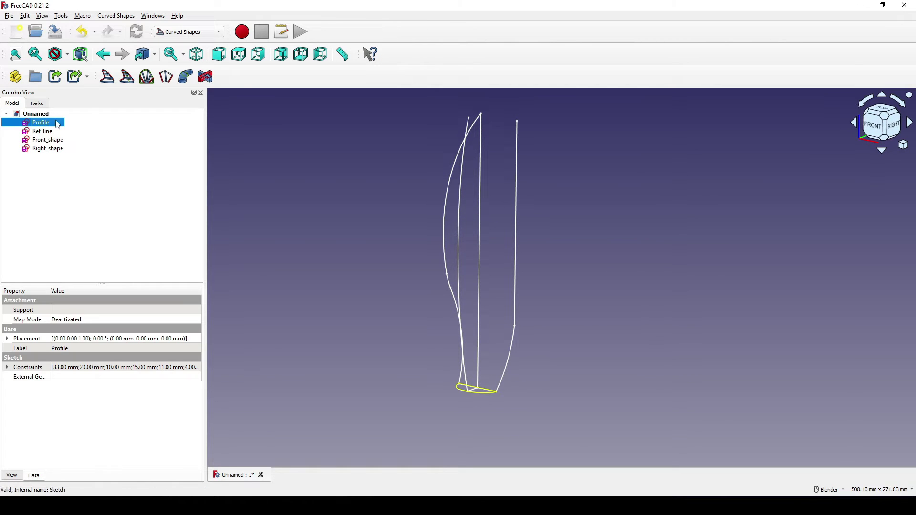
{"action": "left_click", "coordinate": [52, 141], "text": "ctrl"}
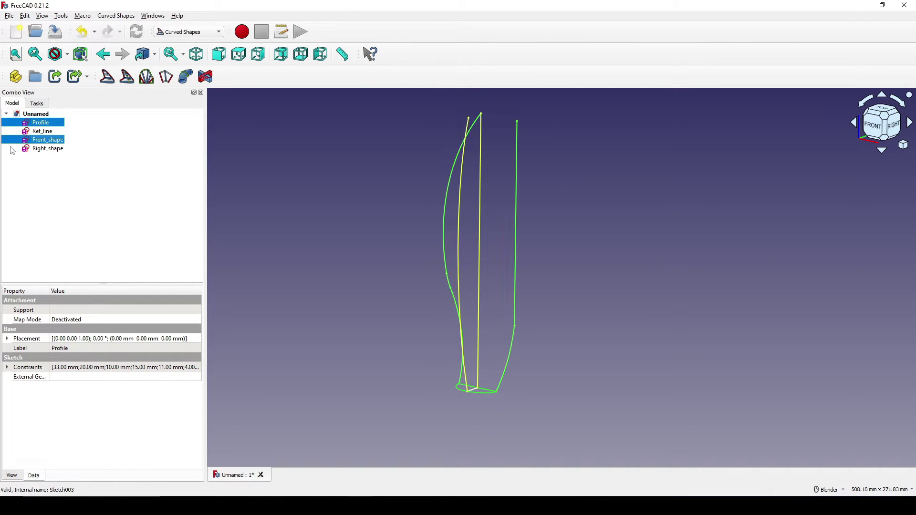
{"action": "left_click", "coordinate": [54, 151], "text": "ctrl"}
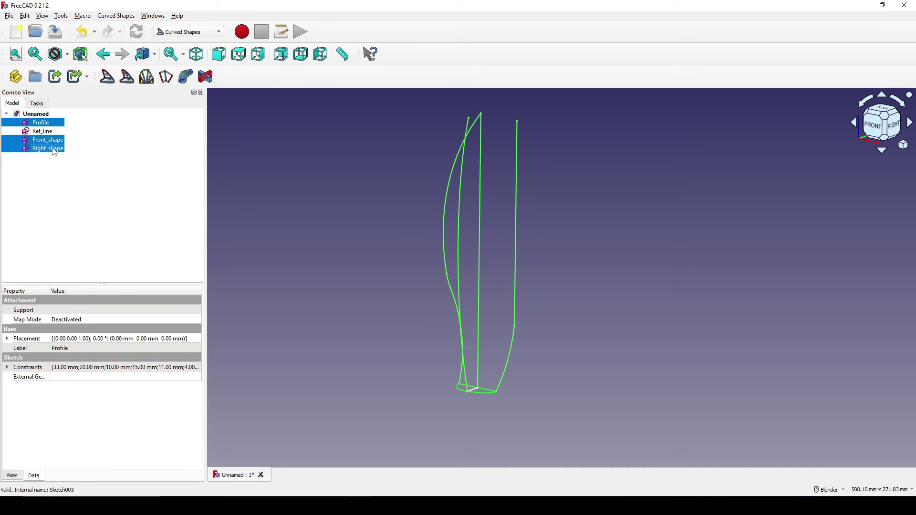
{"action": "left_click", "coordinate": [107, 77]}
{"action": "middle_click_drag", "start_coordinate": [460, 281], "coordinate": [491, 288]}
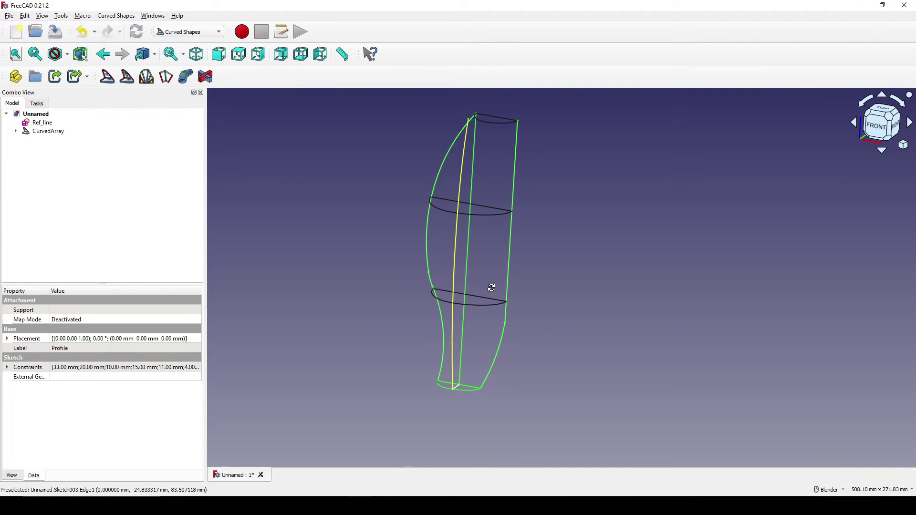
{"action": "left_click", "coordinate": [876, 126]}
{"action": "middle_click_drag", "start_coordinate": [445, 177], "coordinate": [428, 192], "text": "shift"}
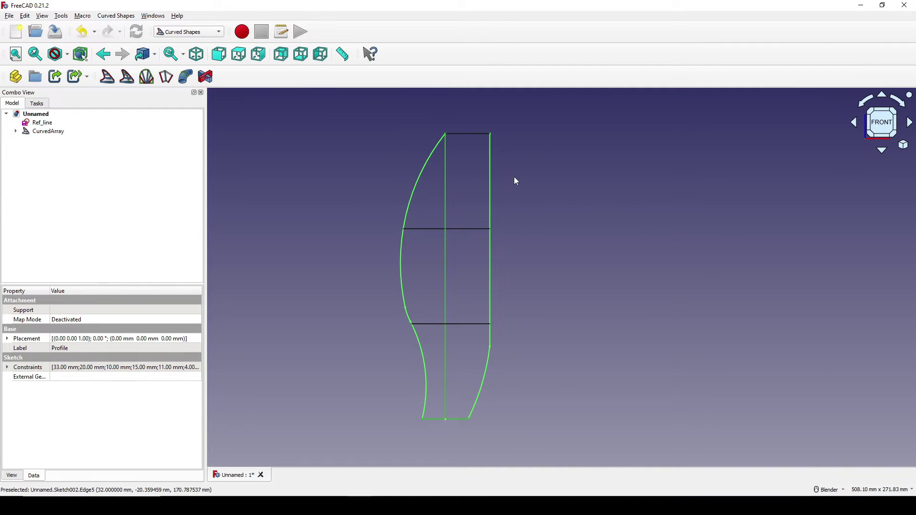
Step: Set the curved array's number of items to 40
{"action": "left_click", "coordinate": [48, 133]}
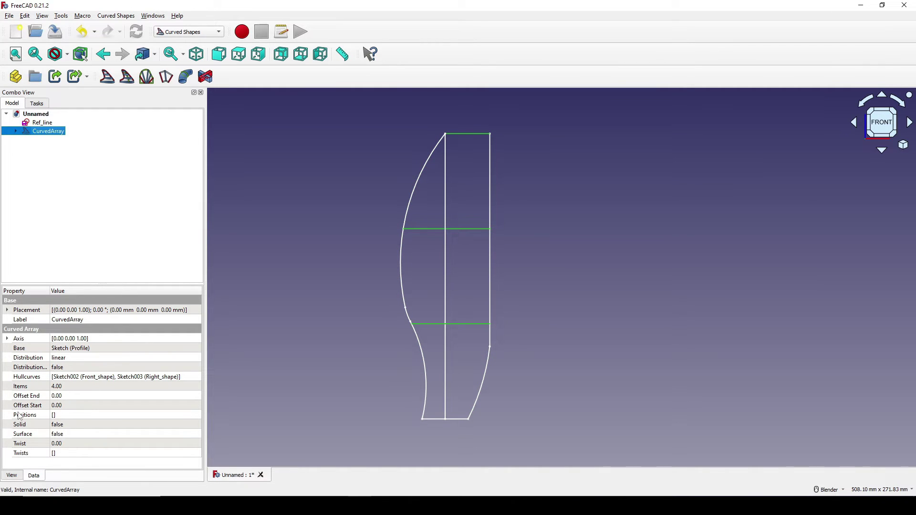
{"action": "left_click", "coordinate": [24, 388]}
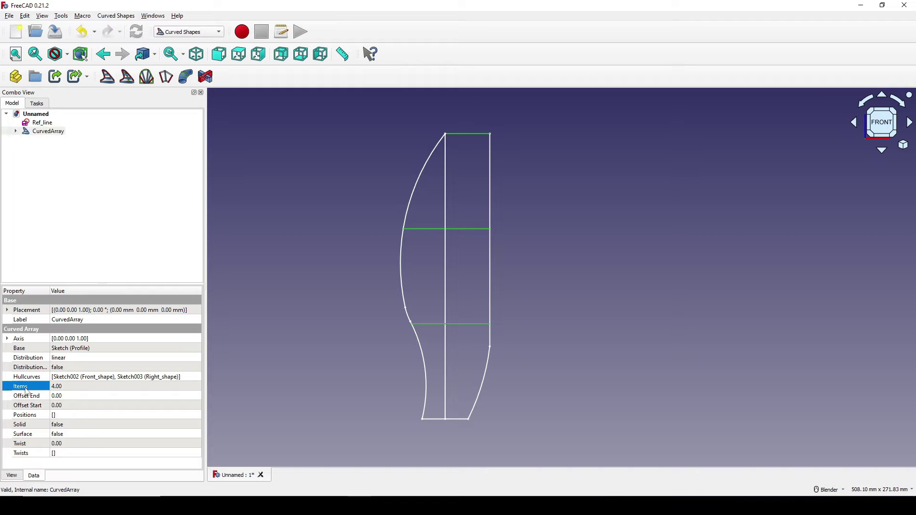
{"action": "left_click", "coordinate": [60, 387]}
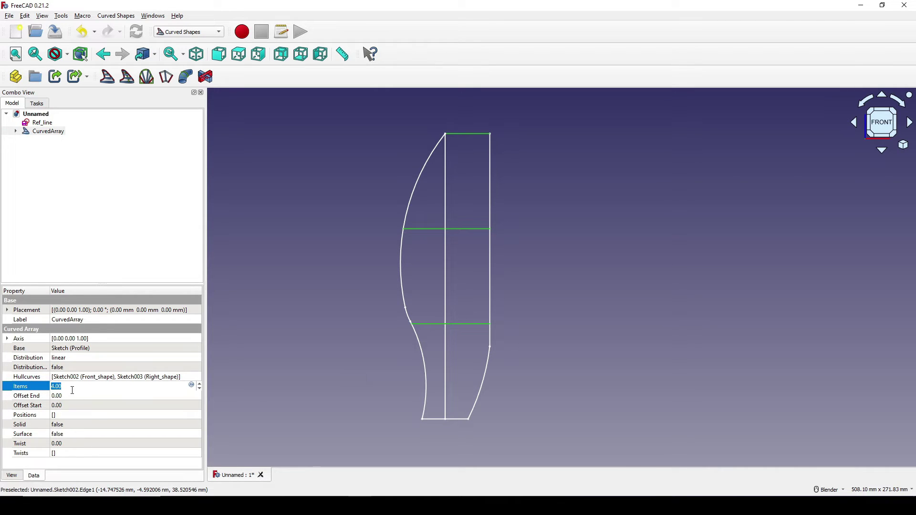
{"action": "type", "text": "40"}
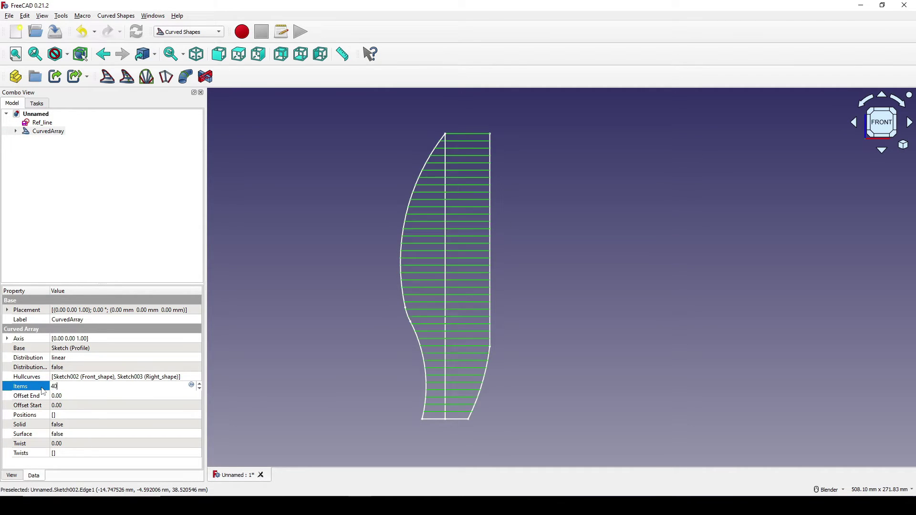
{"action": "key", "text": "Return"}
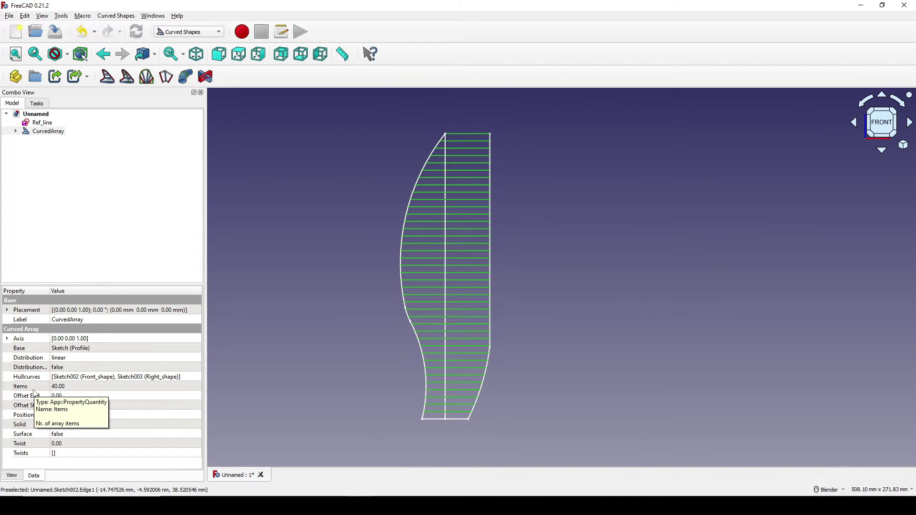
Step: Set the curved array's Surface property to true and inspect the skinned shape
{"action": "left_click", "coordinate": [28, 436]}
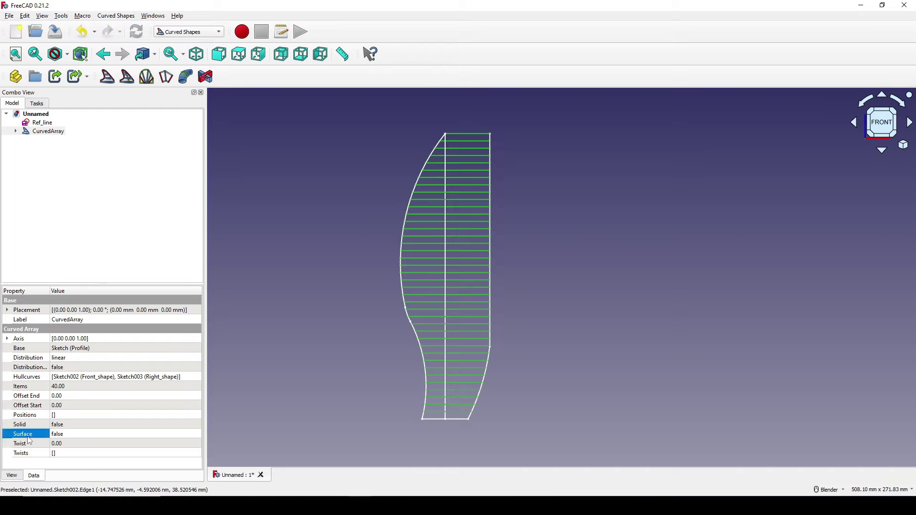
{"action": "left_click", "coordinate": [75, 438]}
{"action": "left_click", "coordinate": [75, 438]}
{"action": "left_click", "coordinate": [78, 451]}
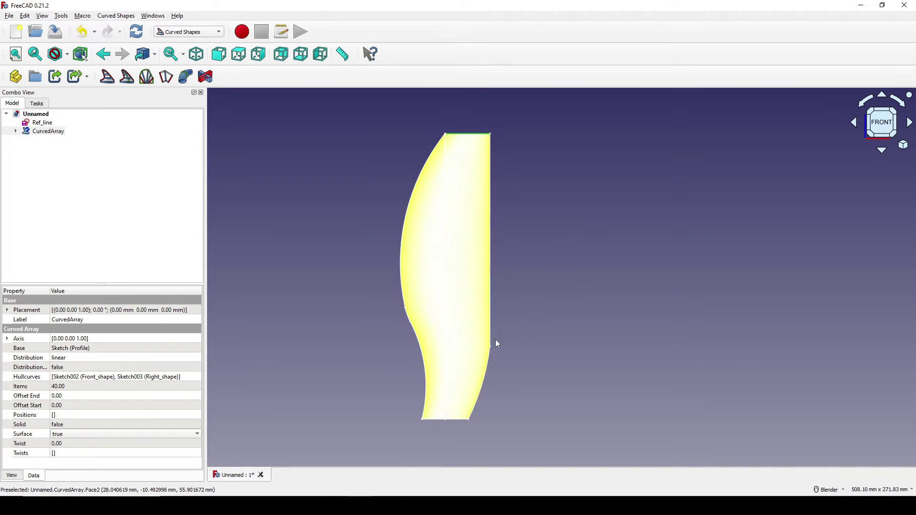
{"action": "middle_click_drag", "start_coordinate": [496, 341], "coordinate": [472, 350]}
{"action": "left_click", "coordinate": [577, 303]}
{"action": "middle_click_drag", "start_coordinate": [577, 304], "coordinate": [517, 303]}
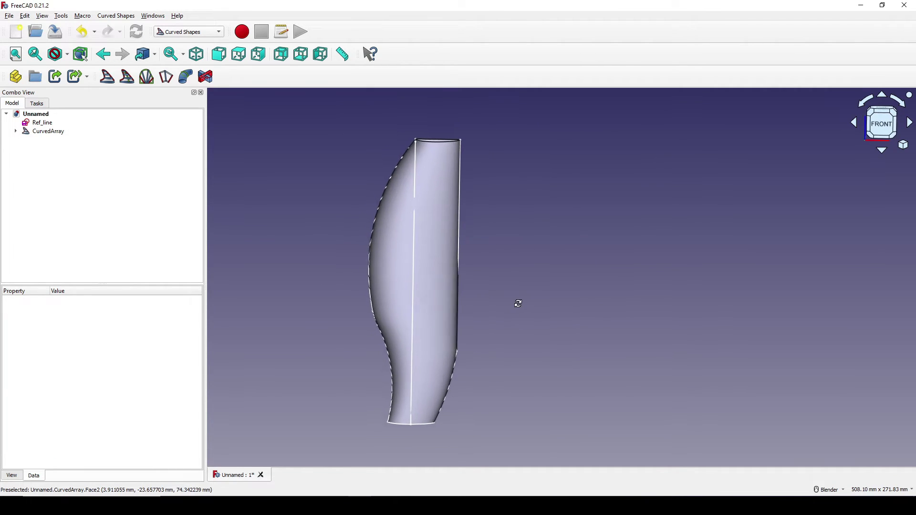
Step: Return to the front view and hide the curved array so only the sketches show
{"action": "left_click", "coordinate": [872, 127]}
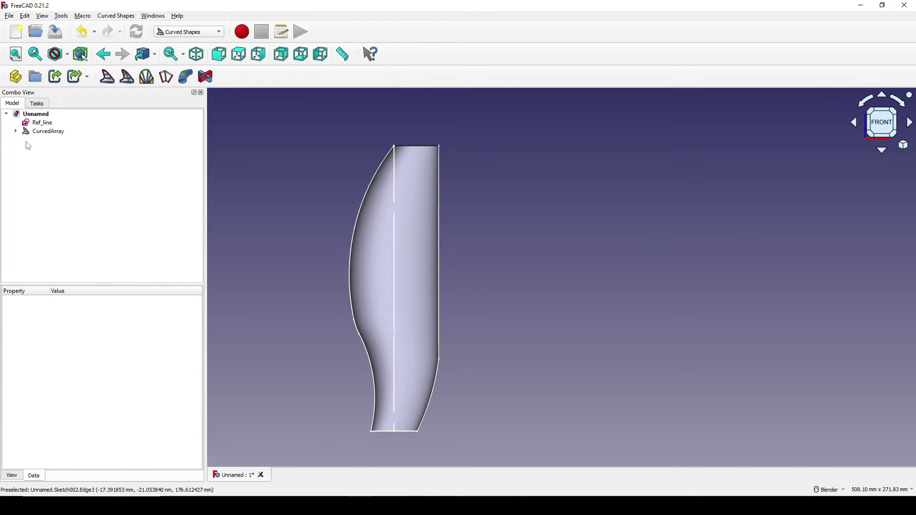
{"action": "left_click", "coordinate": [42, 132]}
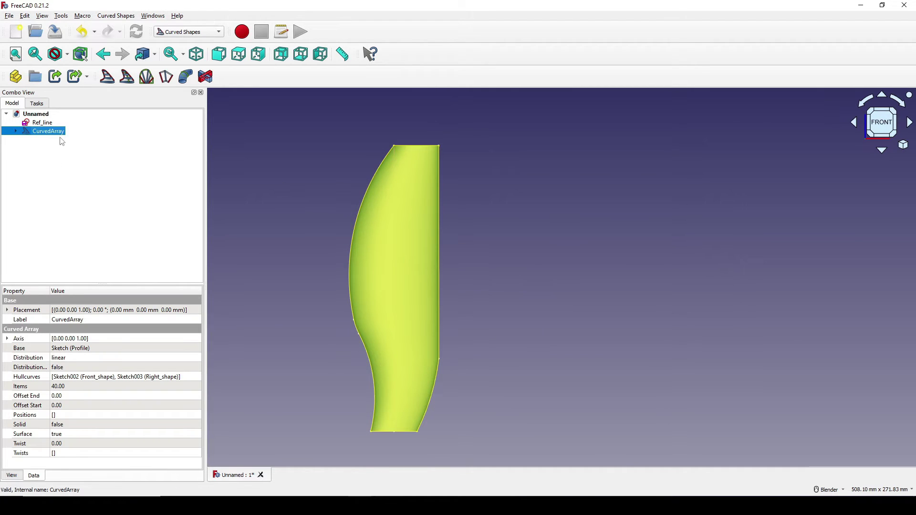
{"action": "key", "text": "space"}
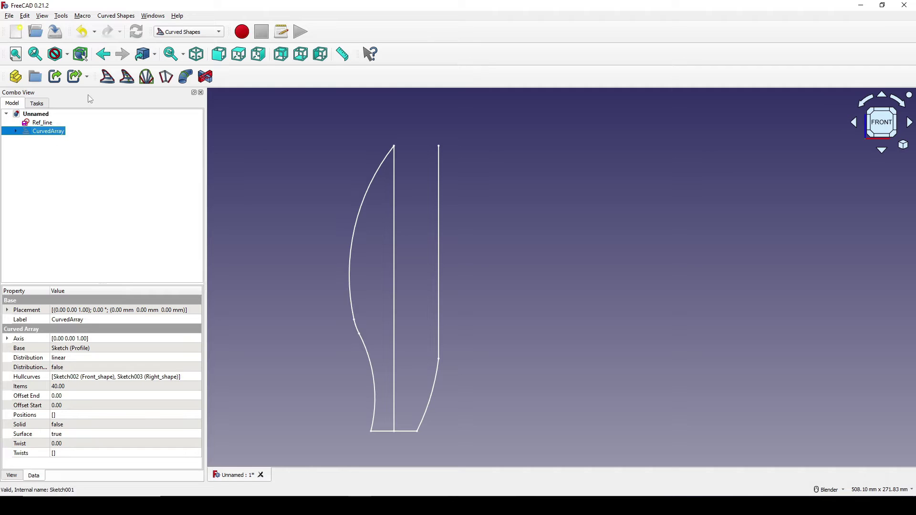
Step: Switch to the Sketcher workbench and start a new sketch on the XZ plane
{"action": "left_click", "coordinate": [176, 32]}
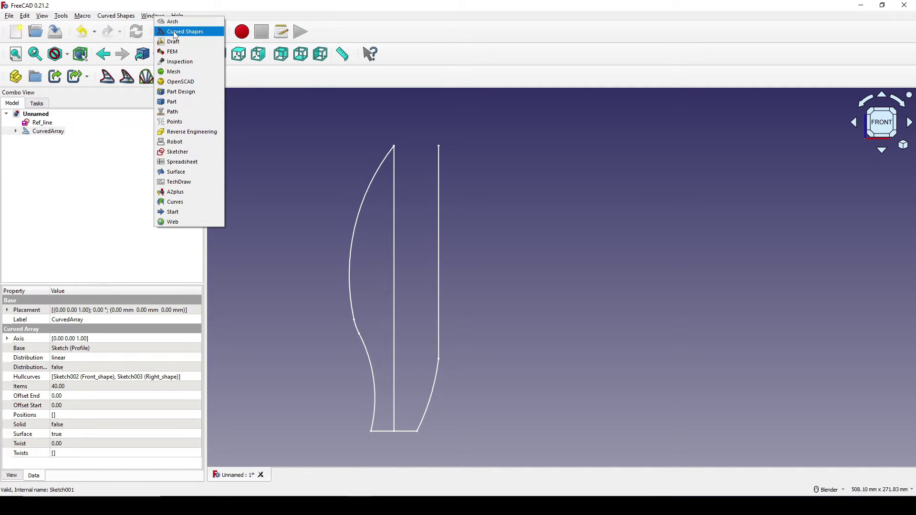
{"action": "left_click", "coordinate": [179, 151]}
{"action": "left_click", "coordinate": [575, 272]}
{"action": "mouse_move", "coordinate": [574, 273]}
{"action": "middle_mouse_down"}
{"action": "mouse_move", "coordinate": [548, 303]}
{"action": "mouse_move", "coordinate": [562, 304]}
{"action": "middle_mouse_up"}
{"action": "scroll", "coordinate": [547, 304], "scroll_direction": "up", "scroll_amount": 1}
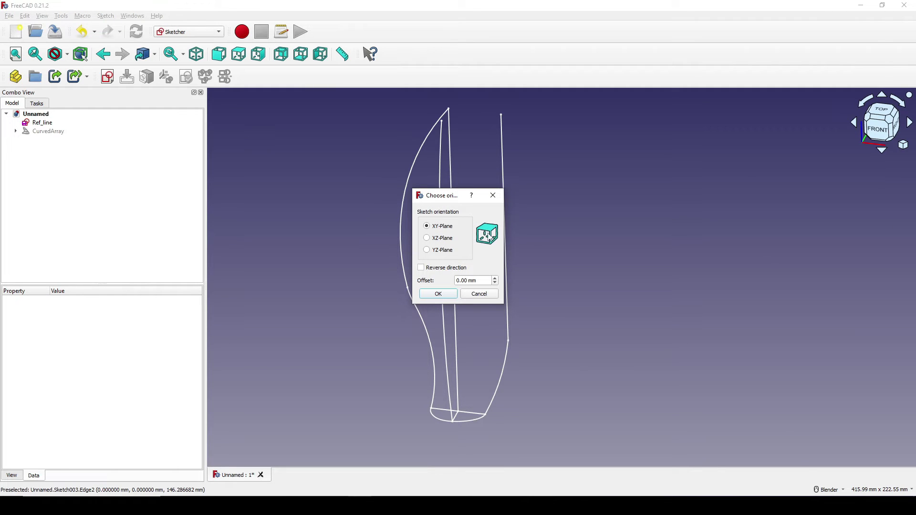
{"action": "left_click", "coordinate": [439, 294]}
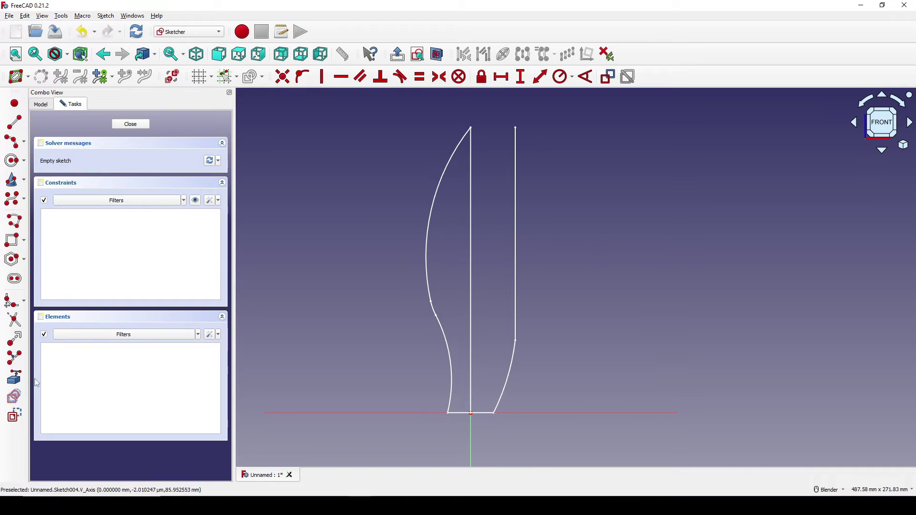
Step: Link the lower arc beside the base and the large upper arc of the outline into the sketch as external geometry
{"action": "left_click", "coordinate": [14, 378]}
{"action": "left_click", "coordinate": [507, 375]}
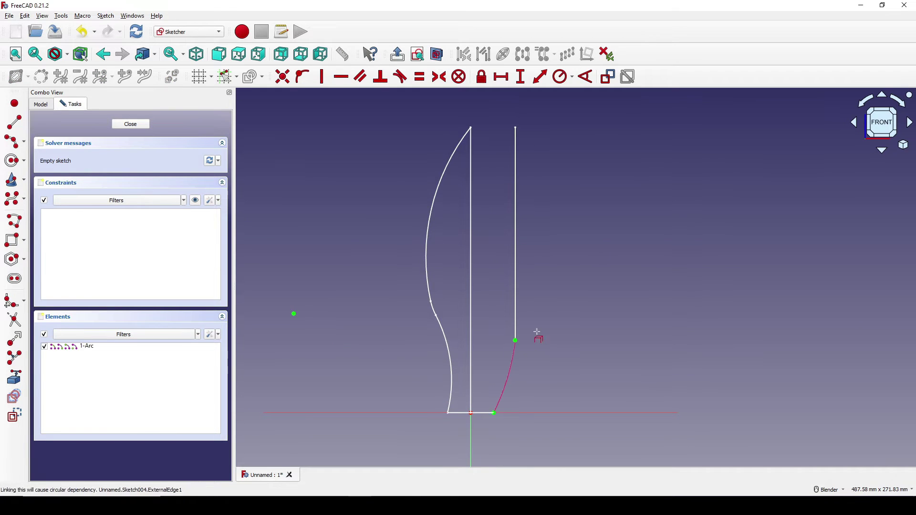
{"action": "left_click", "coordinate": [440, 203]}
{"action": "middle_click_drag", "start_coordinate": [550, 193], "coordinate": [546, 199], "text": "shift"}
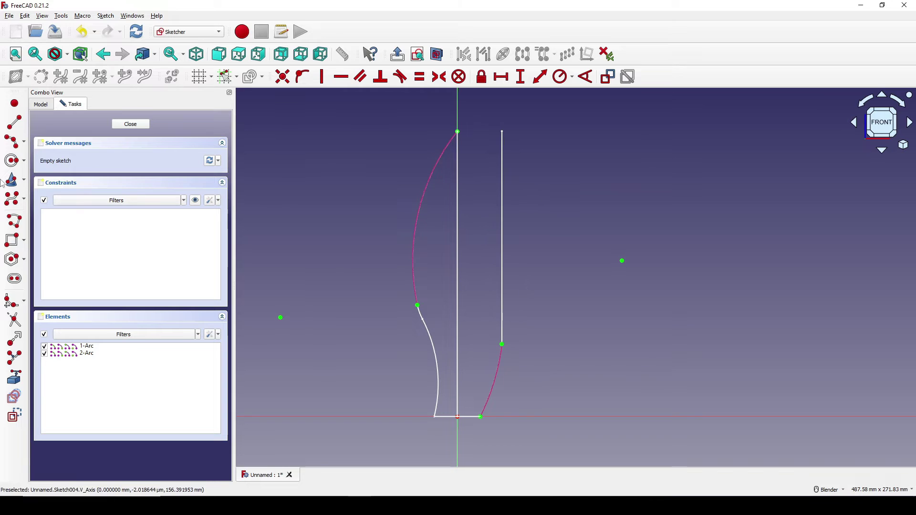
Step: Draw a three-point arc from the tip of the outline to the upper end of the linked lower arc, bulging towards the large arc
{"action": "left_click", "coordinate": [14, 142]}
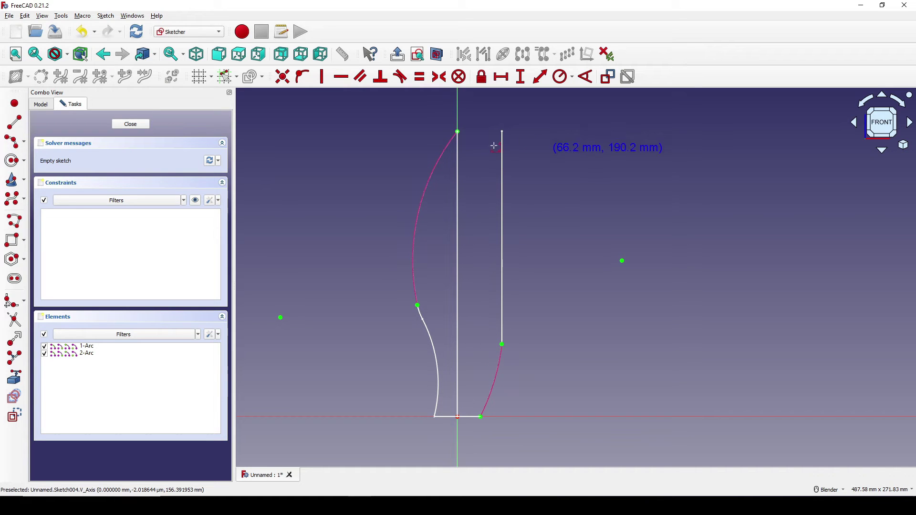
{"action": "left_click", "coordinate": [458, 131]}
{"action": "key", "text": "m"}
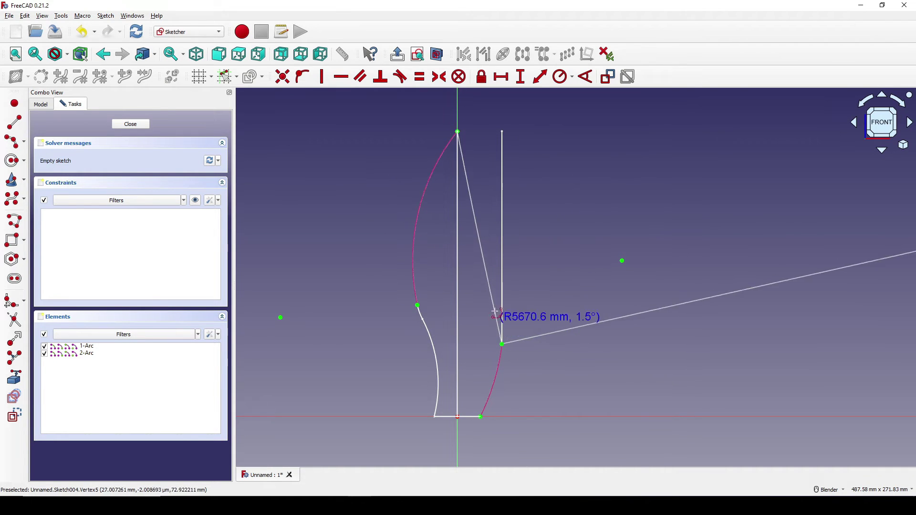
{"action": "left_click", "coordinate": [502, 344]}
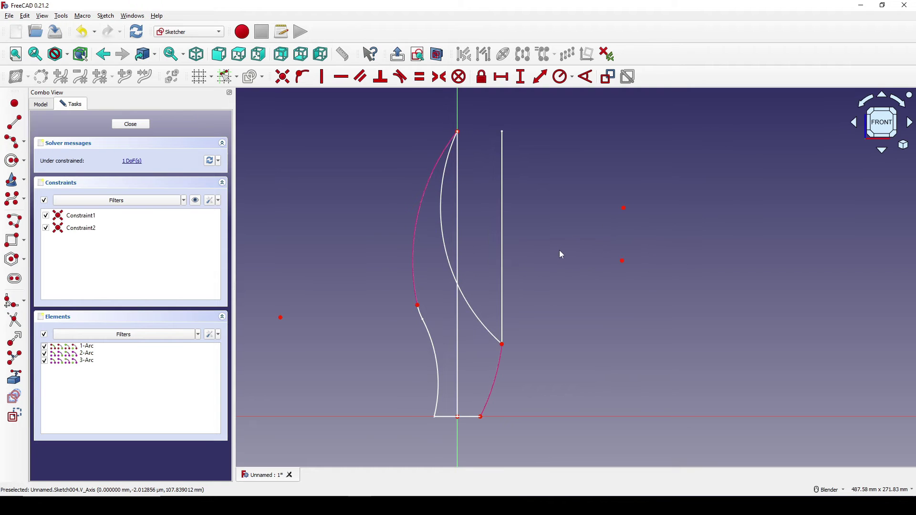
Step: Constrain the new arc tangent to the linked large upper arc at the tip
{"action": "scroll", "coordinate": [562, 255], "scroll_direction": "up", "scroll_amount": 1}
{"action": "left_click", "coordinate": [414, 221]}
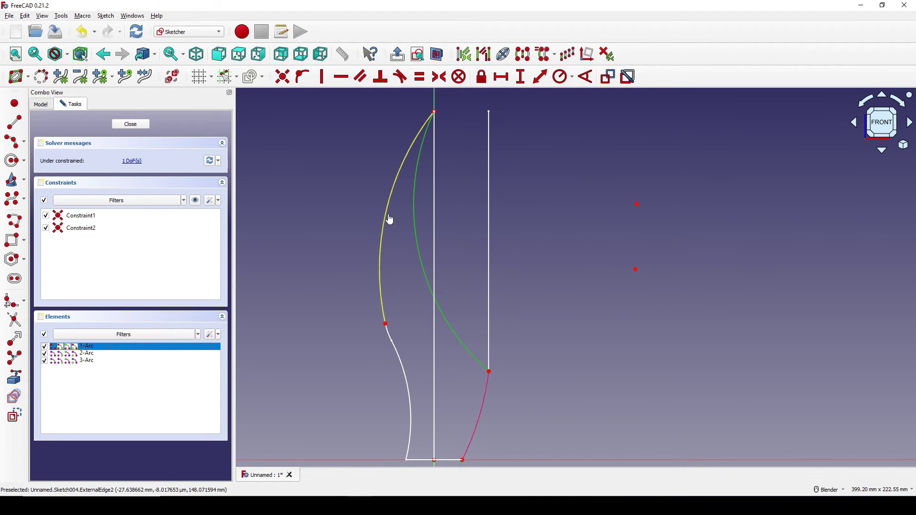
{"action": "left_click", "coordinate": [390, 219]}
{"action": "key", "text": "t"}
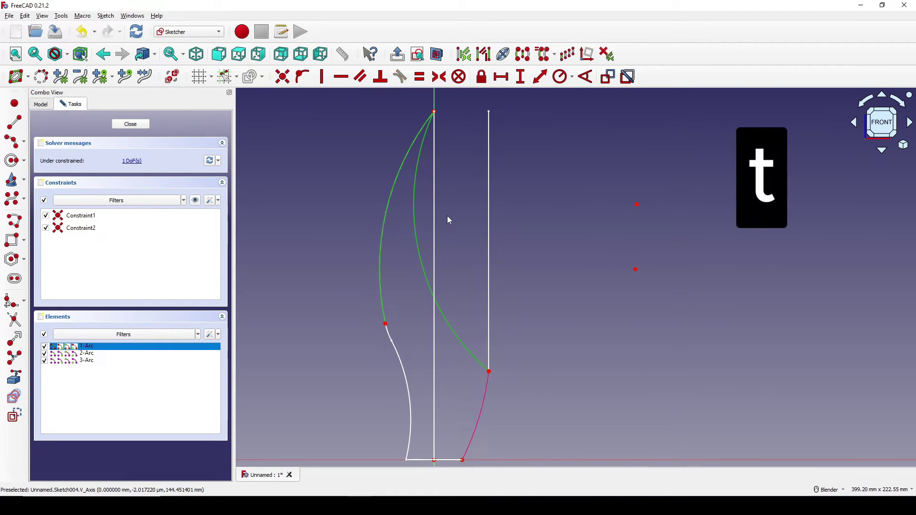
{"action": "scroll", "coordinate": [454, 213], "scroll_direction": "down", "scroll_amount": 1}
{"action": "scroll", "coordinate": [454, 243], "scroll_direction": "up", "scroll_amount": 2}
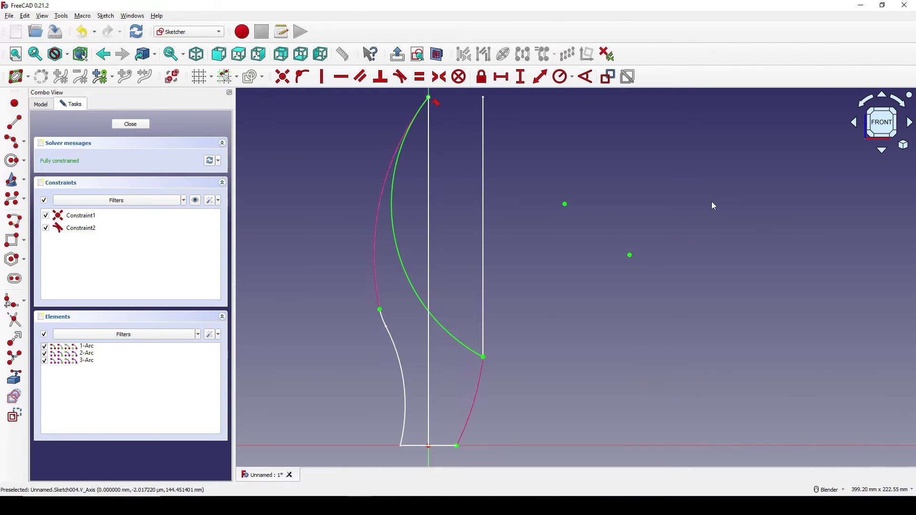
Step: Enclose the region on the concave side of the arc with three connected lines joining its two ends, and close the sketch
{"action": "scroll", "coordinate": [669, 217], "scroll_direction": "down", "scroll_amount": 1}
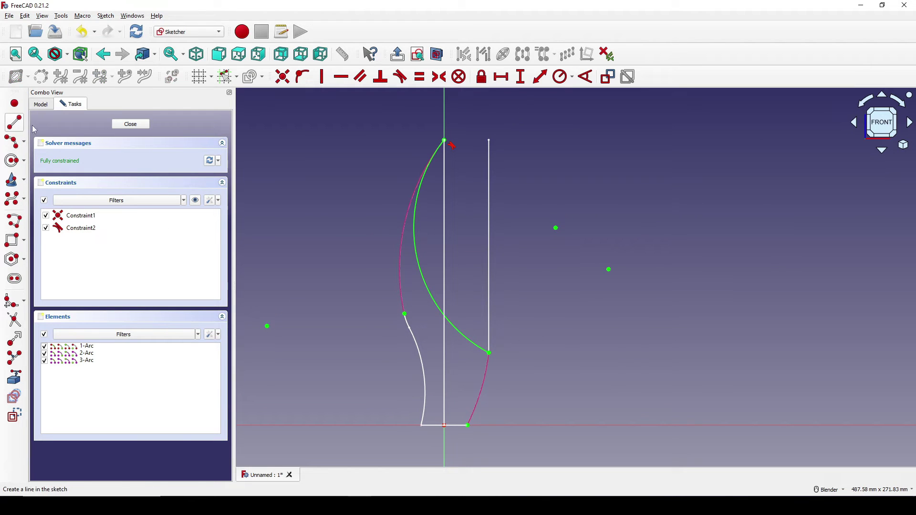
{"action": "left_click", "coordinate": [445, 139]}
{"action": "left_click", "coordinate": [521, 100]}
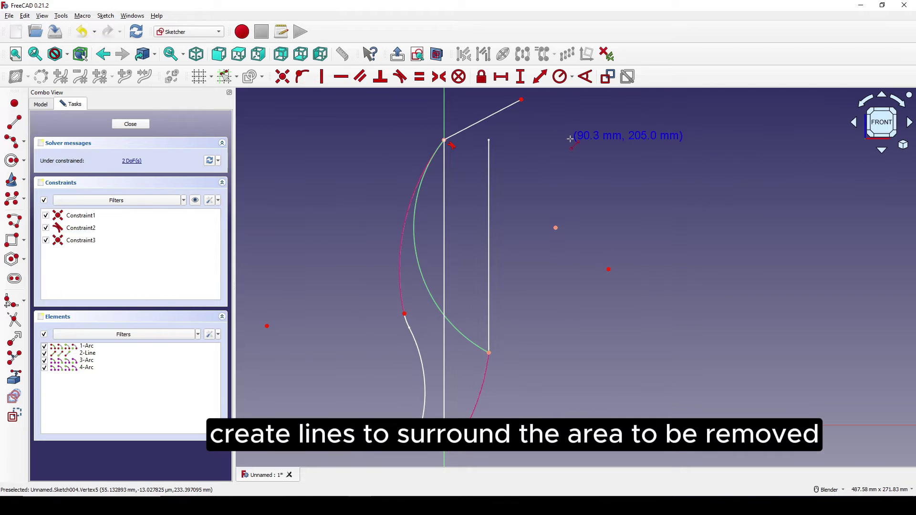
{"action": "left_click", "coordinate": [489, 353]}
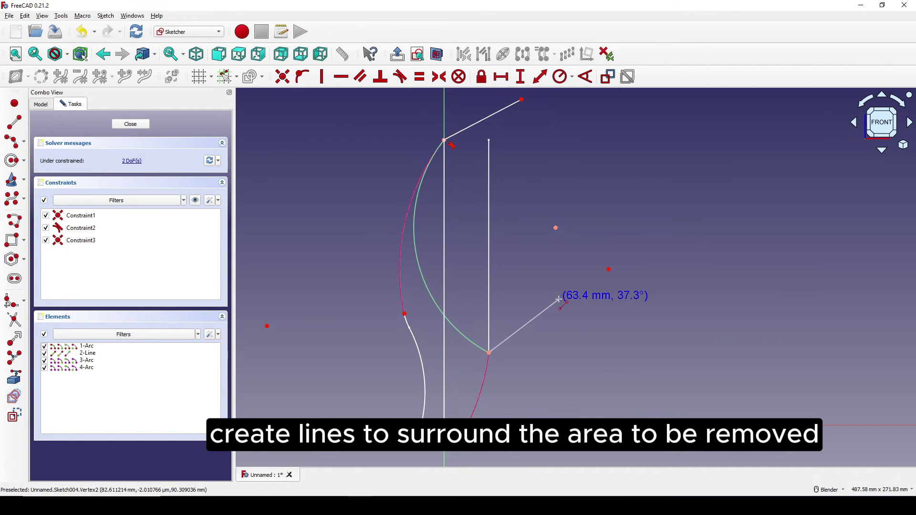
{"action": "left_click", "coordinate": [559, 300]}
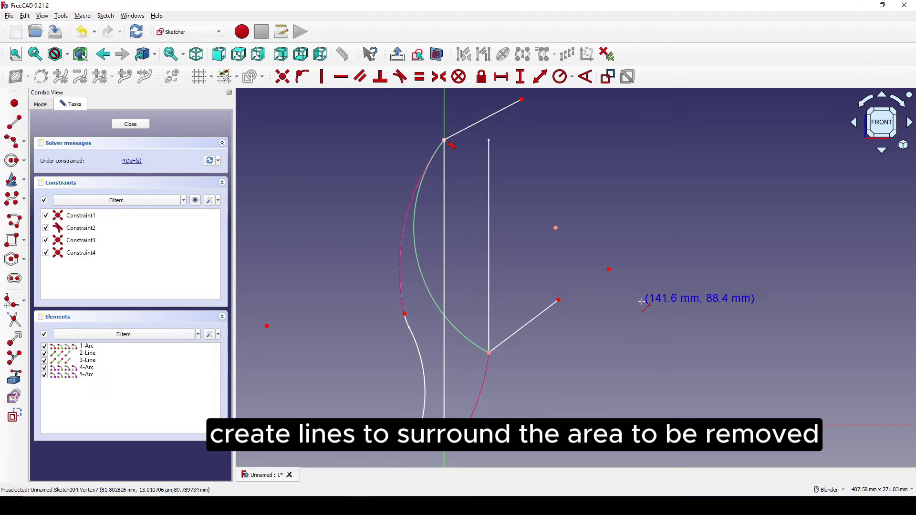
{"action": "left_click", "coordinate": [559, 300]}
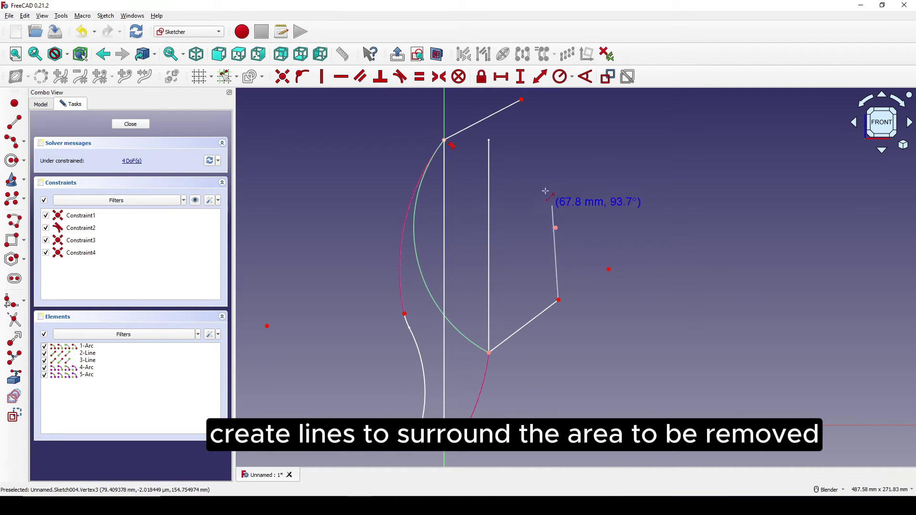
{"action": "left_click", "coordinate": [524, 100]}
{"action": "right_click", "coordinate": [643, 182]}
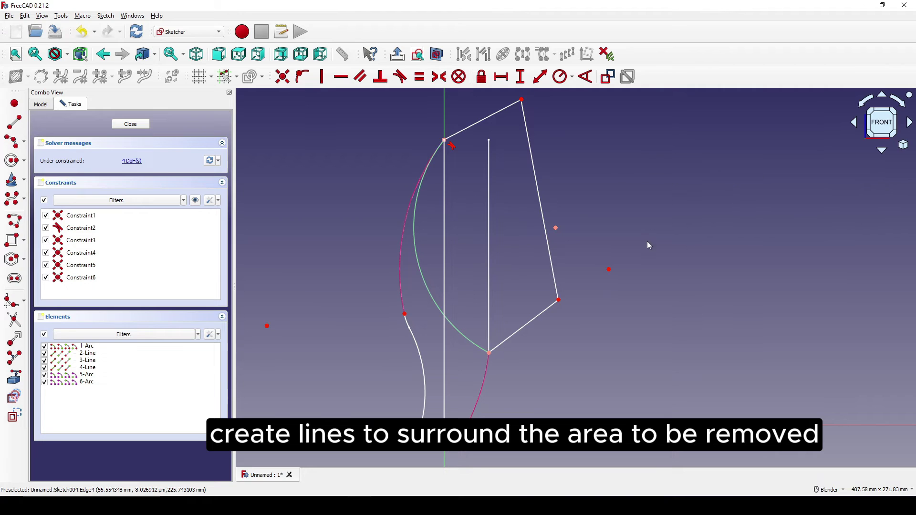
{"action": "scroll", "coordinate": [647, 242], "scroll_direction": "down", "scroll_amount": 1}
{"action": "scroll", "coordinate": [631, 239], "scroll_direction": "up", "scroll_amount": 1}
{"action": "middle_click_drag", "start_coordinate": [623, 243], "coordinate": [604, 262], "text": "shift"}
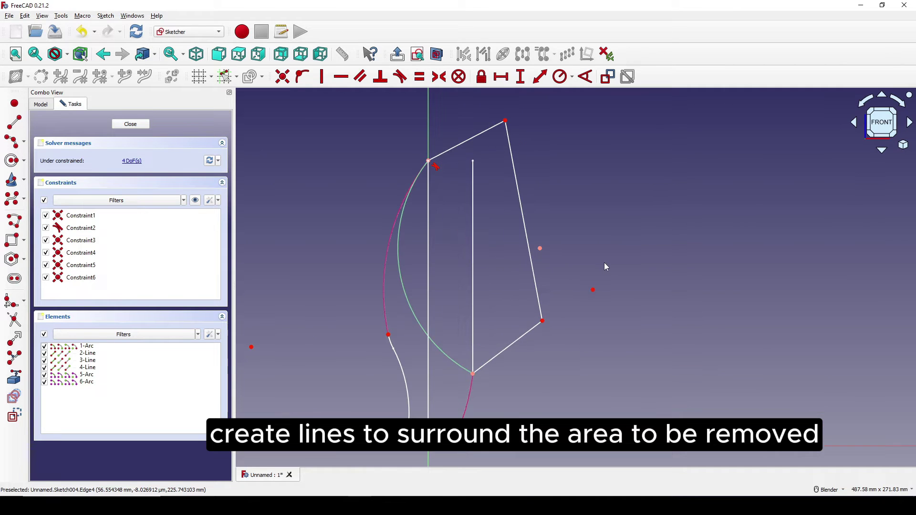
{"action": "left_click", "coordinate": [131, 125]}
Step: Show the curved array again alongside the closed cutting sketch in a 3D view
{"action": "mouse_move", "coordinate": [525, 305]}
{"action": "middle_mouse_down"}
{"action": "mouse_move", "coordinate": [542, 303]}
{"action": "mouse_move", "coordinate": [486, 341]}
{"action": "mouse_move", "coordinate": [560, 323]}
{"action": "mouse_move", "coordinate": [551, 292]}
{"action": "mouse_move", "coordinate": [563, 377]}
{"action": "mouse_move", "coordinate": [590, 416]}
{"action": "mouse_move", "coordinate": [575, 319]}
{"action": "mouse_move", "coordinate": [535, 296]}
{"action": "middle_mouse_up"}
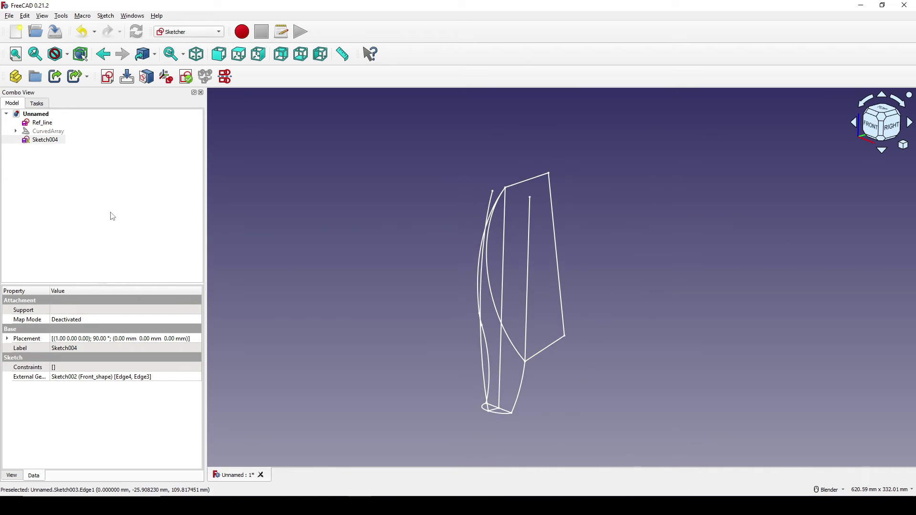
{"action": "left_click", "coordinate": [47, 131]}
{"action": "key", "text": "space"}
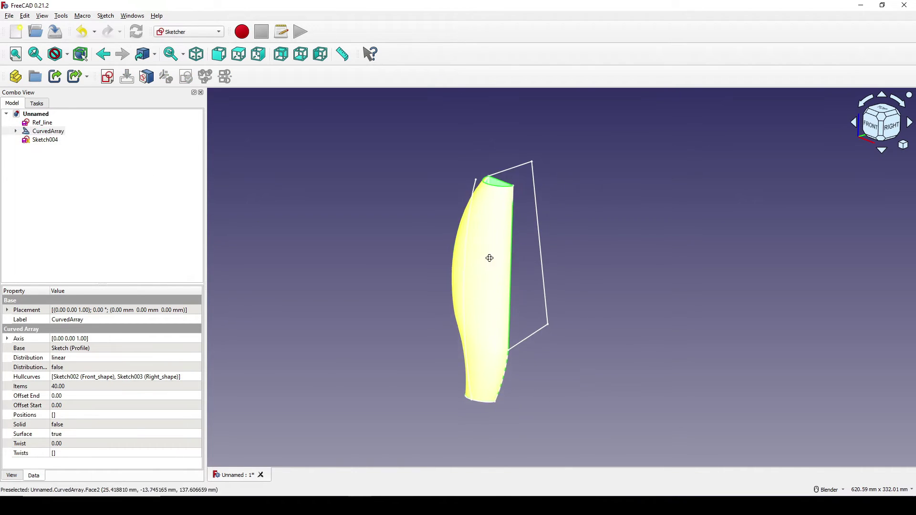
{"action": "scroll", "coordinate": [555, 259], "scroll_direction": "up", "scroll_amount": 2}
{"action": "left_click", "coordinate": [619, 241]}
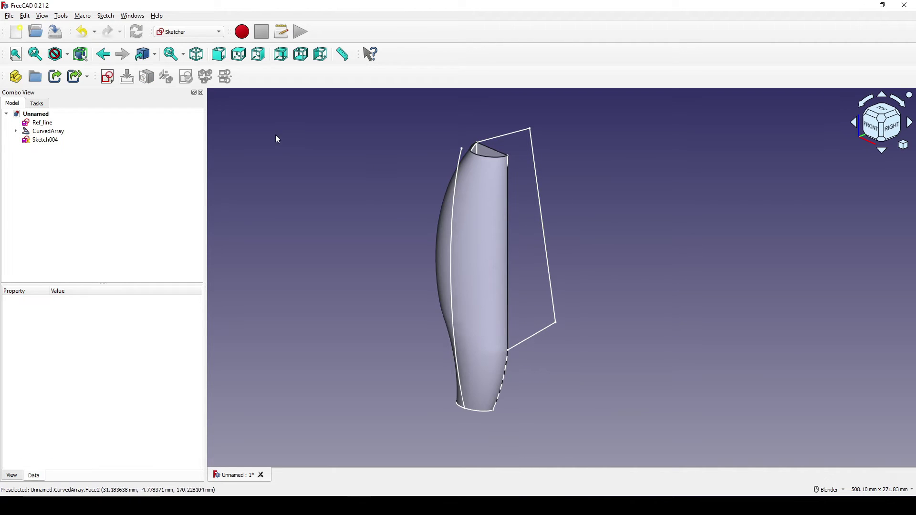
Step: In the Part workbench, extrude Sketch004 symmetrically along its normal as a solid with a length of 100 mm
{"action": "left_click", "coordinate": [176, 32]}
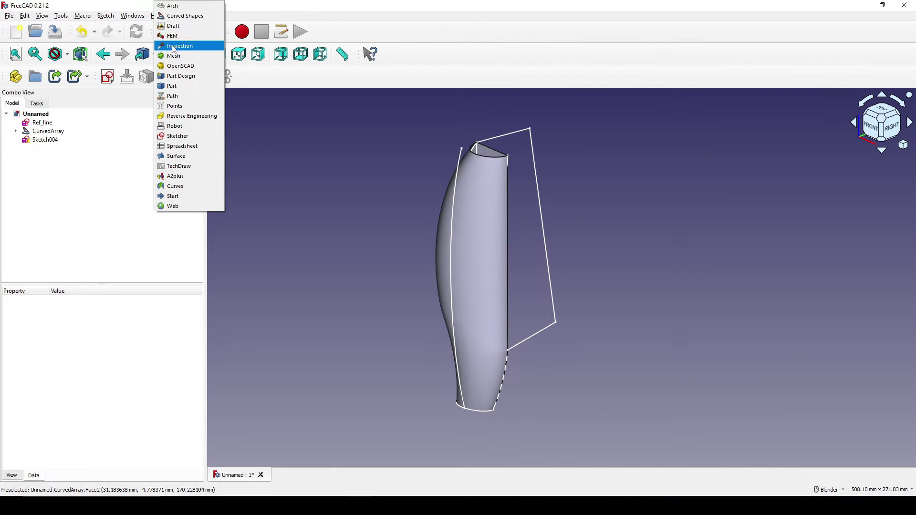
{"action": "left_click", "coordinate": [171, 86]}
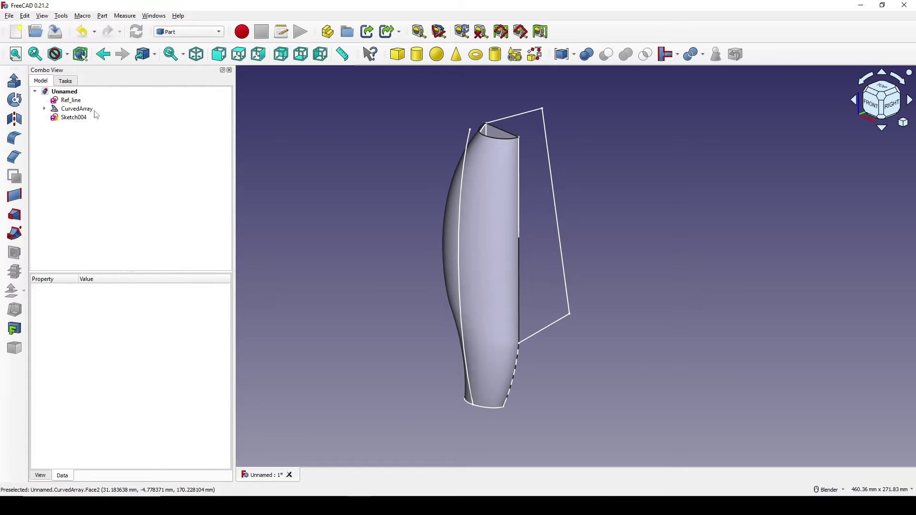
{"action": "left_click", "coordinate": [77, 117]}
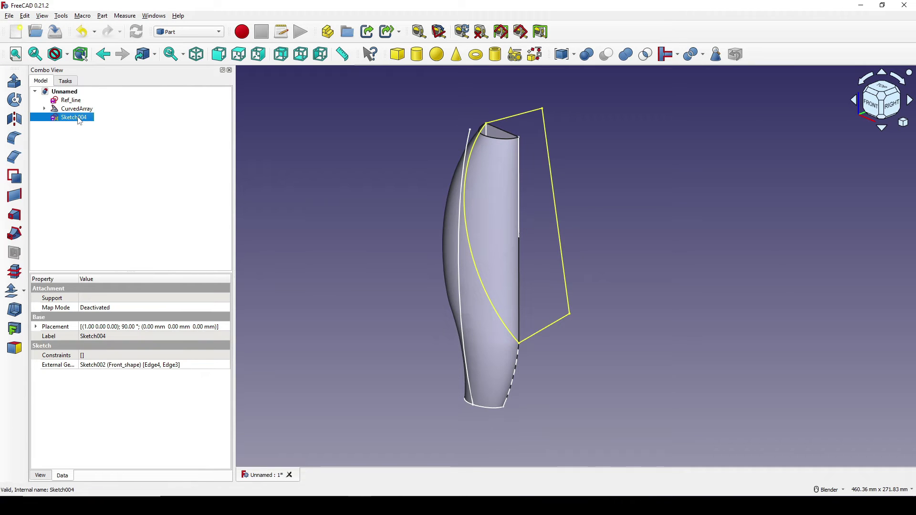
{"action": "left_click", "coordinate": [14, 81]}
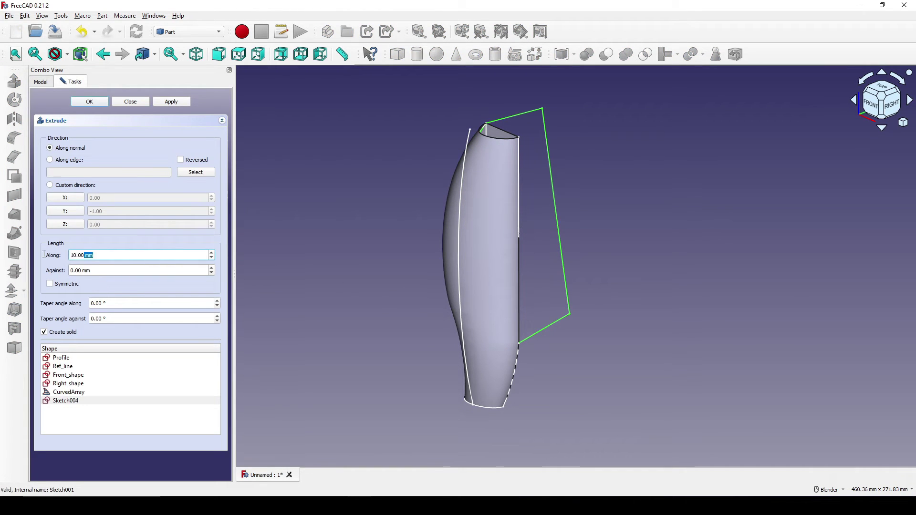
{"action": "left_click_drag", "start_coordinate": [44, 254], "coordinate": [15, 259]}
{"action": "left_click", "coordinate": [66, 286]}
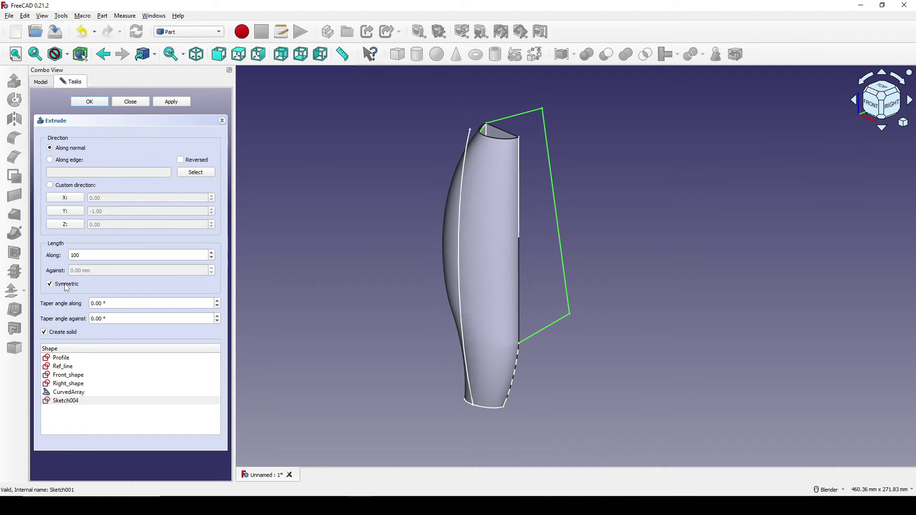
{"action": "left_click", "coordinate": [95, 102]}
Step: Cut the extruded solid from the curved array, continuing with non-solids, and inspect the sliced shape
{"action": "middle_click_drag", "start_coordinate": [260, 186], "coordinate": [470, 314]}
{"action": "left_click", "coordinate": [434, 313]}
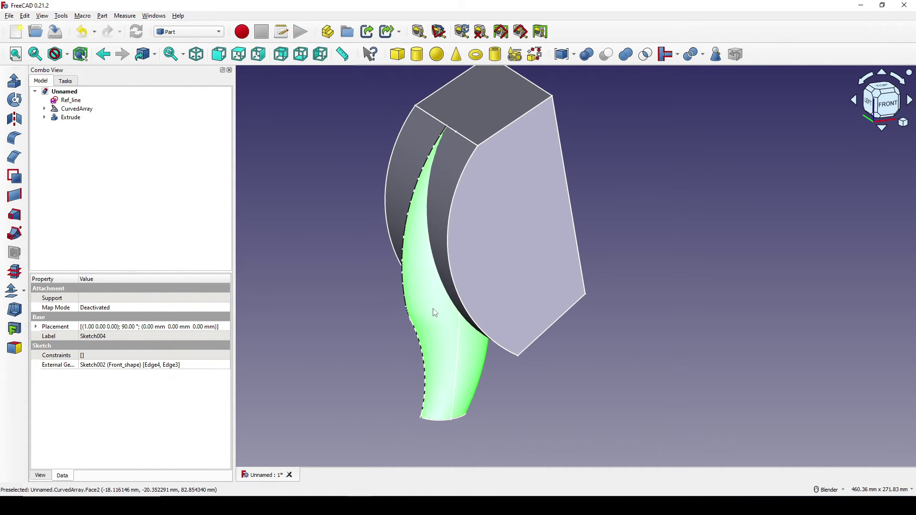
{"action": "left_click", "coordinate": [532, 246], "text": "ctrl"}
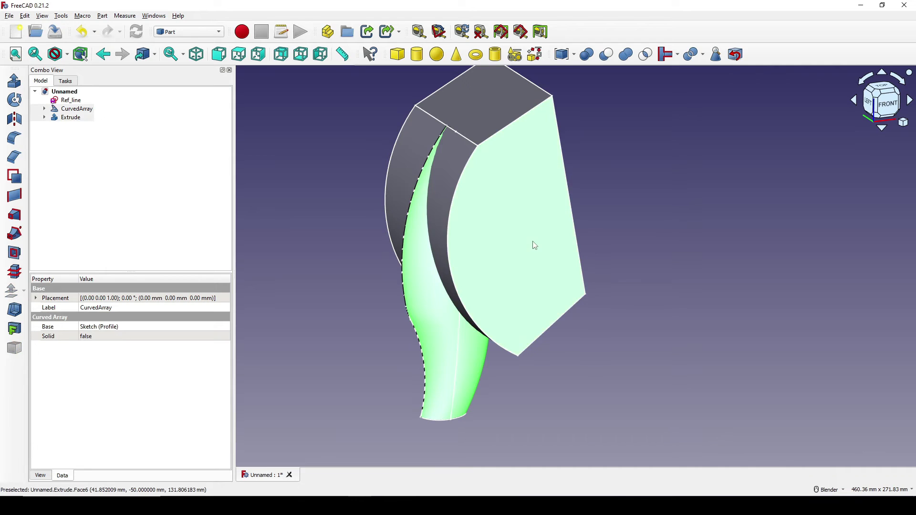
{"action": "left_click", "coordinate": [631, 58]}
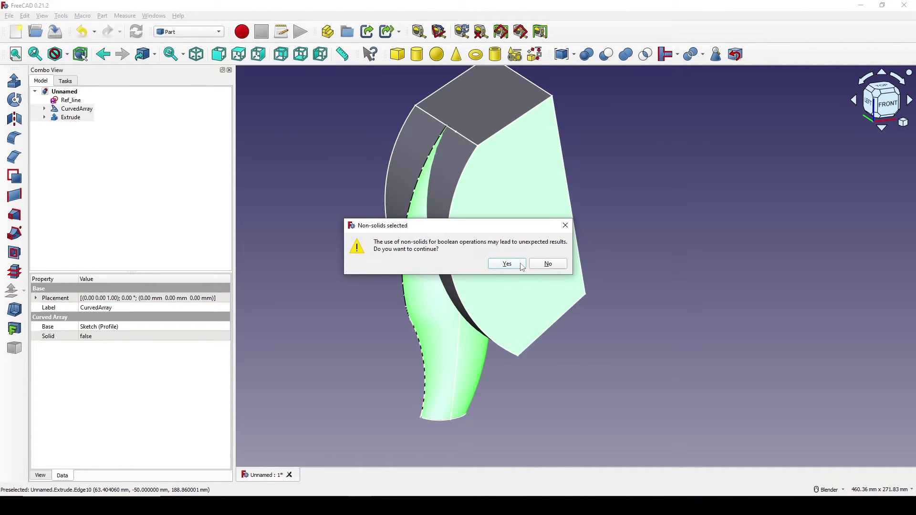
{"action": "left_click", "coordinate": [521, 264]}
{"action": "middle_click_drag", "start_coordinate": [521, 265], "coordinate": [470, 304]}
{"action": "left_click", "coordinate": [567, 280]}
{"action": "scroll", "coordinate": [567, 280], "scroll_direction": "up", "scroll_amount": 1}
{"action": "middle_click_drag", "start_coordinate": [568, 280], "coordinate": [560, 284], "text": "shift"}
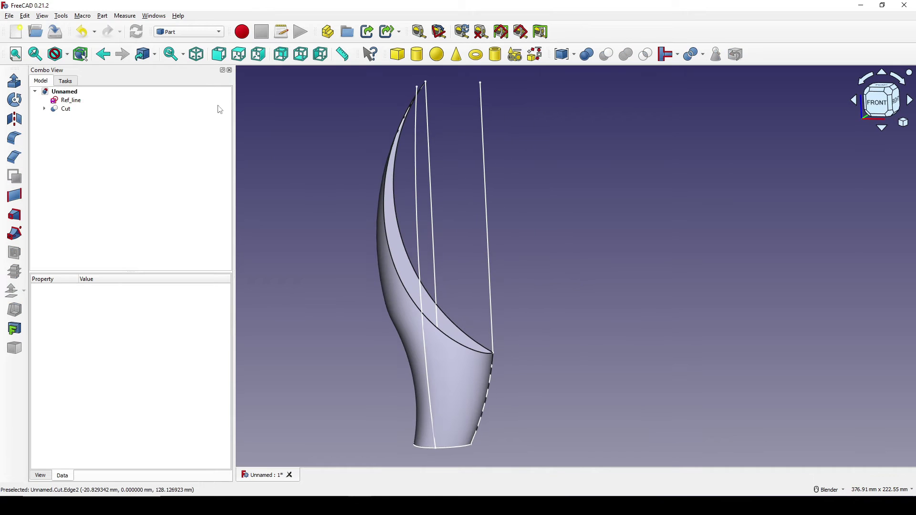
Step: Switch to the Sketcher workbench and hide the Profile, Front_shape and Right_shape sketches inside the cut's curved array
{"action": "left_click", "coordinate": [203, 32]}
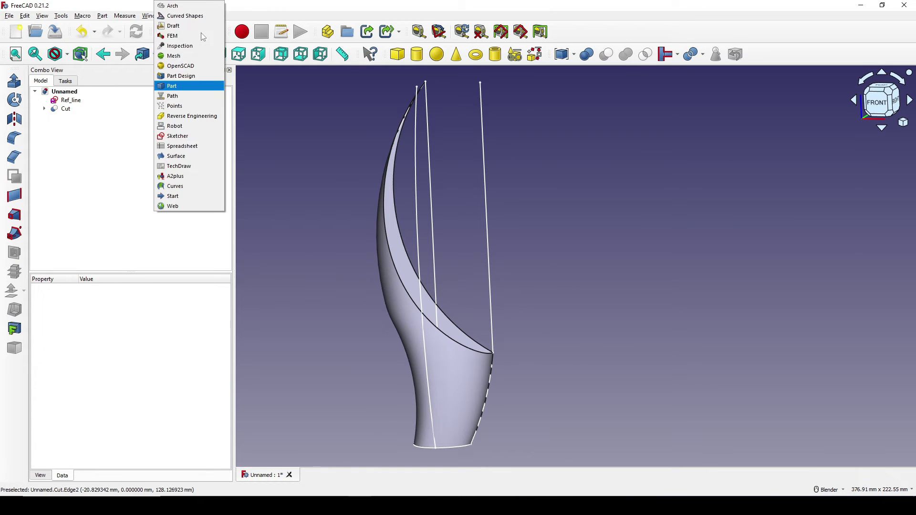
{"action": "left_click", "coordinate": [190, 136]}
{"action": "scroll", "coordinate": [384, 236], "scroll_direction": "down", "scroll_amount": 2}
{"action": "middle_click_drag", "start_coordinate": [380, 240], "coordinate": [386, 236], "text": "shift"}
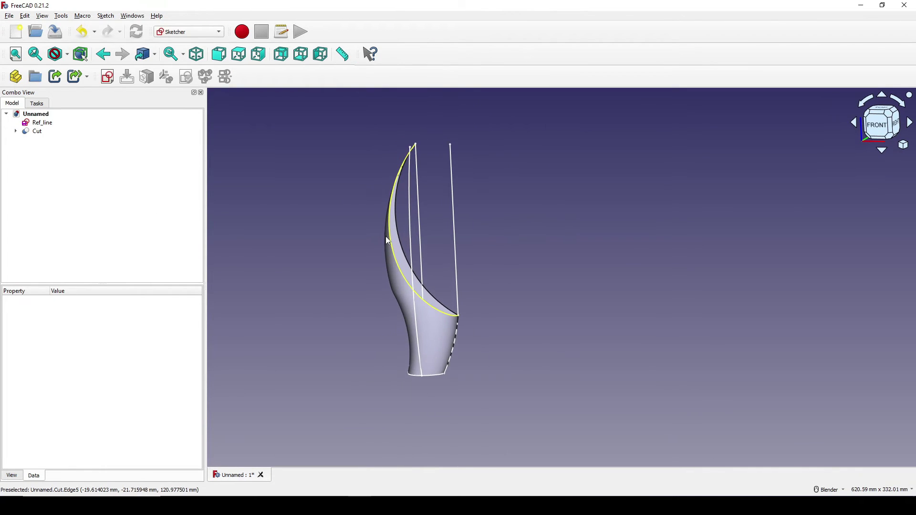
{"action": "scroll", "coordinate": [385, 236], "scroll_direction": "up", "scroll_amount": 1}
{"action": "left_click", "coordinate": [16, 131]}
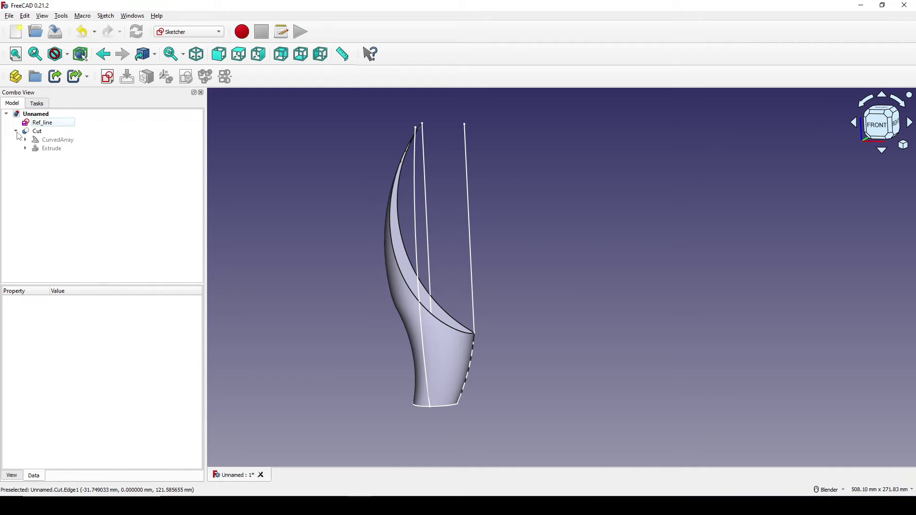
{"action": "left_click", "coordinate": [26, 139]}
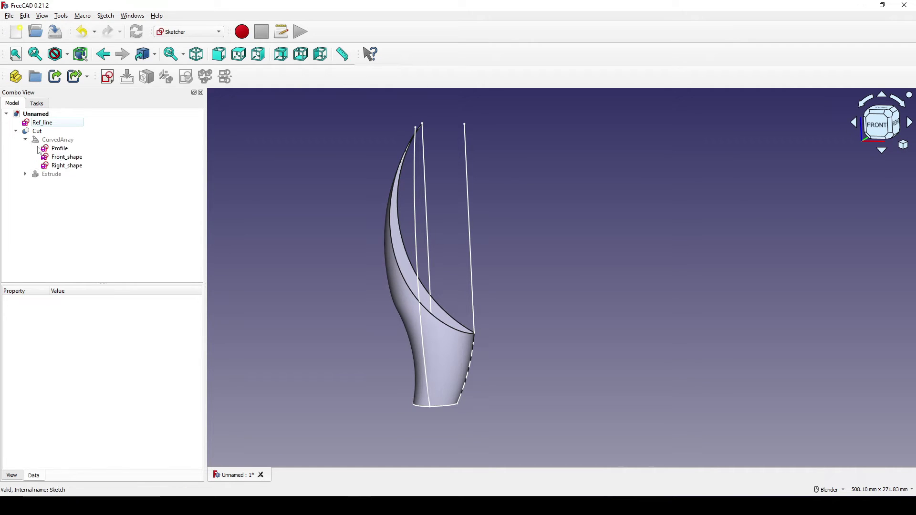
{"action": "left_click", "coordinate": [56, 149]}
{"action": "left_click", "coordinate": [67, 165], "text": "shift"}
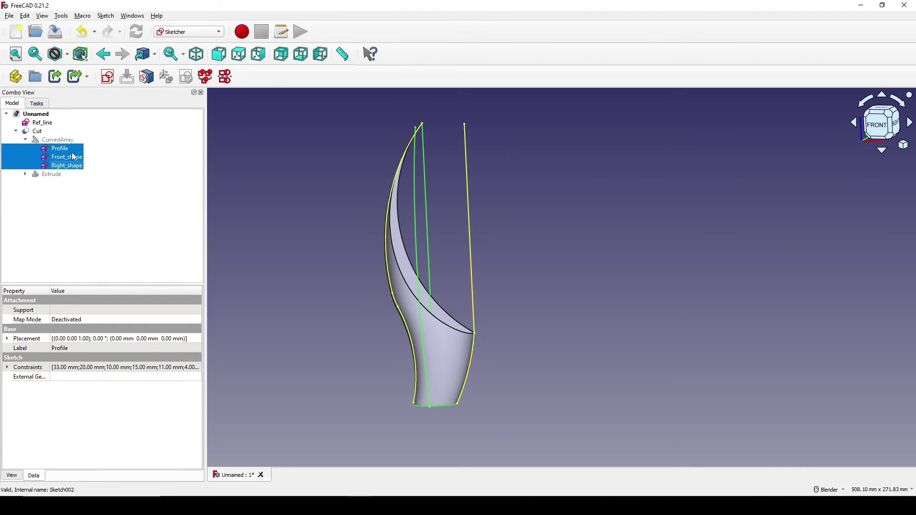
{"action": "key", "text": "space"}
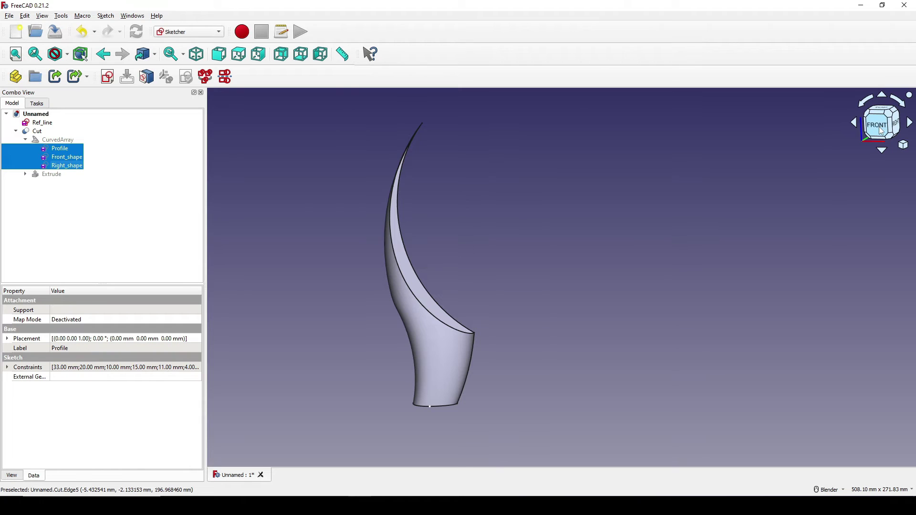
Step: Create a new sketch on the XZ plane from the front view and show the cut shape in section view
{"action": "left_click", "coordinate": [880, 126]}
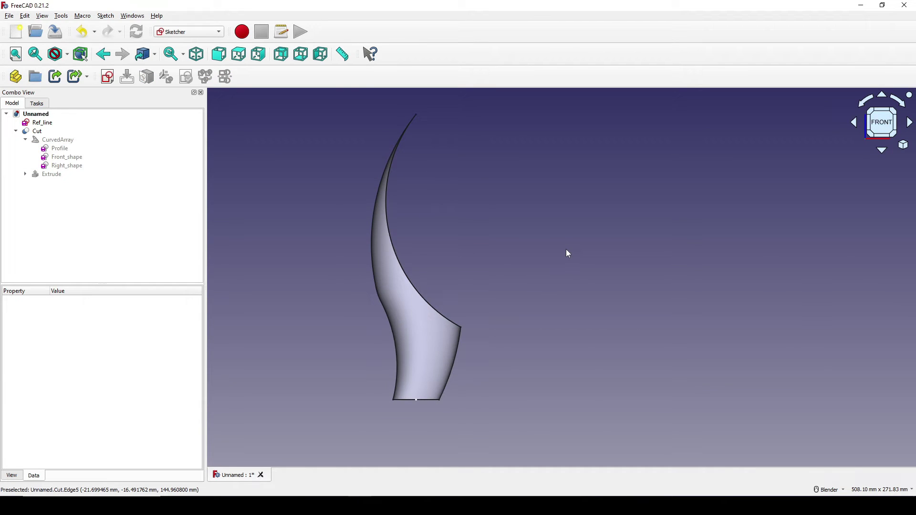
{"action": "left_click", "coordinate": [108, 77]}
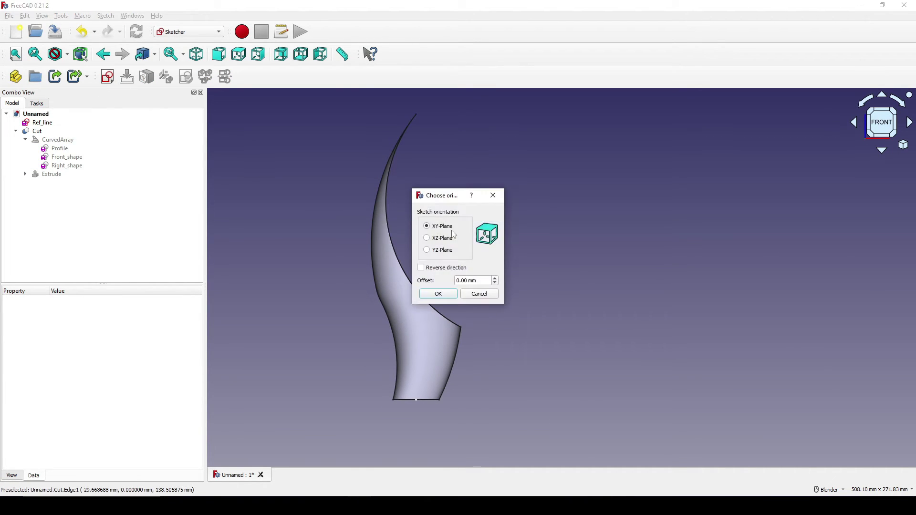
{"action": "left_click", "coordinate": [439, 294]}
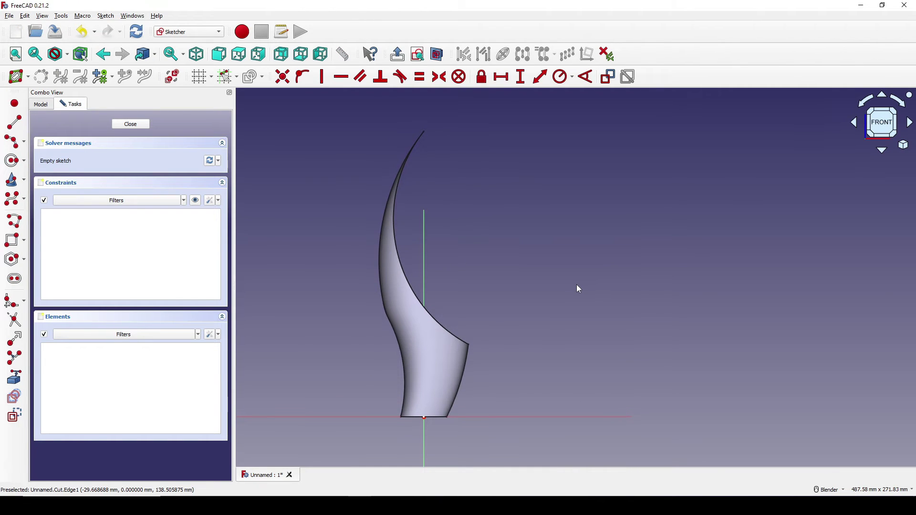
{"action": "left_click", "coordinate": [438, 60]}
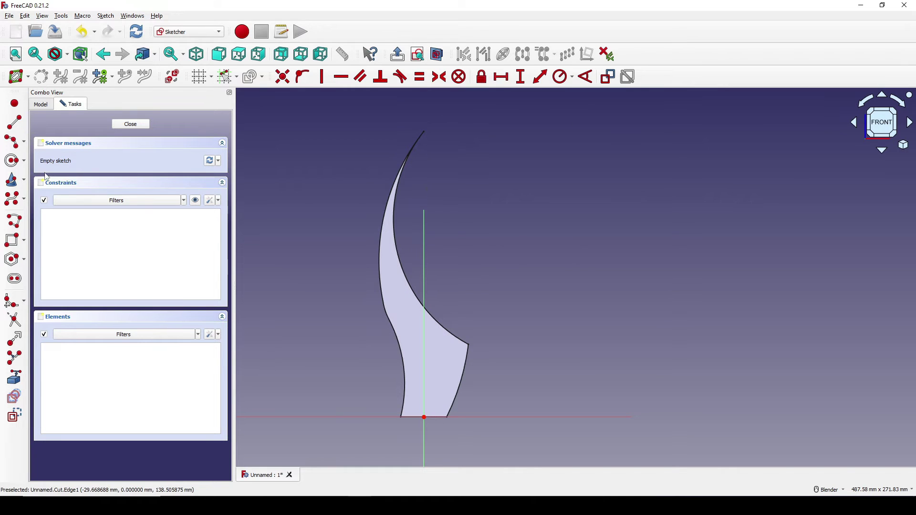
Step: Sketch a slanted line about 103 mm long crossing the middle of the curved shape, rising from its outer left side
{"action": "left_click", "coordinate": [14, 122]}
{"action": "left_click", "coordinate": [334, 327]}
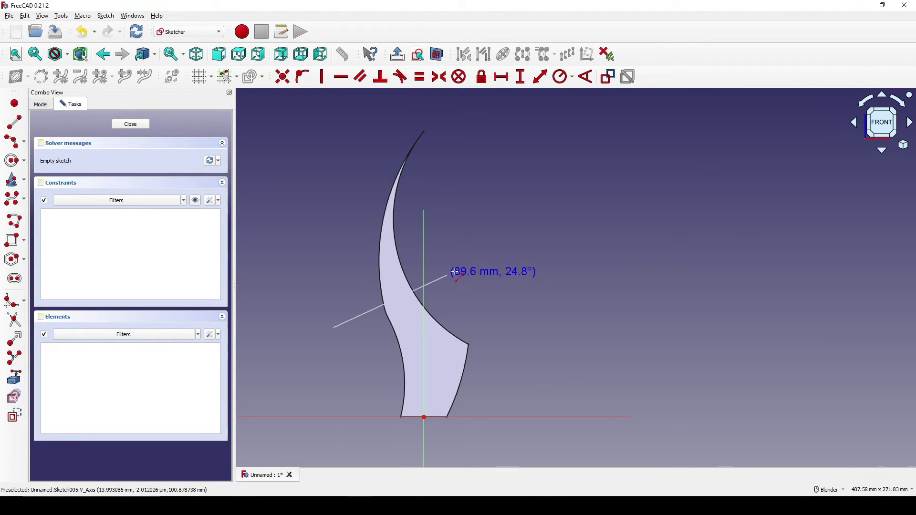
{"action": "left_click", "coordinate": [464, 267]}
{"action": "middle_click_drag", "start_coordinate": [527, 289], "coordinate": [531, 275], "text": "shift"}
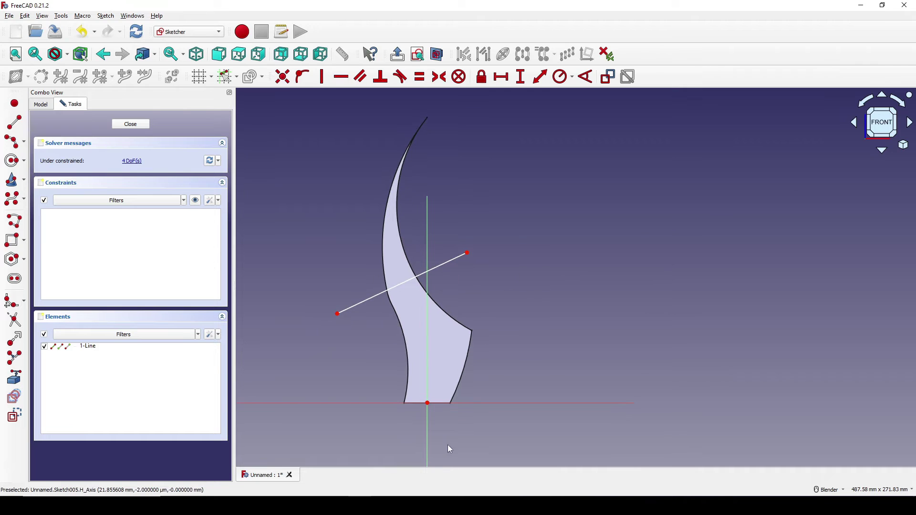
Step: Constrain the slanted line to a length of 70 mm and an angle of 55° to the vertical axis
{"action": "left_click", "coordinate": [445, 263]}
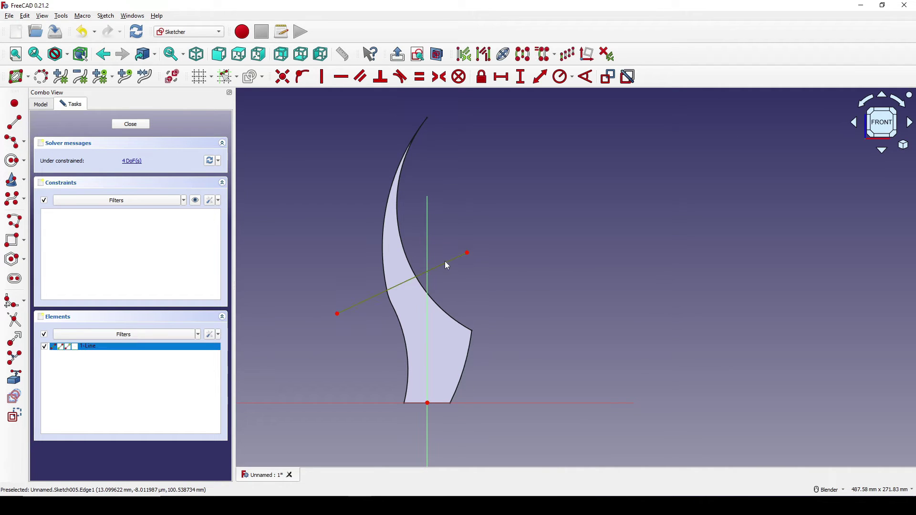
{"action": "left_click", "coordinate": [541, 76]}
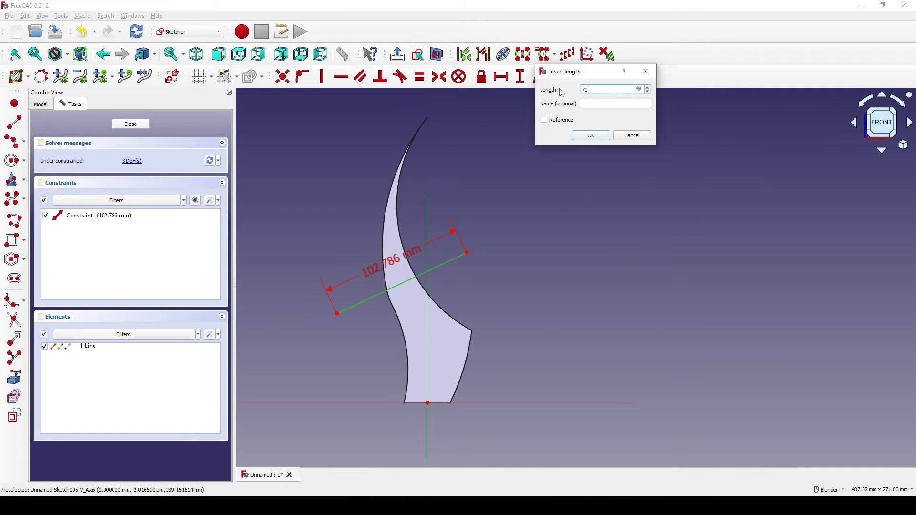
{"action": "key", "text": "Return"}
{"action": "left_click", "coordinate": [414, 286]}
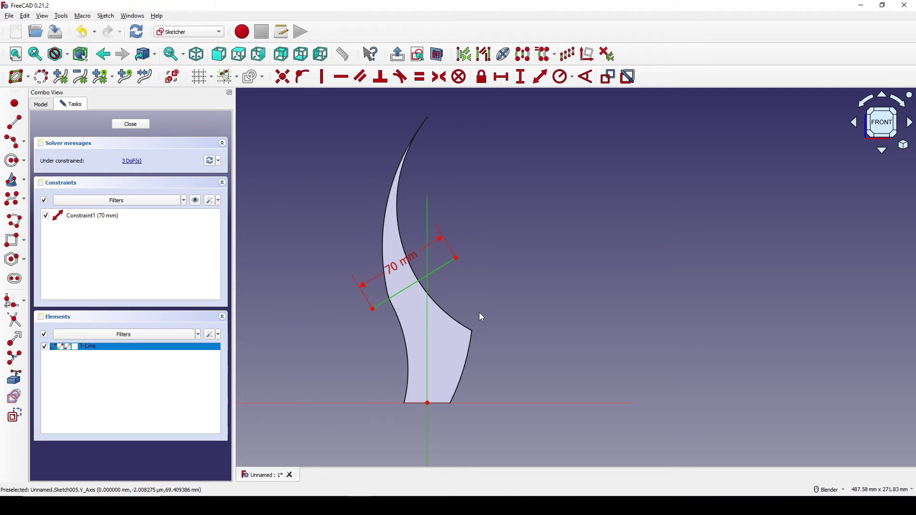
{"action": "key", "text": "k"}
{"action": "key", "text": "a"}
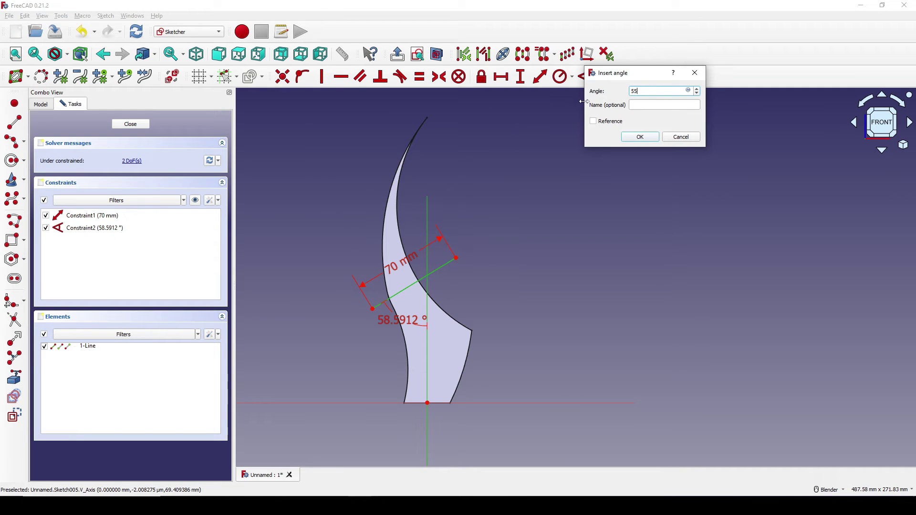
{"action": "left_click", "coordinate": [640, 136]}
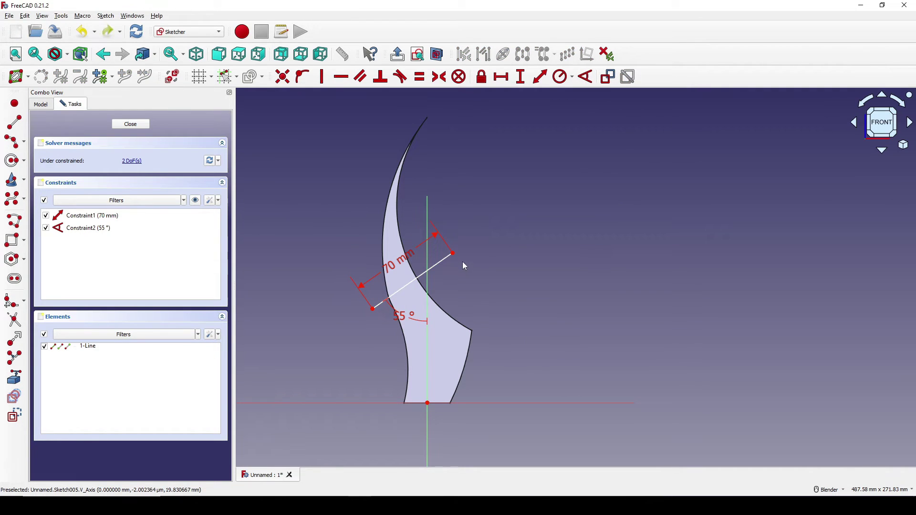
Step: Constrain the line's upper endpoint 100 mm vertically and its lower endpoint 45 mm horizontally from the origin, and close the sketch
{"action": "left_click", "coordinate": [453, 253]}
{"action": "key", "text": "i"}
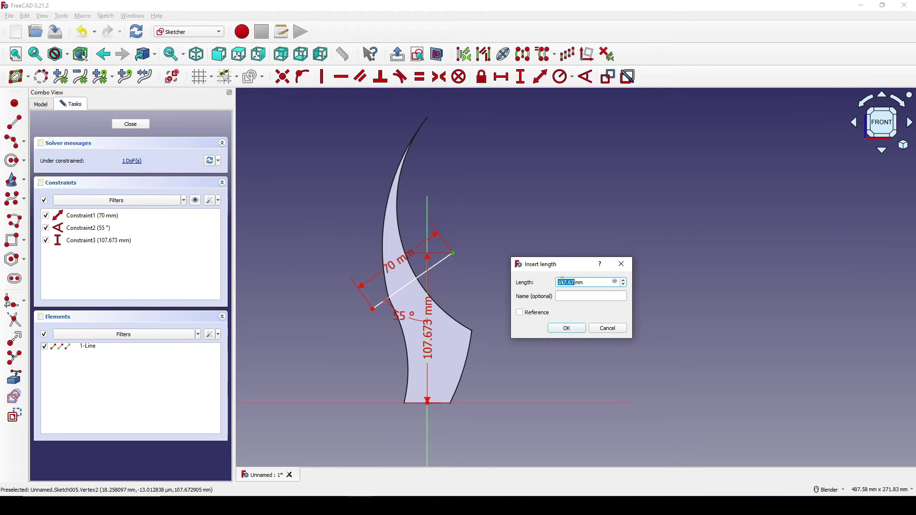
{"action": "key", "text": "Return"}
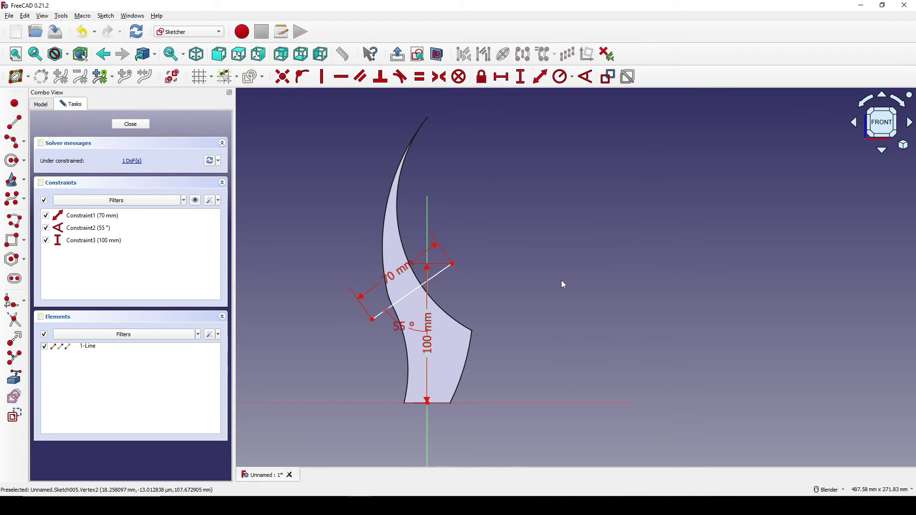
{"action": "left_click_drag", "start_coordinate": [428, 333], "coordinate": [529, 333]}
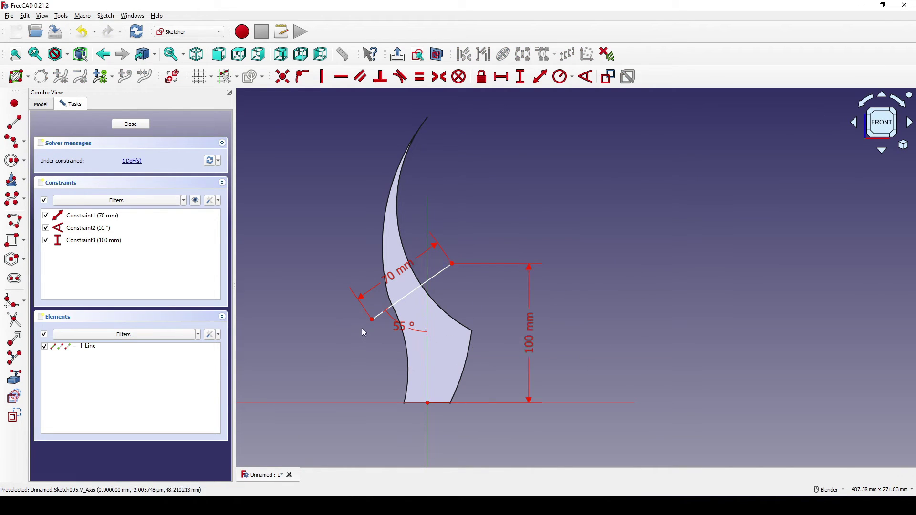
{"action": "left_click", "coordinate": [372, 320]}
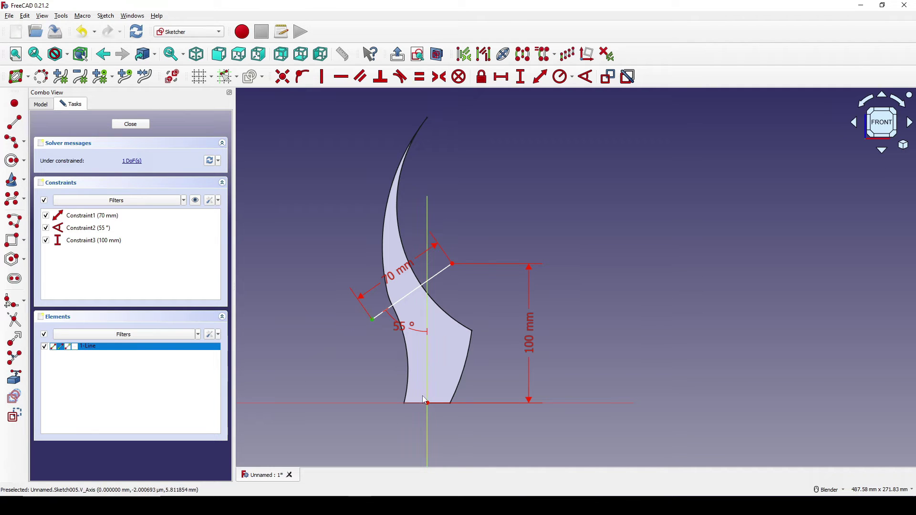
{"action": "key", "text": "l"}
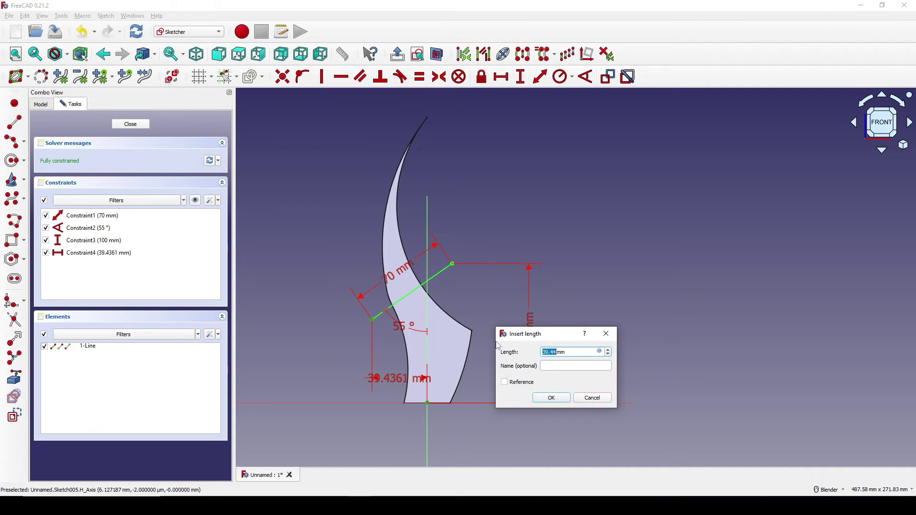
{"action": "key", "text": "Return"}
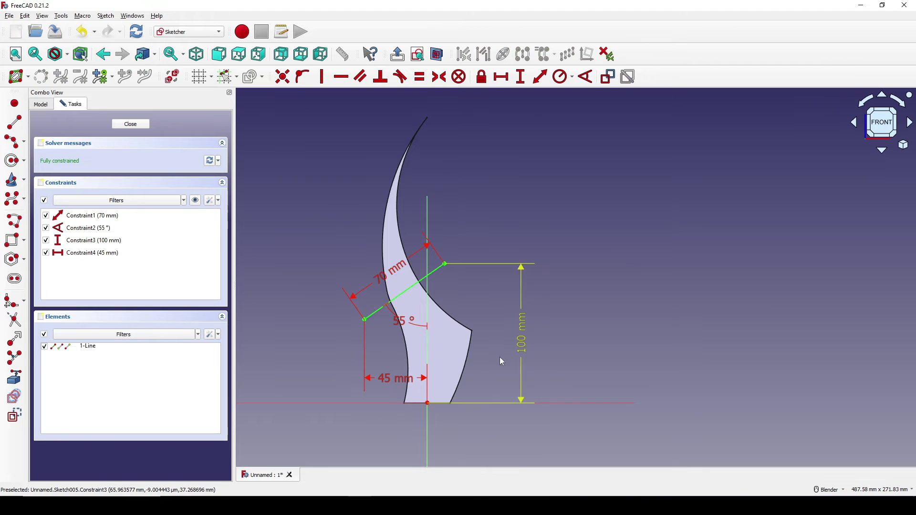
{"action": "middle_click_drag", "start_coordinate": [611, 313], "coordinate": [626, 292], "text": "shift"}
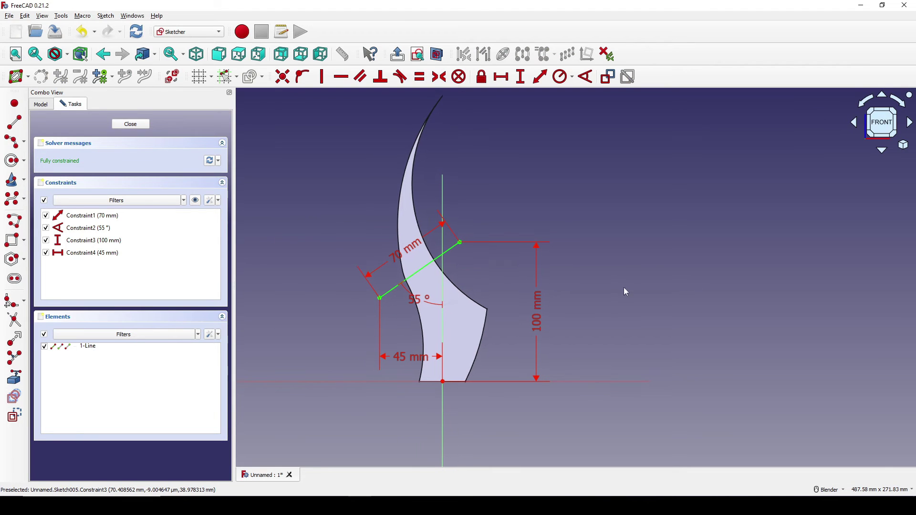
{"action": "left_click", "coordinate": [132, 126]}
Step: In the Part workbench, extrude Sketch005 symmetrically along its normal to a length of 100 mm without creating a solid
{"action": "middle_click_drag", "start_coordinate": [491, 305], "coordinate": [431, 329]}
{"action": "scroll", "coordinate": [466, 315], "scroll_direction": "up", "scroll_amount": 1}
{"action": "mouse_move", "coordinate": [532, 279]}
{"action": "middle_mouse_down", "text": "shift"}
{"action": "mouse_move", "coordinate": [543, 319]}
{"action": "mouse_move", "coordinate": [534, 315]}
{"action": "middle_mouse_up", "text": "shift"}
{"action": "scroll", "coordinate": [542, 319], "scroll_direction": "down", "scroll_amount": 1}
{"action": "middle_click_drag", "start_coordinate": [569, 292], "coordinate": [545, 290], "text": "shift"}
{"action": "left_click", "coordinate": [52, 186]}
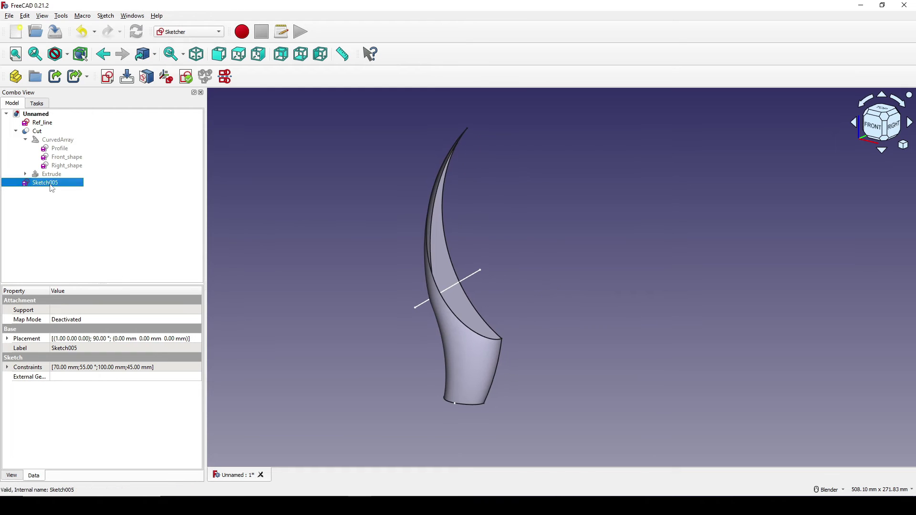
{"action": "left_click", "coordinate": [189, 31]}
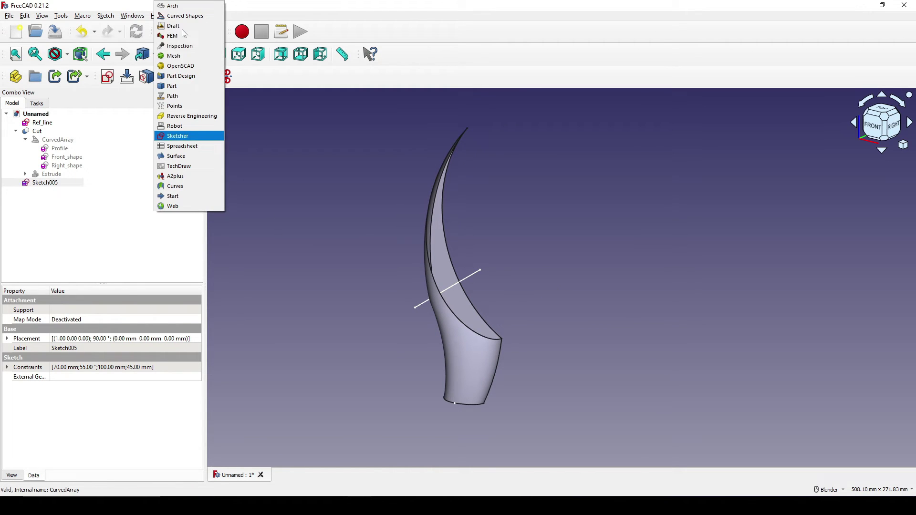
{"action": "left_click", "coordinate": [175, 86]}
{"action": "left_click", "coordinate": [14, 81]}
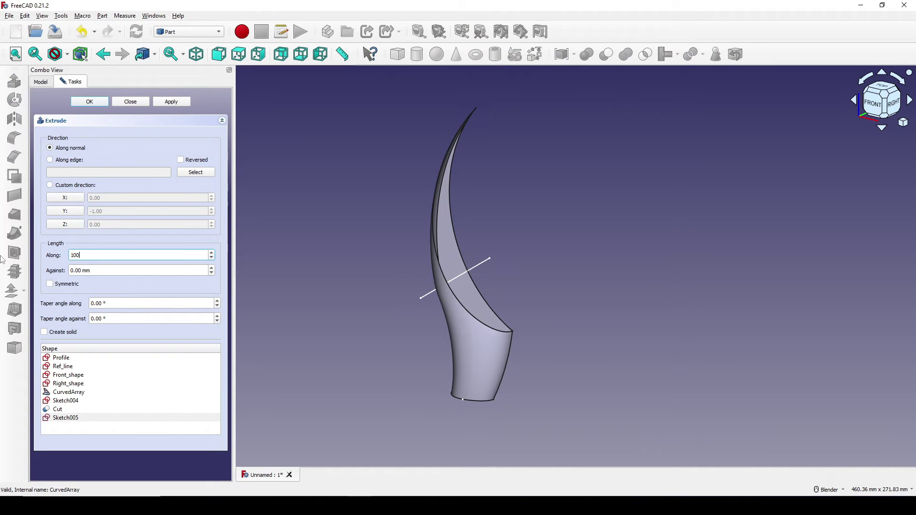
{"action": "left_click", "coordinate": [61, 289]}
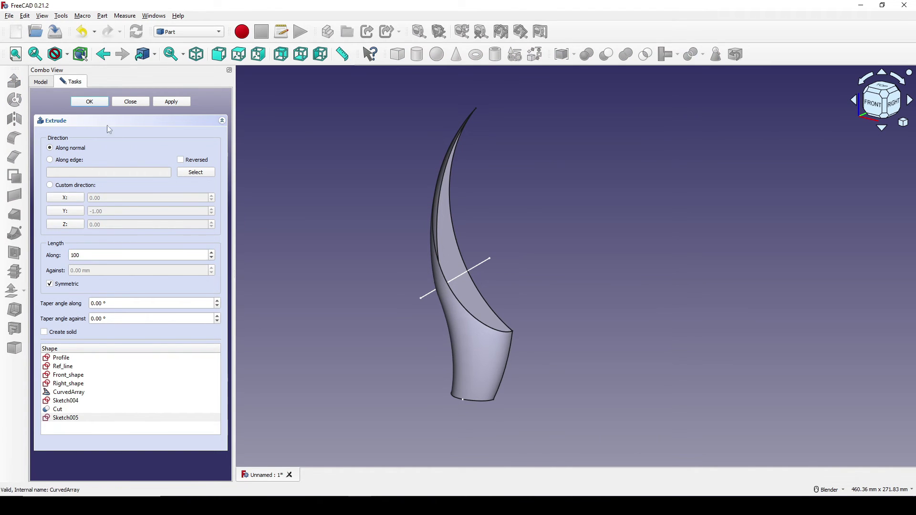
{"action": "left_click", "coordinate": [91, 102]}
Step: Split the Cut shape with the Extrude001 surface using Slice to compound, and inspect the dividing edge
{"action": "middle_click_drag", "start_coordinate": [463, 296], "coordinate": [465, 318]}
{"action": "scroll", "coordinate": [465, 318], "scroll_direction": "up", "scroll_amount": 2}
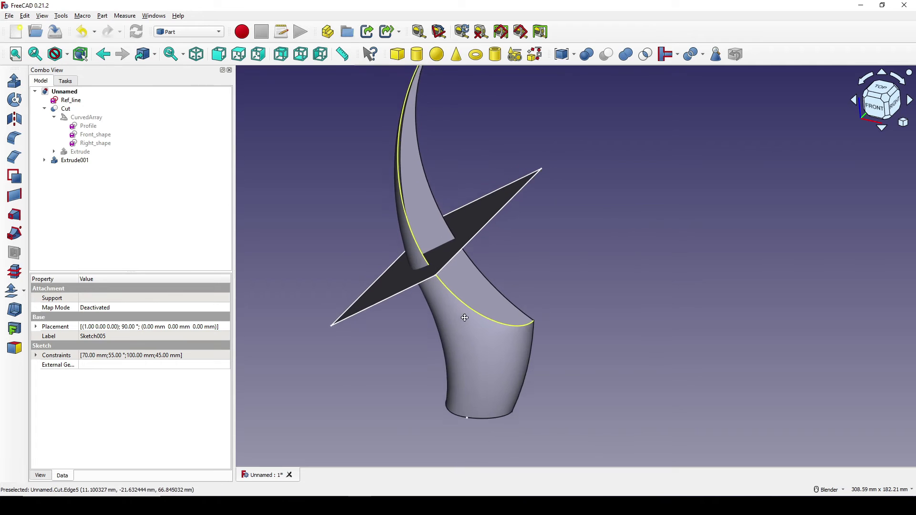
{"action": "left_click", "coordinate": [472, 343]}
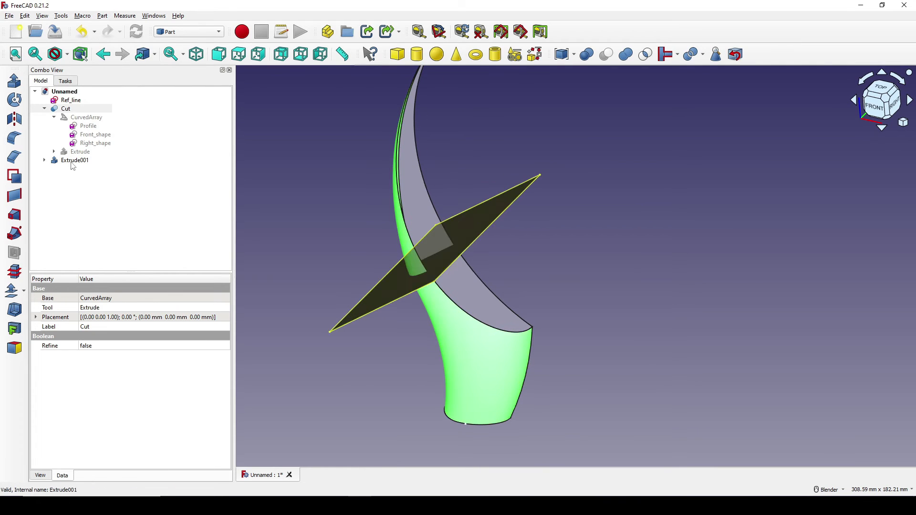
{"action": "left_click", "coordinate": [71, 163], "text": "ctrl"}
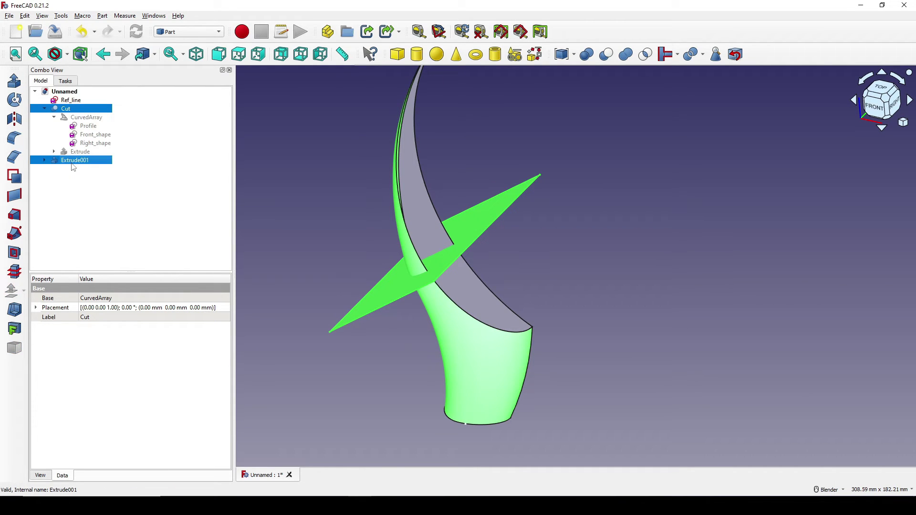
{"action": "left_click", "coordinate": [103, 18]}
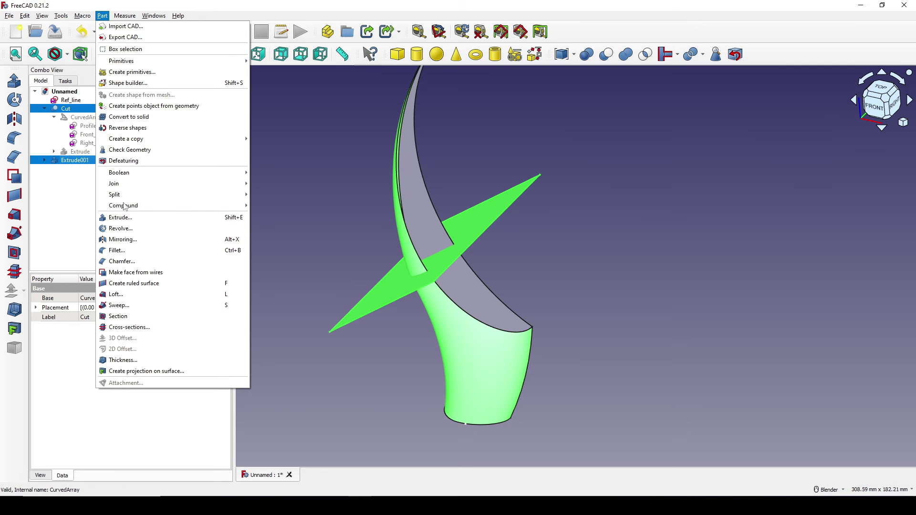
{"action": "mouse_move", "coordinate": [125, 198]}
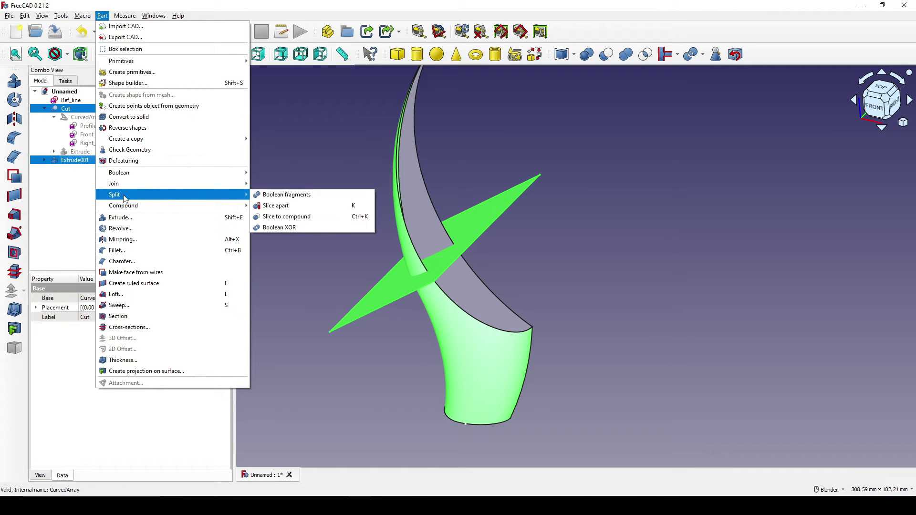
{"action": "left_click", "coordinate": [324, 221]}
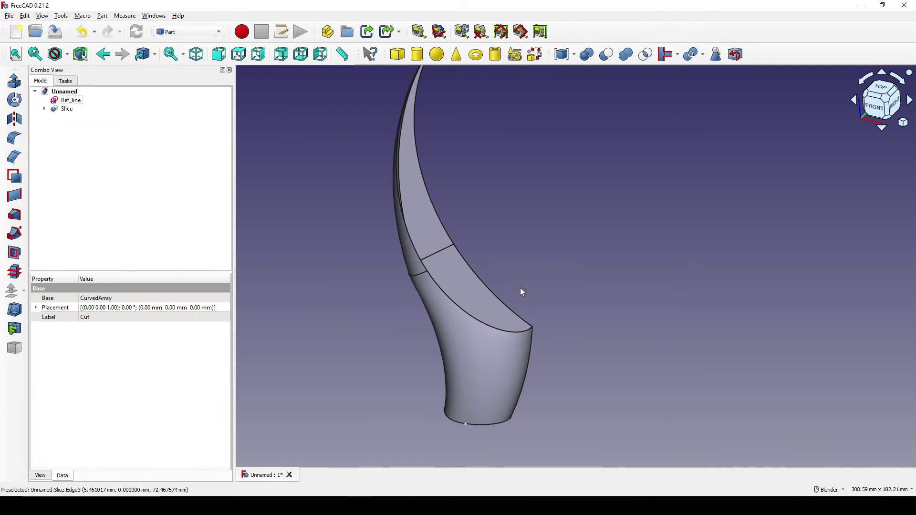
{"action": "scroll", "coordinate": [520, 288], "scroll_direction": "up", "scroll_amount": 5}
{"action": "left_click", "coordinate": [535, 285]}
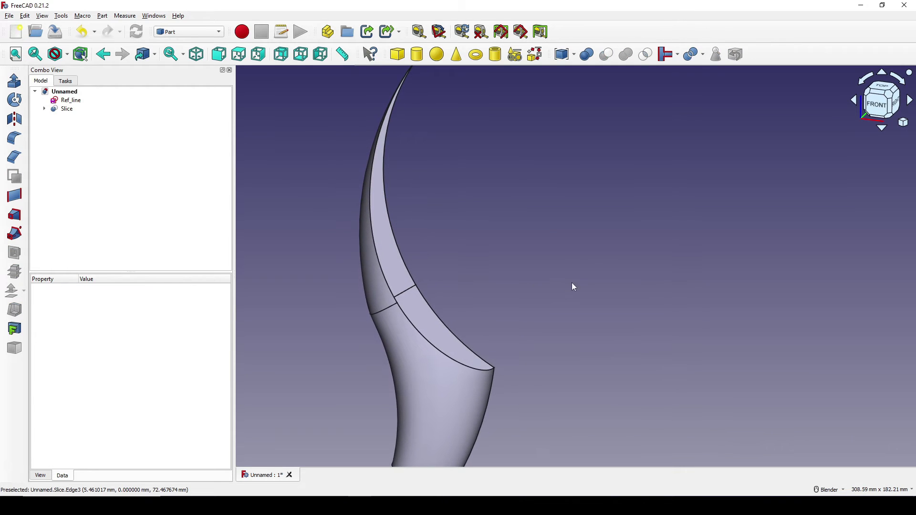
{"action": "middle_click_drag", "start_coordinate": [494, 257], "coordinate": [486, 292]}
{"action": "scroll", "coordinate": [490, 303], "scroll_direction": "down", "scroll_amount": 2}
{"action": "middle_click_drag", "start_coordinate": [554, 315], "coordinate": [551, 296]}
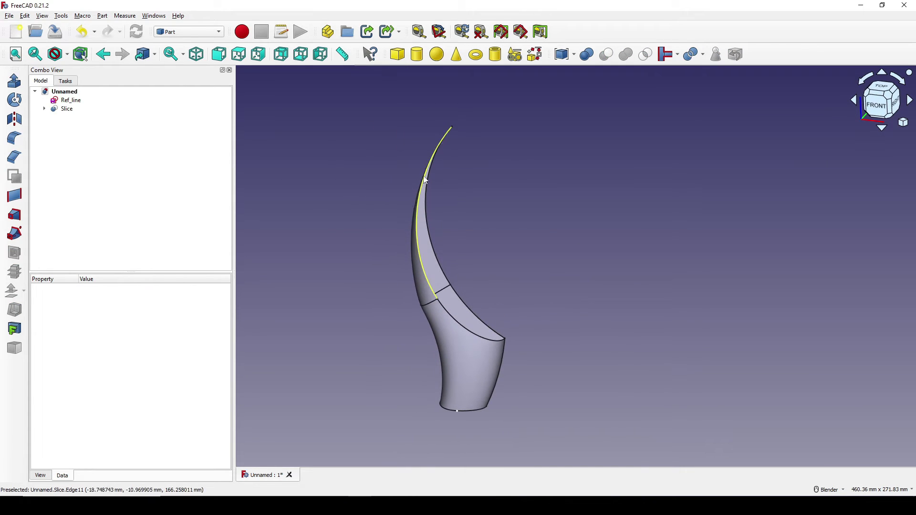
Step: In the Sketcher workbench, create another sketch on the XZ plane and show the sliced shape in section view
{"action": "left_click", "coordinate": [168, 33]}
{"action": "left_click", "coordinate": [184, 137]}
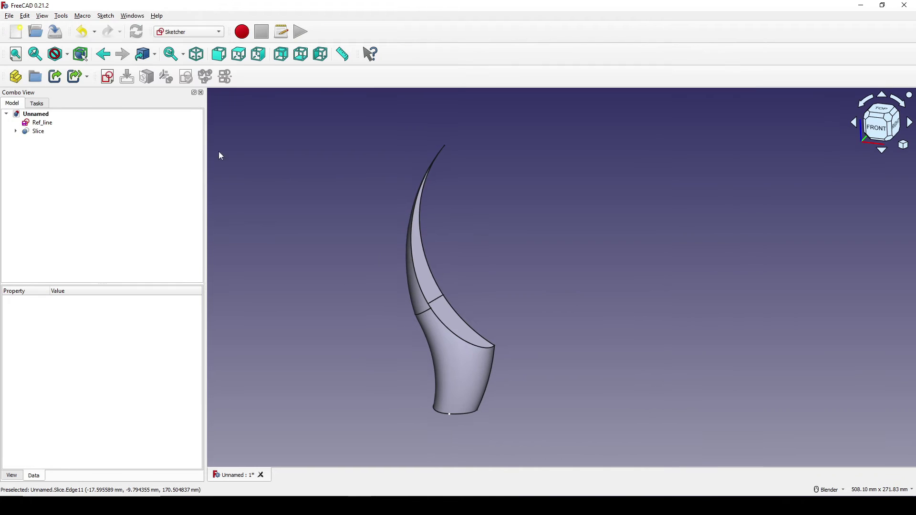
{"action": "left_click", "coordinate": [108, 77]}
{"action": "left_click", "coordinate": [448, 296]}
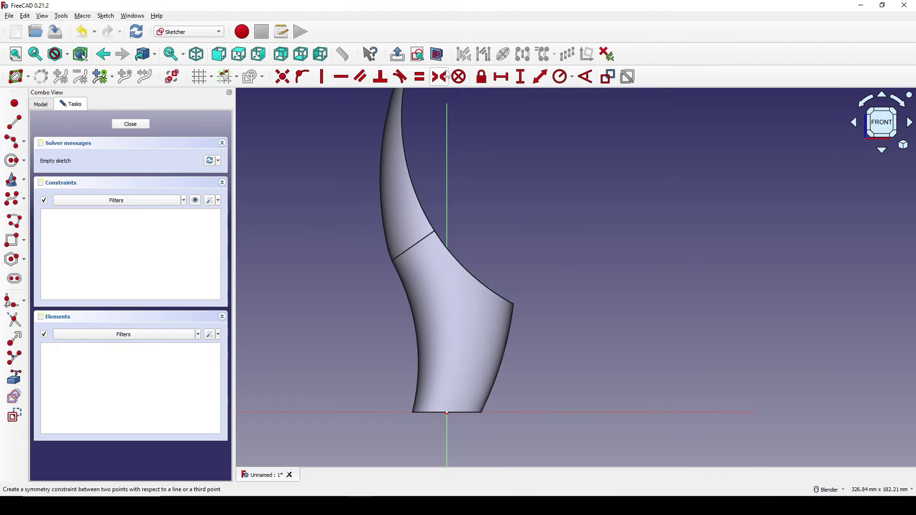
{"action": "left_click", "coordinate": [437, 55]}
{"action": "middle_click_drag", "start_coordinate": [471, 215], "coordinate": [474, 230], "text": "shift"}
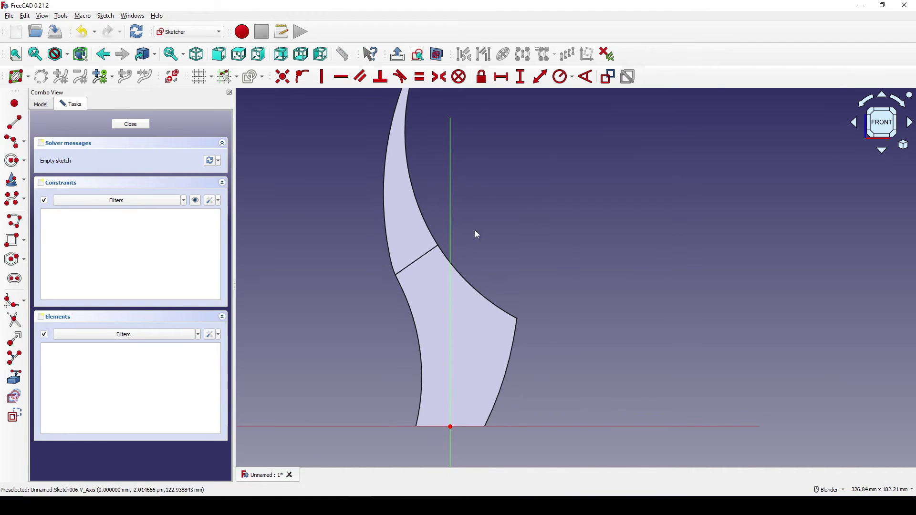
Step: Link the lower part's outer right edge and the shape's upper tip point into the sketch as external geometry
{"action": "left_click", "coordinate": [15, 378]}
{"action": "left_click", "coordinate": [515, 332]}
{"action": "scroll", "coordinate": [564, 331], "scroll_direction": "down", "scroll_amount": 3}
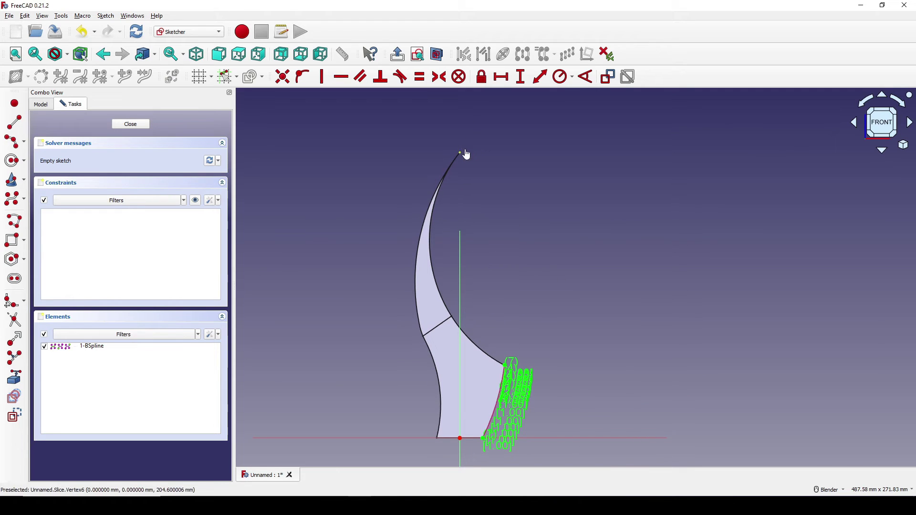
{"action": "left_click", "coordinate": [462, 152]}
{"action": "scroll", "coordinate": [567, 302], "scroll_direction": "up", "scroll_amount": 3}
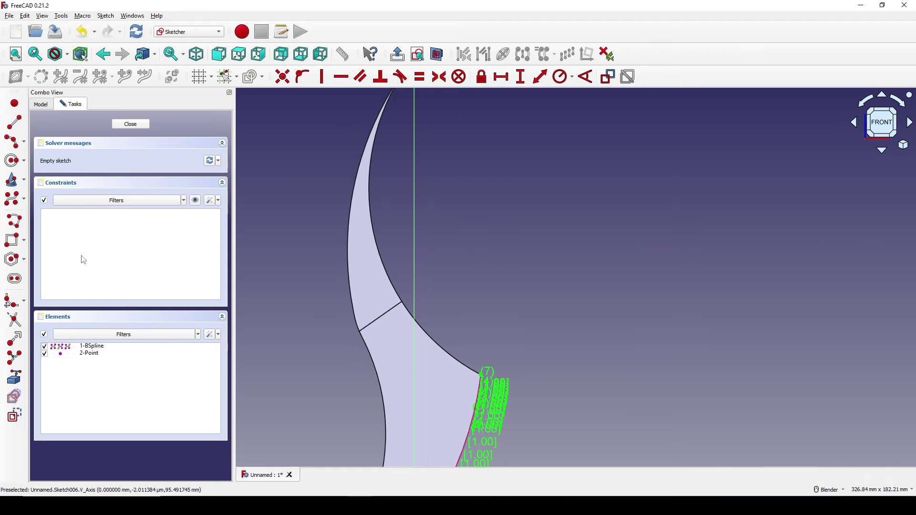
Step: Sketch a four-point B-spline from the linked edge's upper end, through a control point on the vertical axis, ending at about (47, 119) mm
{"action": "left_click", "coordinate": [15, 199]}
{"action": "scroll", "coordinate": [486, 363], "scroll_direction": "up", "scroll_amount": 2}
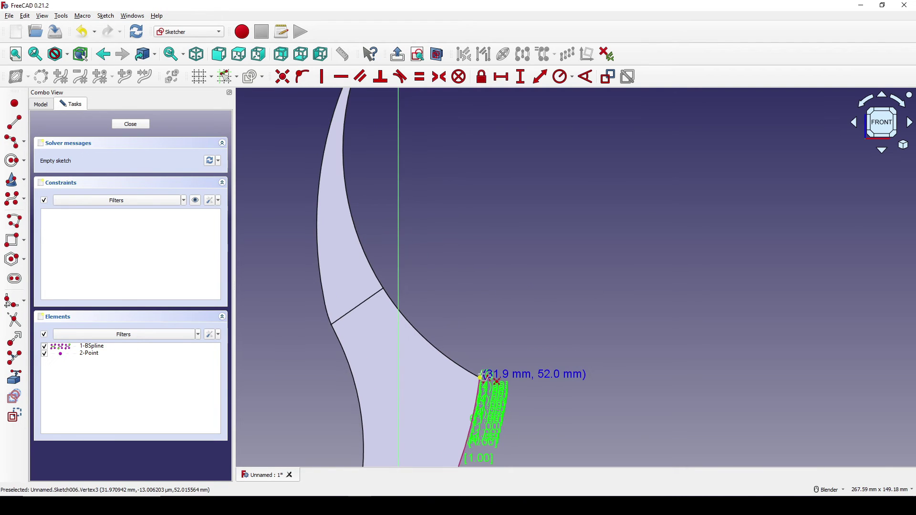
{"action": "left_click", "coordinate": [479, 377]}
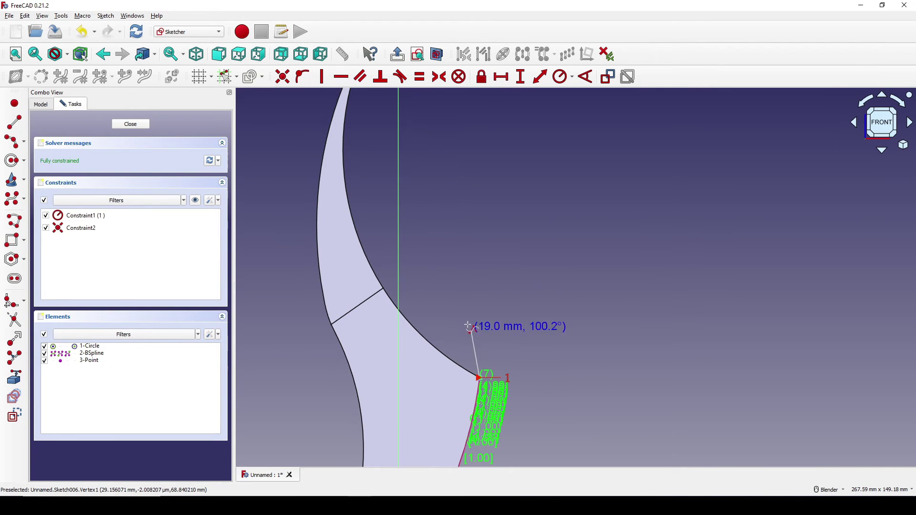
{"action": "left_click", "coordinate": [399, 290]}
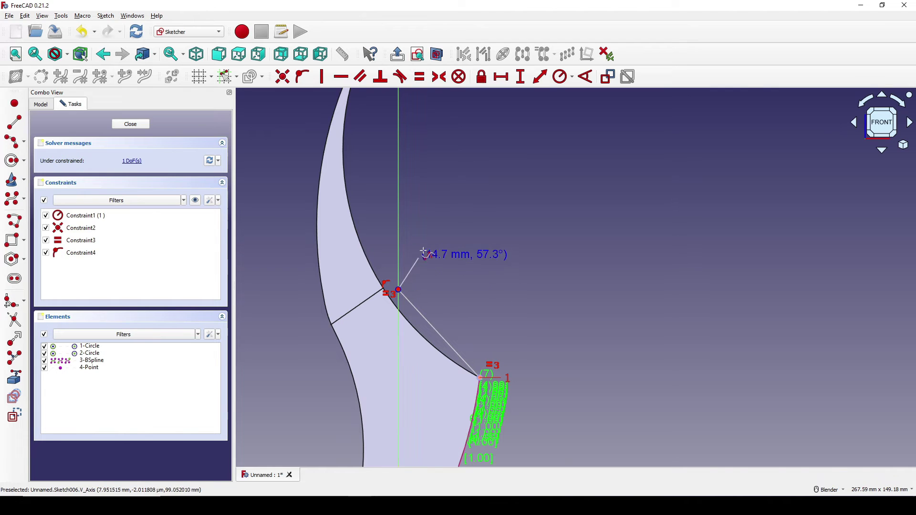
{"action": "left_click", "coordinate": [444, 222]}
{"action": "left_click", "coordinate": [520, 206]}
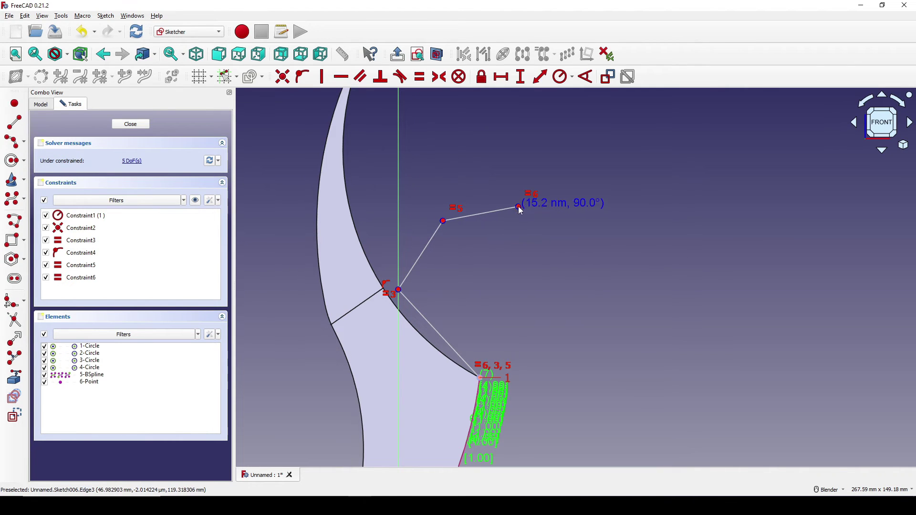
{"action": "right_click", "coordinate": [591, 222]}
{"action": "scroll", "coordinate": [647, 284], "scroll_direction": "down", "scroll_amount": 3}
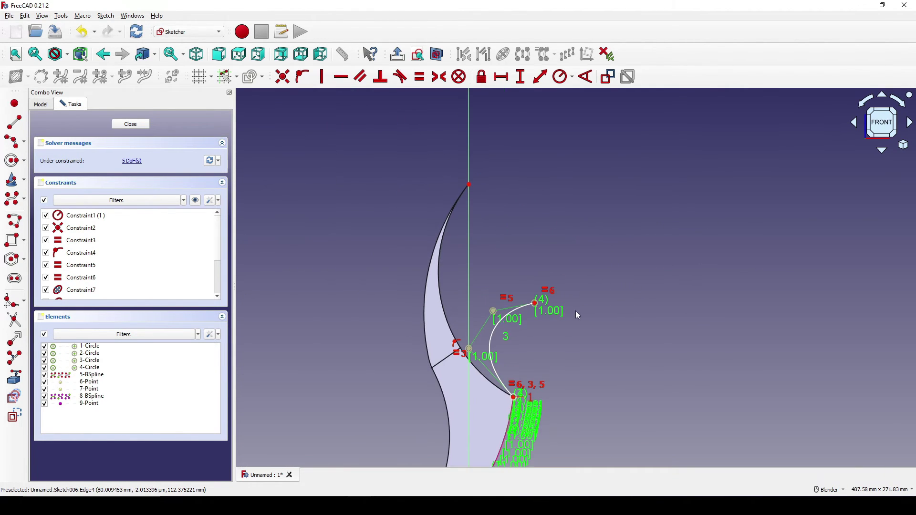
Step: Draw a line about 97 mm long from the shape's linked upper tip to the B-spline's free end
{"action": "left_click", "coordinate": [13, 127]}
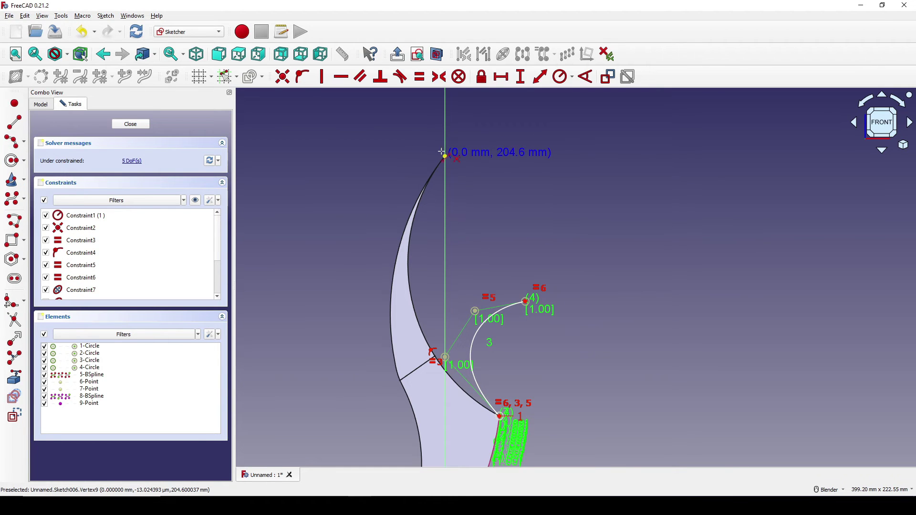
{"action": "left_click", "coordinate": [445, 157]}
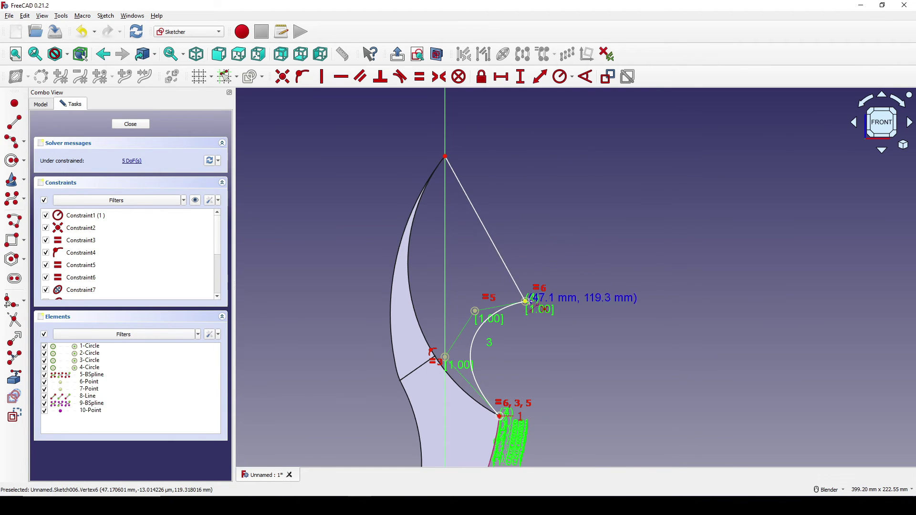
{"action": "left_click", "coordinate": [526, 301]}
{"action": "middle_click_drag", "start_coordinate": [631, 315], "coordinate": [630, 313], "text": "shift"}
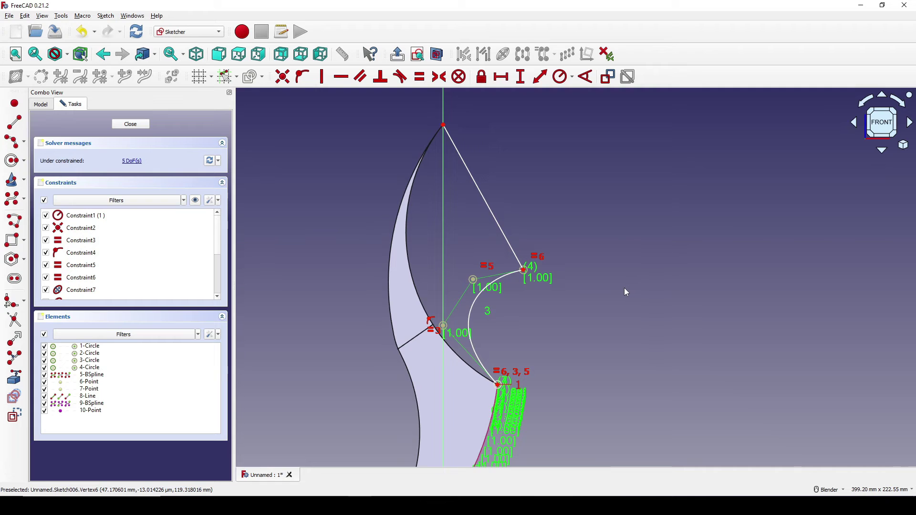
Step: Constrain the line to a length of 103 mm and an angle of 25° from the vertical axis
{"action": "left_click", "coordinate": [484, 199]}
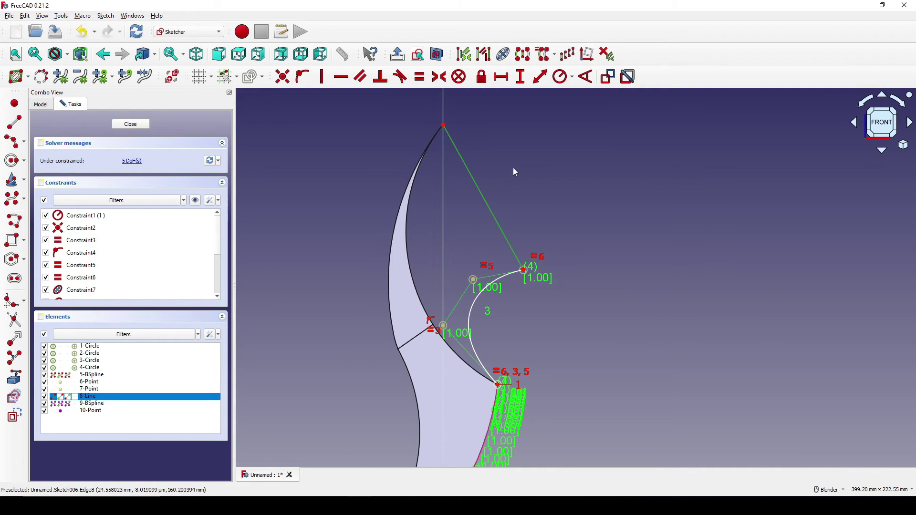
{"action": "left_click", "coordinate": [540, 78]}
{"action": "type", "text": "103"}
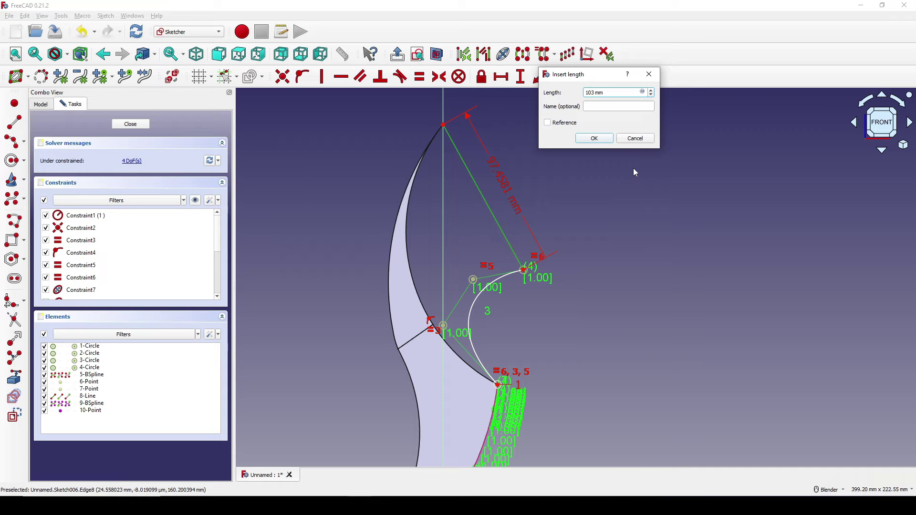
{"action": "key", "text": "Return"}
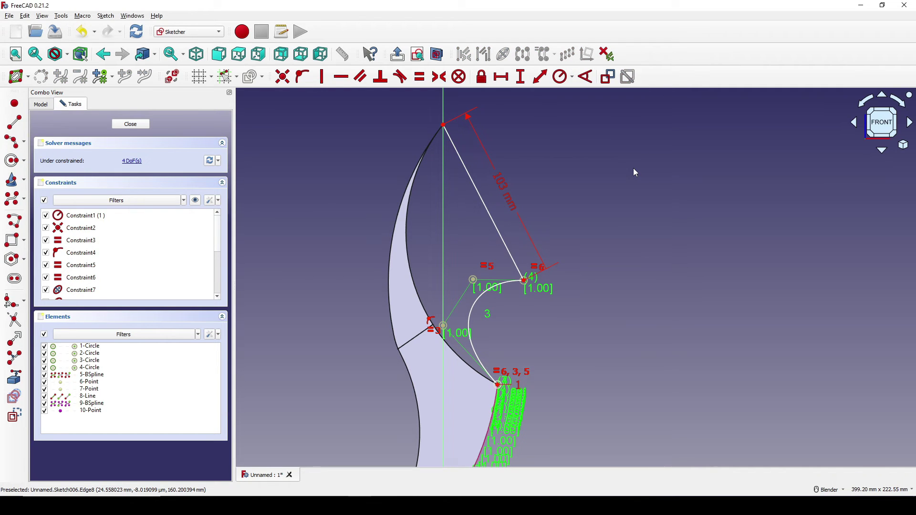
{"action": "left_click", "coordinate": [487, 207]}
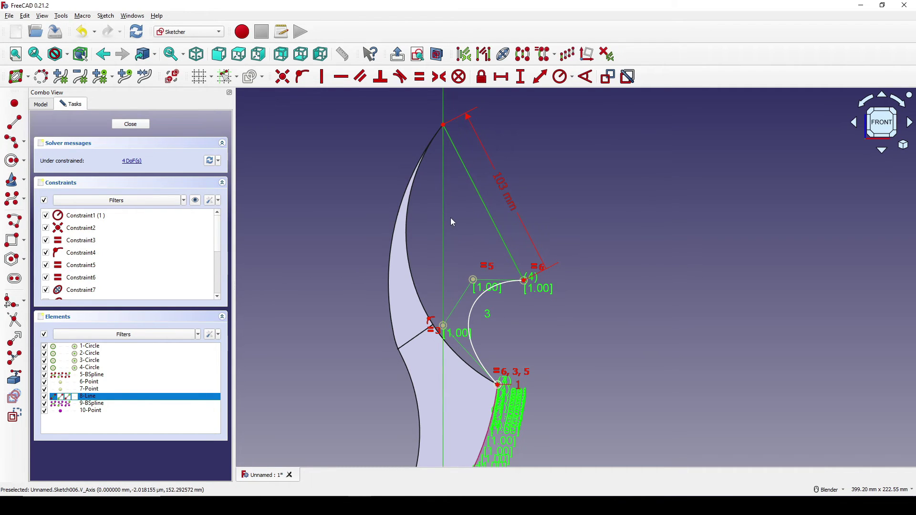
{"action": "left_click", "coordinate": [587, 77]}
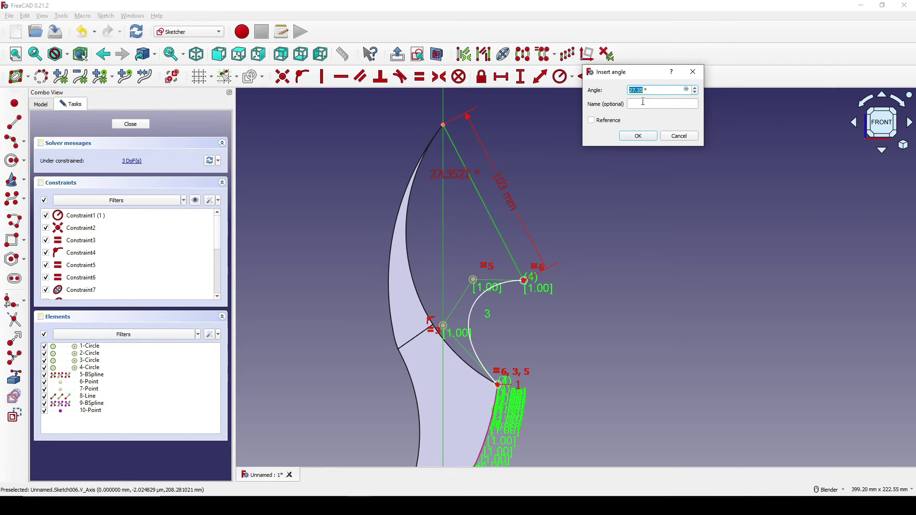
{"action": "left_click", "coordinate": [647, 137]}
Step: Constrain the B-spline control point on the vertical axis to a height of 80 mm and move the dimension clear of the shape
{"action": "scroll", "coordinate": [641, 167], "scroll_direction": "down", "scroll_amount": 1}
{"action": "middle_click_drag", "start_coordinate": [617, 221], "coordinate": [640, 172], "text": "shift"}
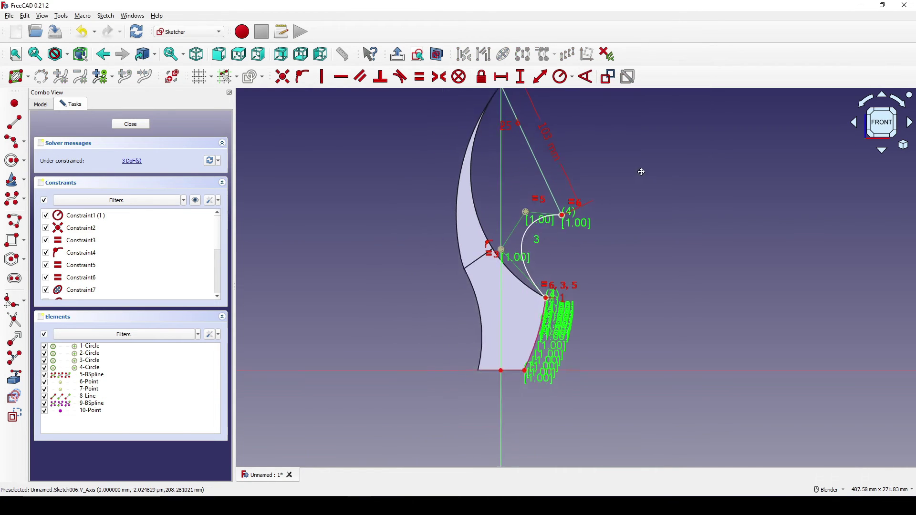
{"action": "scroll", "coordinate": [640, 172], "scroll_direction": "up", "scroll_amount": 1}
{"action": "scroll", "coordinate": [489, 267], "scroll_direction": "up", "scroll_amount": 2}
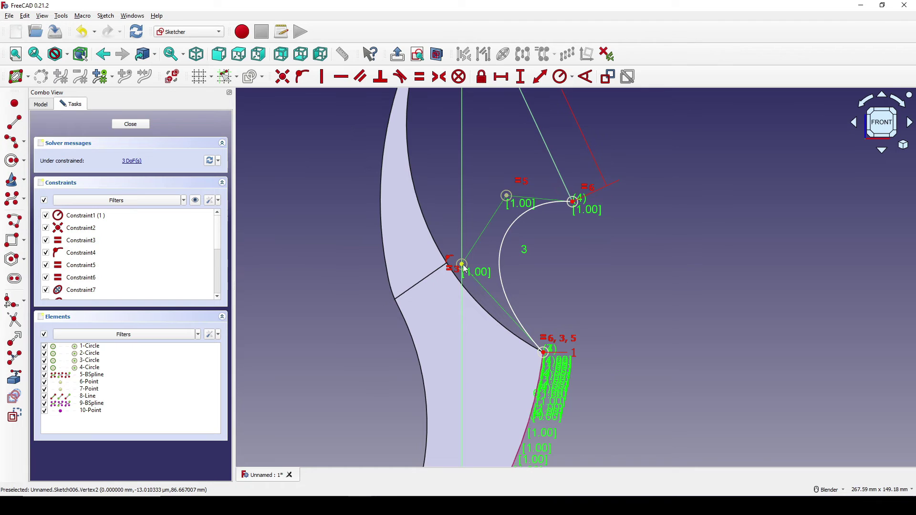
{"action": "left_click", "coordinate": [462, 266]}
{"action": "scroll", "coordinate": [482, 268], "scroll_direction": "down", "scroll_amount": 2}
{"action": "middle_click_drag", "start_coordinate": [479, 271], "coordinate": [476, 249], "text": "shift"}
{"action": "key", "text": "i"}
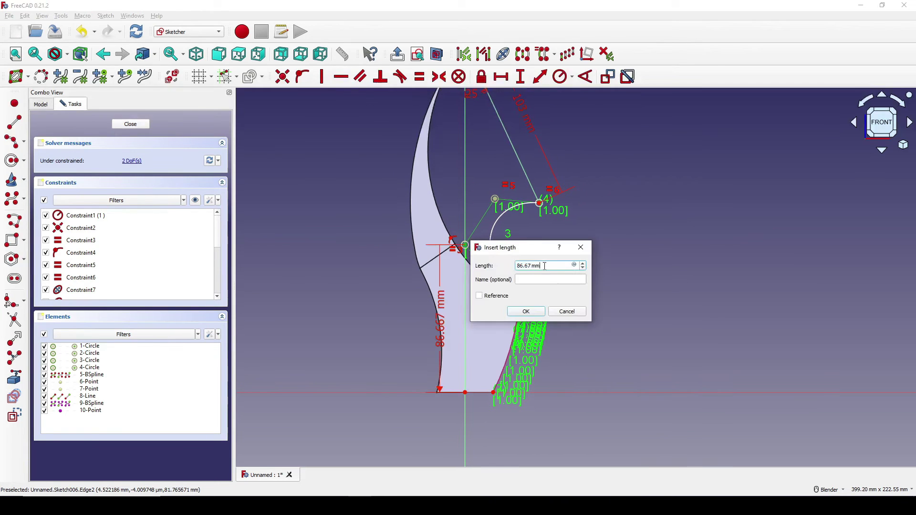
{"action": "key", "text": "Return"}
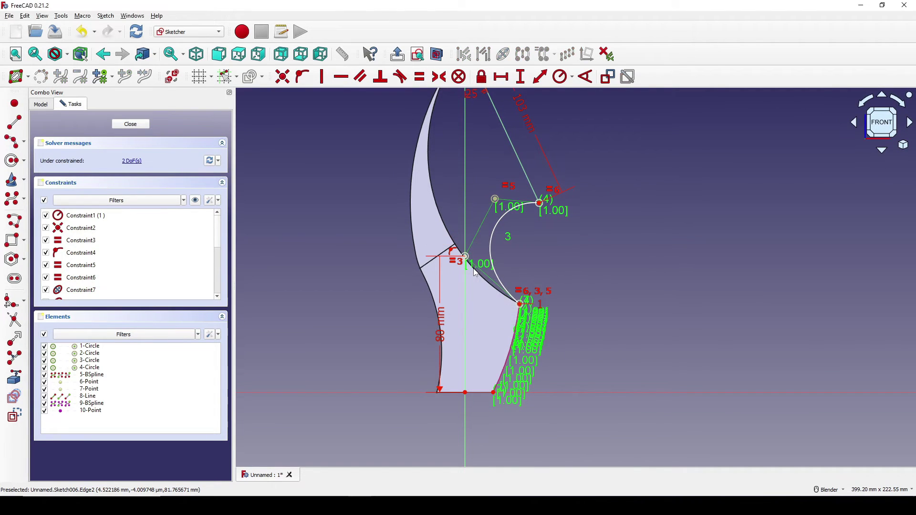
{"action": "left_click_drag", "start_coordinate": [441, 326], "coordinate": [386, 326]}
Step: Set the B-spline's third control point 95 mm above the horizontal axis and place the dimension outside the shape
{"action": "left_click", "coordinate": [495, 199]}
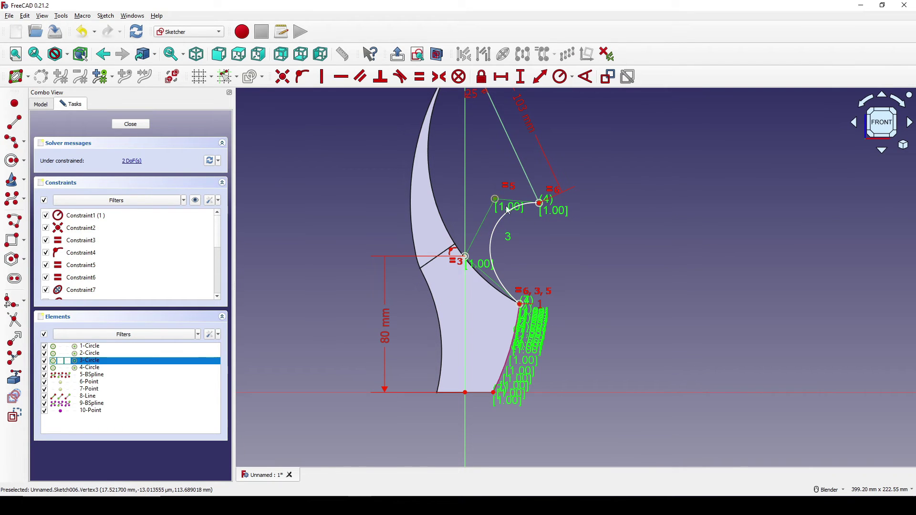
{"action": "key", "text": "i"}
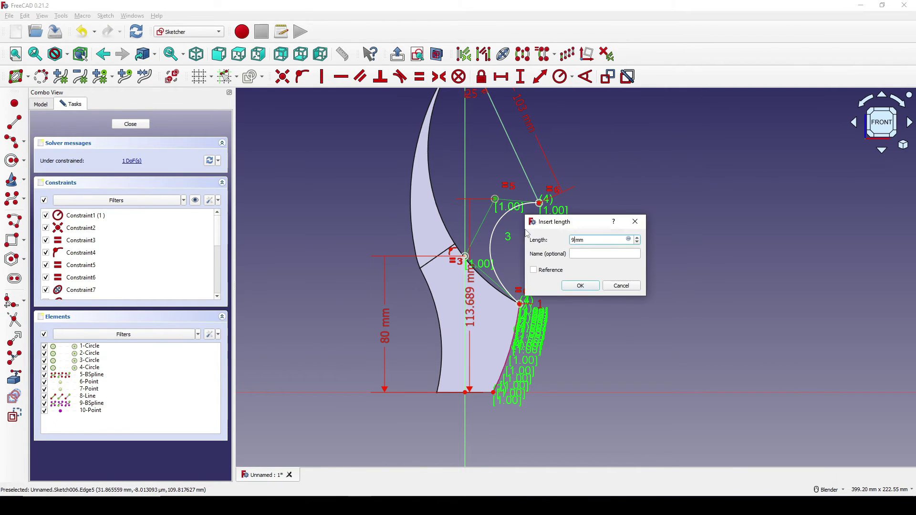
{"action": "key", "text": "Return"}
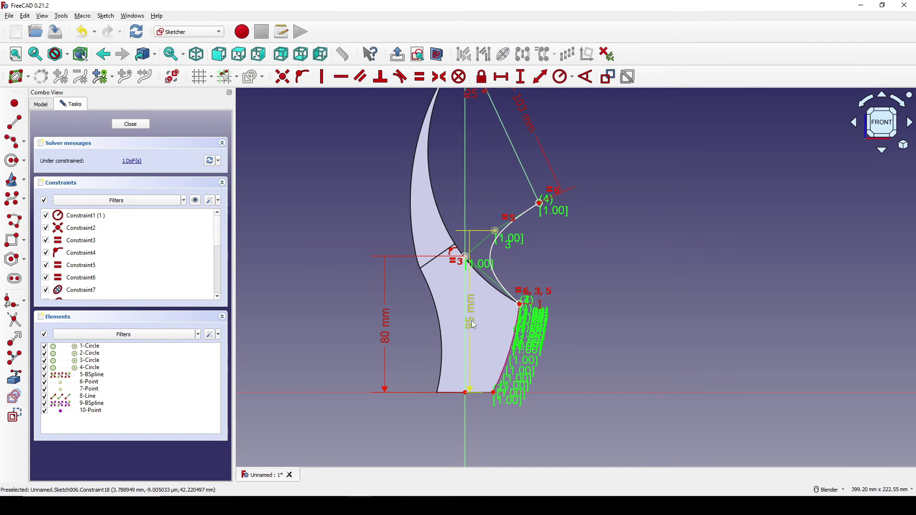
{"action": "left_click_drag", "start_coordinate": [471, 320], "coordinate": [308, 292]}
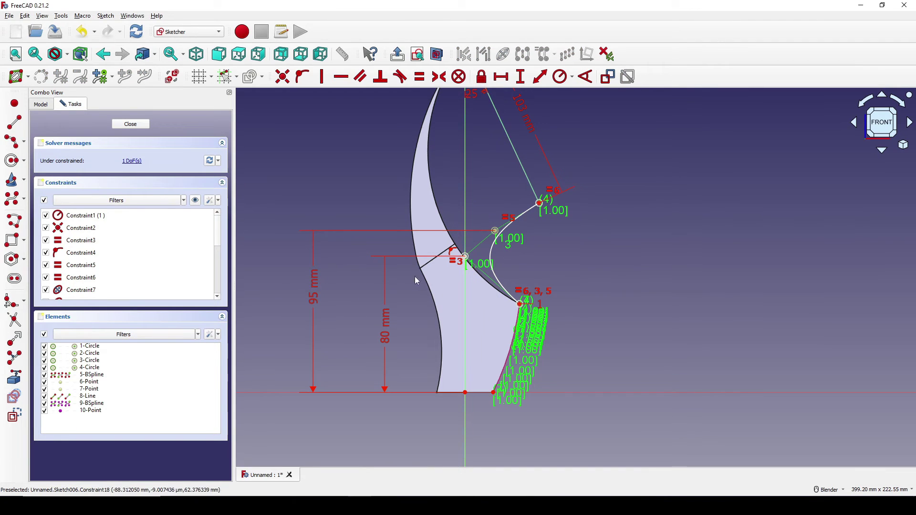
Step: Set the same control point's horizontal distance from the vertical axis to 12 mm and close the sketch
{"action": "left_click", "coordinate": [496, 231]}
{"action": "type", "text": "l"}
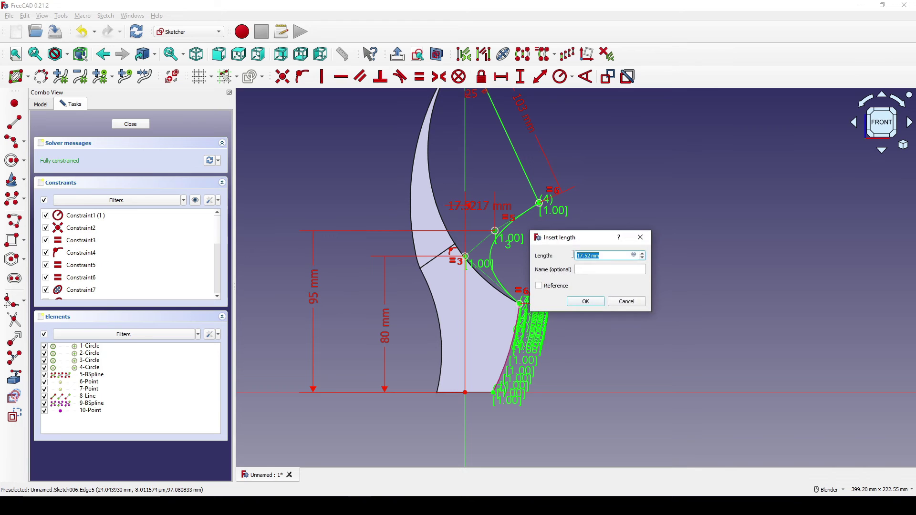
{"action": "type", "text": "12"}
{"action": "left_click", "coordinate": [587, 302]}
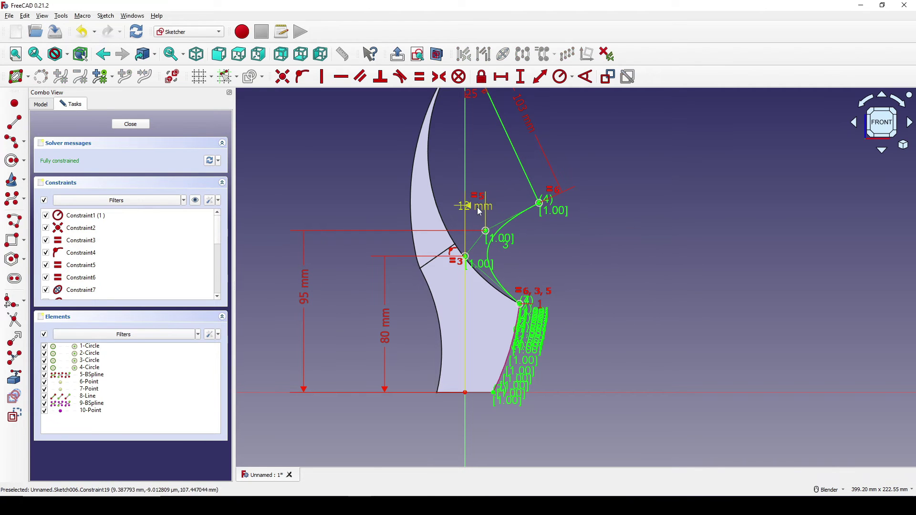
{"action": "scroll", "coordinate": [486, 318], "scroll_direction": "down", "scroll_amount": 2}
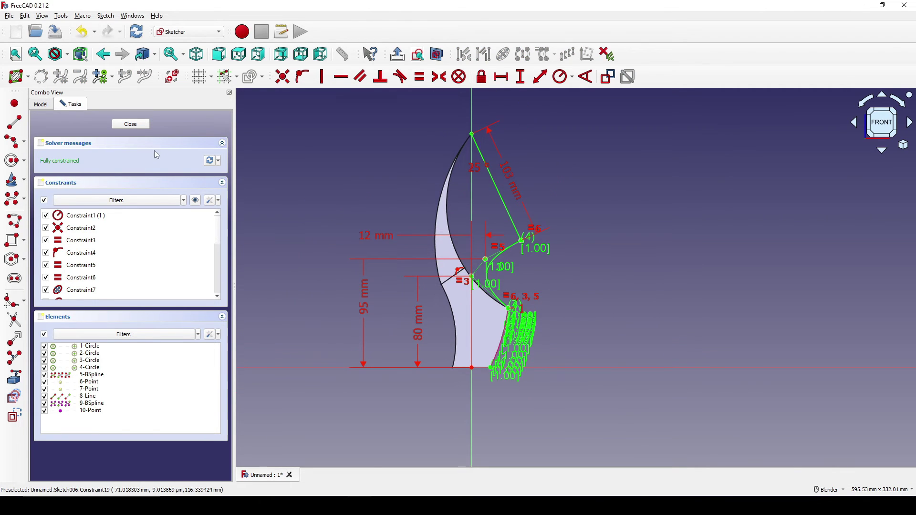
{"action": "left_click", "coordinate": [131, 124]}
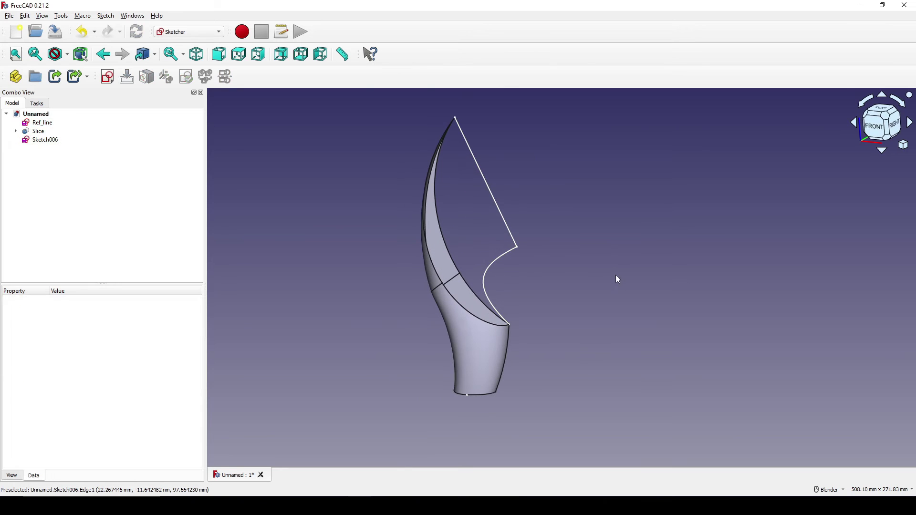
Step: Create a sketch attached with Align O-X-Y to the slice's front dividing-edge vertex and the corner between the line and B-spline
{"action": "middle_click_drag", "start_coordinate": [616, 278], "coordinate": [568, 287]}
{"action": "scroll", "coordinate": [559, 283], "scroll_direction": "up", "scroll_amount": 4}
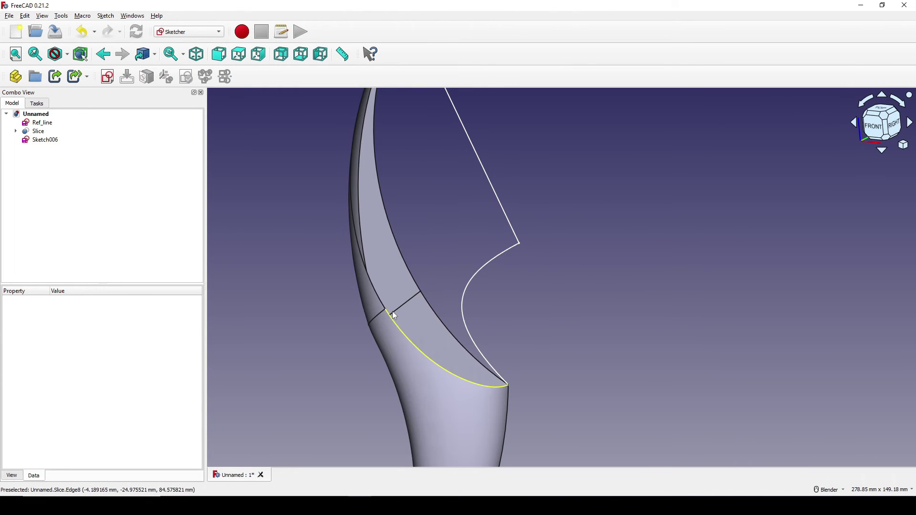
{"action": "scroll", "coordinate": [390, 311], "scroll_direction": "up", "scroll_amount": 3}
{"action": "scroll", "coordinate": [389, 311], "scroll_direction": "up", "scroll_amount": 3}
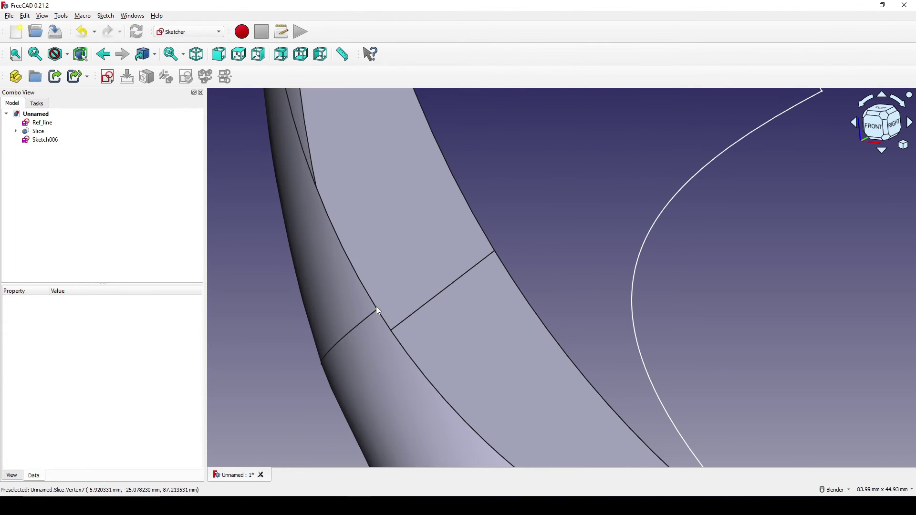
{"action": "left_click", "coordinate": [379, 310]}
{"action": "scroll", "coordinate": [478, 310], "scroll_direction": "down", "scroll_amount": 5}
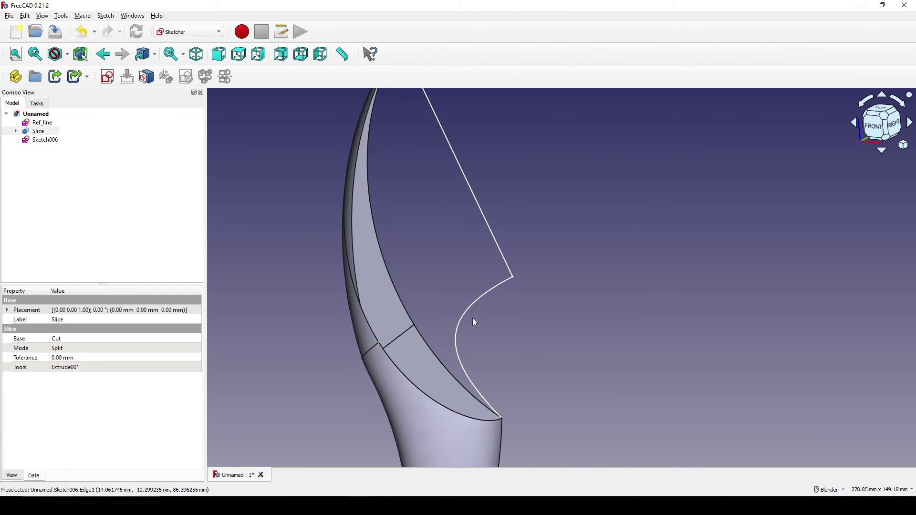
{"action": "left_click", "coordinate": [514, 277], "text": "ctrl"}
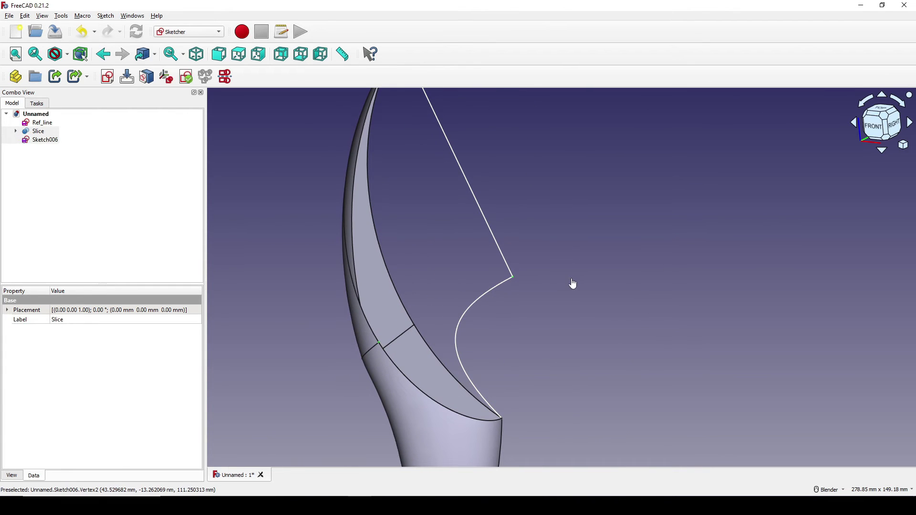
{"action": "scroll", "coordinate": [579, 281], "scroll_direction": "down", "scroll_amount": 2}
{"action": "middle_click_drag", "start_coordinate": [585, 277], "coordinate": [578, 279]}
{"action": "left_click", "coordinate": [108, 77]}
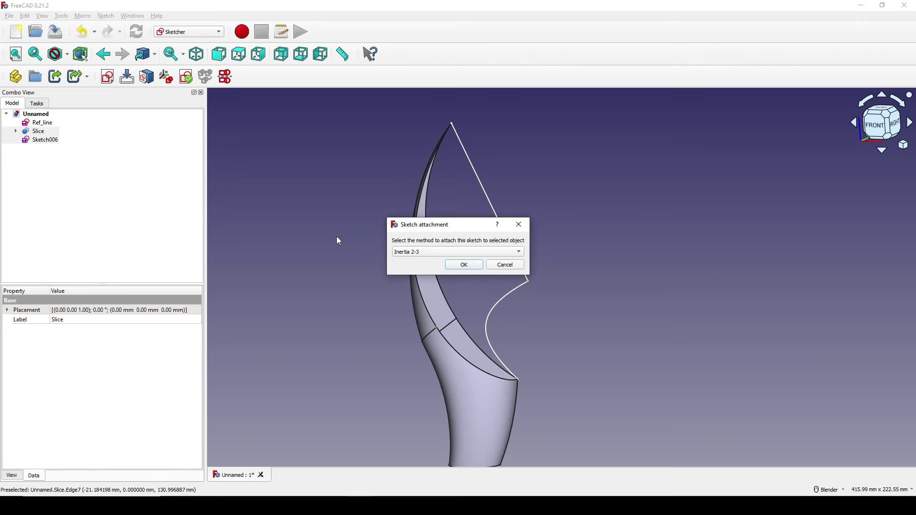
{"action": "left_click", "coordinate": [432, 252]}
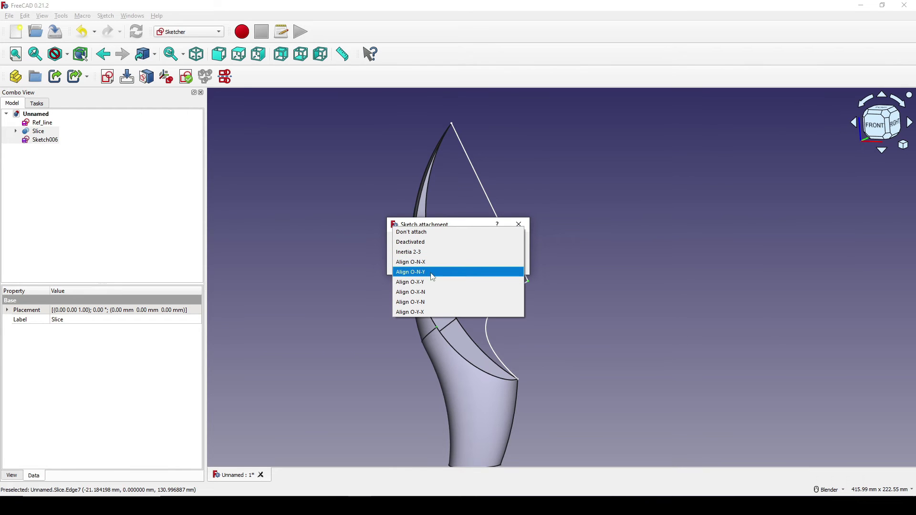
{"action": "left_click", "coordinate": [449, 282]}
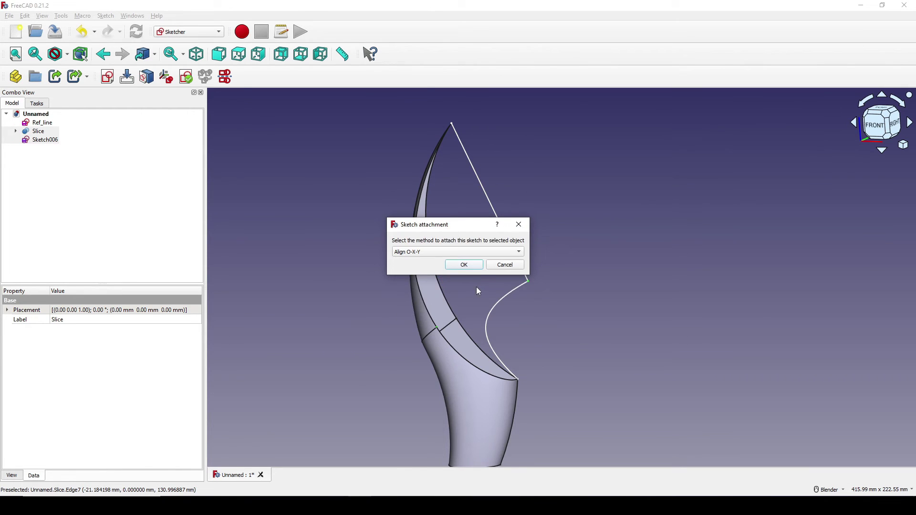
{"action": "left_click", "coordinate": [464, 264]}
Step: Project the corner between the line and the B-spline into the sketch as external geometry
{"action": "scroll", "coordinate": [519, 308], "scroll_direction": "up", "scroll_amount": 5}
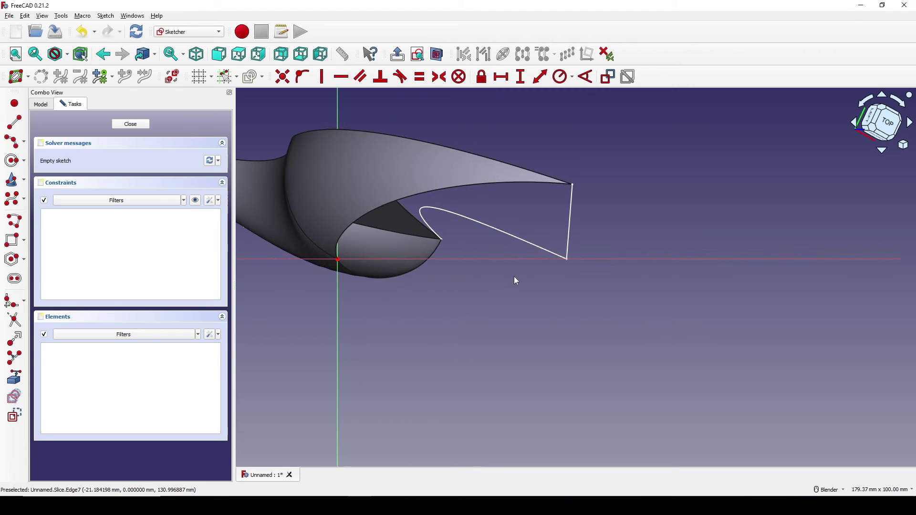
{"action": "middle_click_drag", "start_coordinate": [504, 264], "coordinate": [531, 336], "text": "shift"}
{"action": "scroll", "coordinate": [549, 337], "scroll_direction": "up", "scroll_amount": 1}
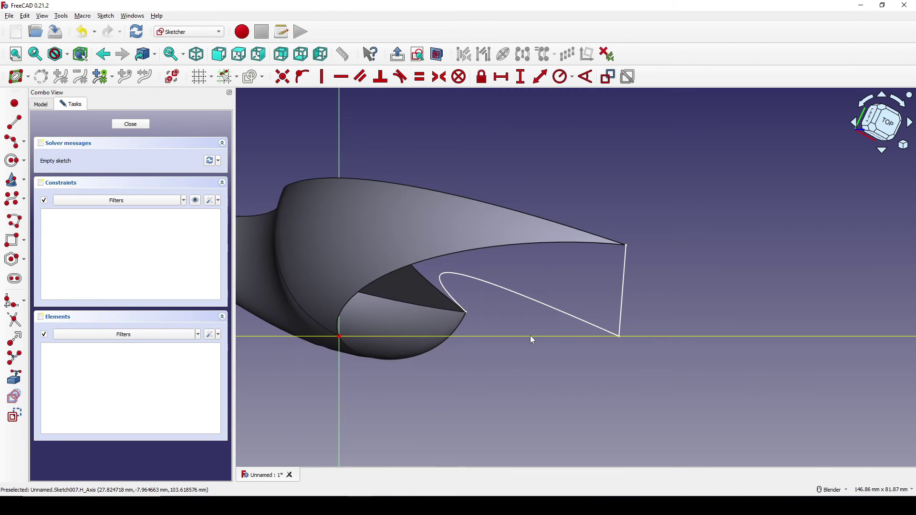
{"action": "left_click", "coordinate": [24, 378]}
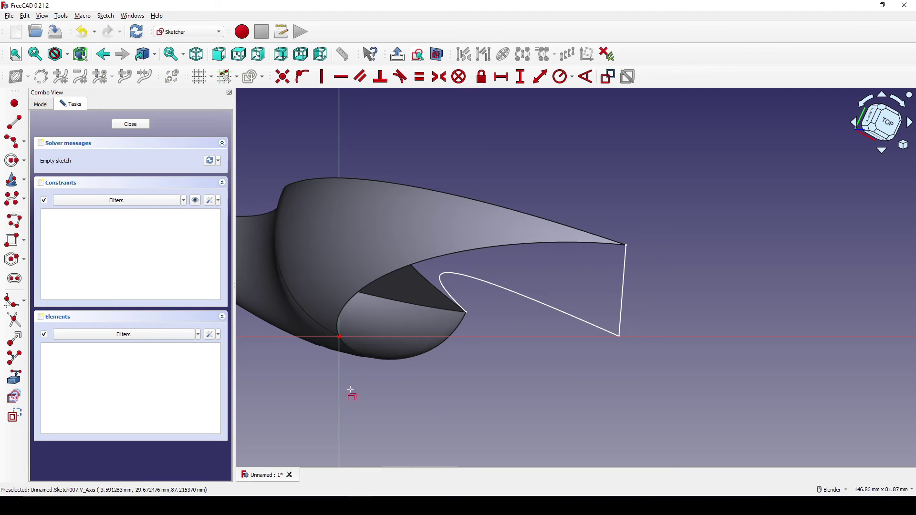
{"action": "left_click", "coordinate": [620, 337]}
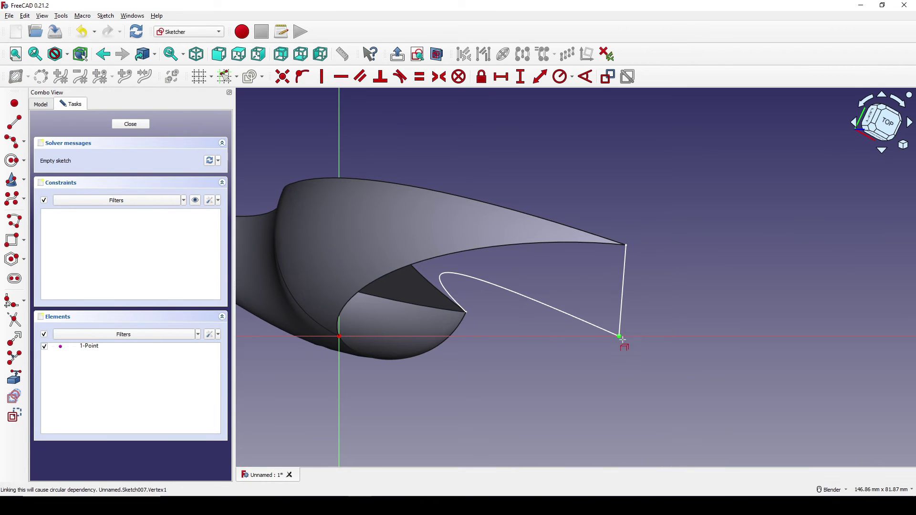
Step: Draw a three-point arc of about 99 mm radius from the origin to the projected corner, bulging toward the B-spline
{"action": "middle_click_drag", "start_coordinate": [577, 348], "coordinate": [582, 356], "text": "shift"}
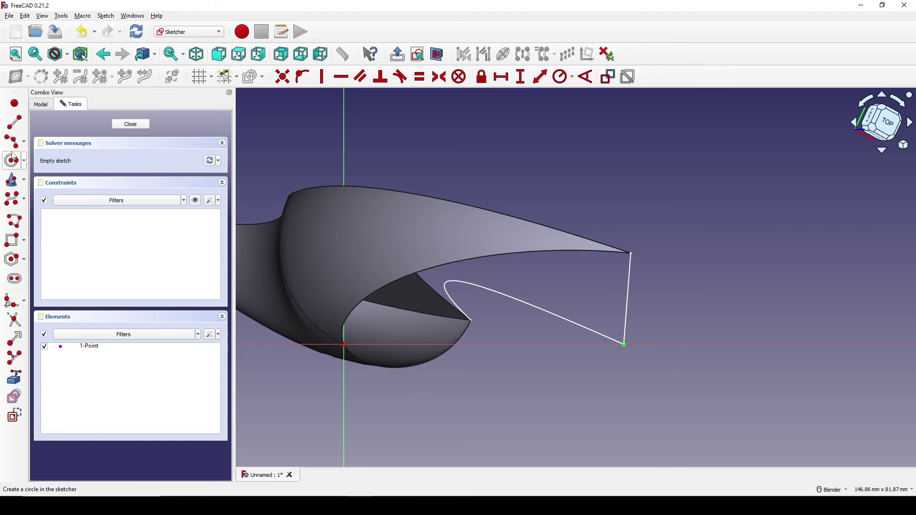
{"action": "left_click", "coordinate": [343, 345]}
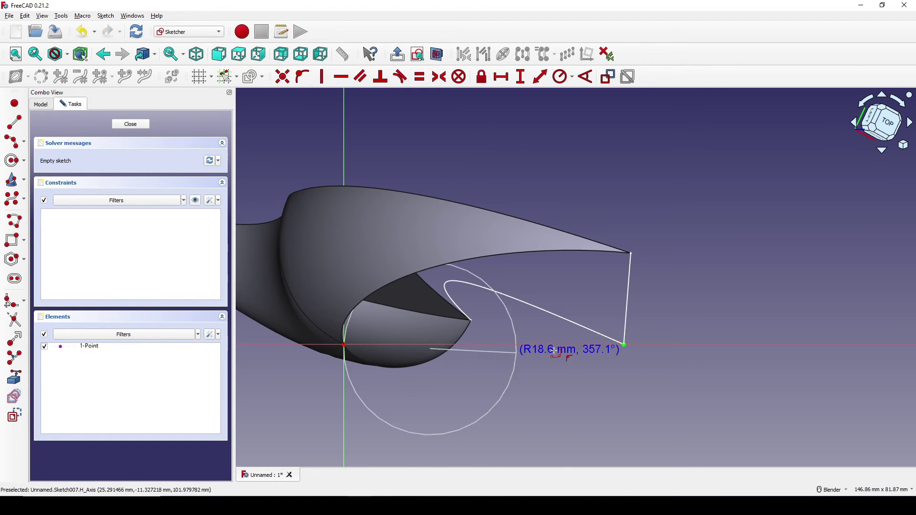
{"action": "left_click", "coordinate": [624, 344]}
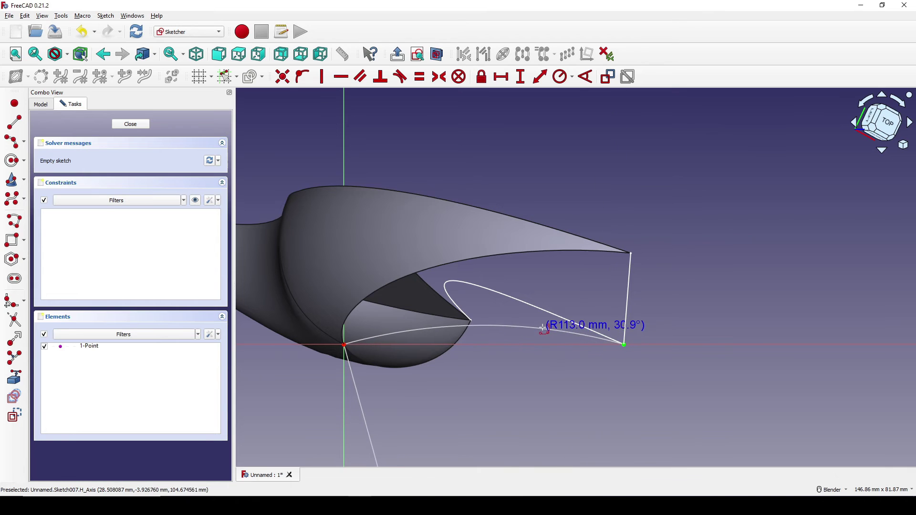
{"action": "left_click", "coordinate": [544, 327]}
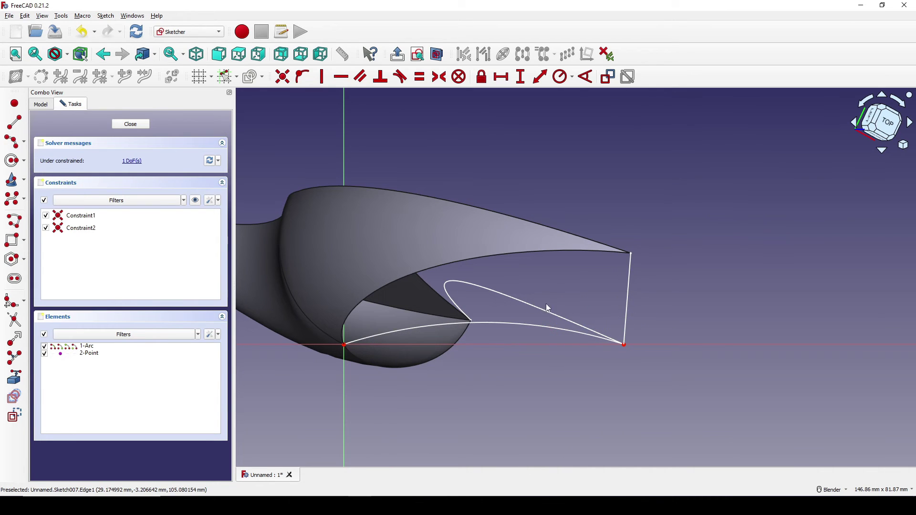
Step: Constrain the arc's radius to 90 mm and close the sketch
{"action": "left_click", "coordinate": [535, 325]}
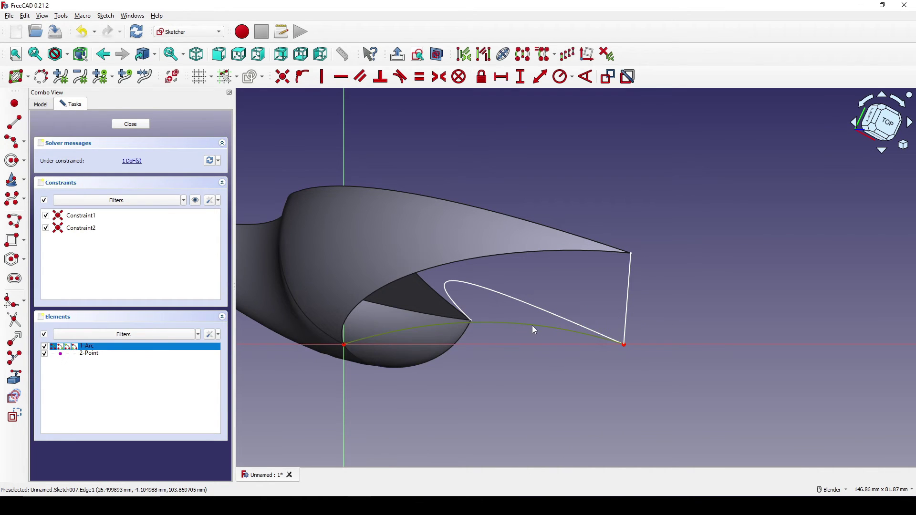
{"action": "left_click", "coordinate": [562, 77]}
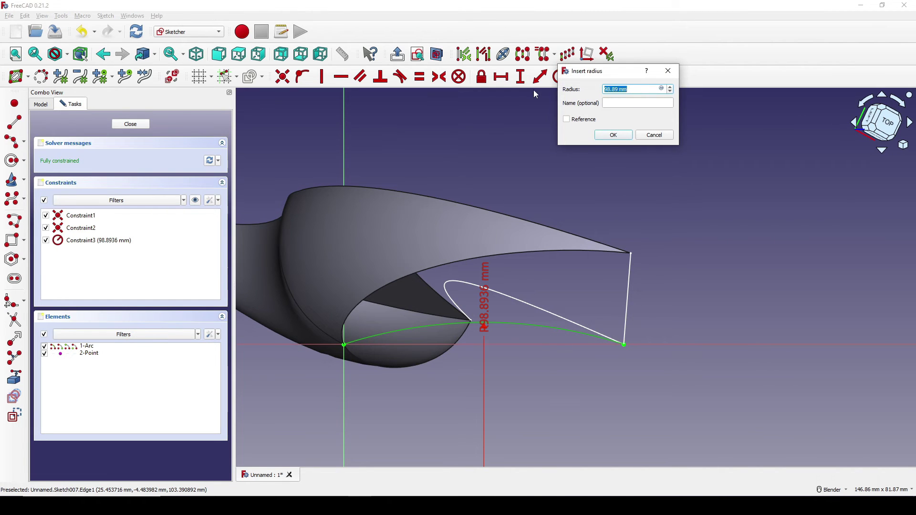
{"action": "type", "text": "0"}
{"action": "key", "text": "BackSpace"}
{"action": "type", "text": "90"}
{"action": "key", "text": "Return"}
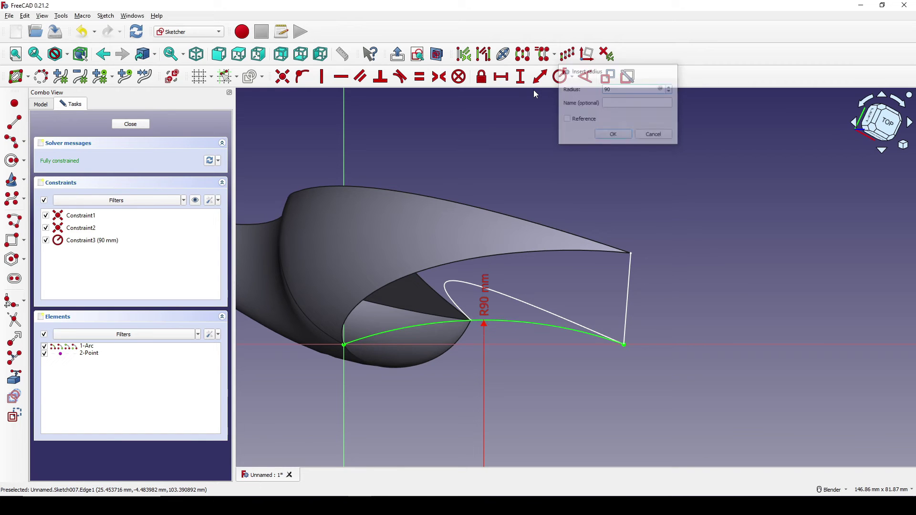
{"action": "left_click", "coordinate": [130, 124]}
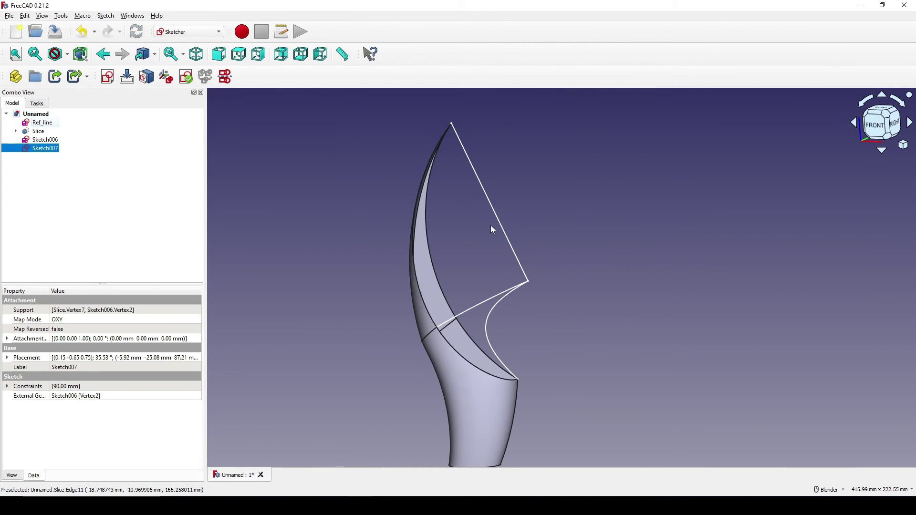
Step: In the Surface workbench, create a Filling bounded by the B-spline, the new arc and the slice's curved lower front edge
{"action": "mouse_move", "coordinate": [583, 276]}
{"action": "middle_mouse_down"}
{"action": "mouse_move", "coordinate": [520, 273]}
{"action": "mouse_move", "coordinate": [534, 378]}
{"action": "mouse_move", "coordinate": [461, 320]}
{"action": "mouse_move", "coordinate": [502, 366]}
{"action": "mouse_move", "coordinate": [571, 303]}
{"action": "mouse_move", "coordinate": [538, 321]}
{"action": "mouse_move", "coordinate": [487, 256]}
{"action": "mouse_move", "coordinate": [601, 278]}
{"action": "mouse_move", "coordinate": [603, 253]}
{"action": "middle_mouse_up"}
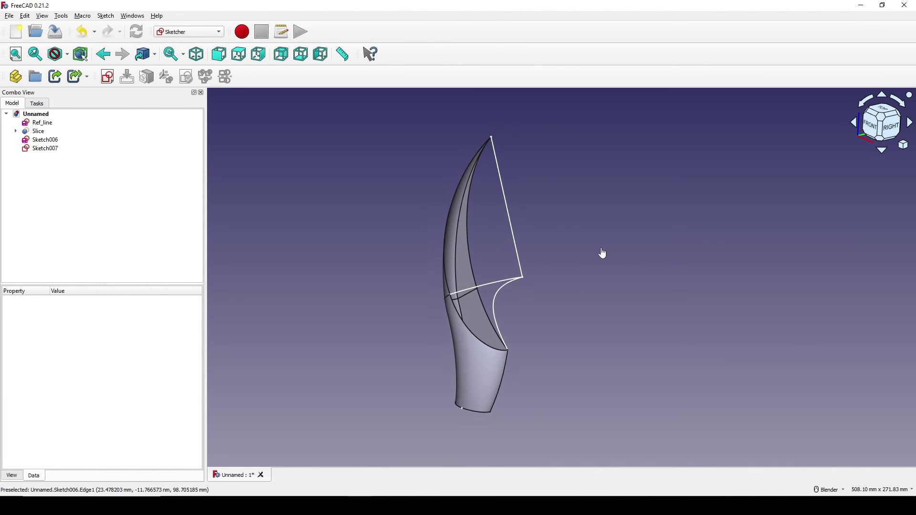
{"action": "left_click", "coordinate": [189, 32]}
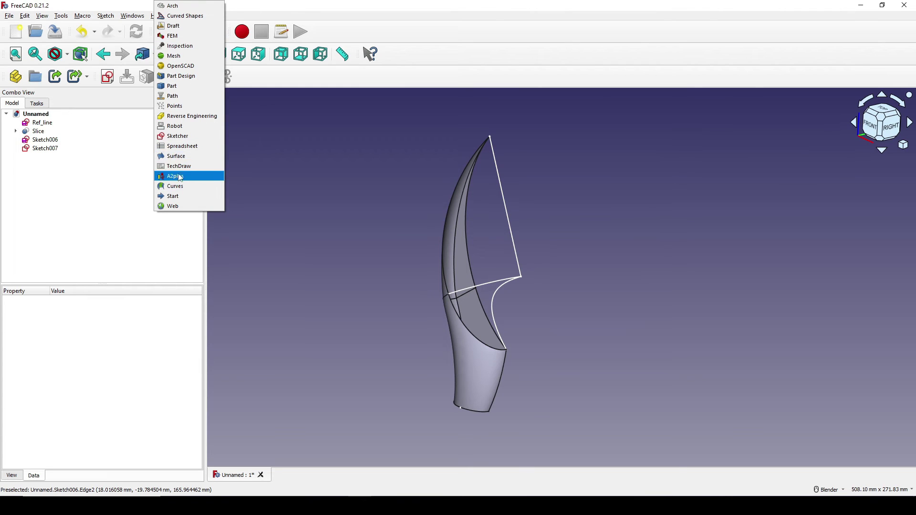
{"action": "left_click", "coordinate": [179, 156]}
{"action": "middle_click_drag", "start_coordinate": [521, 205], "coordinate": [557, 246]}
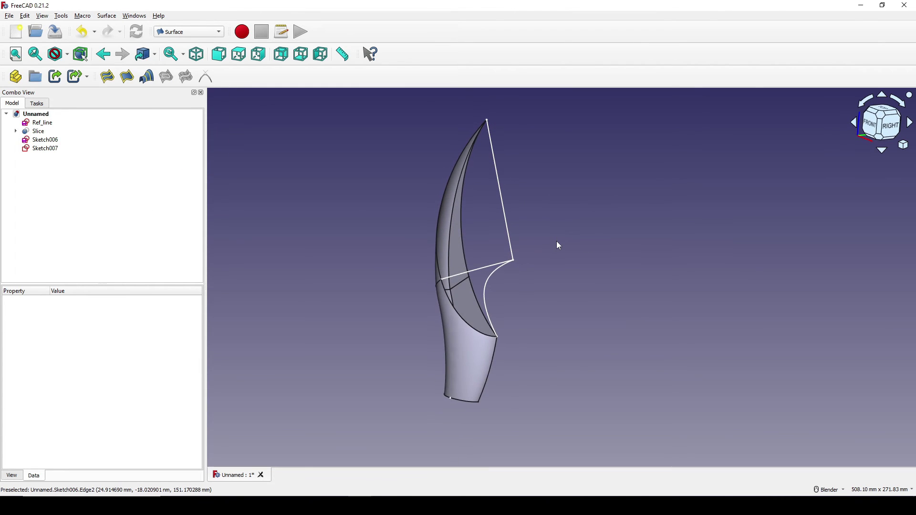
{"action": "left_click", "coordinate": [111, 82]}
{"action": "scroll", "coordinate": [449, 253], "scroll_direction": "up", "scroll_amount": 2}
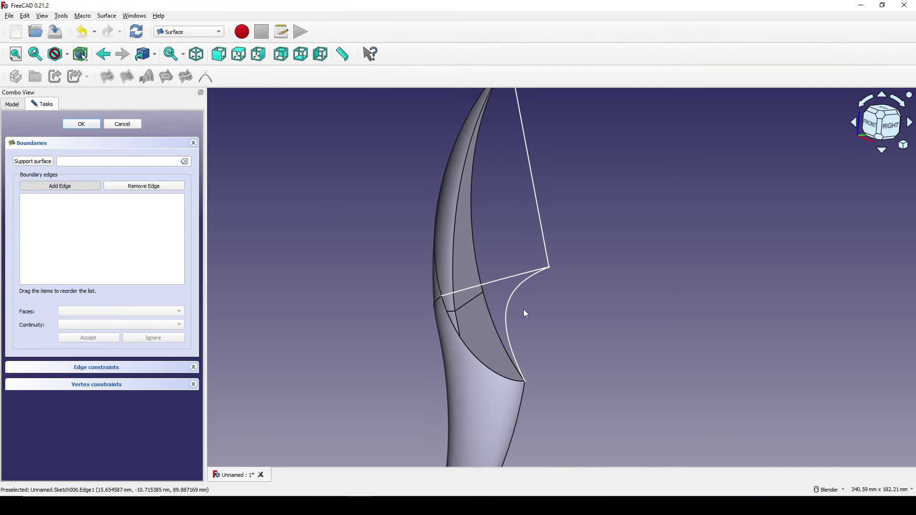
{"action": "left_click", "coordinate": [510, 306]}
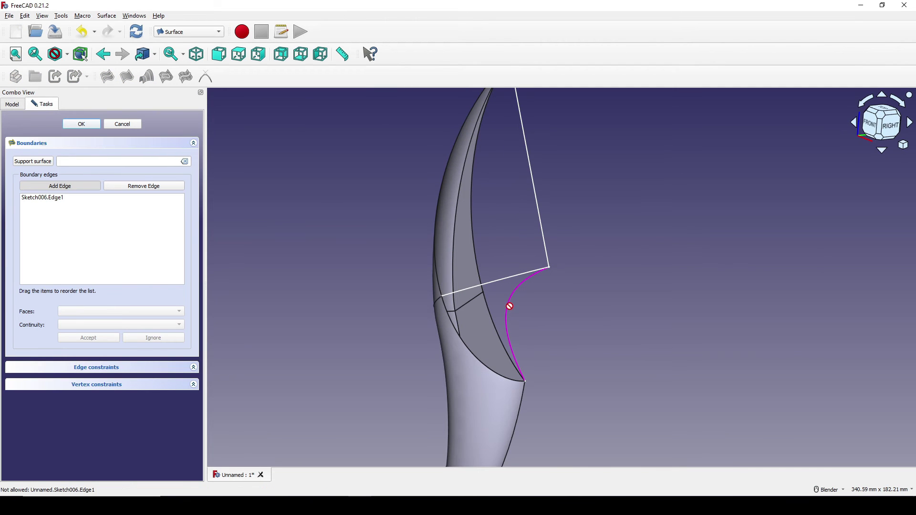
{"action": "left_click", "coordinate": [505, 279]}
{"action": "left_click", "coordinate": [484, 364]}
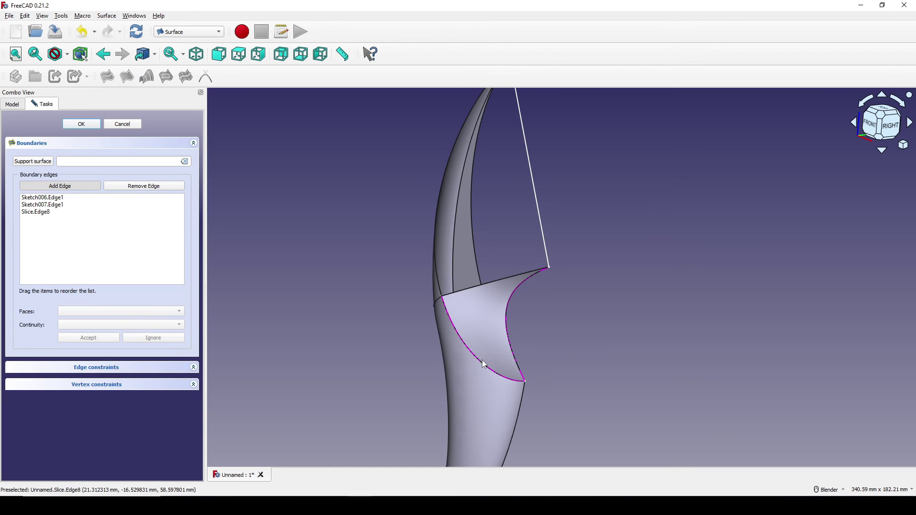
{"action": "middle_click_drag", "start_coordinate": [483, 363], "coordinate": [535, 317]}
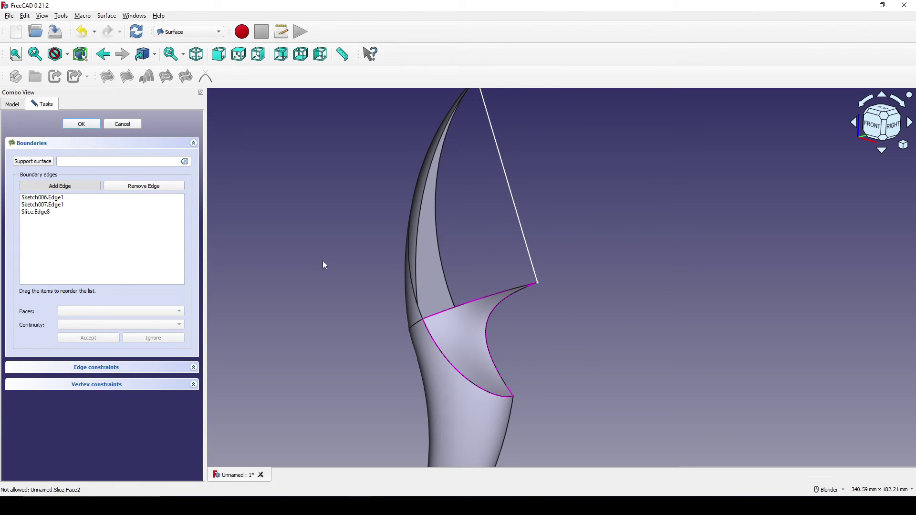
{"action": "left_click", "coordinate": [83, 125]}
Step: Hide the filled surface between the B-spline, the arc and the slice's lower front edge
{"action": "scroll", "coordinate": [455, 257], "scroll_direction": "down", "scroll_amount": 2}
{"action": "left_click", "coordinate": [454, 323]}
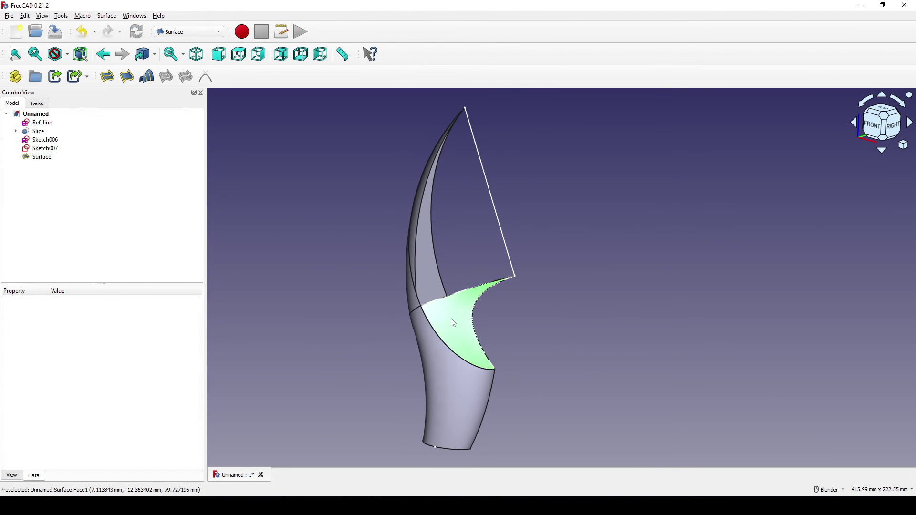
{"action": "left_click", "coordinate": [523, 318]}
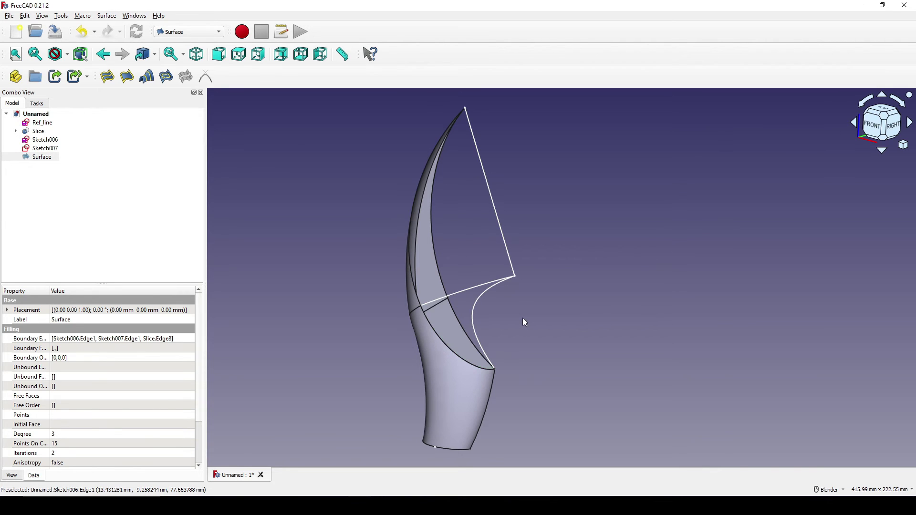
Step: Create a second Filling bounded by the straight sketch line, the arc and the slice's long upper outer edge
{"action": "middle_click_drag", "start_coordinate": [522, 317], "coordinate": [450, 281]}
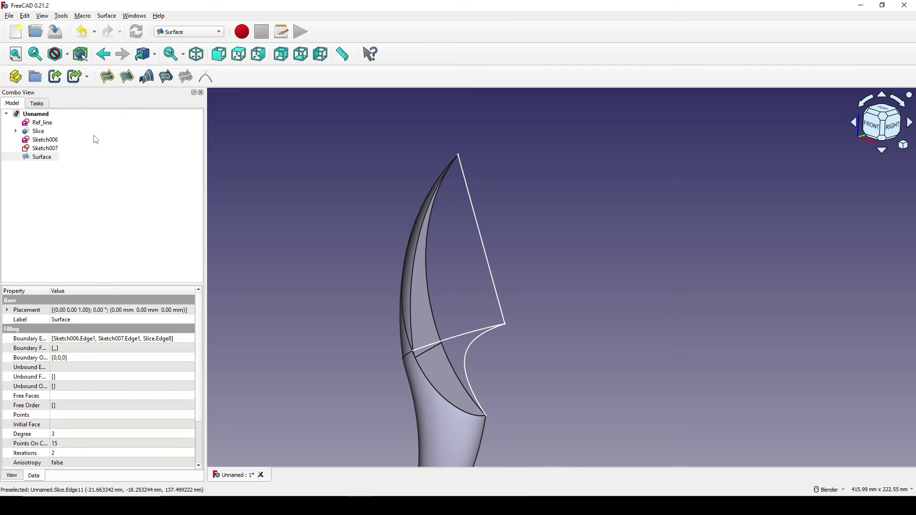
{"action": "left_click", "coordinate": [108, 76]}
{"action": "left_click", "coordinate": [493, 276]}
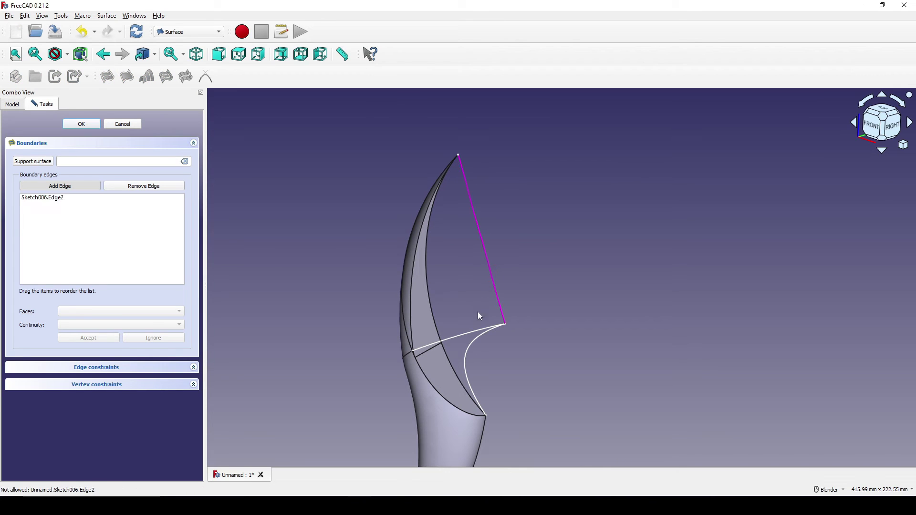
{"action": "left_click", "coordinate": [471, 337]}
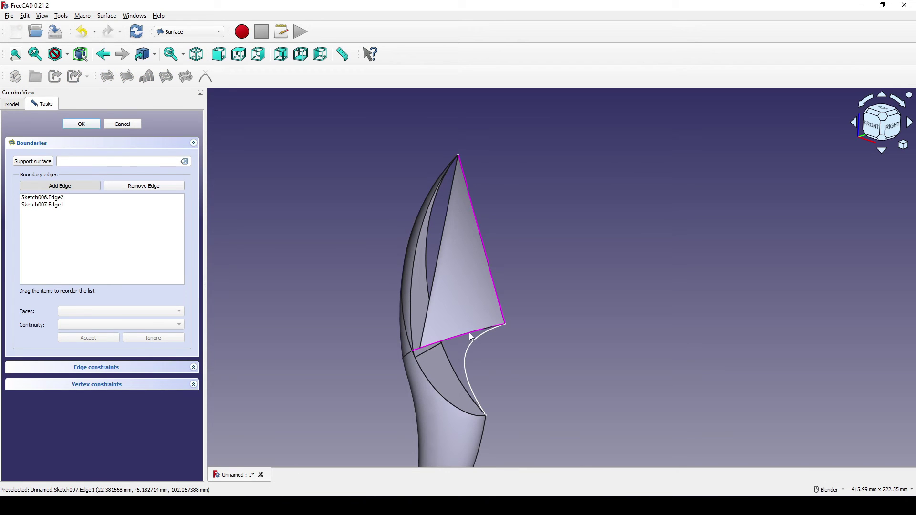
{"action": "left_click", "coordinate": [408, 317]}
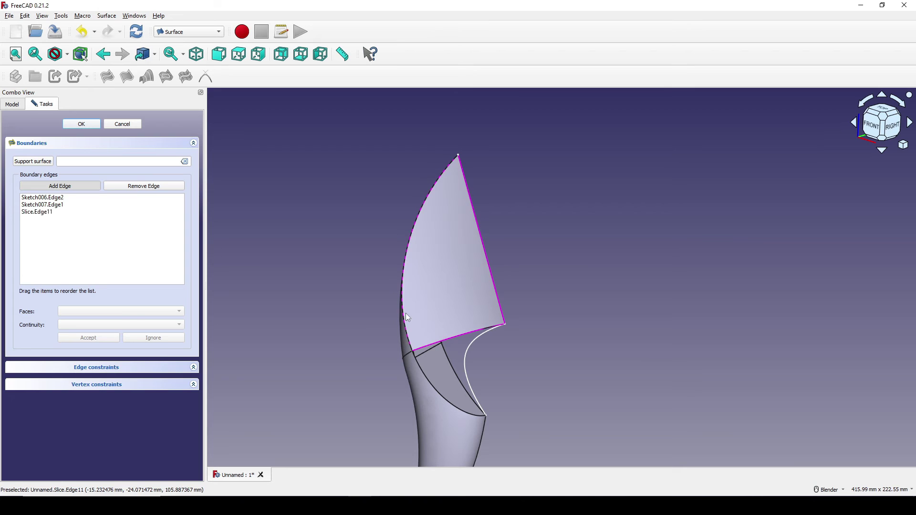
{"action": "left_click", "coordinate": [90, 127]}
Step: Hide the filled surface that covers the upper part of the shape
{"action": "scroll", "coordinate": [502, 273], "scroll_direction": "down", "scroll_amount": 3}
{"action": "scroll", "coordinate": [497, 266], "scroll_direction": "up", "scroll_amount": 3}
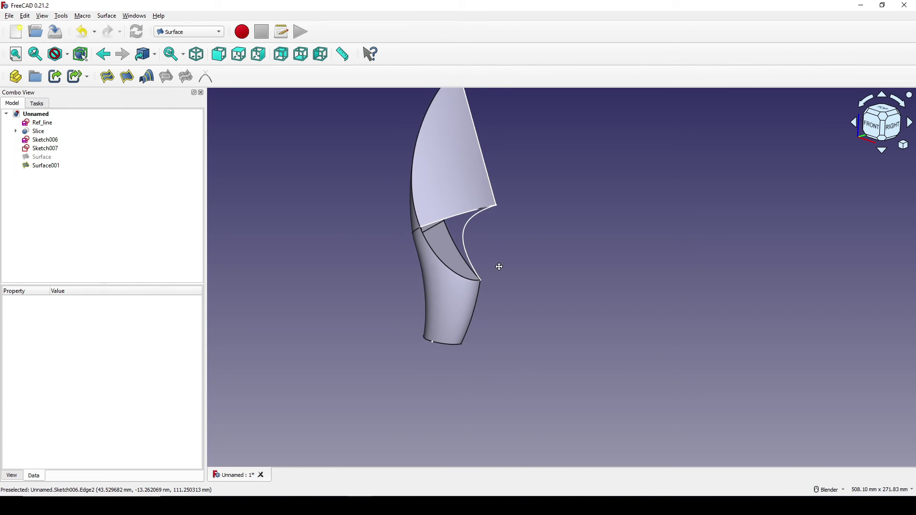
{"action": "left_click", "coordinate": [464, 188]}
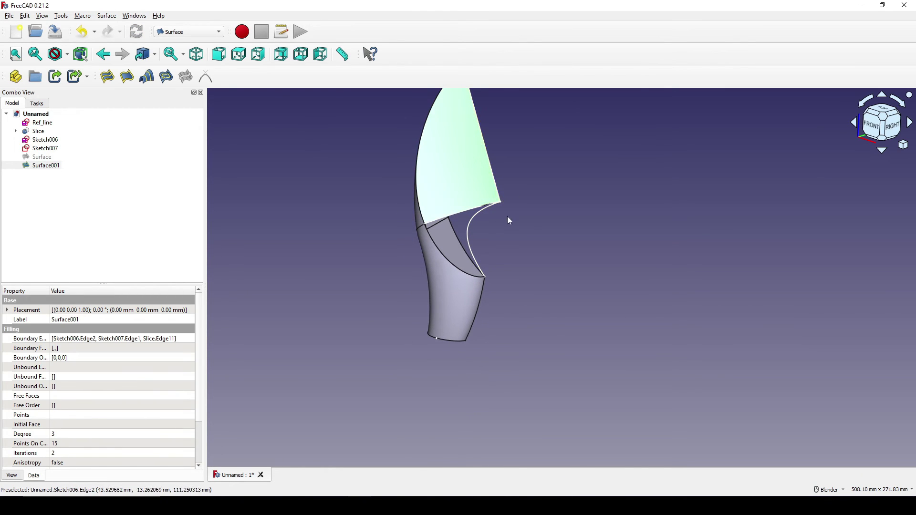
Step: Cap the slice's open bottom end with a Filling bounded by its curved edge and its straight edge
{"action": "middle_click_drag", "start_coordinate": [509, 221], "coordinate": [487, 248]}
{"action": "scroll", "coordinate": [516, 243], "scroll_direction": "up", "scroll_amount": 4}
{"action": "scroll", "coordinate": [493, 239], "scroll_direction": "up", "scroll_amount": 1}
{"action": "left_click", "coordinate": [107, 77]}
{"action": "scroll", "coordinate": [346, 277], "scroll_direction": "up", "scroll_amount": 1}
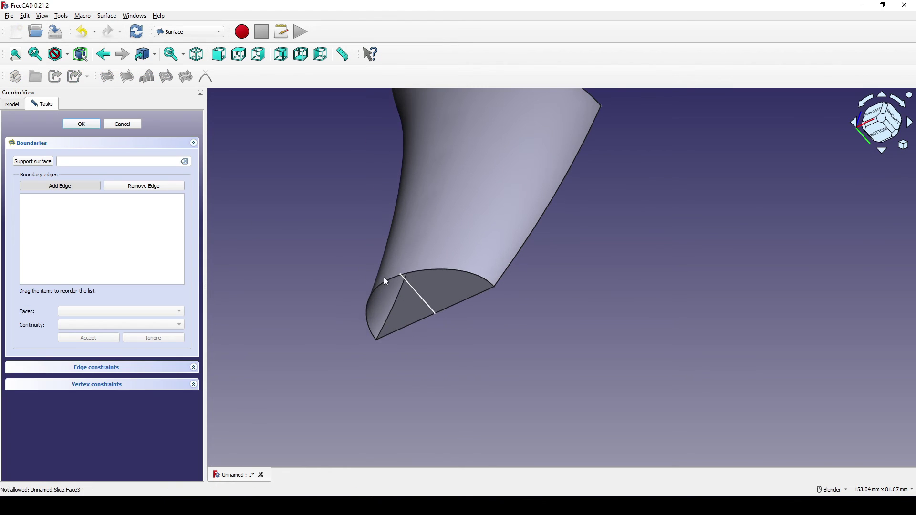
{"action": "left_click", "coordinate": [420, 273]}
{"action": "left_click", "coordinate": [448, 313]}
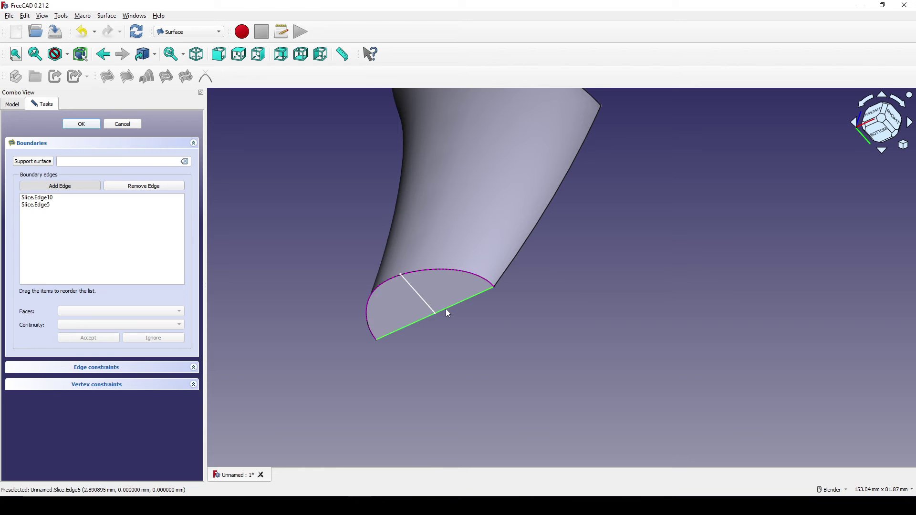
{"action": "left_click", "coordinate": [84, 125]}
Step: Hide the filled surface that caps the bottom end of the slice
{"action": "scroll", "coordinate": [477, 236], "scroll_direction": "down", "scroll_amount": 4}
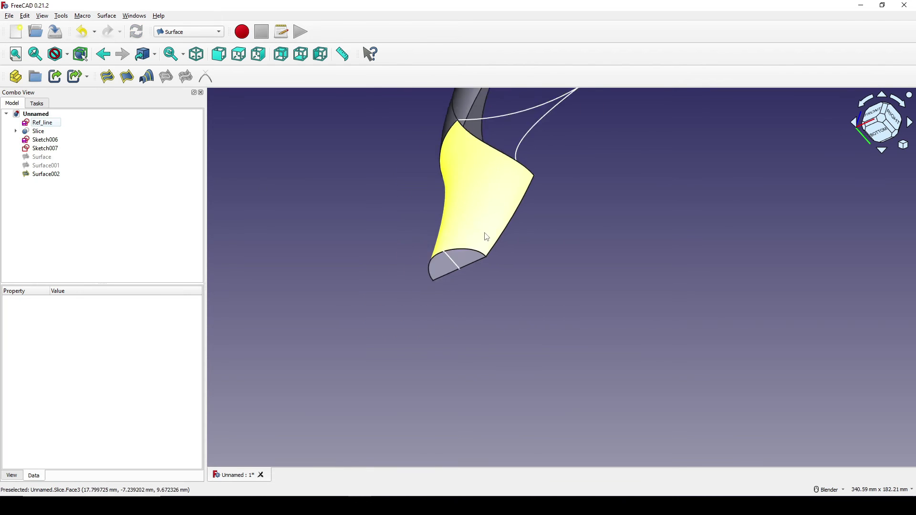
{"action": "scroll", "coordinate": [485, 234], "scroll_direction": "down", "scroll_amount": 2}
{"action": "middle_click_drag", "start_coordinate": [485, 234], "coordinate": [493, 278]}
{"action": "middle_click_drag", "start_coordinate": [538, 176], "coordinate": [512, 345], "text": "shift"}
{"action": "scroll", "coordinate": [538, 307], "scroll_direction": "up", "scroll_amount": 2}
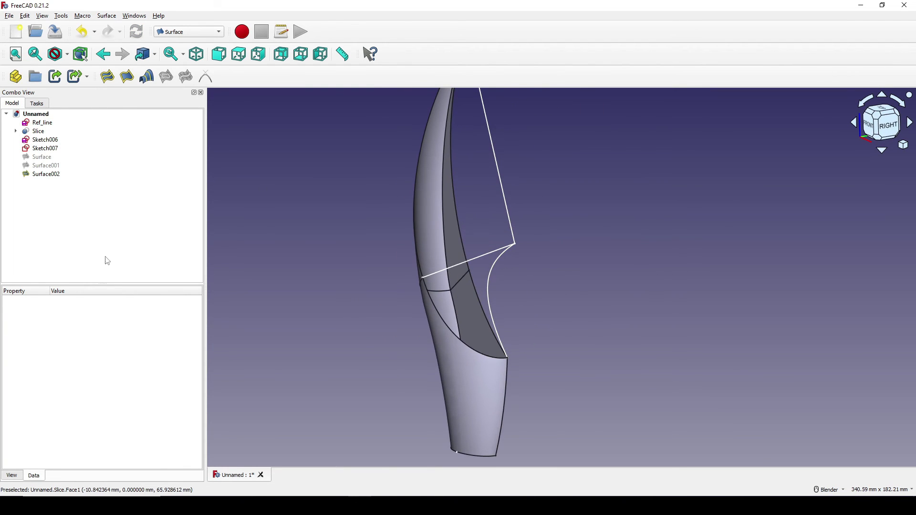
{"action": "left_click", "coordinate": [47, 174]}
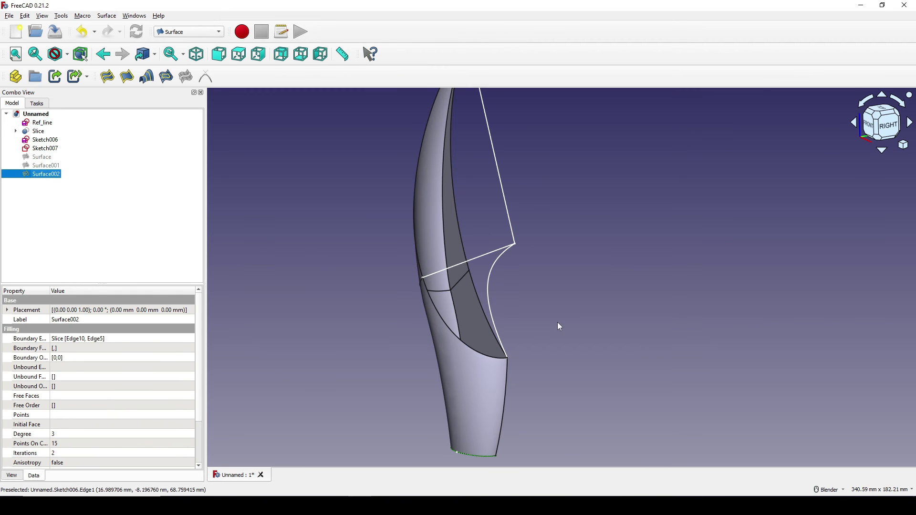
{"action": "left_click", "coordinate": [595, 327]}
Step: Turn the model to its flat cut side and switch to the Part workbench
{"action": "middle_click_drag", "start_coordinate": [595, 327], "coordinate": [387, 306]}
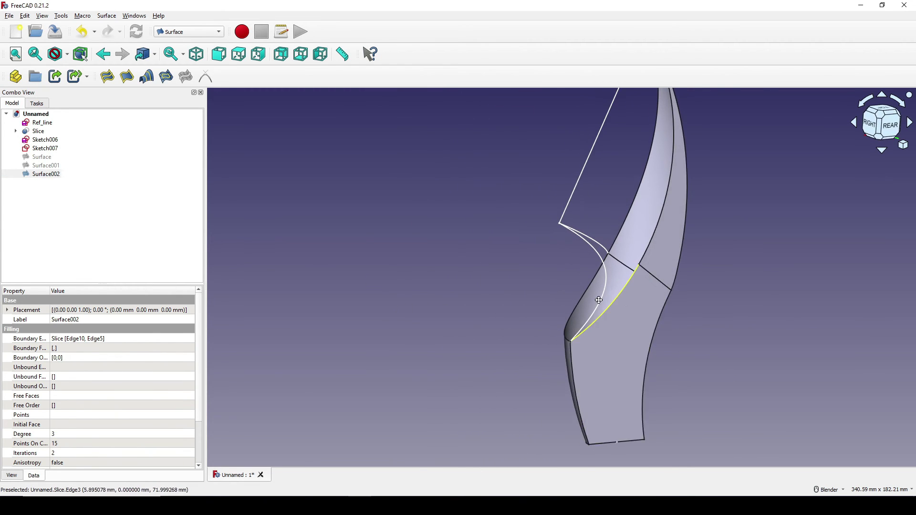
{"action": "scroll", "coordinate": [502, 296], "scroll_direction": "down", "scroll_amount": 1}
{"action": "middle_click_drag", "start_coordinate": [614, 302], "coordinate": [382, 167], "text": "shift"}
{"action": "left_click", "coordinate": [189, 32]}
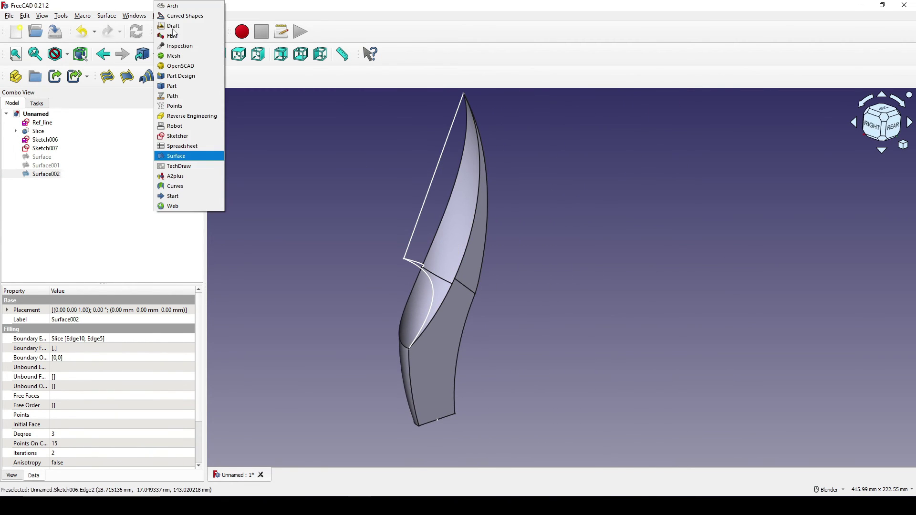
{"action": "left_click", "coordinate": [172, 86]}
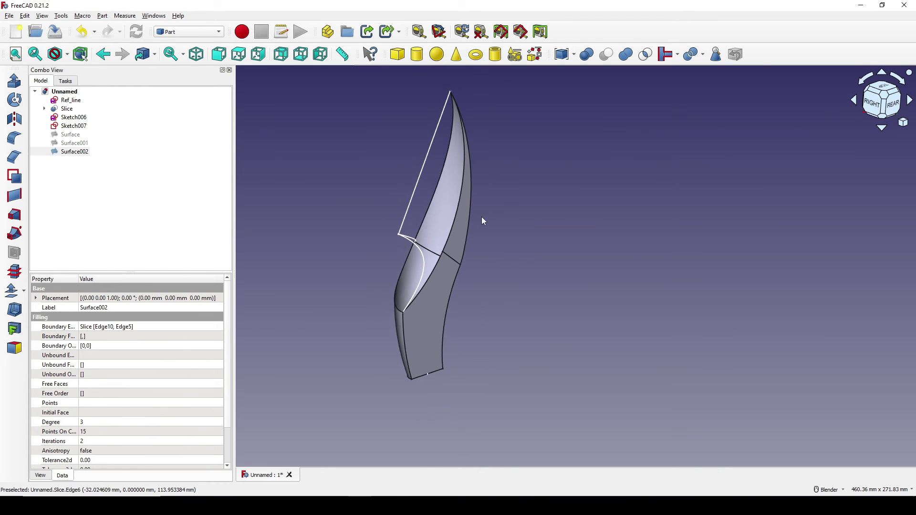
Step: Create a wire from the sketch and slice edges that outline the flat cut side, including the short bottom edge
{"action": "left_click", "coordinate": [535, 54]}
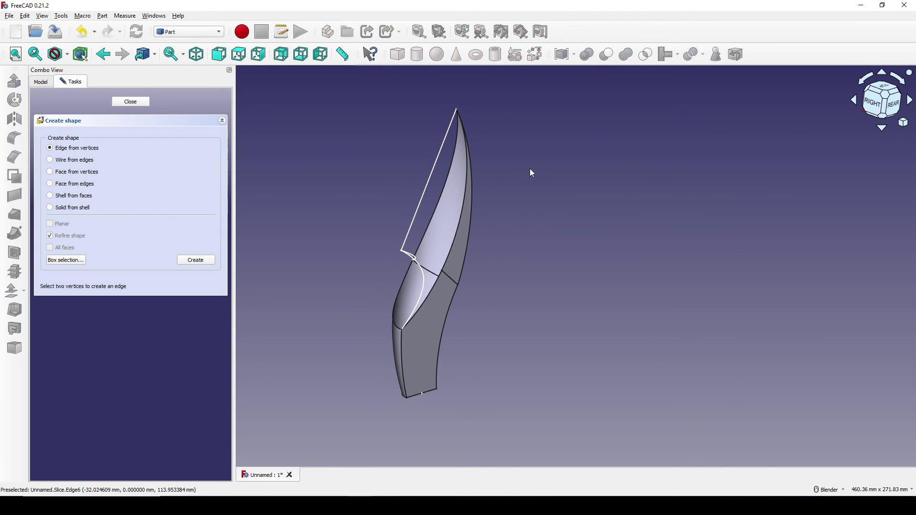
{"action": "middle_click_drag", "start_coordinate": [522, 225], "coordinate": [510, 261]}
{"action": "left_click", "coordinate": [68, 163]}
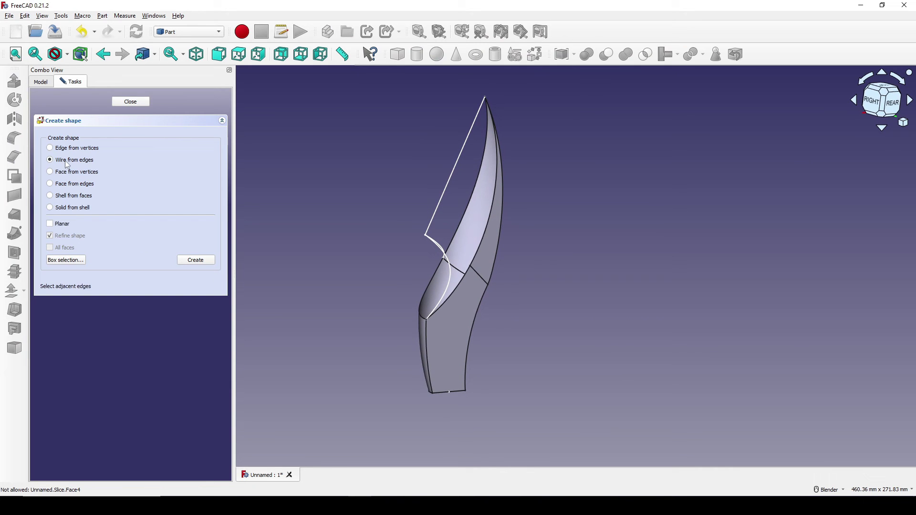
{"action": "left_click", "coordinate": [425, 340]}
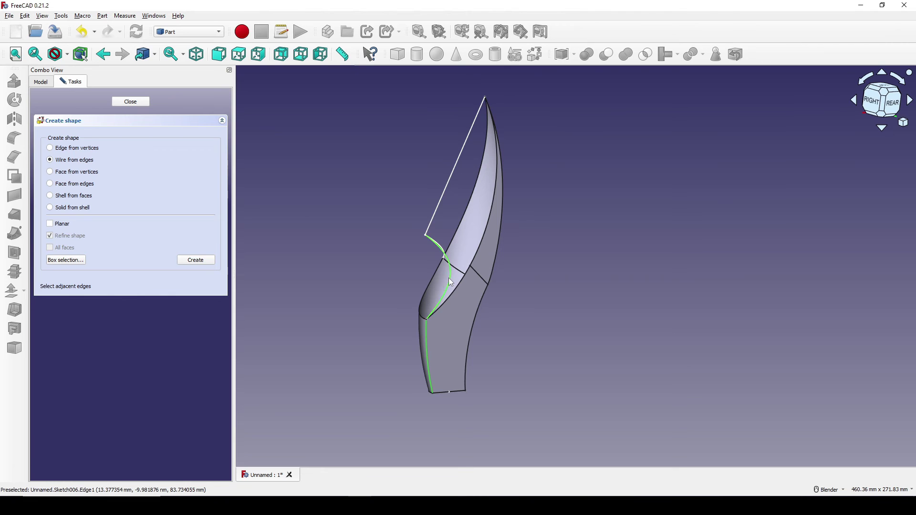
{"action": "left_click", "coordinate": [446, 191]}
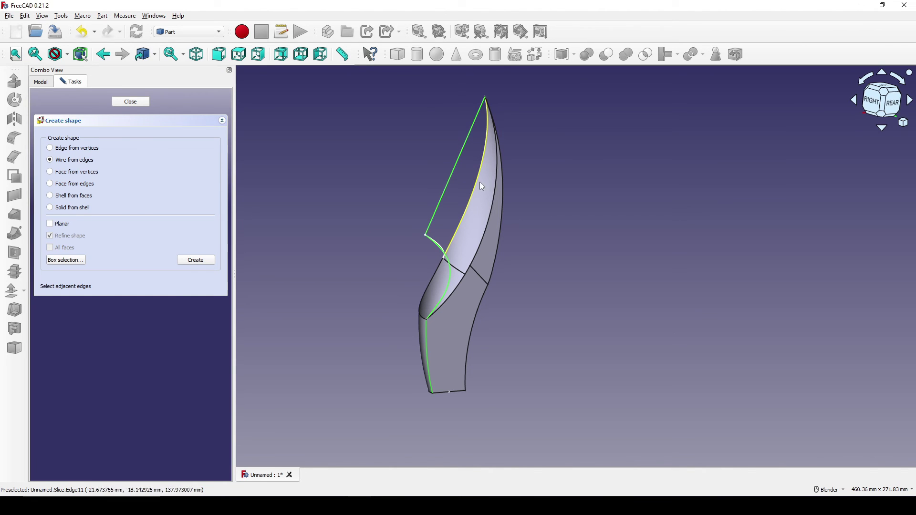
{"action": "left_click", "coordinate": [510, 195]}
{"action": "left_click", "coordinate": [479, 323]}
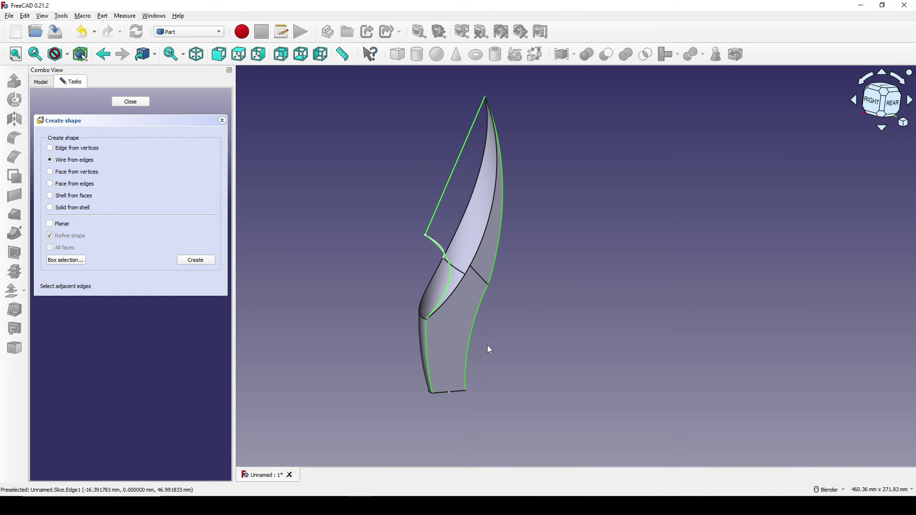
{"action": "left_click", "coordinate": [459, 396]}
{"action": "middle_click_drag", "start_coordinate": [546, 344], "coordinate": [442, 323]}
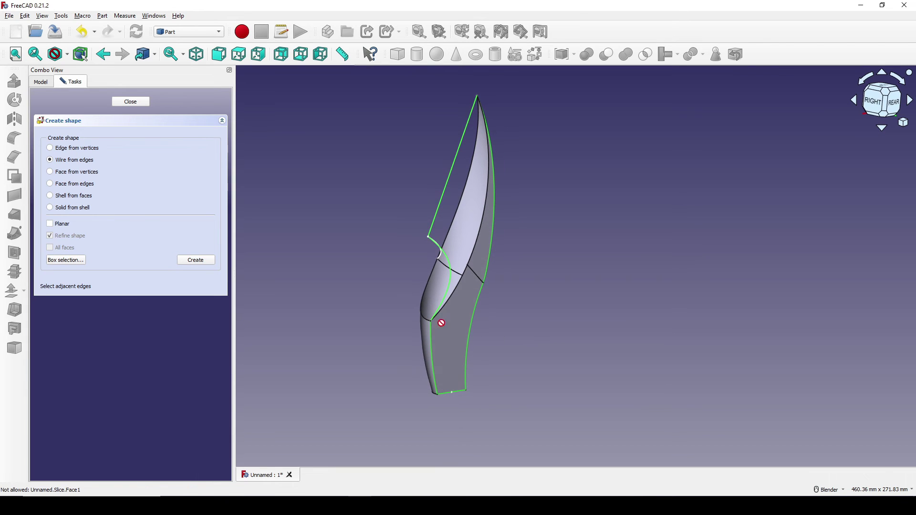
{"action": "left_click", "coordinate": [188, 262]}
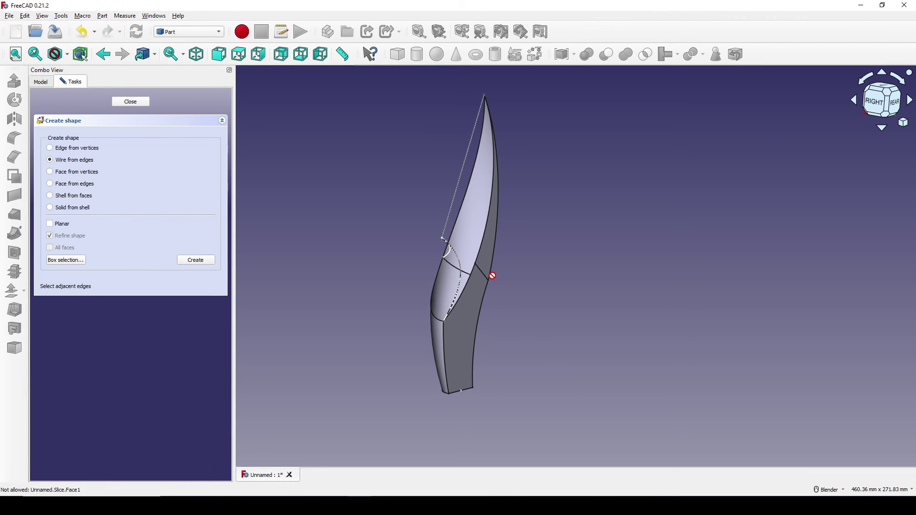
{"action": "left_click", "coordinate": [139, 102]}
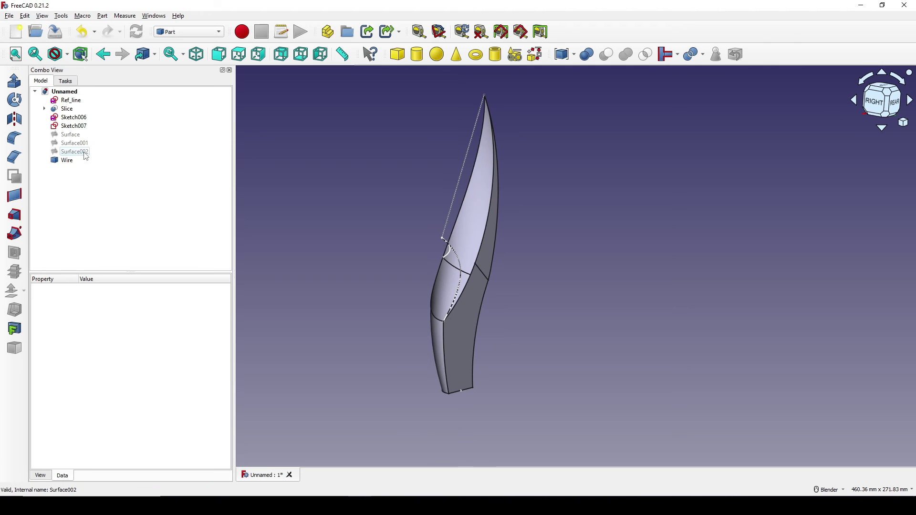
Step: Duplicate the wire and set the copy's Y position to 4 mm
{"action": "left_click", "coordinate": [69, 162]}
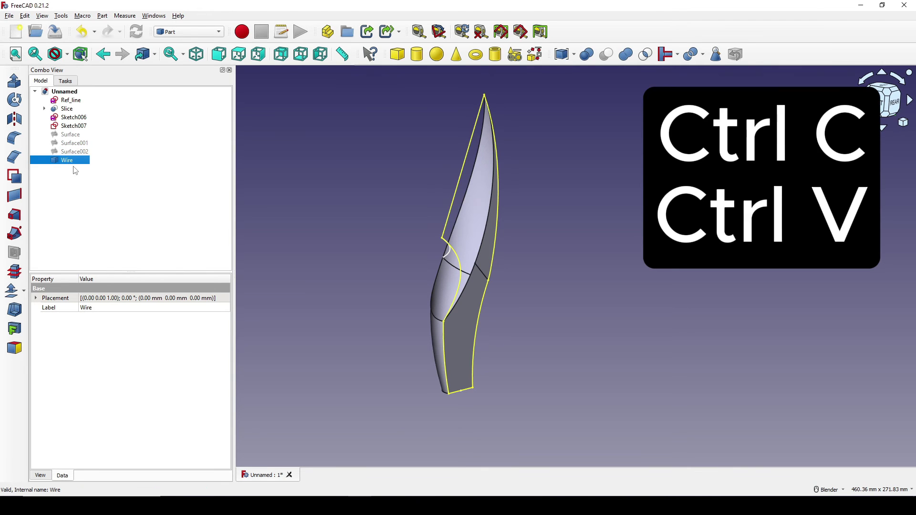
{"action": "key", "text": "ctrl+c"}
{"action": "key", "text": "ctrl+v"}
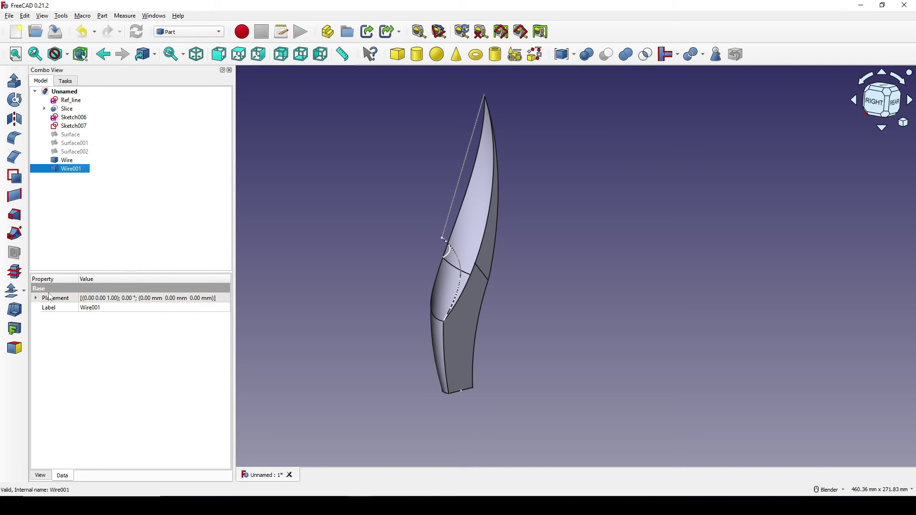
{"action": "left_click", "coordinate": [37, 298]}
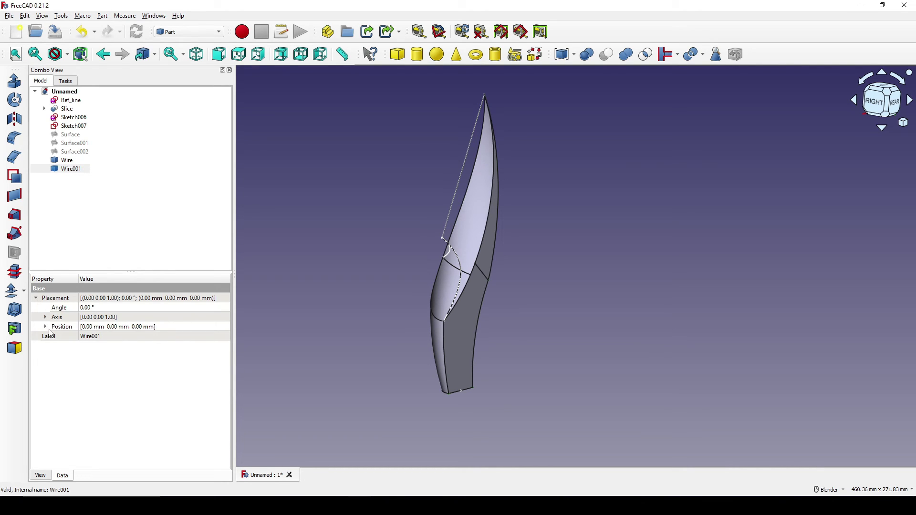
{"action": "left_click", "coordinate": [49, 330]}
{"action": "left_click", "coordinate": [96, 346]}
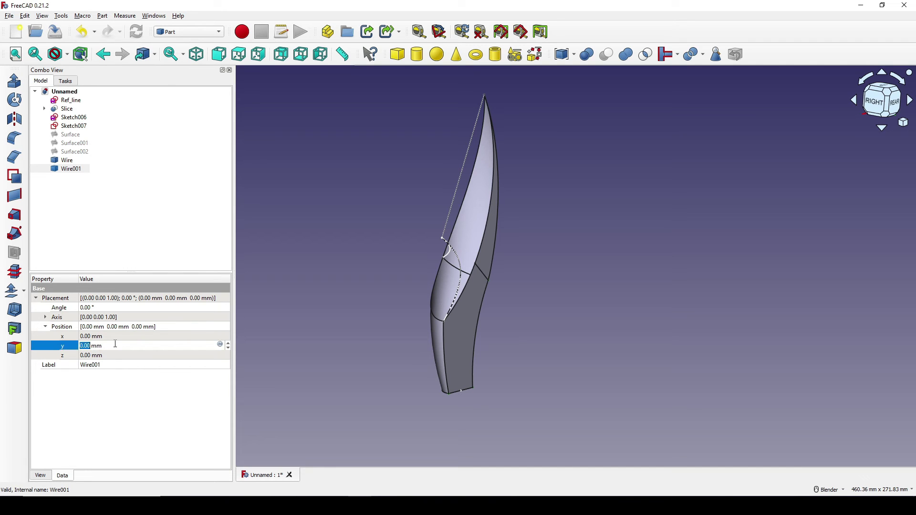
{"action": "type", "text": "4"}
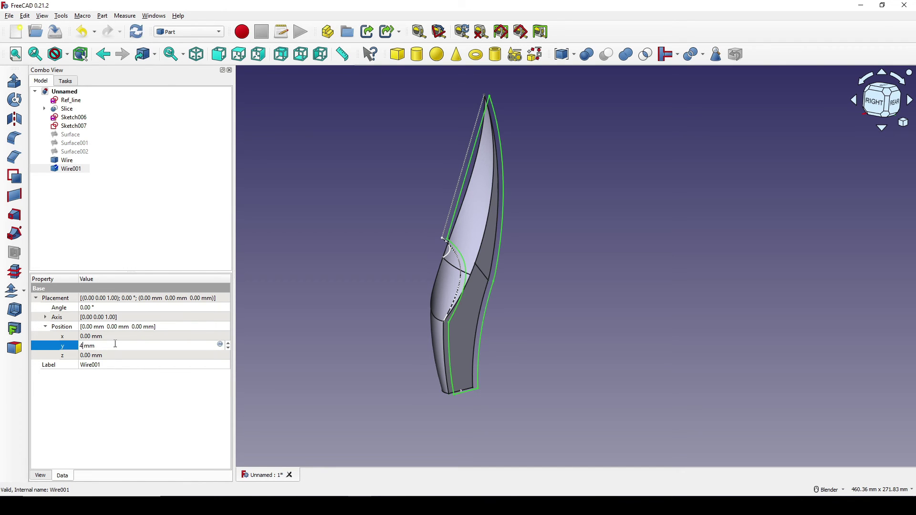
{"action": "key", "text": "Return"}
Step: Loft between the original wire and its offset copy, without creating a solid
{"action": "middle_click_drag", "start_coordinate": [556, 327], "coordinate": [574, 271]}
{"action": "left_click", "coordinate": [575, 270]}
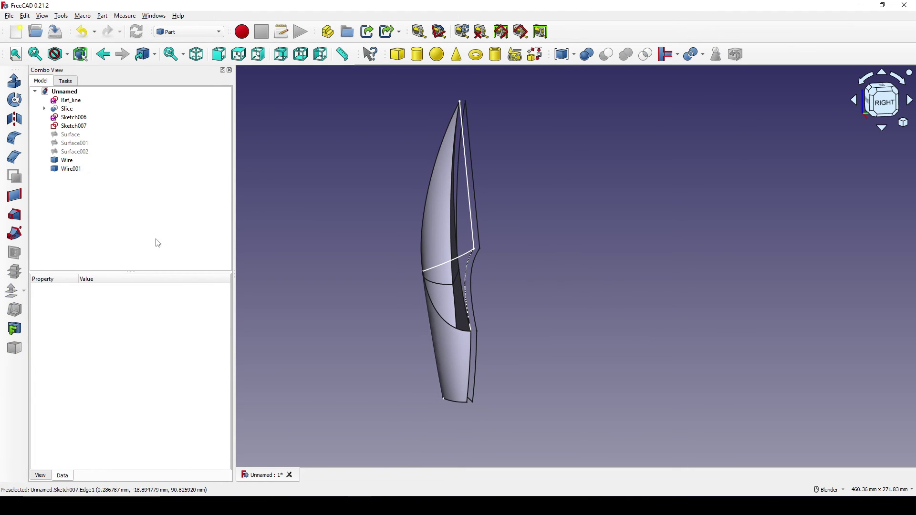
{"action": "left_click", "coordinate": [14, 214]}
{"action": "double_click", "coordinate": [77, 229]}
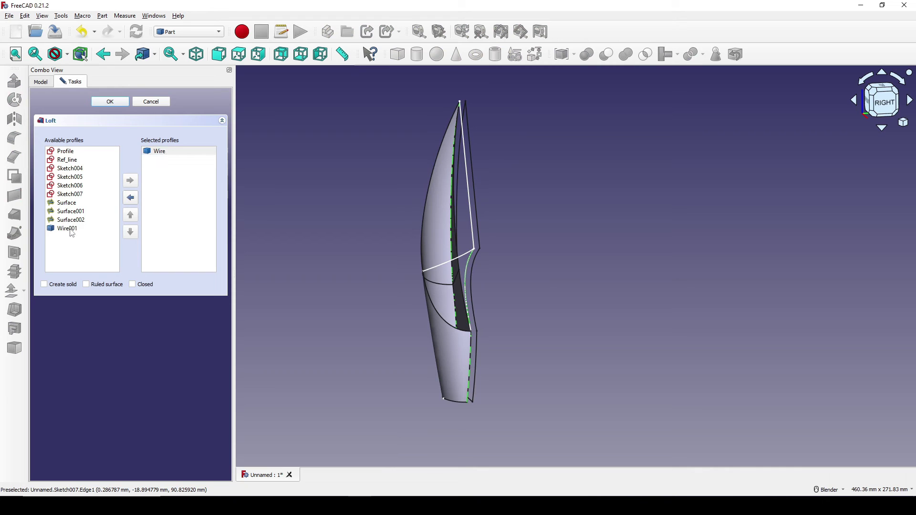
{"action": "double_click", "coordinate": [72, 229]}
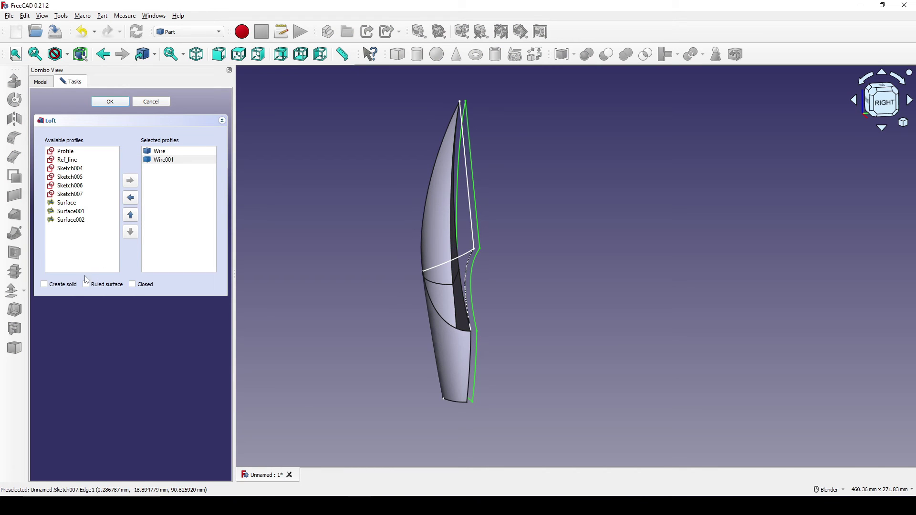
{"action": "left_click", "coordinate": [112, 102]}
Step: Show the three hidden filled surfaces again
{"action": "middle_click_drag", "start_coordinate": [540, 242], "coordinate": [577, 236]}
{"action": "left_click", "coordinate": [578, 236]}
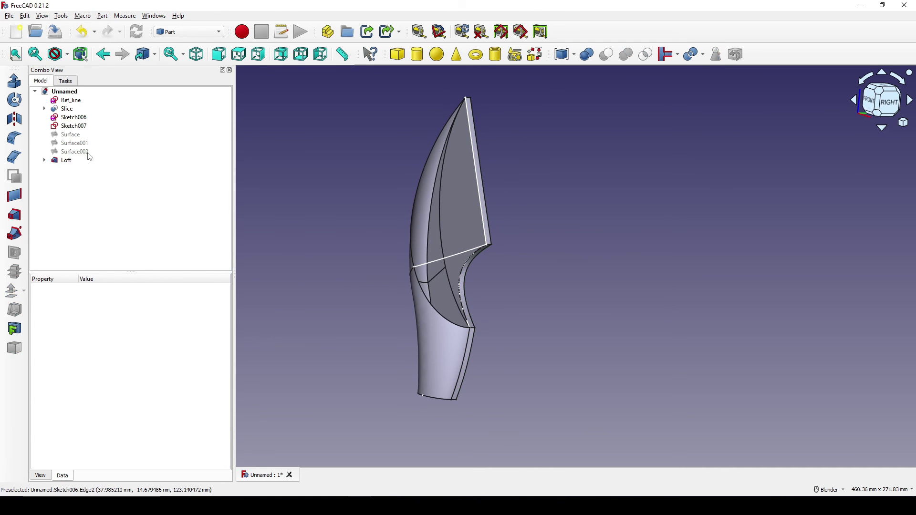
{"action": "left_click", "coordinate": [70, 134]}
{"action": "left_click", "coordinate": [75, 152], "text": "shift"}
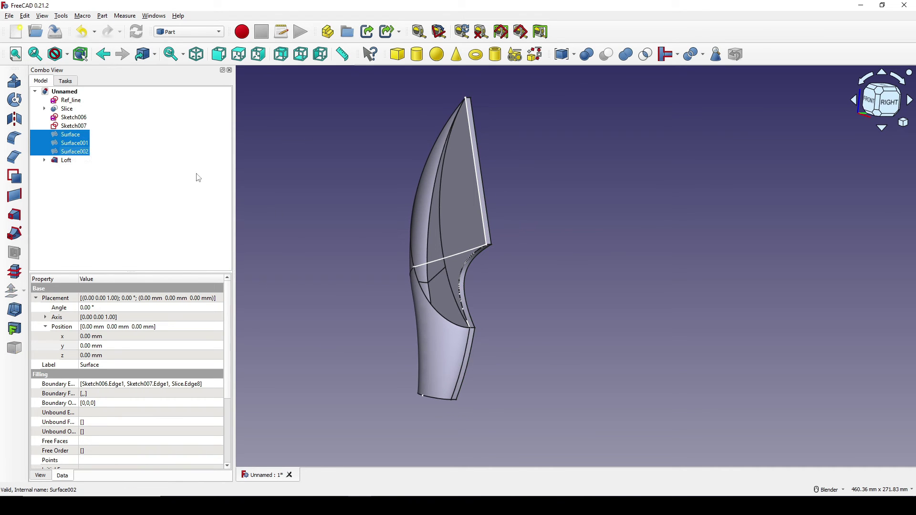
{"action": "key", "text": "space"}
{"action": "middle_click_drag", "start_coordinate": [459, 267], "coordinate": [548, 285]}
{"action": "left_click", "coordinate": [497, 271]}
Step: Switch to the Curves workbench and select the two filled surfaces on the front together with the slice's outer curved faces
{"action": "left_click", "coordinate": [189, 31]}
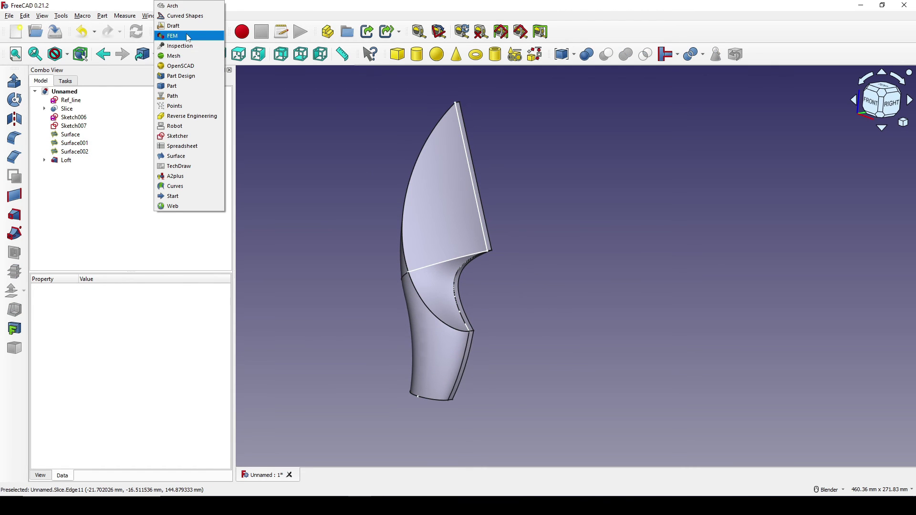
{"action": "left_click", "coordinate": [199, 194]}
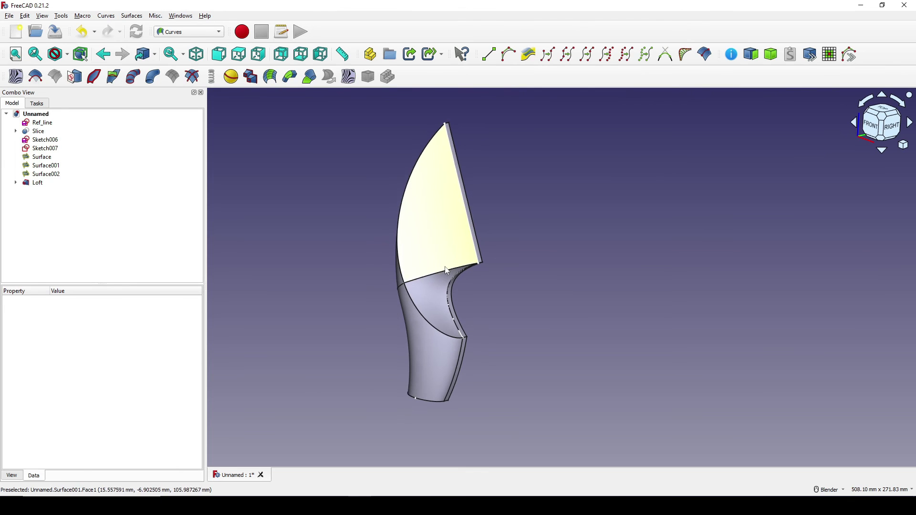
{"action": "left_click", "coordinate": [440, 294]}
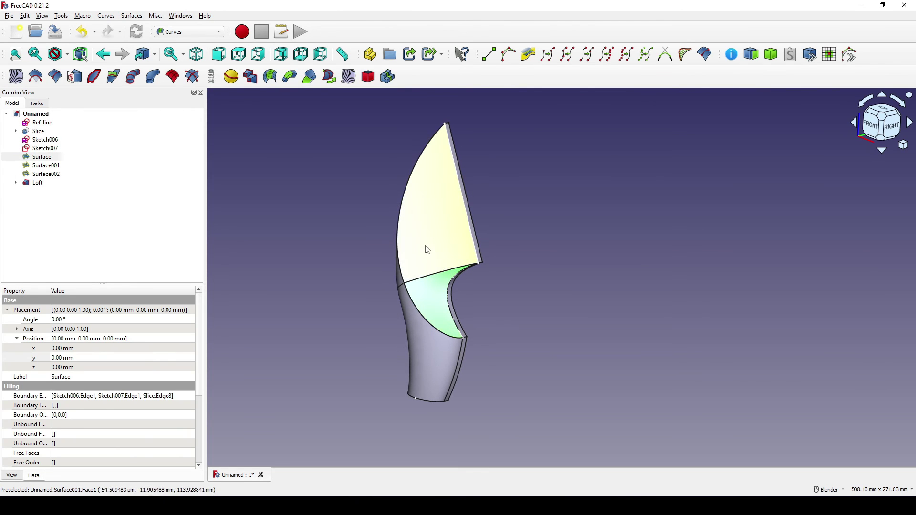
{"action": "left_click", "coordinate": [428, 343], "text": "ctrl"}
{"action": "middle_click_drag", "start_coordinate": [428, 341], "coordinate": [512, 288]}
{"action": "scroll", "coordinate": [453, 273], "scroll_direction": "up", "scroll_amount": 3}
{"action": "middle_click_drag", "start_coordinate": [283, 255], "coordinate": [326, 306]}
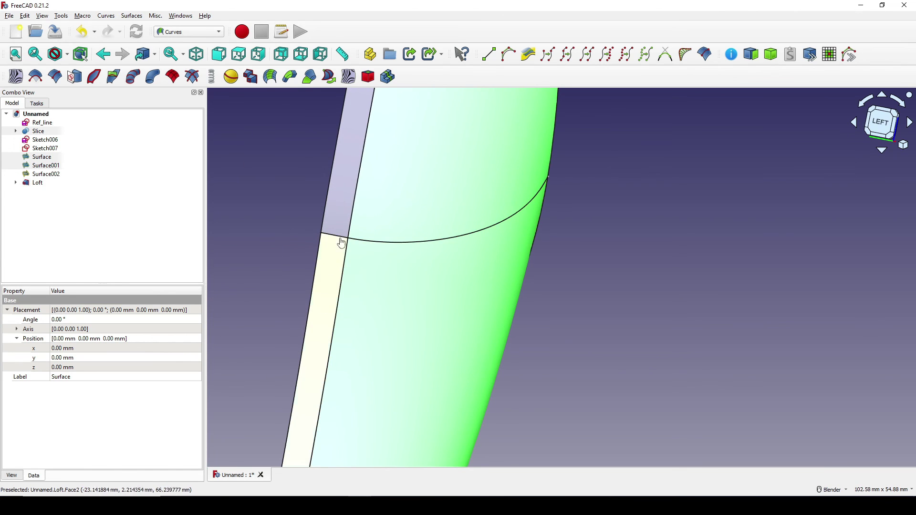
Step: Add the loft's flat rear face and its narrow side faces around the outline to the selection
{"action": "scroll", "coordinate": [381, 276], "scroll_direction": "down", "scroll_amount": 5}
{"action": "middle_click_drag", "start_coordinate": [380, 277], "coordinate": [462, 268]}
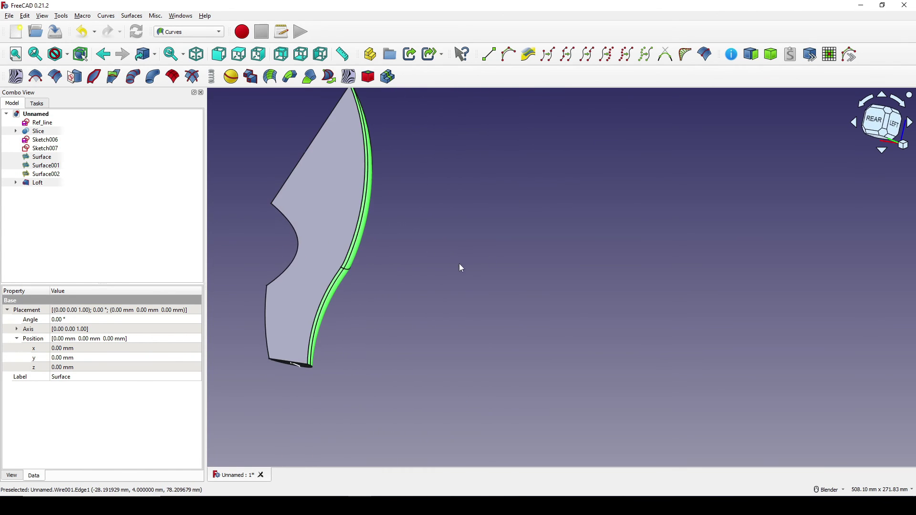
{"action": "left_click", "coordinate": [321, 250], "text": "ctrl"}
{"action": "middle_click_drag", "start_coordinate": [322, 250], "coordinate": [420, 286]}
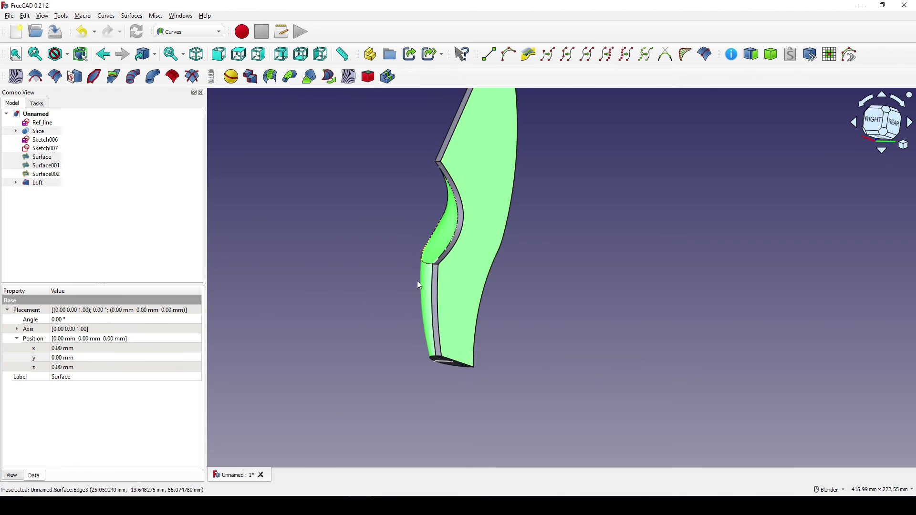
{"action": "scroll", "coordinate": [419, 286], "scroll_direction": "up", "scroll_amount": 4}
{"action": "scroll", "coordinate": [470, 256], "scroll_direction": "down", "scroll_amount": 4}
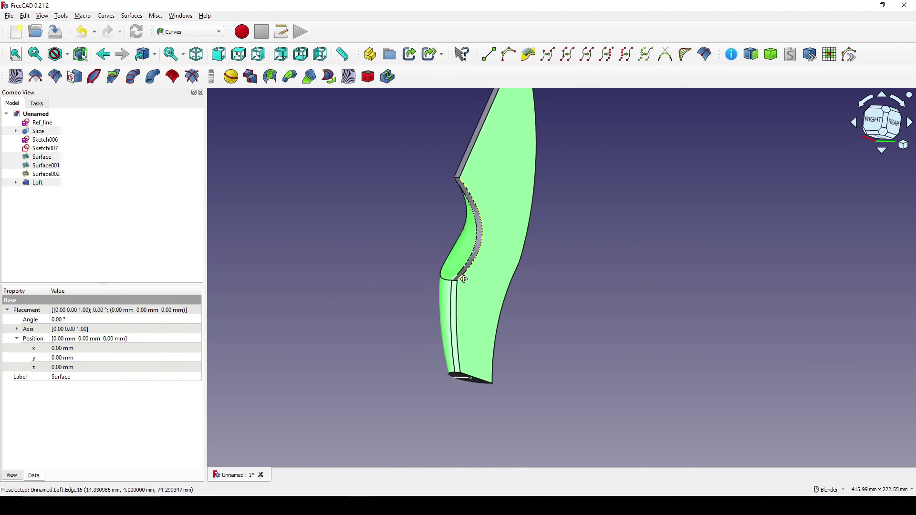
{"action": "scroll", "coordinate": [464, 279], "scroll_direction": "up", "scroll_amount": 4}
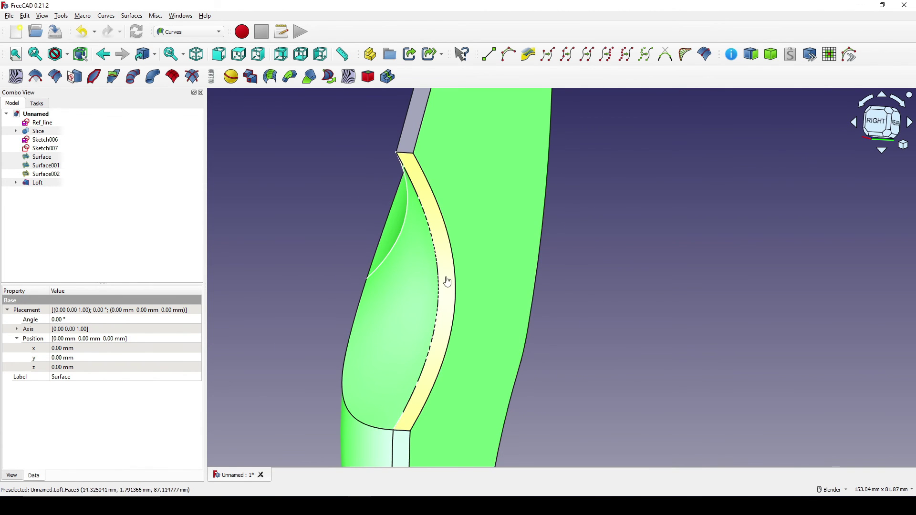
{"action": "left_click", "coordinate": [446, 280], "text": "ctrl"}
Step: Add the faces closing the bottom end to the selection and make a parametric solid from all selected faces
{"action": "scroll", "coordinate": [444, 238], "scroll_direction": "down", "scroll_amount": 4}
{"action": "middle_click_drag", "start_coordinate": [423, 210], "coordinate": [499, 357]}
{"action": "scroll", "coordinate": [452, 272], "scroll_direction": "up", "scroll_amount": 3}
{"action": "scroll", "coordinate": [454, 280], "scroll_direction": "down", "scroll_amount": 4}
{"action": "scroll", "coordinate": [482, 295], "scroll_direction": "up", "scroll_amount": 5}
{"action": "scroll", "coordinate": [439, 316], "scroll_direction": "up", "scroll_amount": 2}
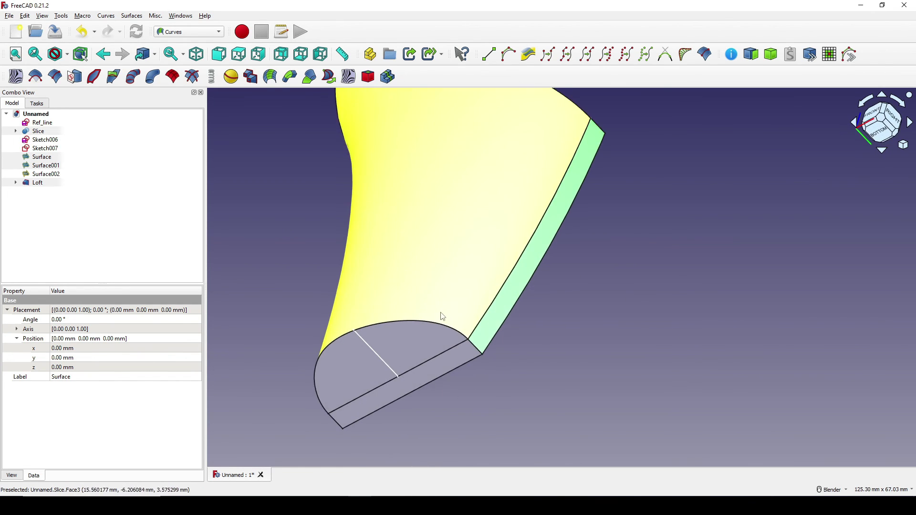
{"action": "scroll", "coordinate": [454, 337], "scroll_direction": "down", "scroll_amount": 3}
{"action": "middle_click_drag", "start_coordinate": [497, 291], "coordinate": [502, 316]}
{"action": "scroll", "coordinate": [502, 316], "scroll_direction": "down", "scroll_amount": 3}
{"action": "scroll", "coordinate": [499, 306], "scroll_direction": "down", "scroll_amount": 2}
{"action": "middle_click_drag", "start_coordinate": [457, 185], "coordinate": [429, 311], "text": "shift"}
{"action": "scroll", "coordinate": [429, 311], "scroll_direction": "up", "scroll_amount": 2}
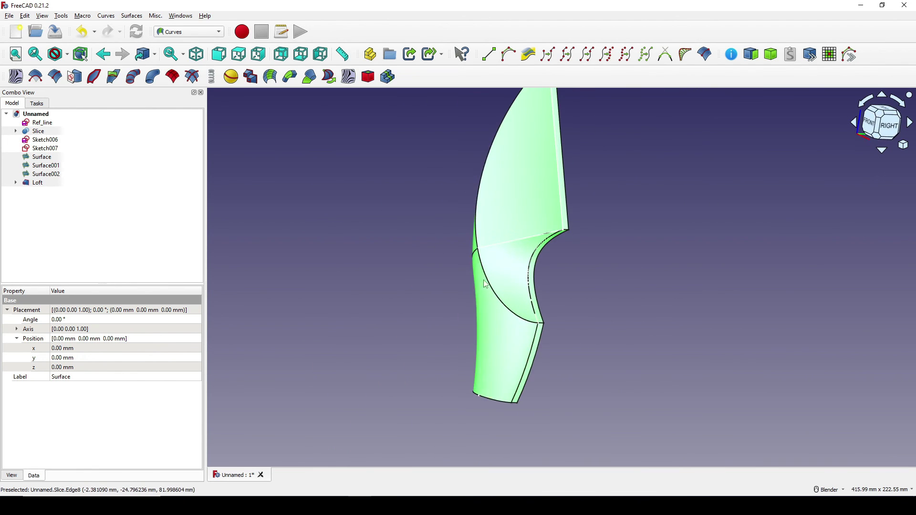
{"action": "middle_click_drag", "start_coordinate": [513, 223], "coordinate": [478, 260], "text": "shift"}
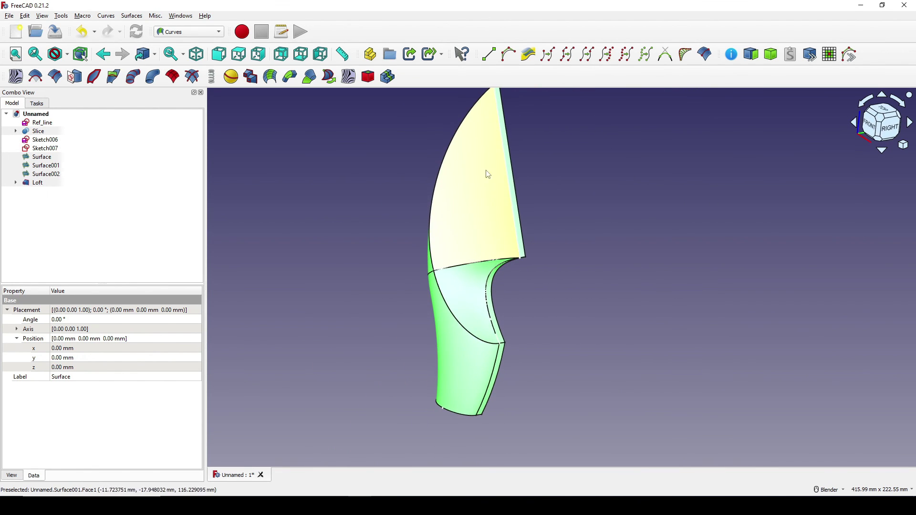
{"action": "left_click", "coordinate": [773, 59]}
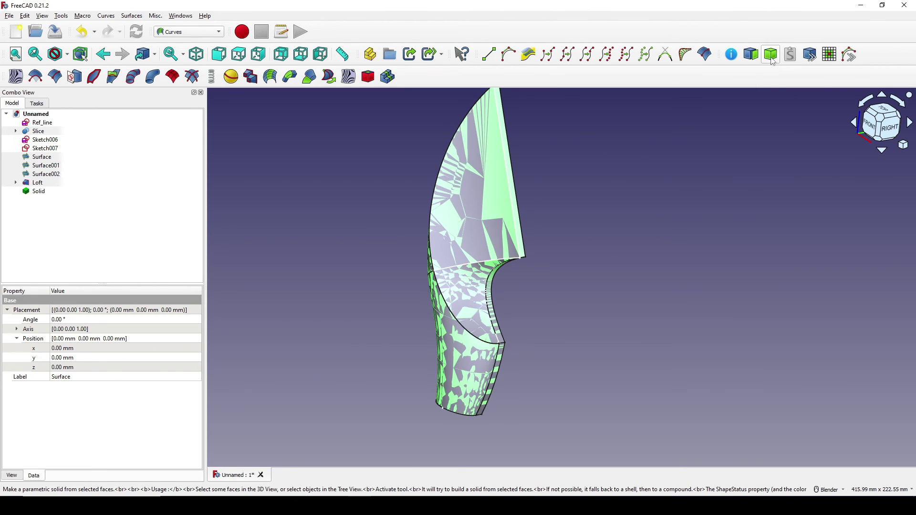
Step: Hide the slice, the three filled surfaces and the loft, keeping the new solid shown
{"action": "middle_click_drag", "start_coordinate": [689, 162], "coordinate": [530, 200]}
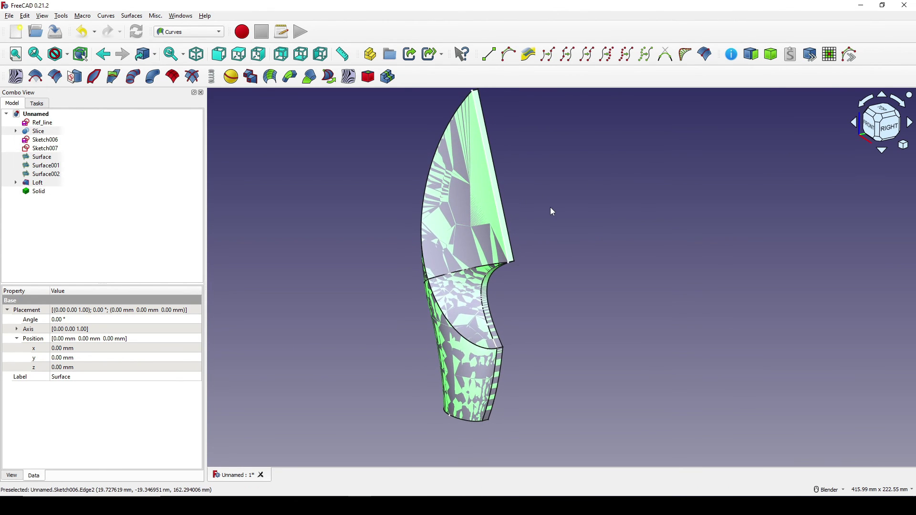
{"action": "left_click", "coordinate": [551, 208]}
{"action": "middle_click_drag", "start_coordinate": [552, 247], "coordinate": [548, 229], "text": "shift"}
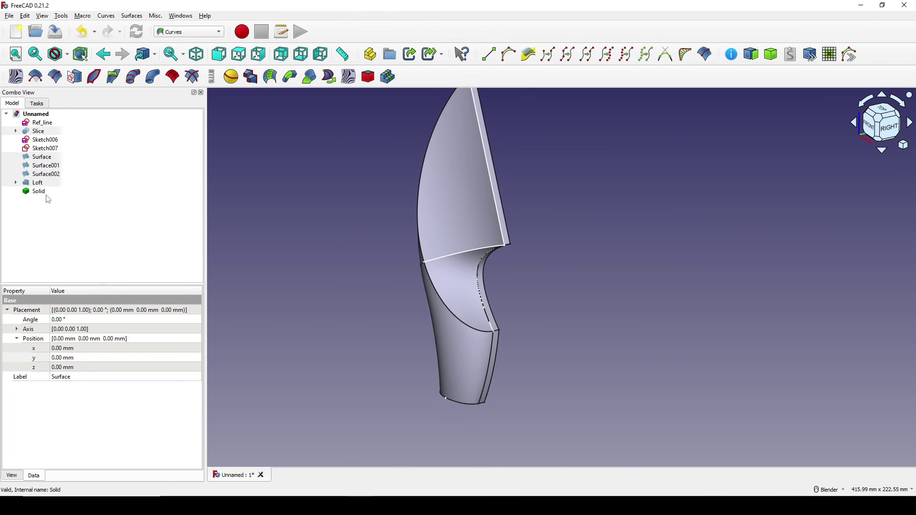
{"action": "middle_click_drag", "start_coordinate": [535, 305], "coordinate": [525, 253]}
{"action": "scroll", "coordinate": [522, 250], "scroll_direction": "up", "scroll_amount": 1}
{"action": "left_click", "coordinate": [523, 250]}
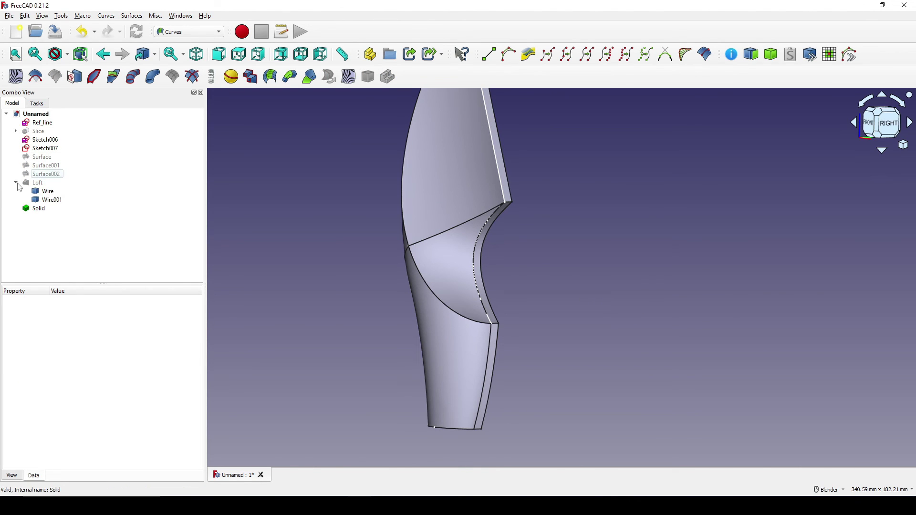
Step: Hide the two wires that belong to the loft
{"action": "left_click", "coordinate": [44, 192]}
{"action": "left_click", "coordinate": [55, 201], "text": "ctrl"}
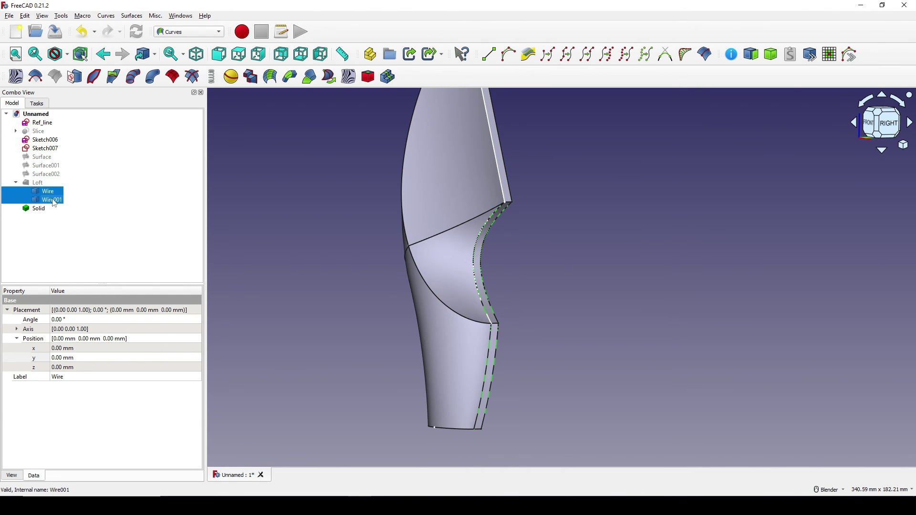
{"action": "left_click", "coordinate": [386, 371]}
{"action": "scroll", "coordinate": [385, 372], "scroll_direction": "down", "scroll_amount": 2}
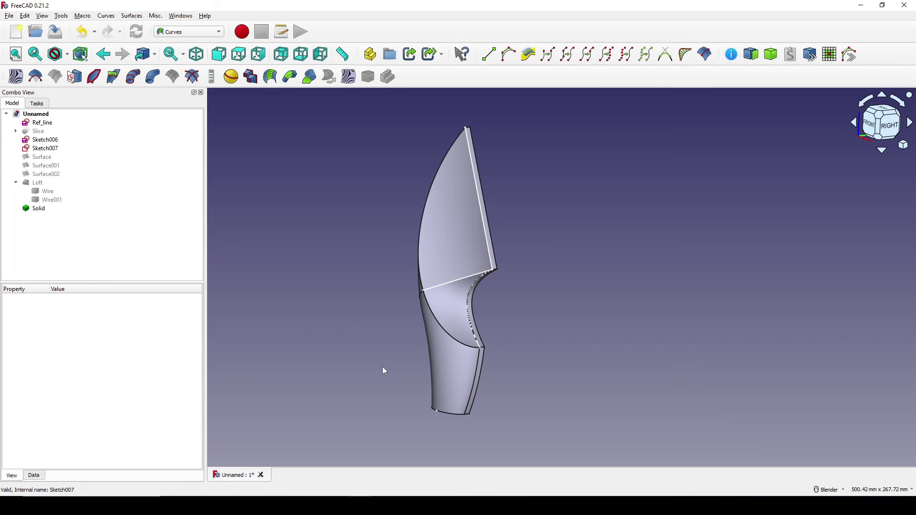
Step: Hide the reference line sketch Ref_line together with Sketch006 and Sketch007, leaving the solid shown
{"action": "middle_click_drag", "start_coordinate": [549, 289], "coordinate": [543, 293]}
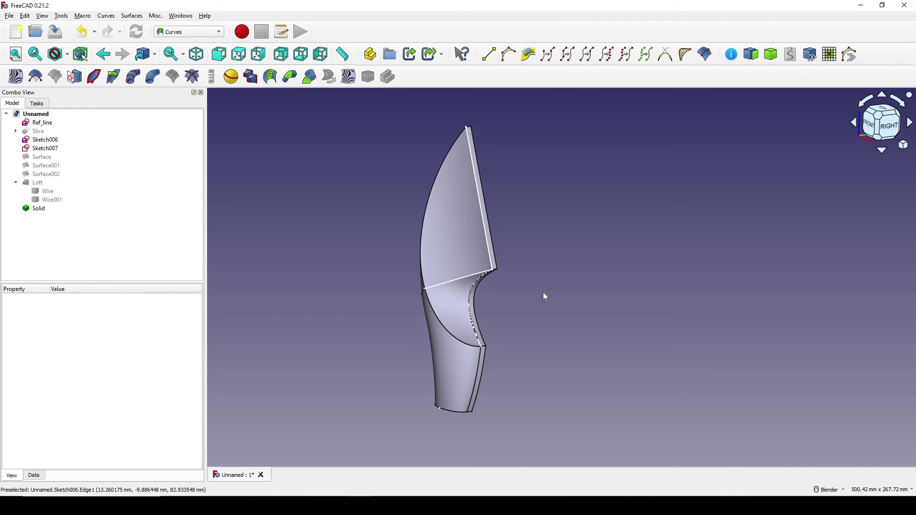
{"action": "left_click", "coordinate": [52, 125]}
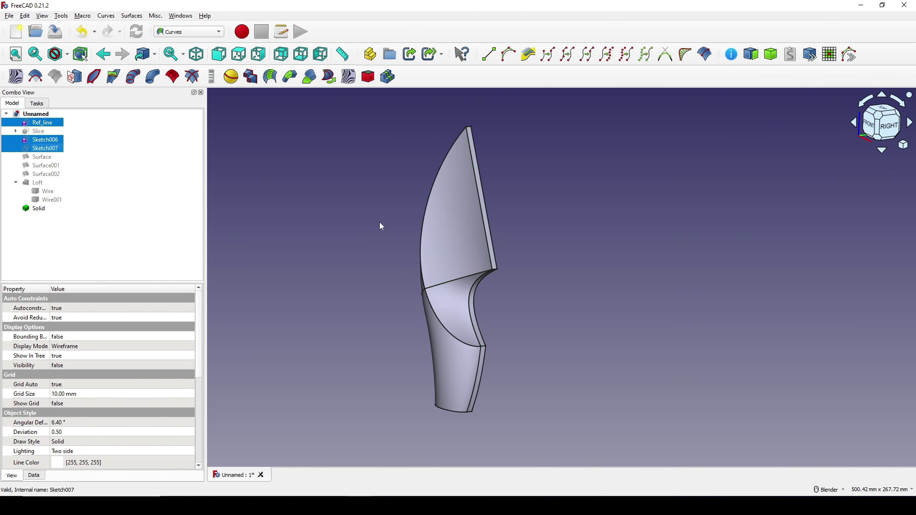
{"action": "middle_click_drag", "start_coordinate": [477, 264], "coordinate": [453, 219], "text": "shift"}
{"action": "mouse_move", "coordinate": [489, 285]}
{"action": "middle_mouse_down"}
{"action": "mouse_move", "coordinate": [482, 271]}
{"action": "mouse_move", "coordinate": [503, 286]}
{"action": "mouse_move", "coordinate": [498, 279]}
{"action": "middle_mouse_up"}
Step: In the Part workbench, fillet the curved outer edge of the solid's bottom end with a 1 mm radius
{"action": "scroll", "coordinate": [481, 271], "scroll_direction": "up", "scroll_amount": 1}
{"action": "left_click", "coordinate": [191, 34]}
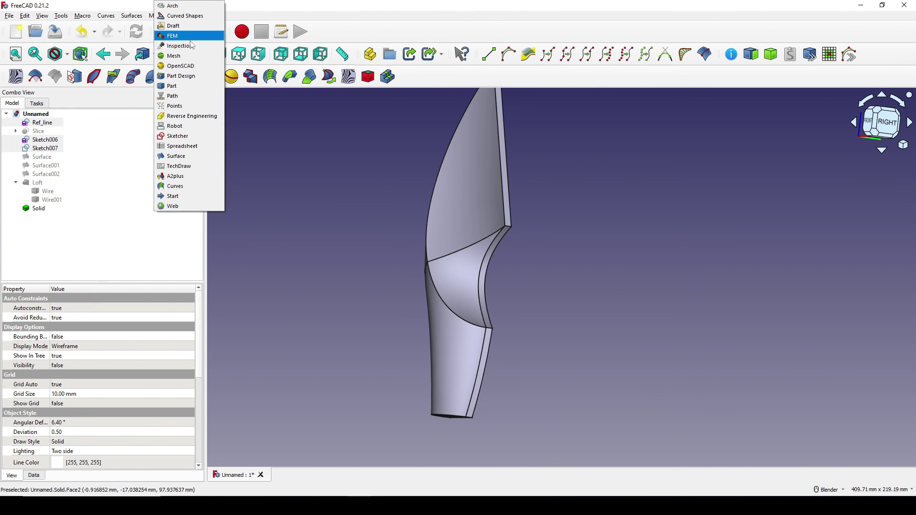
{"action": "left_click", "coordinate": [180, 87]}
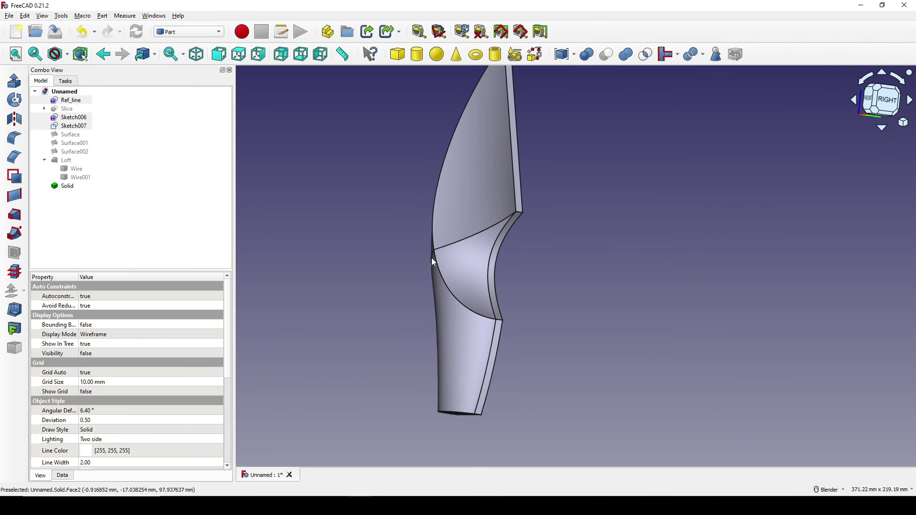
{"action": "middle_click_drag", "start_coordinate": [432, 258], "coordinate": [431, 286]}
{"action": "left_click", "coordinate": [416, 310]}
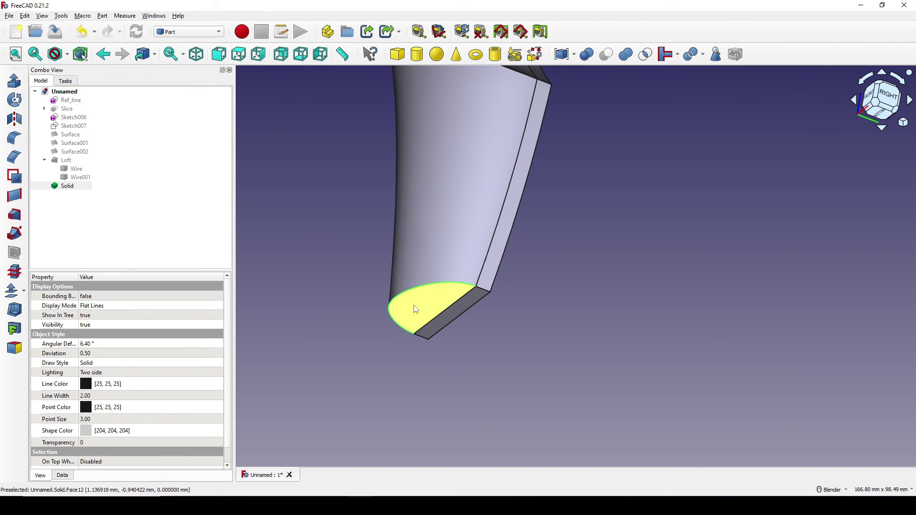
{"action": "left_click", "coordinate": [432, 285]}
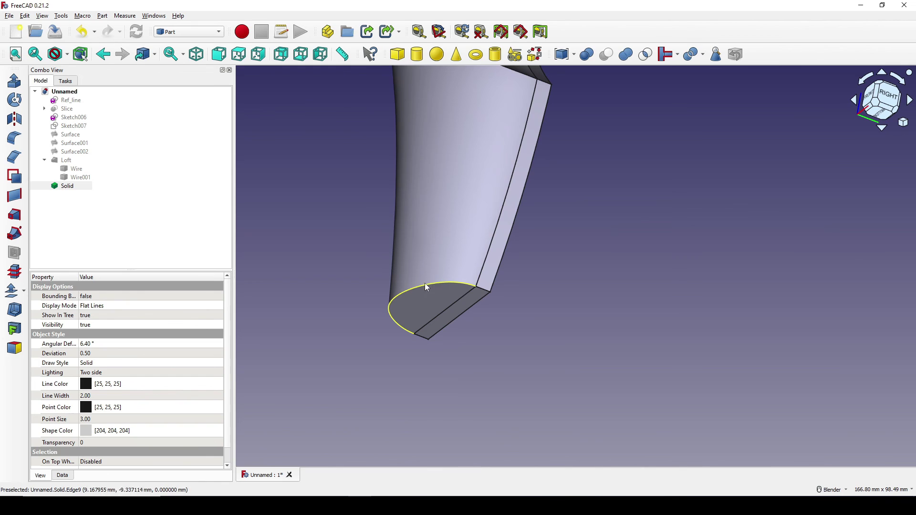
{"action": "left_click", "coordinate": [15, 139]}
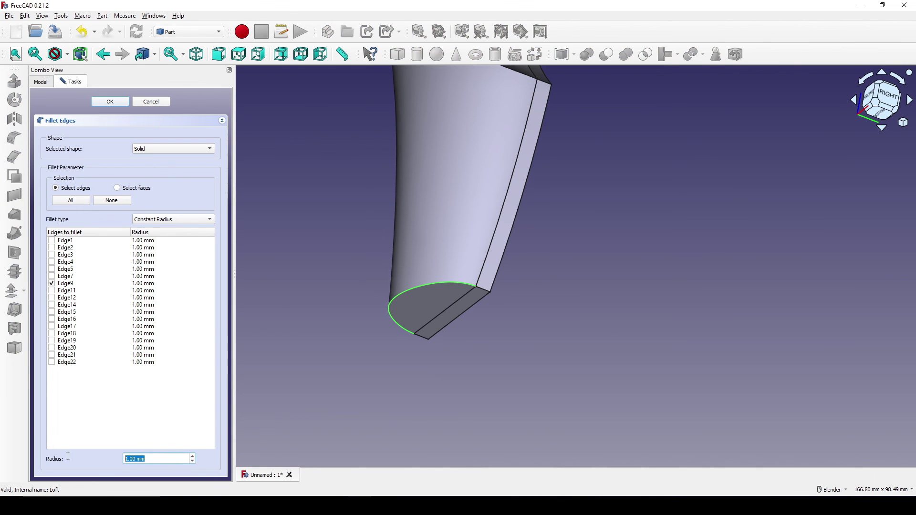
{"action": "left_click", "coordinate": [109, 101]}
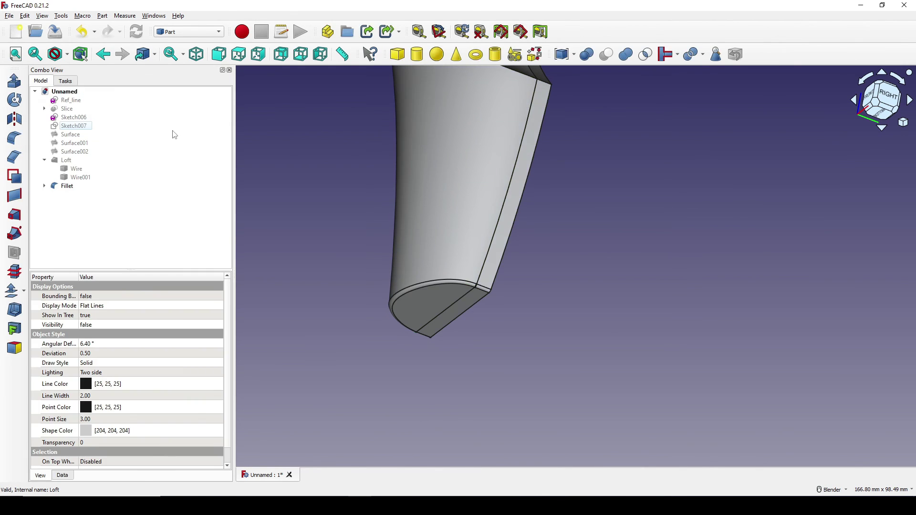
Step: Select the flat rear face's bottom edge, the small corner arcs at its ends and both lower side edges
{"action": "middle_click_drag", "start_coordinate": [485, 218], "coordinate": [439, 298]}
{"action": "scroll", "coordinate": [457, 339], "scroll_direction": "up", "scroll_amount": 2}
{"action": "scroll", "coordinate": [483, 350], "scroll_direction": "up", "scroll_amount": 2}
{"action": "middle_click_drag", "start_coordinate": [485, 352], "coordinate": [455, 329]}
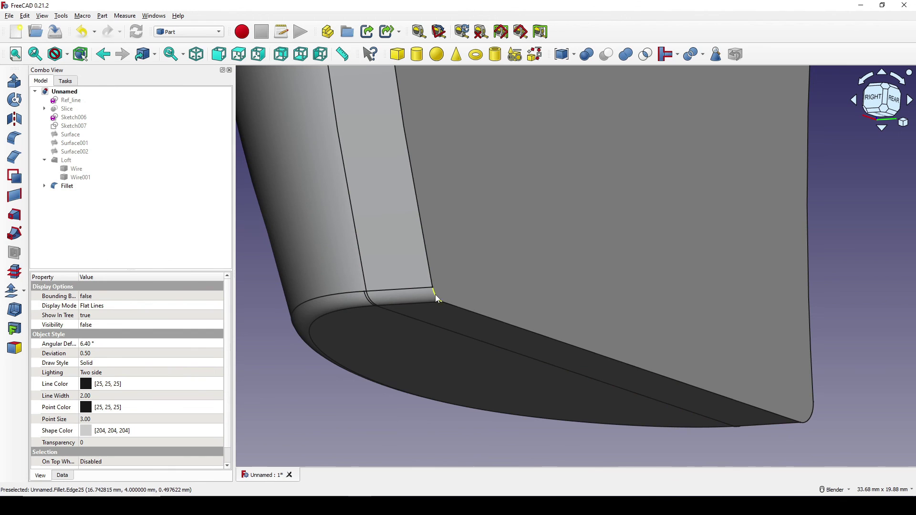
{"action": "left_click", "coordinate": [466, 310], "text": "ctrl"}
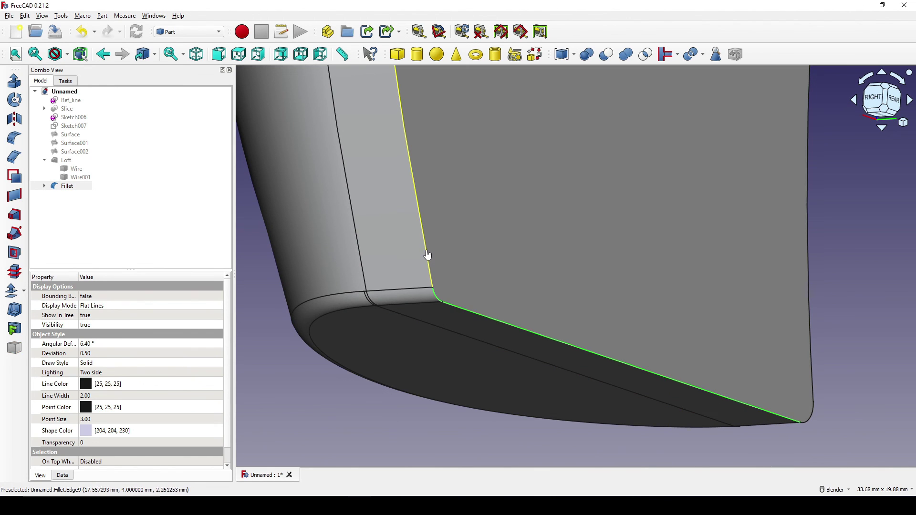
{"action": "left_click", "coordinate": [426, 255], "text": "ctrl"}
{"action": "scroll", "coordinate": [470, 290], "scroll_direction": "down", "scroll_amount": 5}
{"action": "middle_click_drag", "start_coordinate": [547, 309], "coordinate": [451, 360], "text": "shift"}
{"action": "middle_click_drag", "start_coordinate": [566, 328], "coordinate": [503, 303], "text": "shift"}
{"action": "middle_click_drag", "start_coordinate": [503, 303], "coordinate": [460, 277]}
{"action": "scroll", "coordinate": [508, 370], "scroll_direction": "up", "scroll_amount": 5}
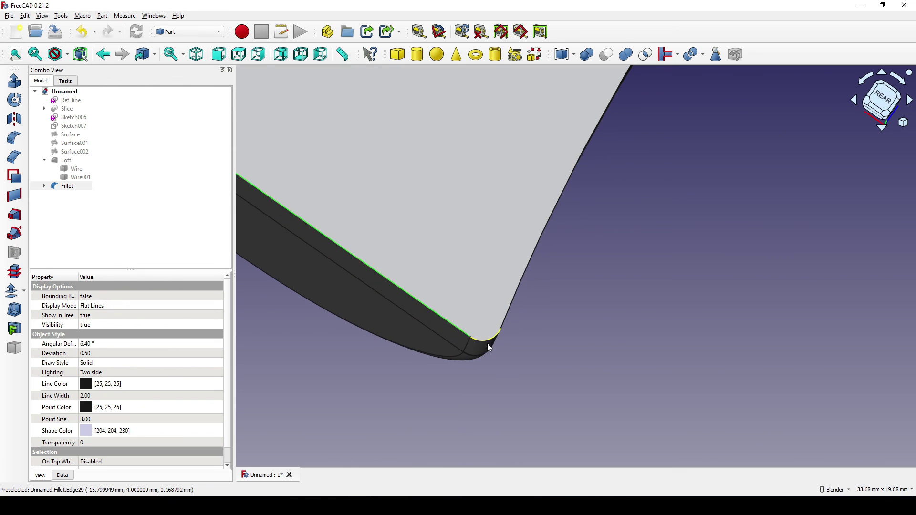
{"action": "scroll", "coordinate": [519, 306], "scroll_direction": "down", "scroll_amount": 8}
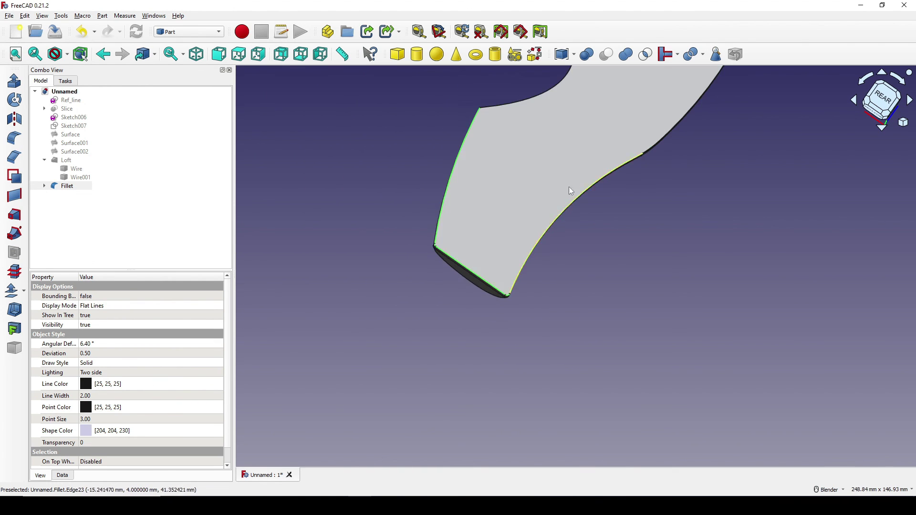
Step: Add the notch edge and the long upper edges of the flat rear face to complete the outline selection
{"action": "middle_click_drag", "start_coordinate": [469, 272], "coordinate": [513, 233]}
{"action": "scroll", "coordinate": [506, 302], "scroll_direction": "up", "scroll_amount": 2}
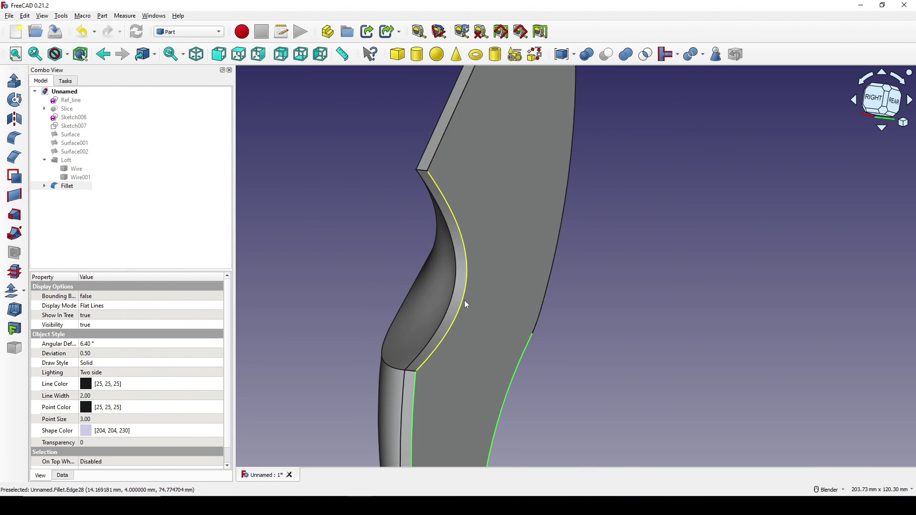
{"action": "middle_click_drag", "start_coordinate": [522, 221], "coordinate": [471, 234]}
{"action": "scroll", "coordinate": [527, 224], "scroll_direction": "down", "scroll_amount": 3}
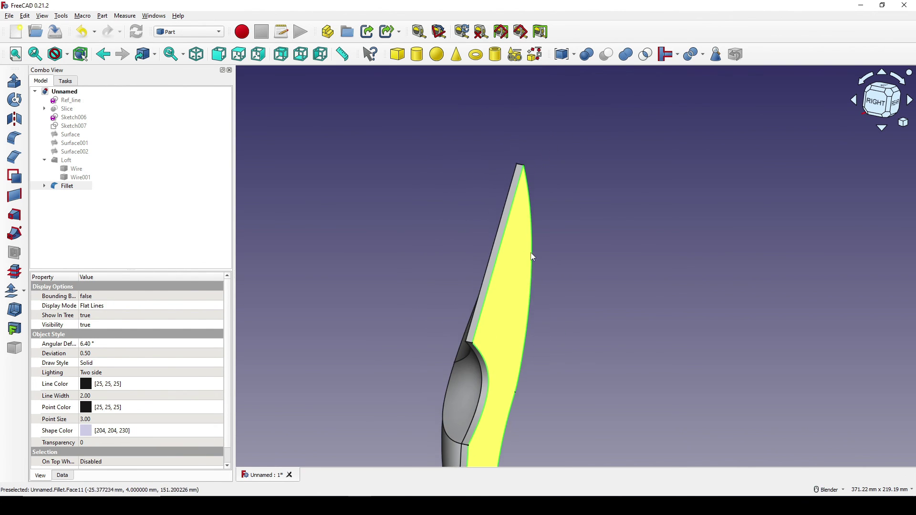
{"action": "middle_click_drag", "start_coordinate": [533, 253], "coordinate": [608, 236]}
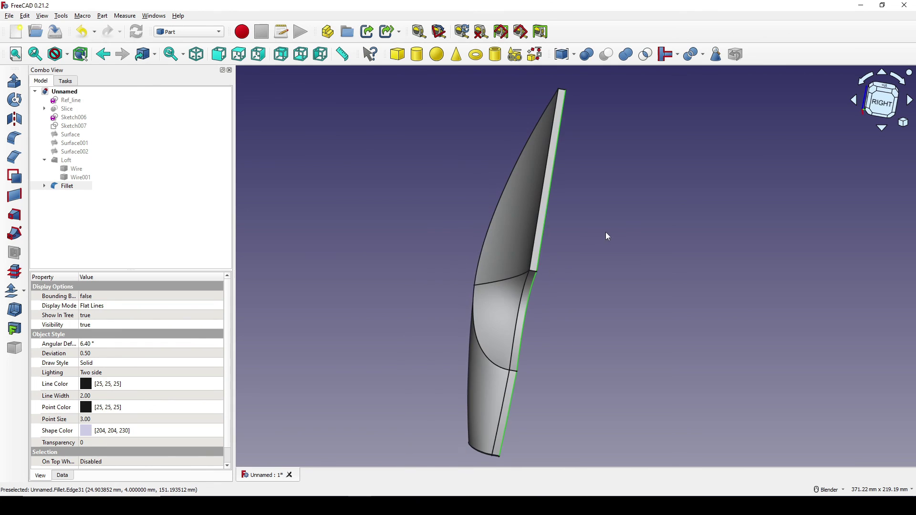
Step: Fillet all selected edges of the rear face outline with a constant 3 mm radius
{"action": "left_click", "coordinate": [14, 138]}
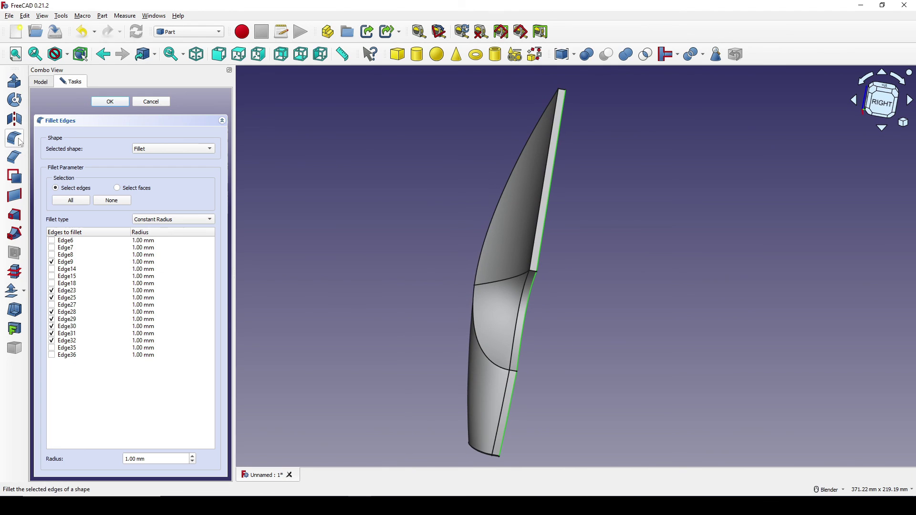
{"action": "triple_click", "coordinate": [155, 459]}
{"action": "type", "text": "3"}
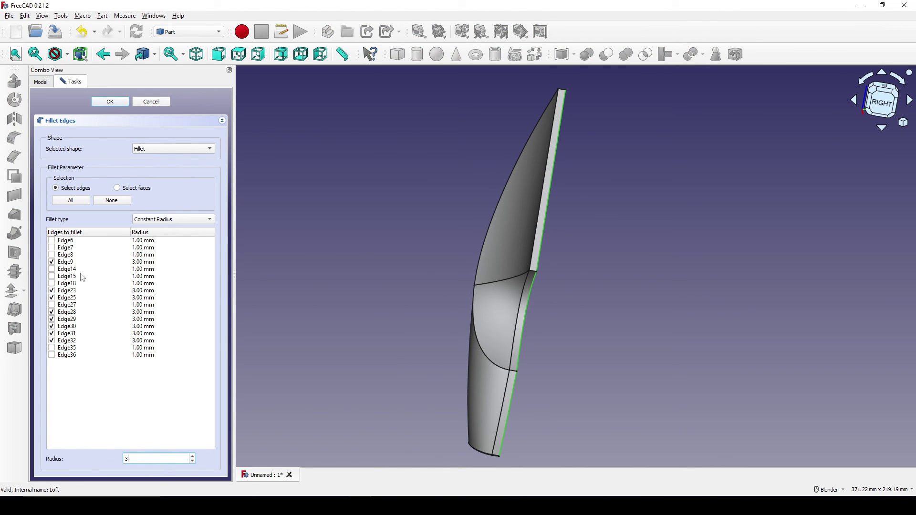
{"action": "left_click", "coordinate": [114, 102]}
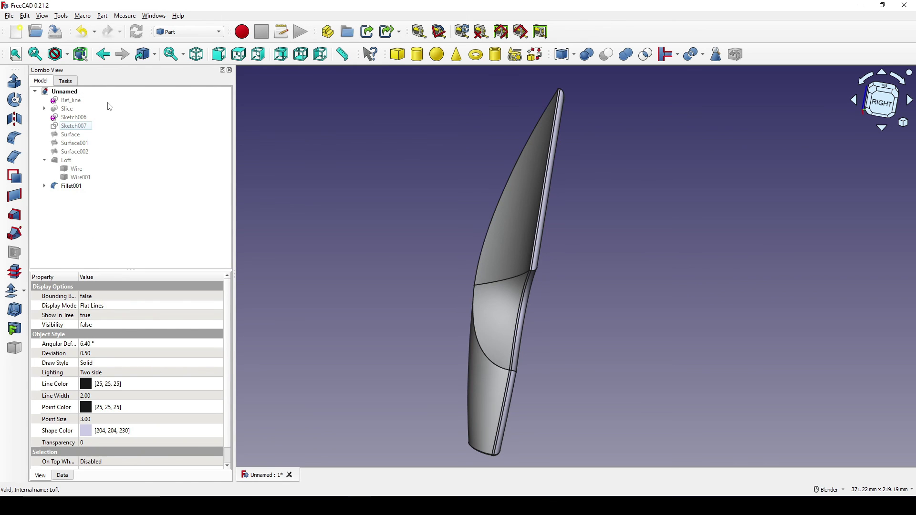
Step: Fillet the two short edges across the pointed top tip, on the narrow side strip and the rounded rear border
{"action": "mouse_move", "coordinate": [592, 224]}
{"action": "middle_mouse_down"}
{"action": "mouse_move", "coordinate": [529, 213]}
{"action": "mouse_move", "coordinate": [592, 216]}
{"action": "middle_mouse_up"}
{"action": "middle_click_drag", "start_coordinate": [315, 200], "coordinate": [506, 307]}
{"action": "scroll", "coordinate": [536, 201], "scroll_direction": "up", "scroll_amount": 2}
{"action": "scroll", "coordinate": [537, 205], "scroll_direction": "up", "scroll_amount": 2}
{"action": "middle_click_drag", "start_coordinate": [597, 234], "coordinate": [541, 305]}
{"action": "scroll", "coordinate": [563, 231], "scroll_direction": "up", "scroll_amount": 2}
{"action": "scroll", "coordinate": [549, 255], "scroll_direction": "up", "scroll_amount": 1}
{"action": "scroll", "coordinate": [549, 253], "scroll_direction": "up", "scroll_amount": 1}
{"action": "middle_click_drag", "start_coordinate": [542, 250], "coordinate": [542, 307], "text": "shift"}
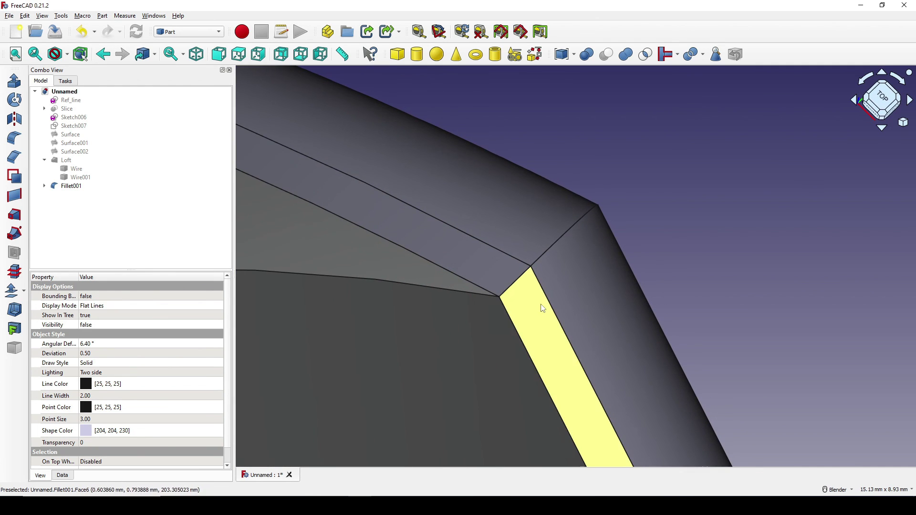
{"action": "scroll", "coordinate": [543, 307], "scroll_direction": "up", "scroll_amount": 1}
{"action": "left_click", "coordinate": [510, 277]}
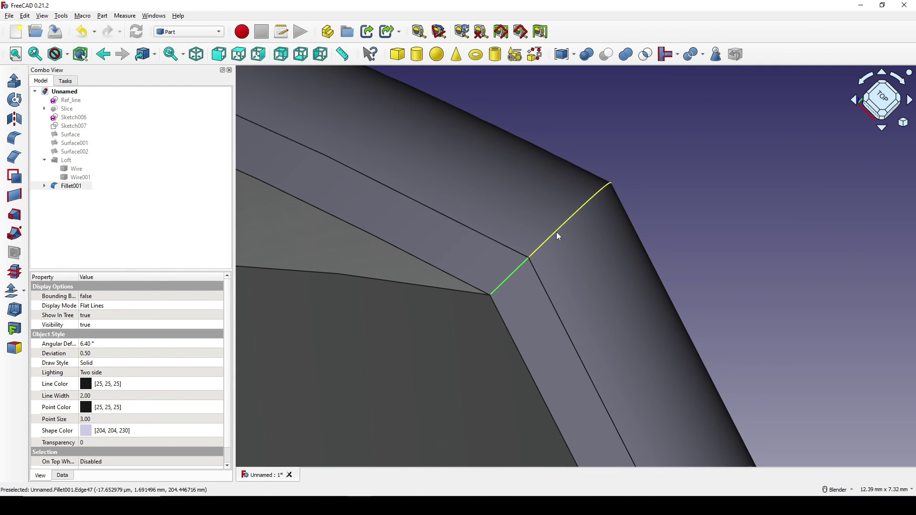
{"action": "left_click", "coordinate": [558, 236], "text": "ctrl"}
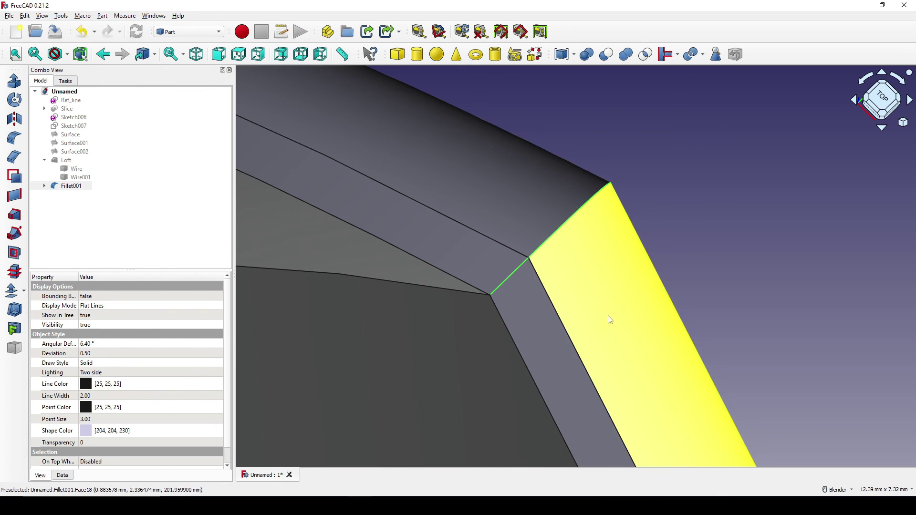
{"action": "middle_click_drag", "start_coordinate": [611, 320], "coordinate": [577, 311]}
{"action": "left_click", "coordinate": [14, 138]}
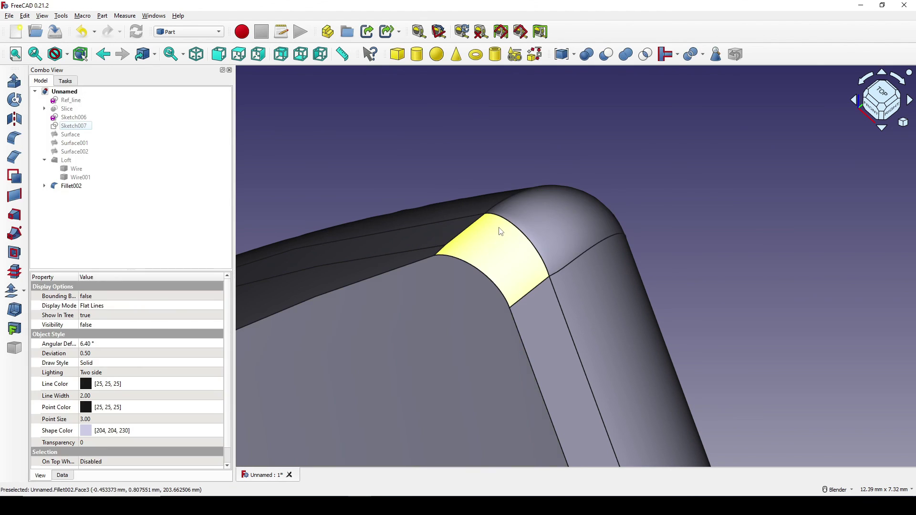
Step: Fillet the two short edges at the sharp side corner between the straight upper edge and the notch with a 1 mm radius
{"action": "scroll", "coordinate": [570, 314], "scroll_direction": "down", "scroll_amount": 7}
{"action": "middle_click_drag", "start_coordinate": [600, 389], "coordinate": [607, 193], "text": "shift"}
{"action": "scroll", "coordinate": [595, 297], "scroll_direction": "down", "scroll_amount": 5}
{"action": "scroll", "coordinate": [635, 296], "scroll_direction": "down", "scroll_amount": 4}
{"action": "middle_click_drag", "start_coordinate": [640, 321], "coordinate": [616, 198], "text": "shift"}
{"action": "middle_click_drag", "start_coordinate": [617, 277], "coordinate": [611, 222]}
{"action": "middle_click_drag", "start_coordinate": [642, 327], "coordinate": [636, 250], "text": "shift"}
{"action": "scroll", "coordinate": [634, 208], "scroll_direction": "down", "scroll_amount": 2}
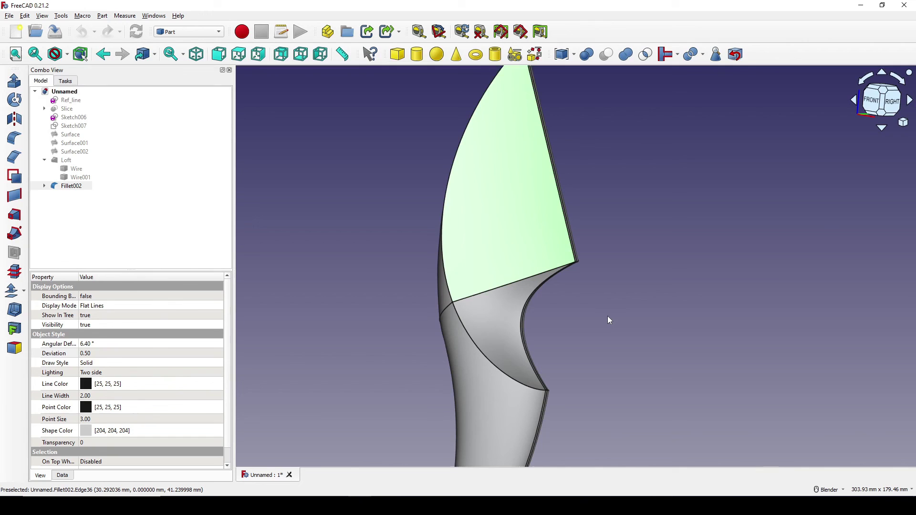
{"action": "scroll", "coordinate": [582, 259], "scroll_direction": "up", "scroll_amount": 7}
{"action": "middle_click_drag", "start_coordinate": [611, 262], "coordinate": [522, 280]}
{"action": "scroll", "coordinate": [567, 260], "scroll_direction": "up", "scroll_amount": 6}
{"action": "left_click", "coordinate": [613, 270]}
{"action": "scroll", "coordinate": [467, 281], "scroll_direction": "up", "scroll_amount": 2}
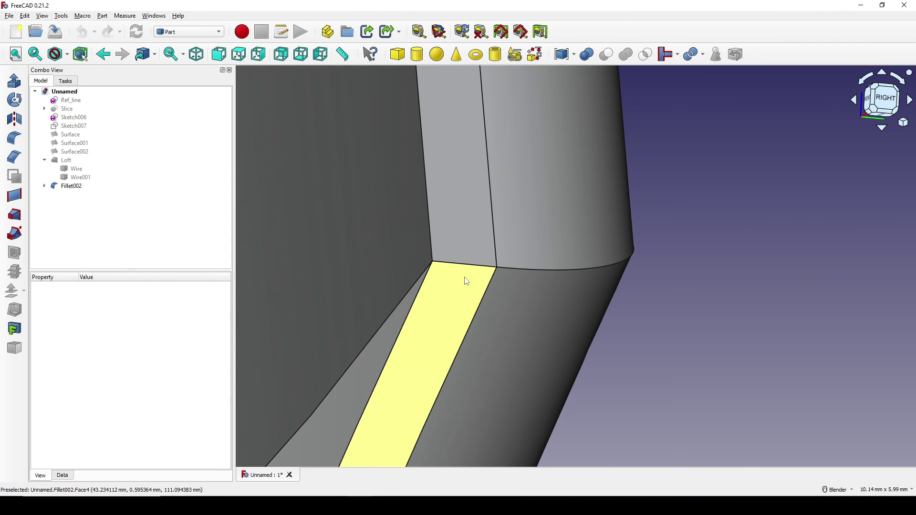
{"action": "left_click", "coordinate": [468, 265]}
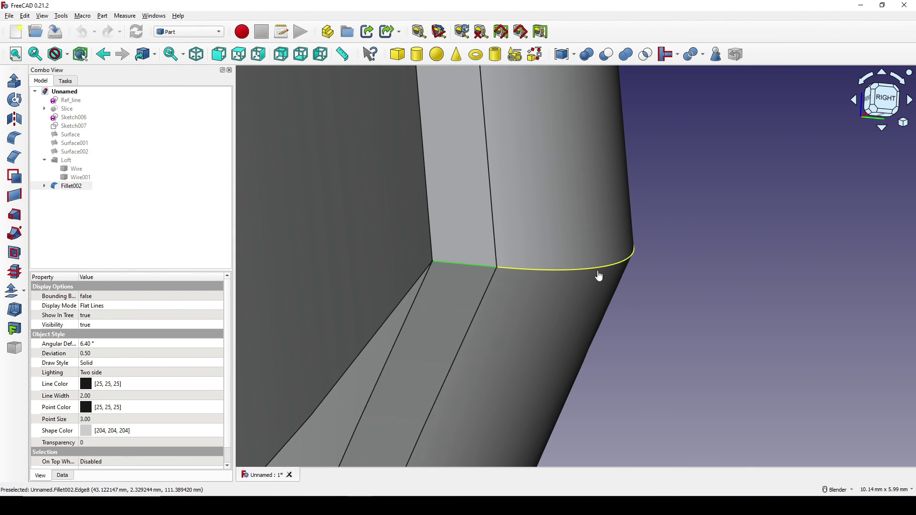
{"action": "scroll", "coordinate": [597, 272], "scroll_direction": "down", "scroll_amount": 12}
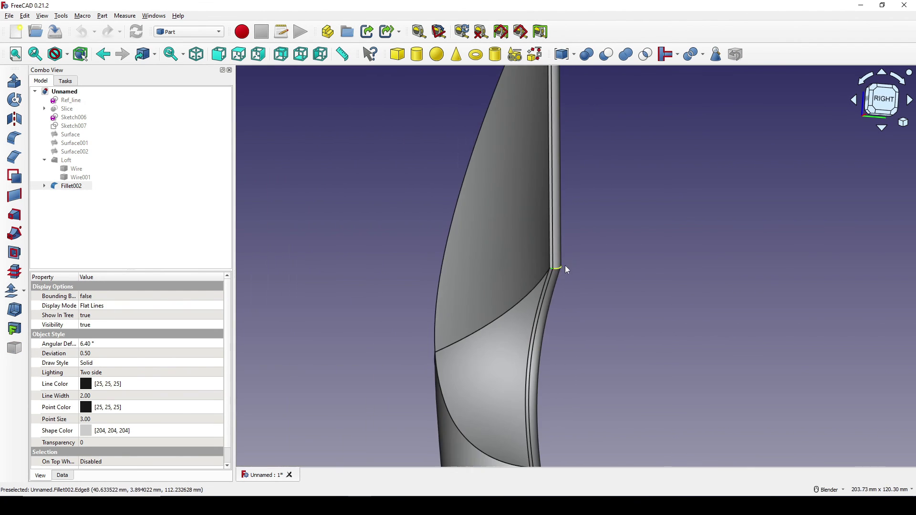
{"action": "scroll", "coordinate": [589, 271], "scroll_direction": "up", "scroll_amount": 3}
{"action": "middle_click_drag", "start_coordinate": [565, 265], "coordinate": [572, 294]}
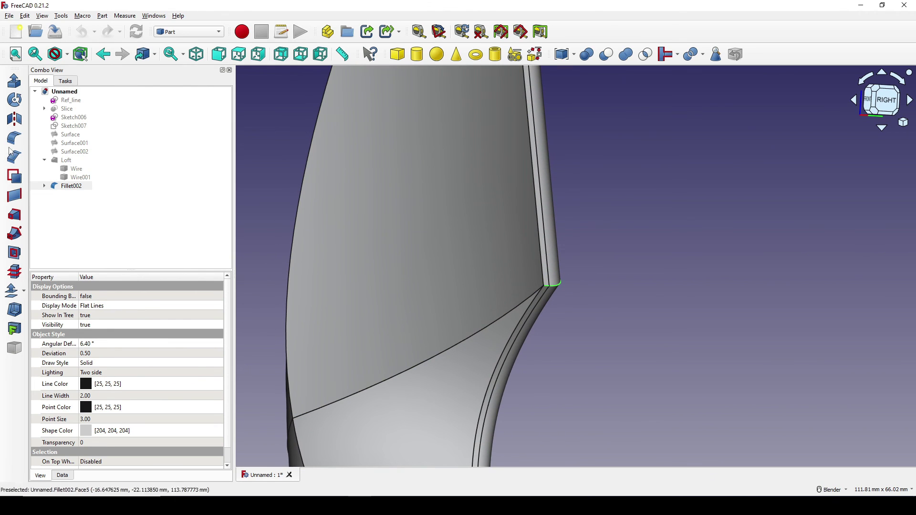
{"action": "left_click", "coordinate": [11, 143]}
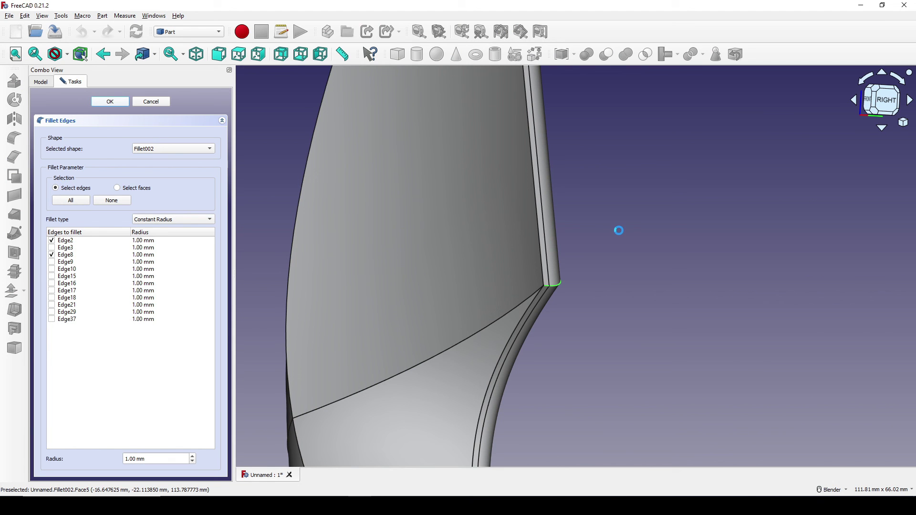
Step: Examine the rounded side corner up close and the whole filleted body from several sides
{"action": "scroll", "coordinate": [604, 282], "scroll_direction": "up", "scroll_amount": 5}
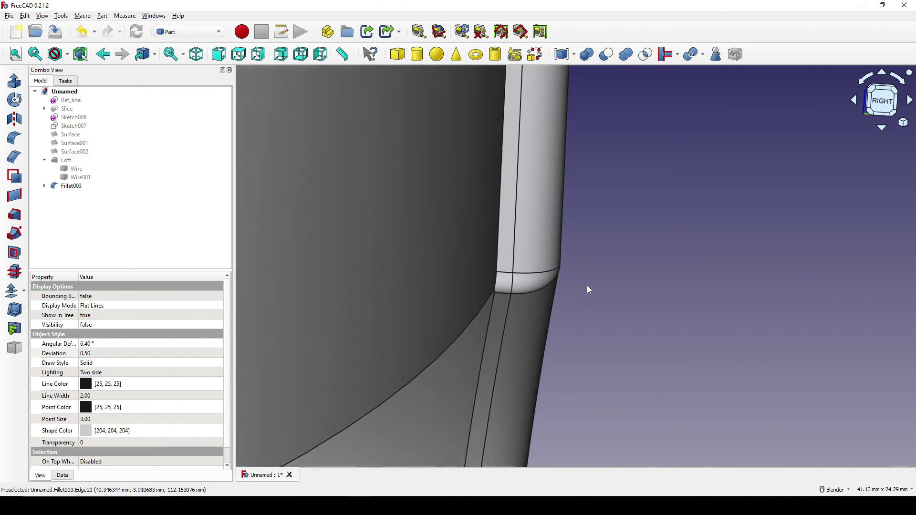
{"action": "scroll", "coordinate": [587, 290], "scroll_direction": "up", "scroll_amount": 1}
{"action": "middle_click_drag", "start_coordinate": [587, 290], "coordinate": [612, 283]}
{"action": "scroll", "coordinate": [530, 292], "scroll_direction": "down", "scroll_amount": 6}
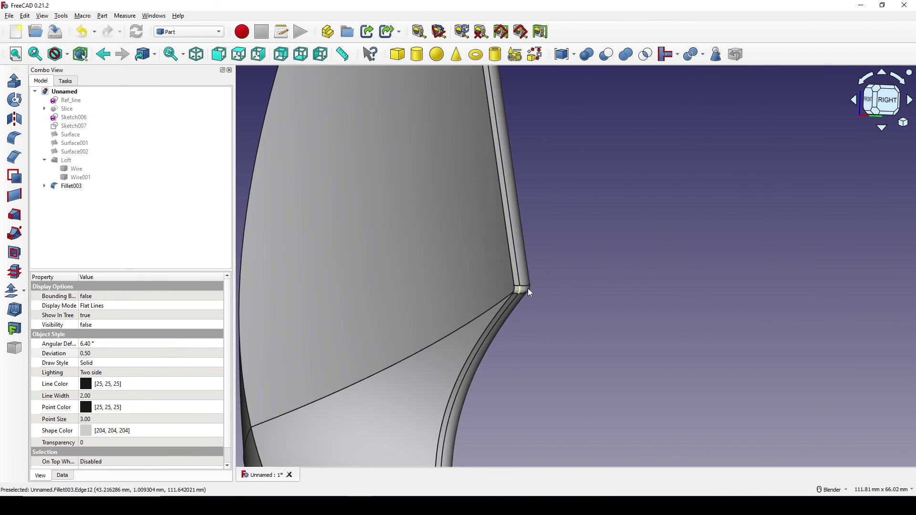
{"action": "scroll", "coordinate": [529, 292], "scroll_direction": "down", "scroll_amount": 8}
{"action": "middle_click_drag", "start_coordinate": [529, 292], "coordinate": [346, 278]}
{"action": "scroll", "coordinate": [511, 268], "scroll_direction": "up", "scroll_amount": 6}
{"action": "scroll", "coordinate": [670, 237], "scroll_direction": "down", "scroll_amount": 4}
{"action": "middle_click_drag", "start_coordinate": [670, 238], "coordinate": [469, 247], "text": "shift"}
{"action": "middle_click_drag", "start_coordinate": [469, 247], "coordinate": [457, 257]}
{"action": "middle_click_drag", "start_coordinate": [511, 279], "coordinate": [531, 265], "text": "shift"}
Step: Set the display material of the final filleted body to Aluminium
{"action": "left_click", "coordinate": [69, 187]}
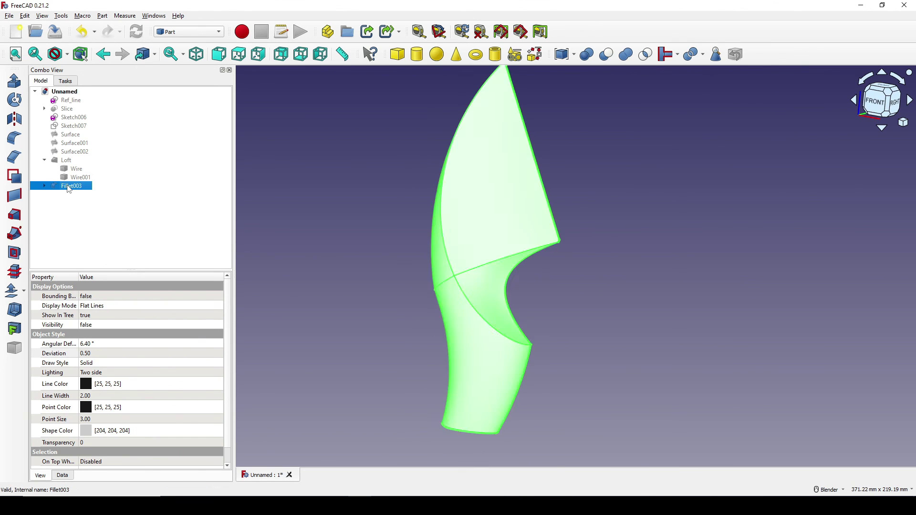
{"action": "key", "text": "ctrl+d"}
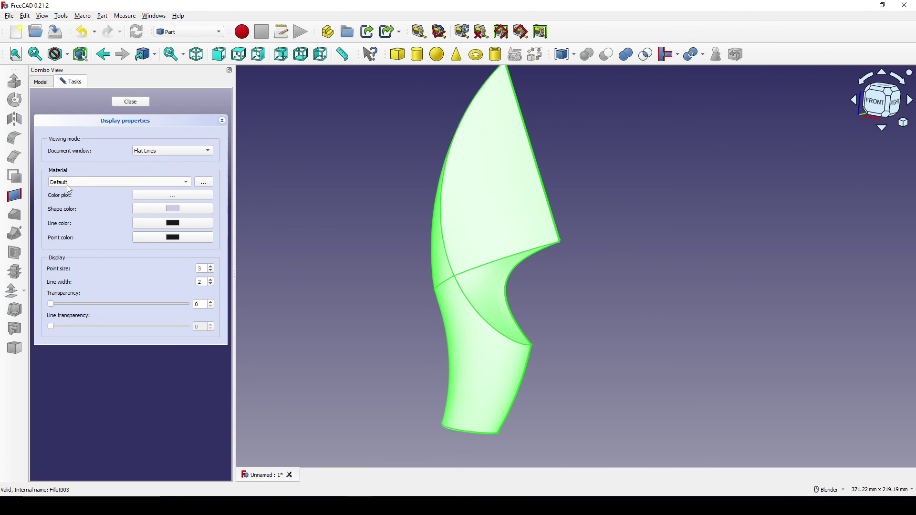
{"action": "left_click", "coordinate": [96, 183]}
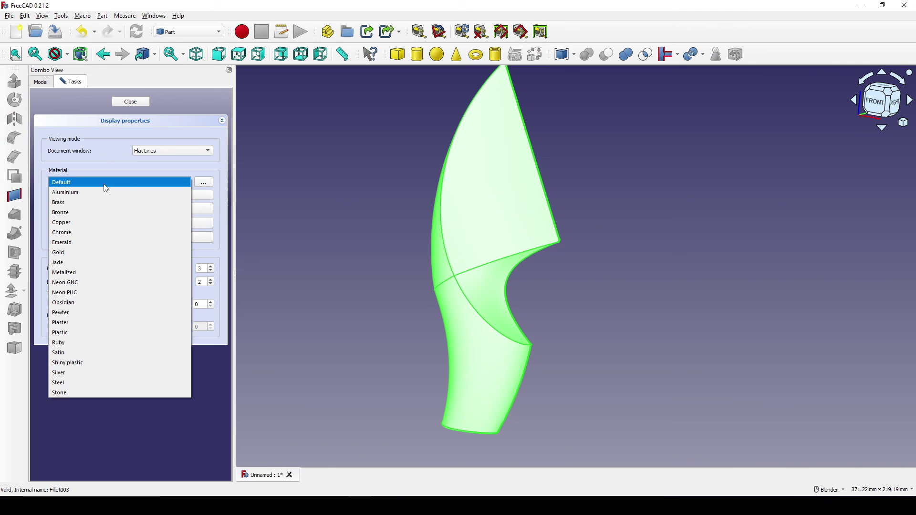
{"action": "left_click", "coordinate": [95, 193]}
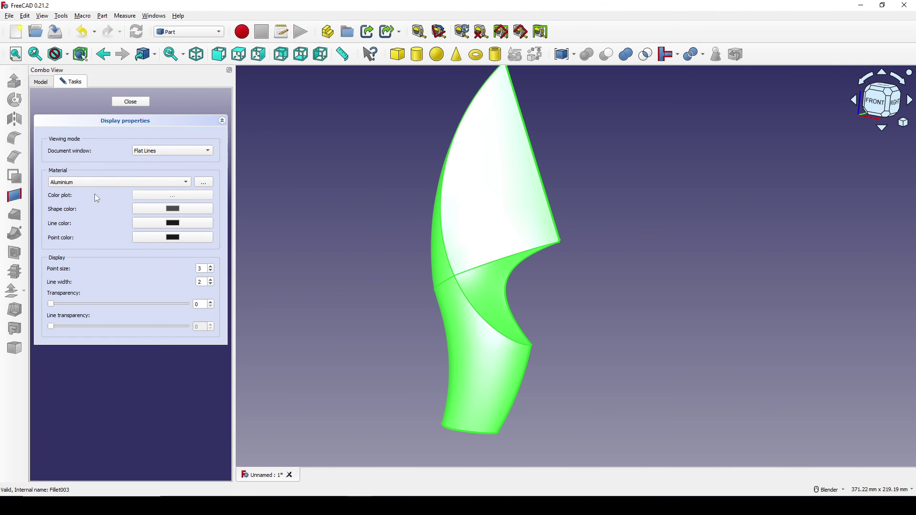
{"action": "left_click", "coordinate": [131, 102]}
{"action": "left_click", "coordinate": [598, 234]}
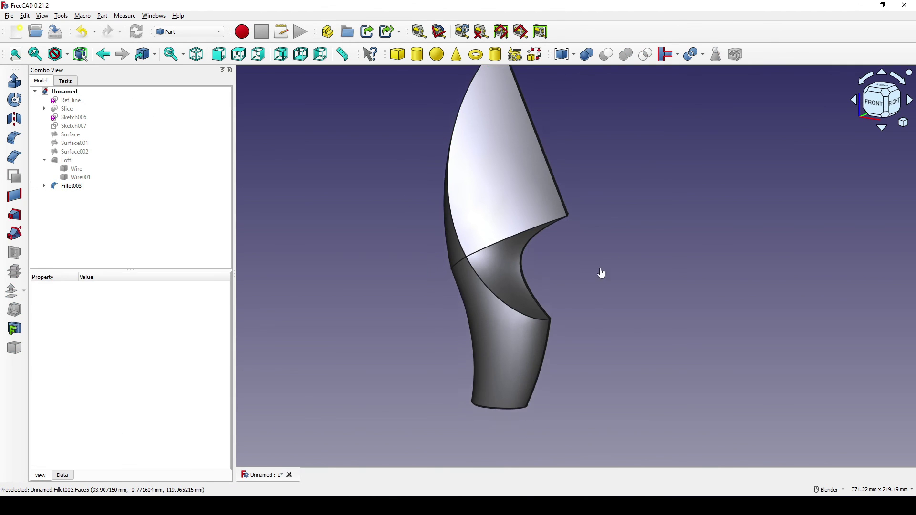
{"action": "middle_click_drag", "start_coordinate": [598, 300], "coordinate": [583, 310]}
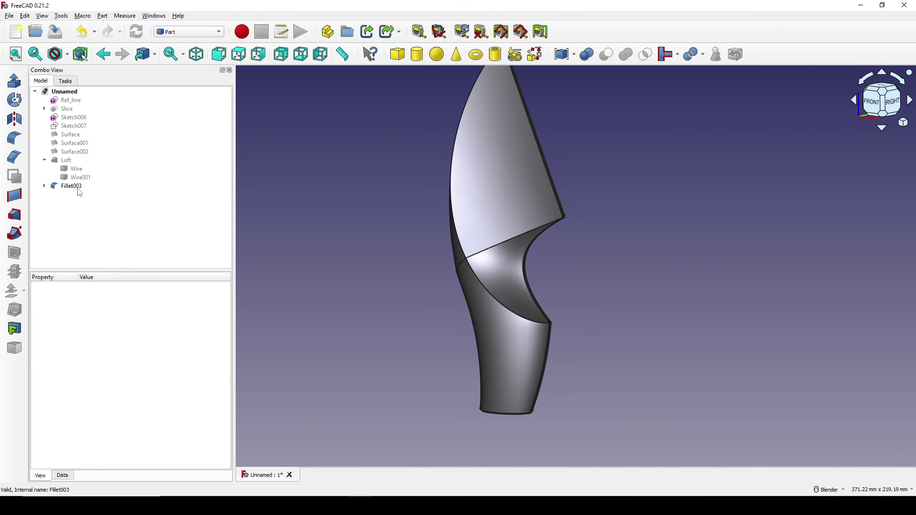
Step: Set the filleted body's display deviation to 0.01 and view the smoothed result from the front
{"action": "left_click", "coordinate": [72, 187]}
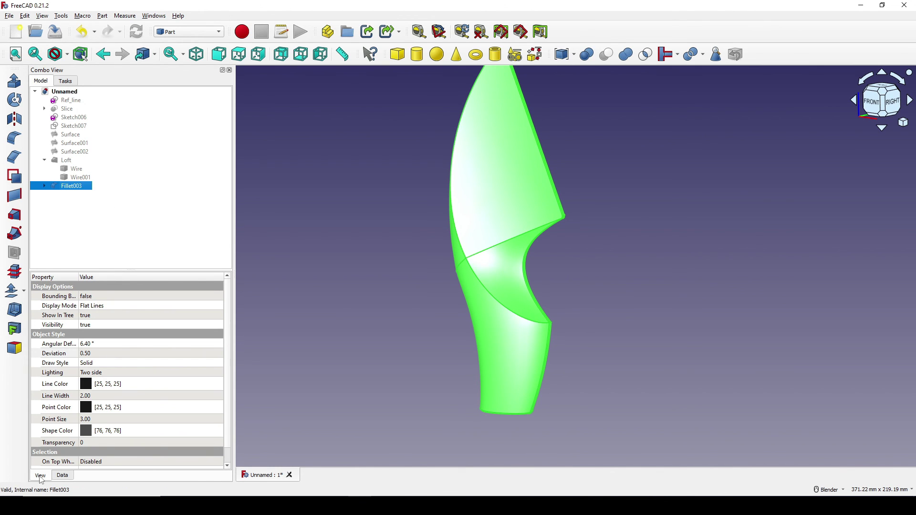
{"action": "left_click", "coordinate": [106, 353]}
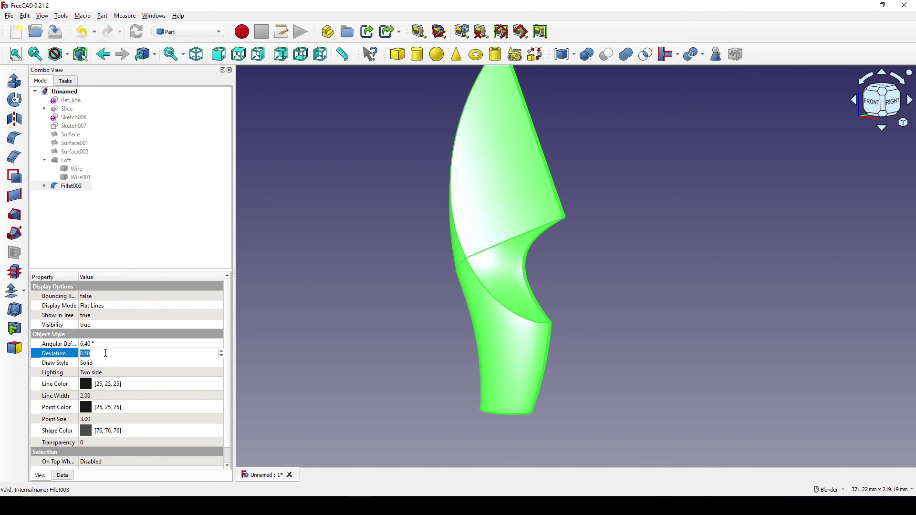
{"action": "type", "text": ".01"}
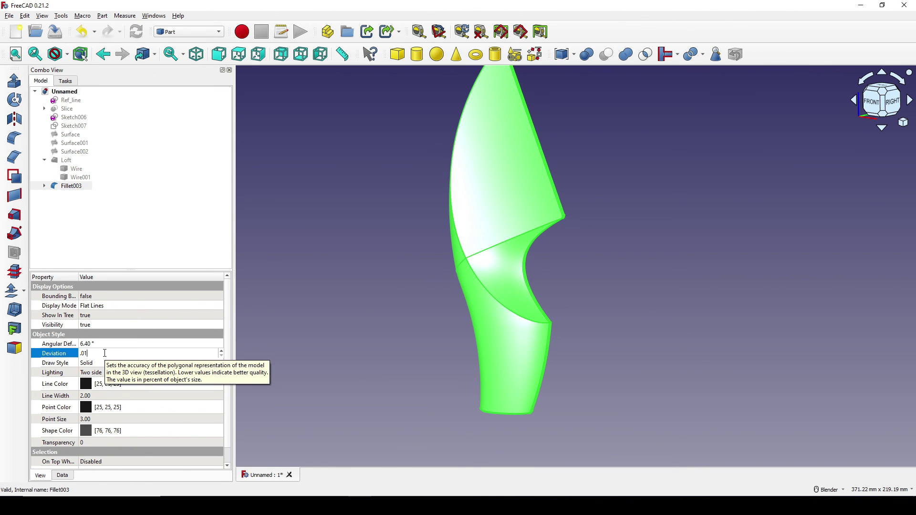
{"action": "key", "text": "Return"}
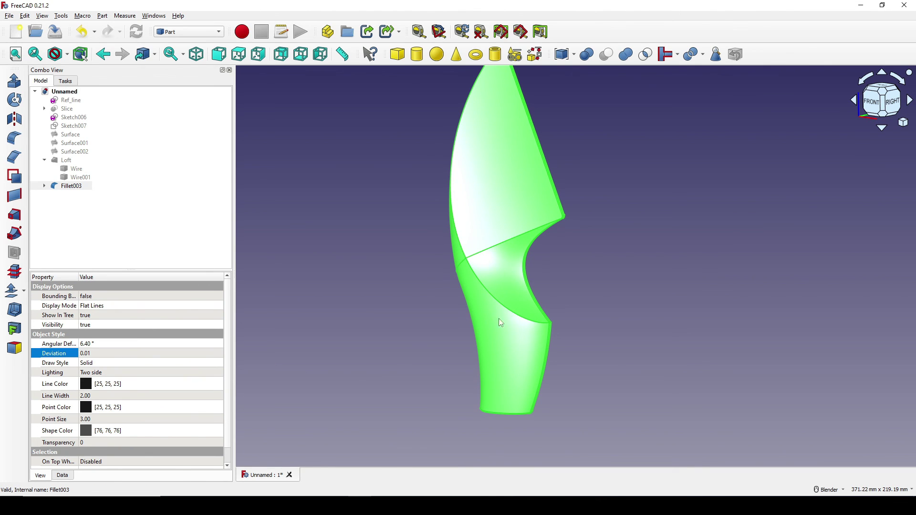
{"action": "left_click", "coordinate": [626, 256]}
{"action": "middle_click_drag", "start_coordinate": [626, 257], "coordinate": [560, 257]}
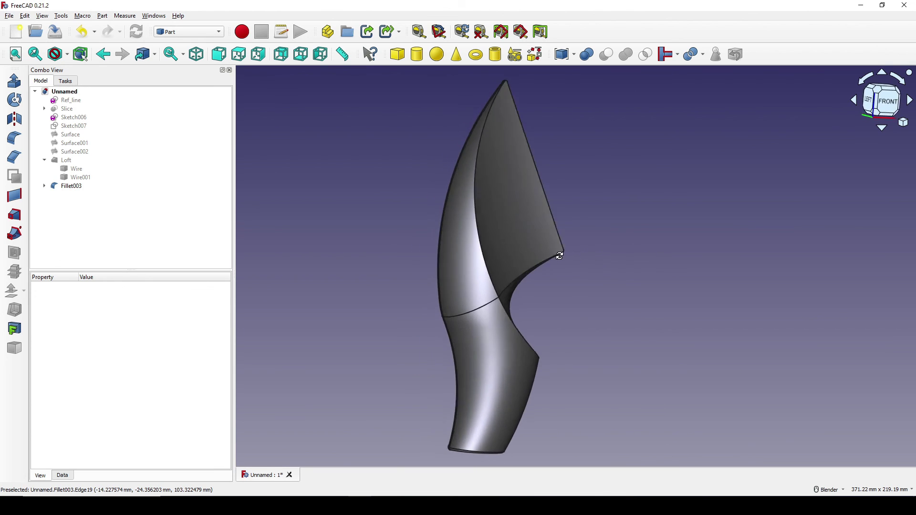